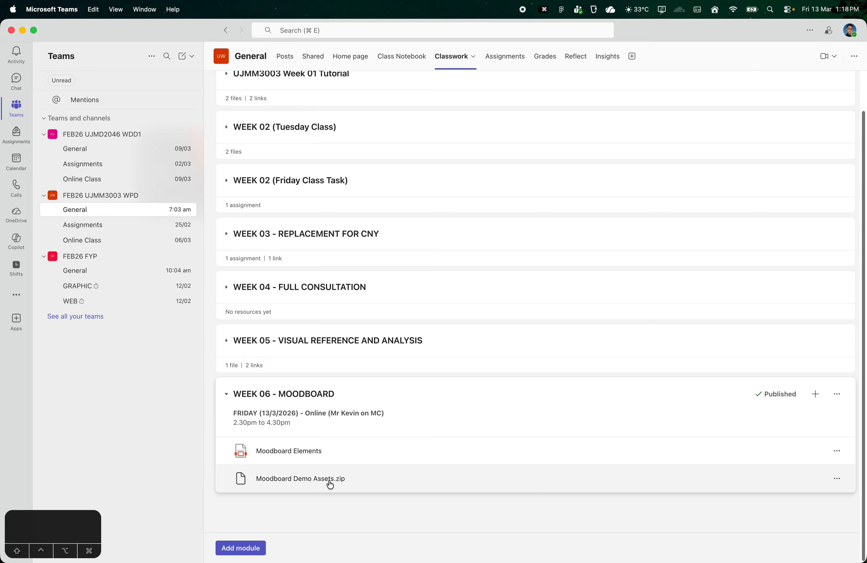
- Download Moodboard Demo Assets.zip from the Week 06 - Moodboard module and open the extracted Moodboard Demo Assets folder in Finder
click(838, 480)
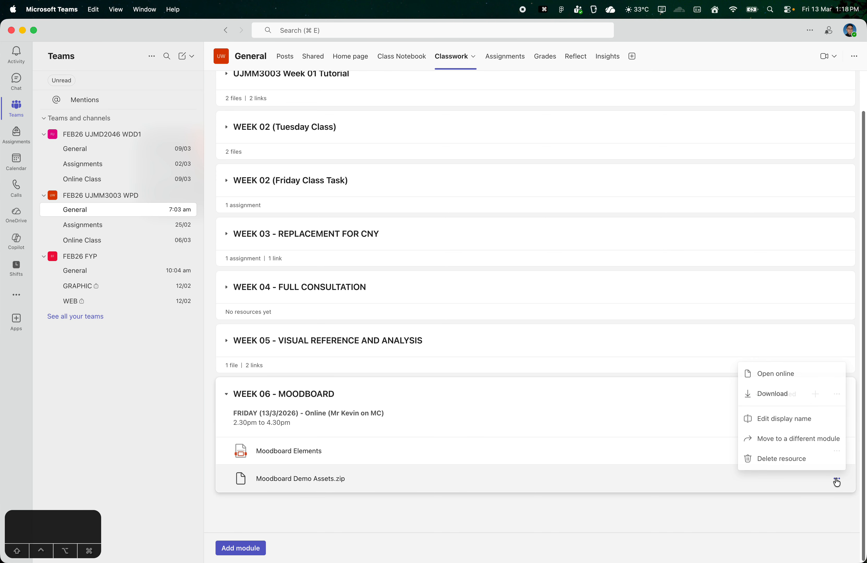
click(811, 401)
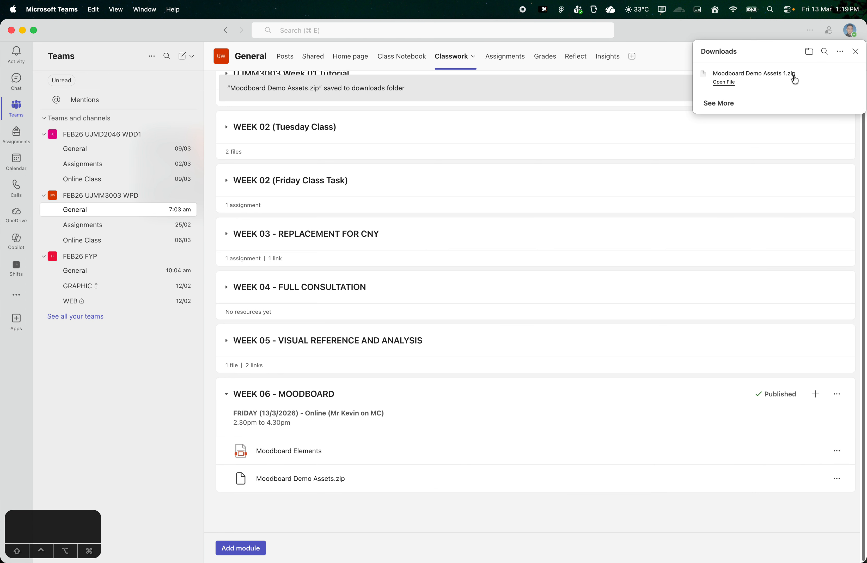
click(845, 81)
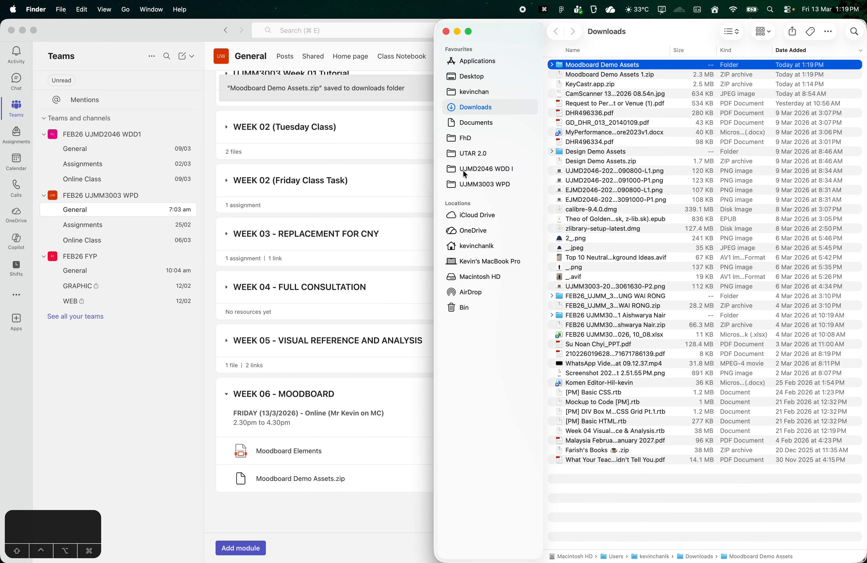
double_click(609, 64)
click(606, 65)
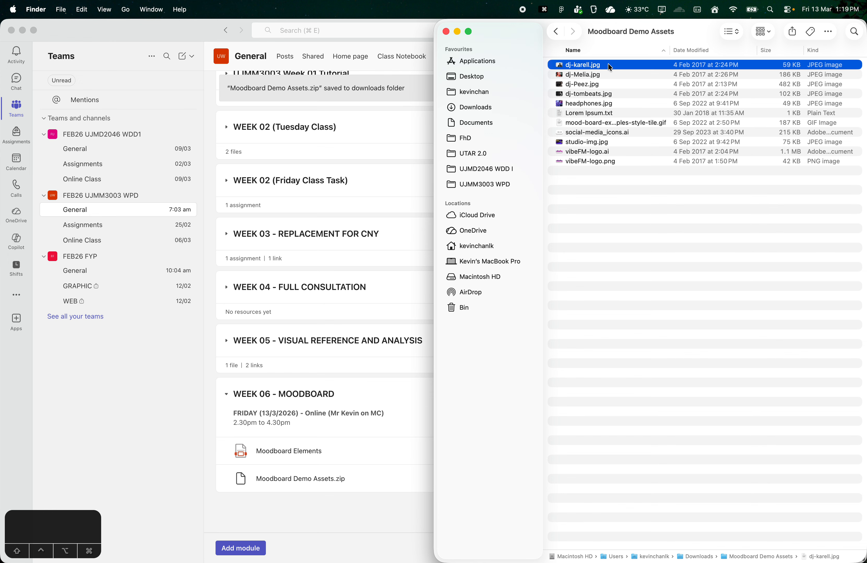
- Enlarge the Finder list display and look through the DJ photos, headphones image, Lorem Ipsum text and other moodboard assets
key(super+shift+equal)
key(super+shift+equal)
key(Down)
key(Down)
key(Down)
key(Down)
key(Down)
key(Down)
key(Down)
key(Down)
key(Down)
key(Down)
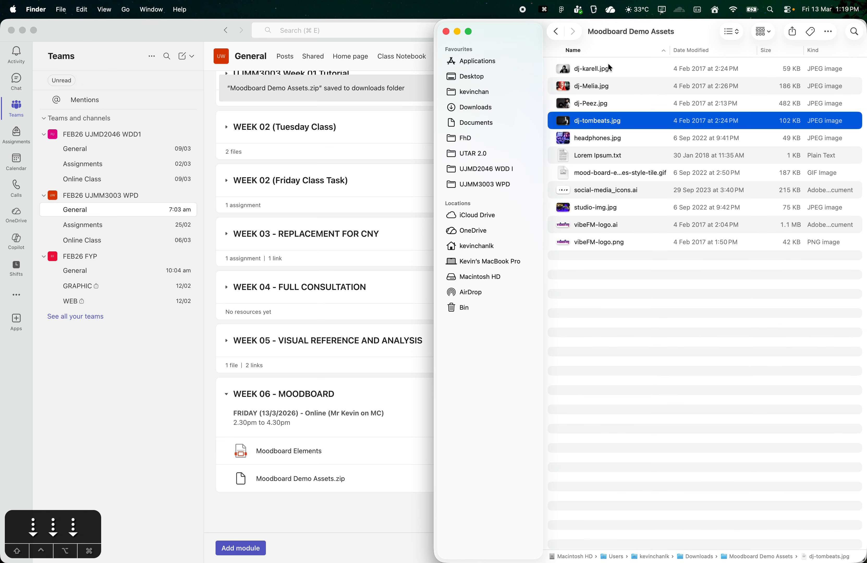
key(Up)
key(Up)
key(Up)
key(Up)
key(Up)
key(Up)
key(Up)
key(Up)
key(Up)
key(Up)
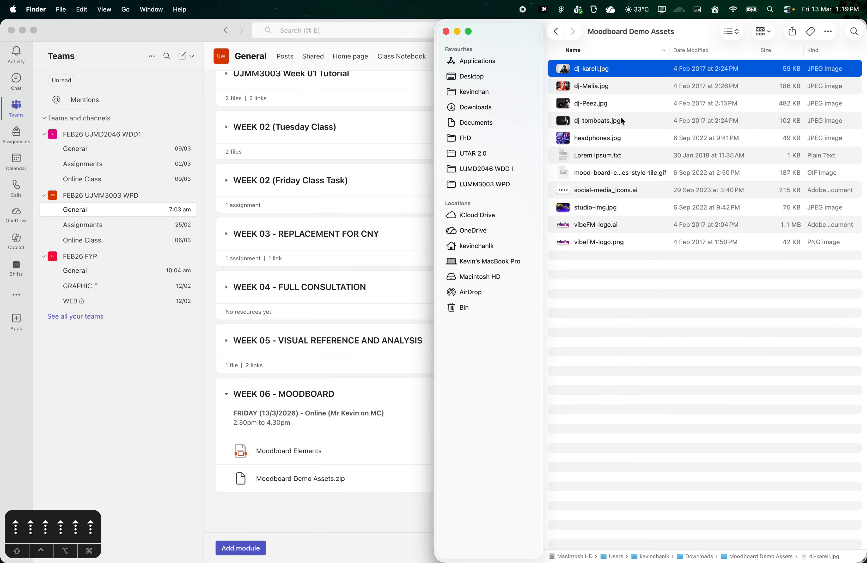
click(608, 88)
click(610, 105)
click(622, 124)
click(622, 139)
click(624, 157)
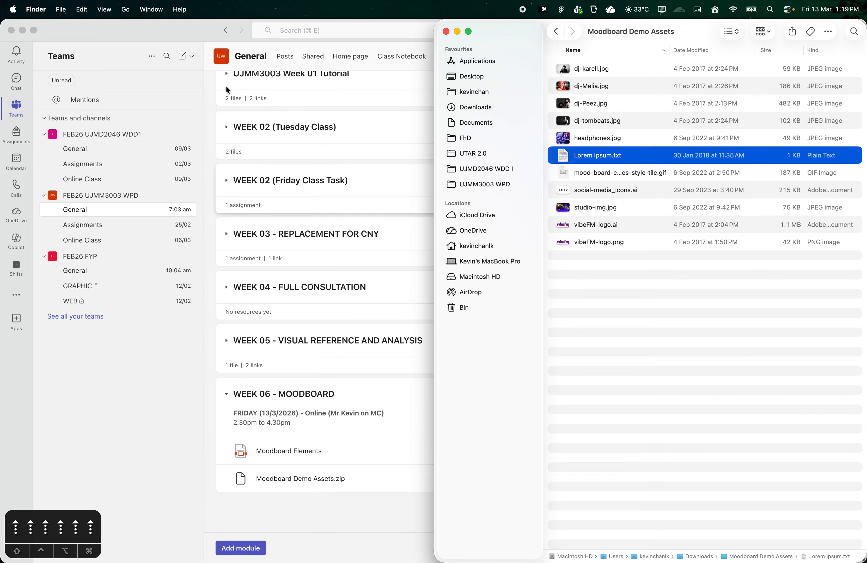
- Preview vibeFM-logo.png from the assets folder and close the preview
click(655, 242)
key(space)
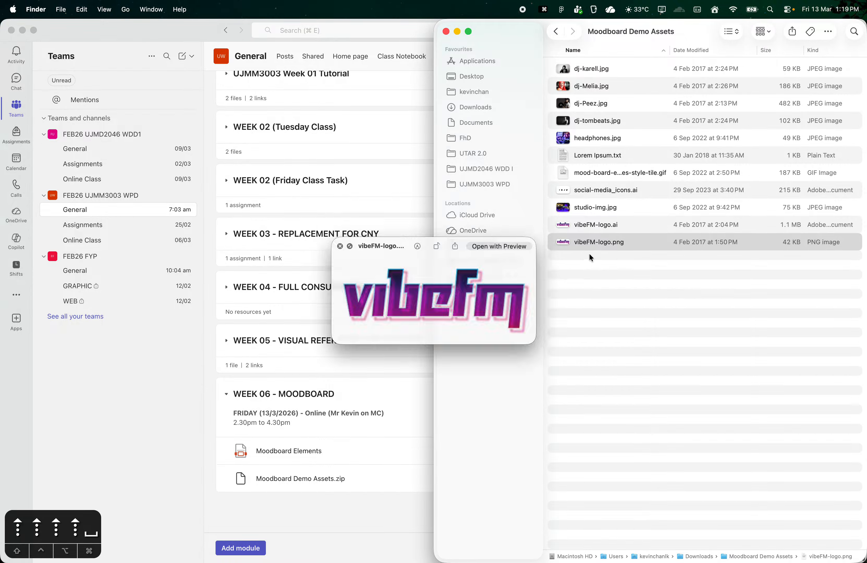
key(space)
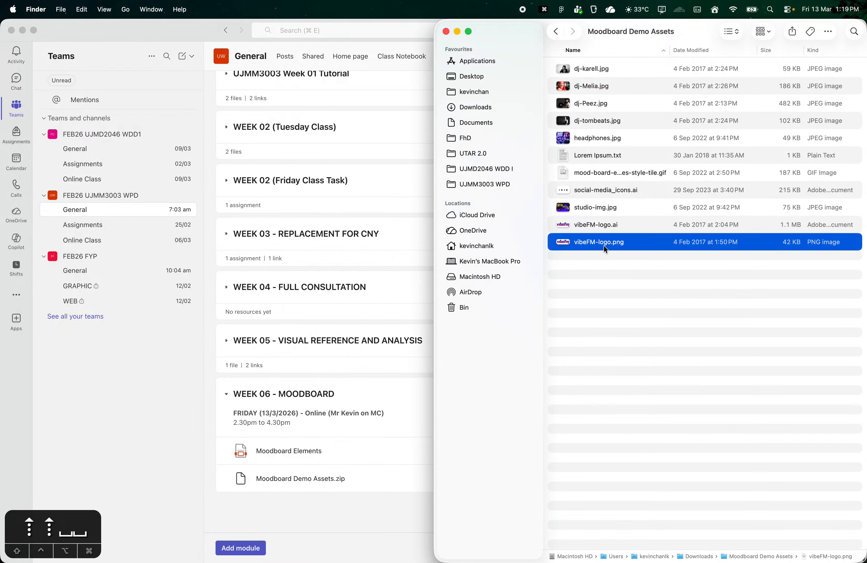
key(space)
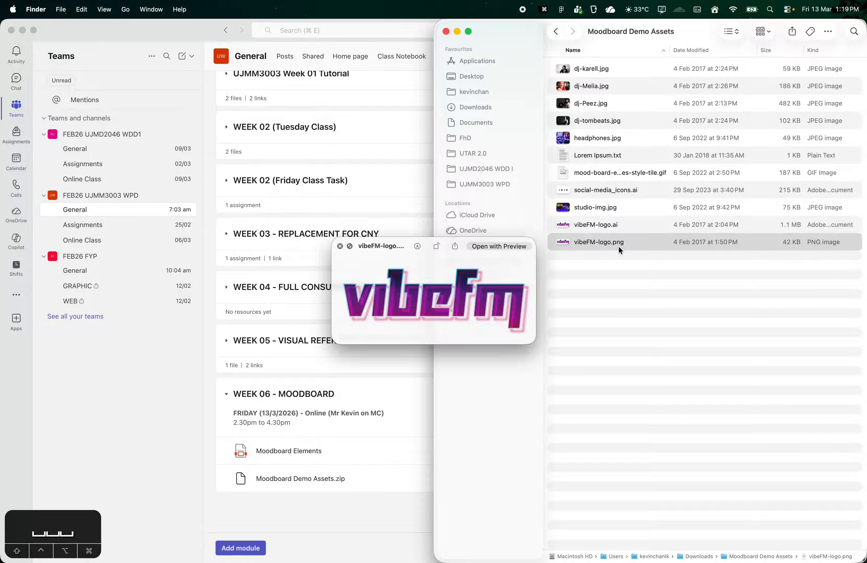
key(space)
key(space)
key(space)
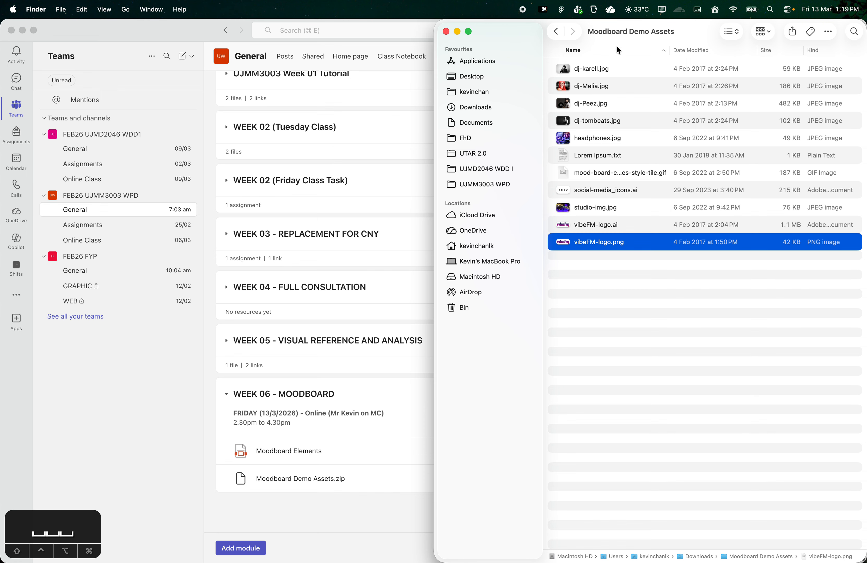
- Minimise the Teams window, switch to Chrome with the UTAR profile and open figma.com
click(23, 30)
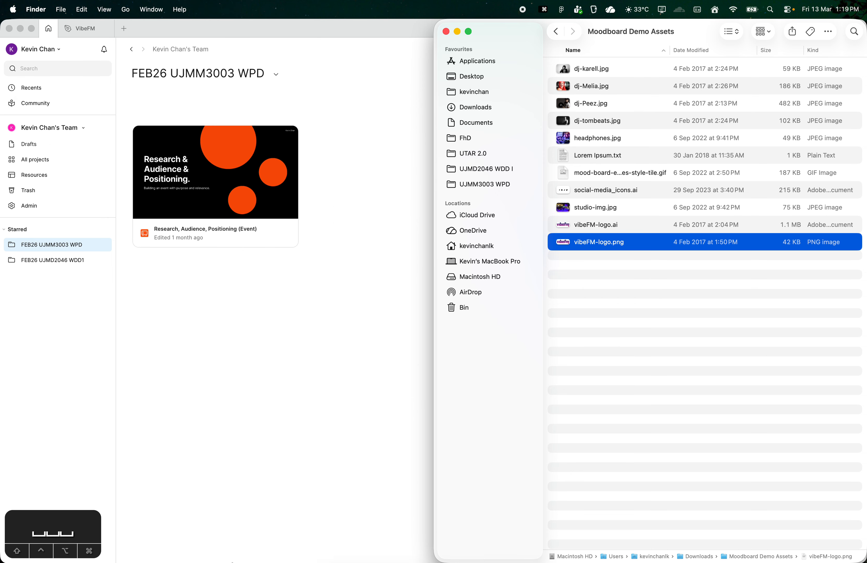
mouse_move(304, 556)
click(348, 552)
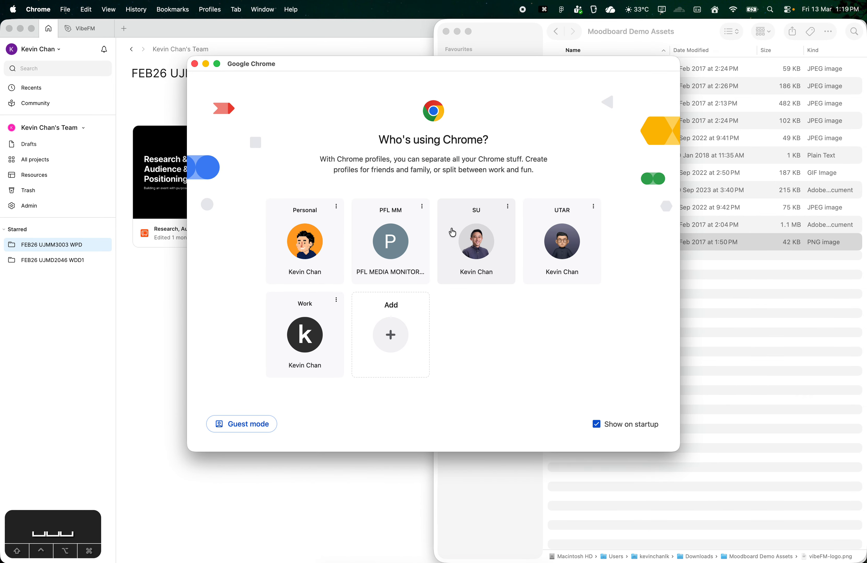
click(535, 252)
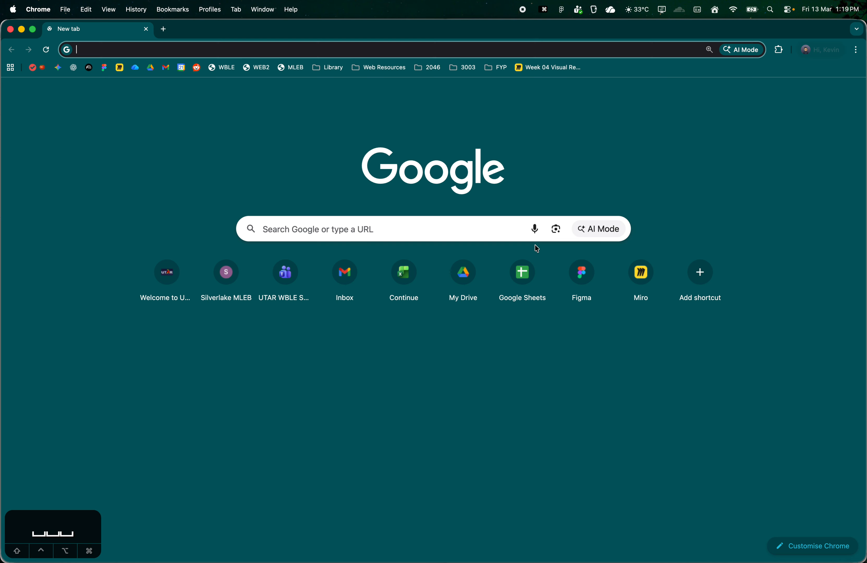
click(353, 48)
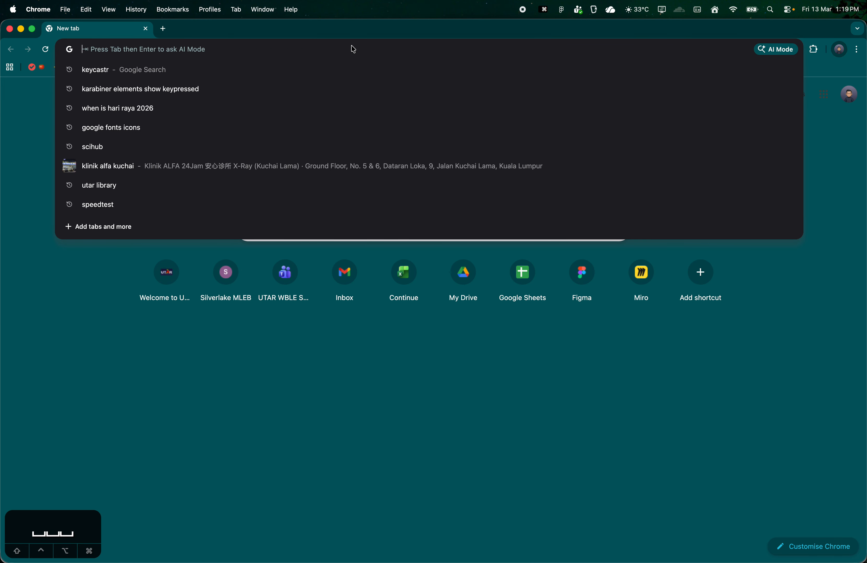
text(figma.com)
key(Return)
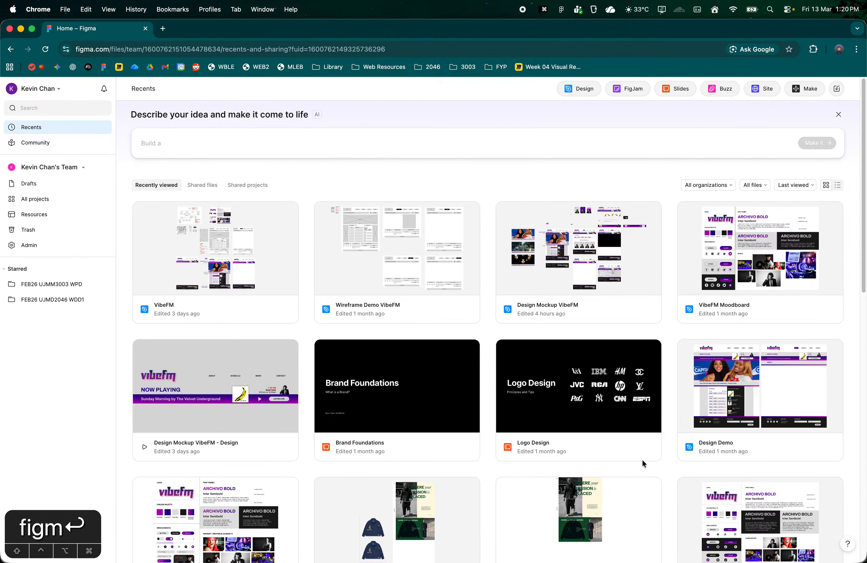
- Open the VibeFM Moodboard design file from the recently viewed files
scroll(416, 300, down, 2)
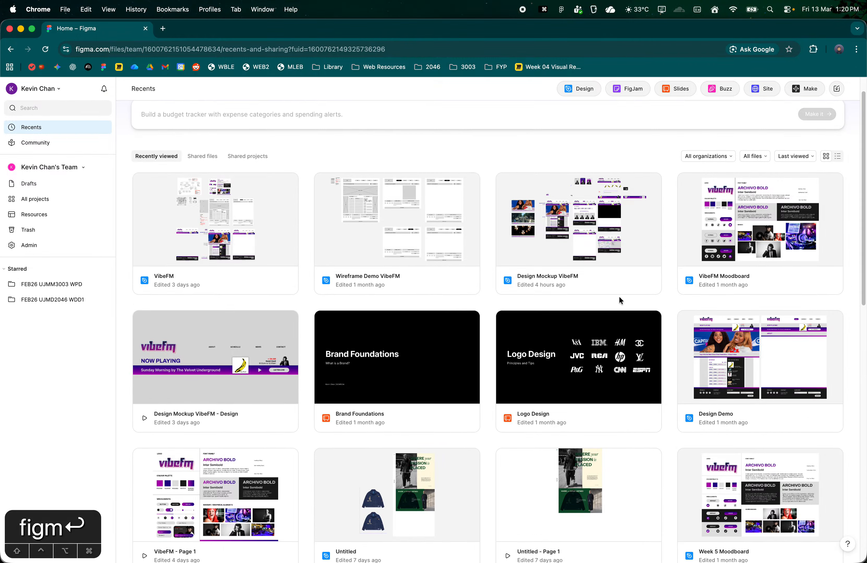
scroll(622, 298, up, 2)
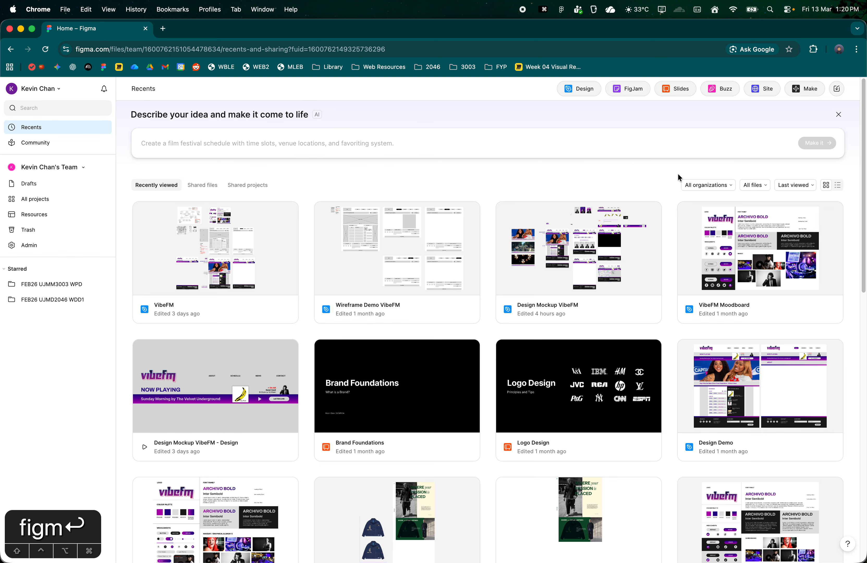
click(730, 248)
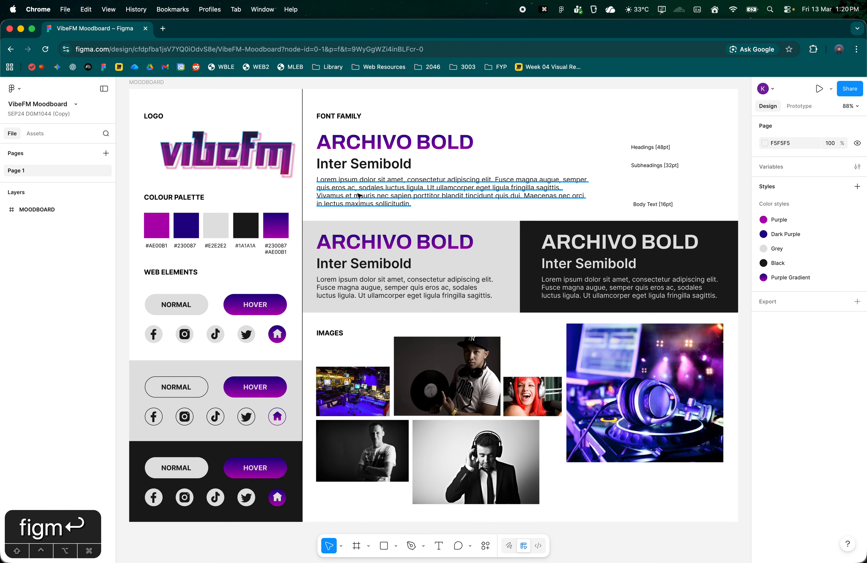
- Examine the moodboard's logo, font family samples, colour palette and image collection by selecting each group, leaving nothing selected
click(283, 156)
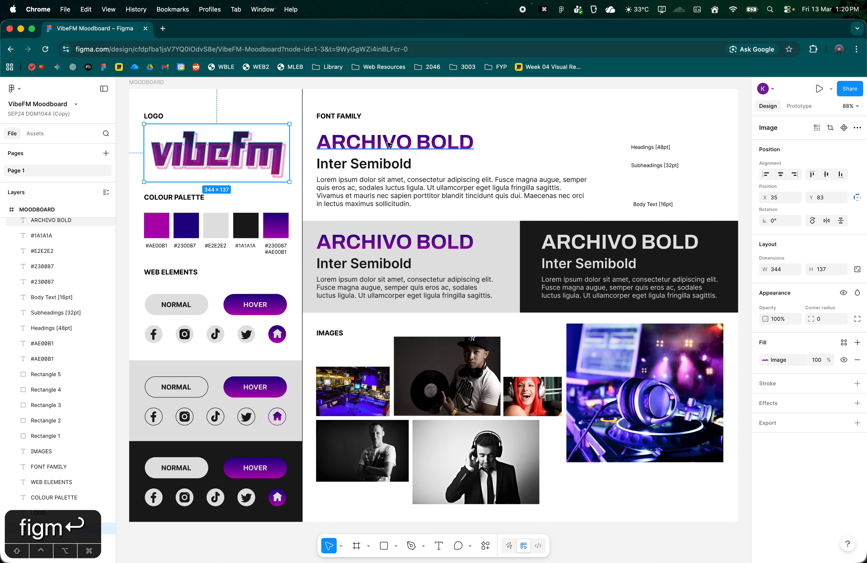
drag(434, 128, 523, 214)
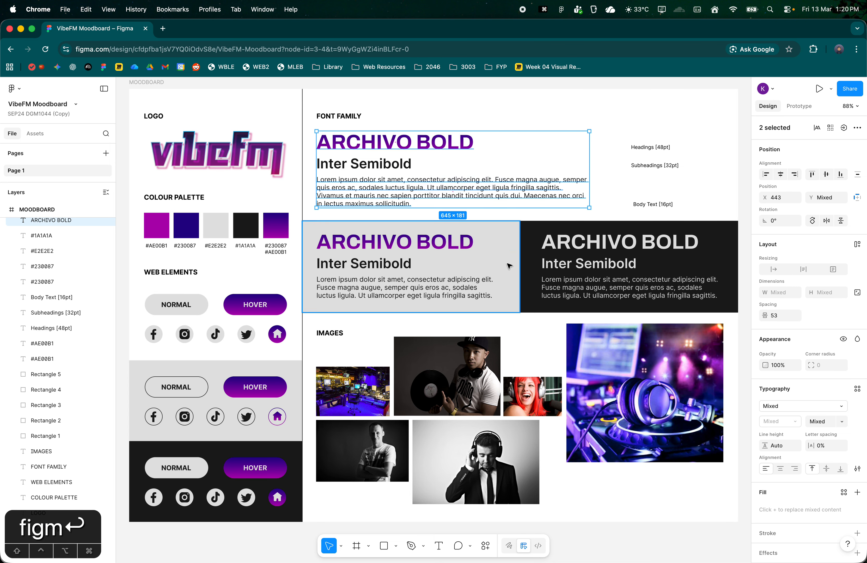
drag(127, 208, 291, 266)
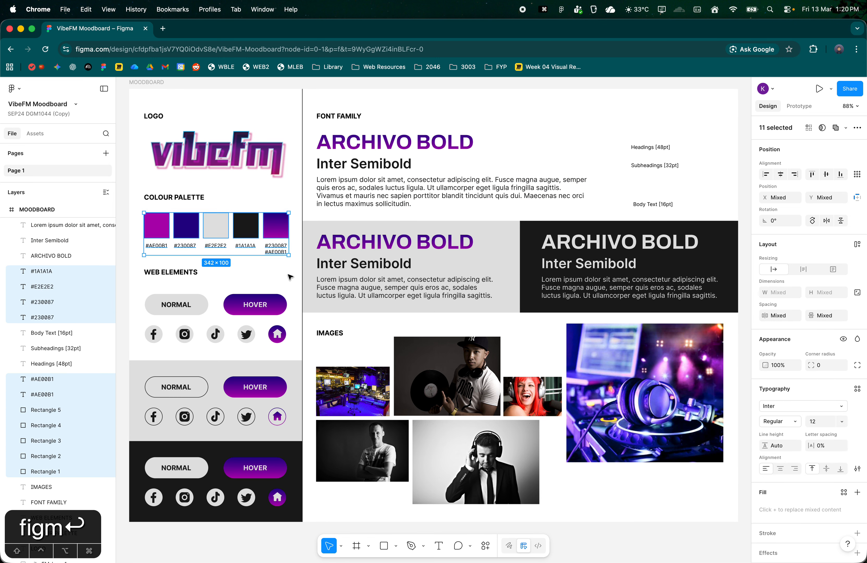
click(271, 283)
drag(666, 502, 362, 352)
drag(677, 515, 347, 338)
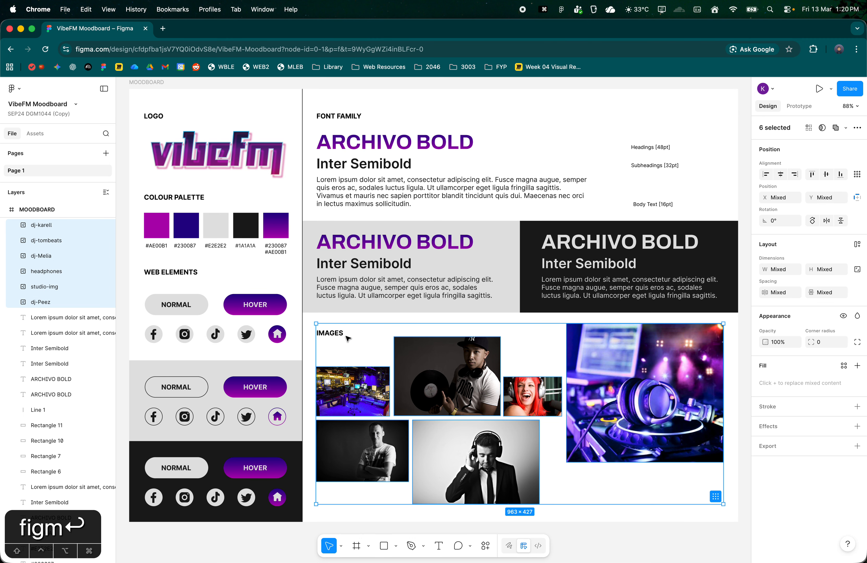
click(694, 520)
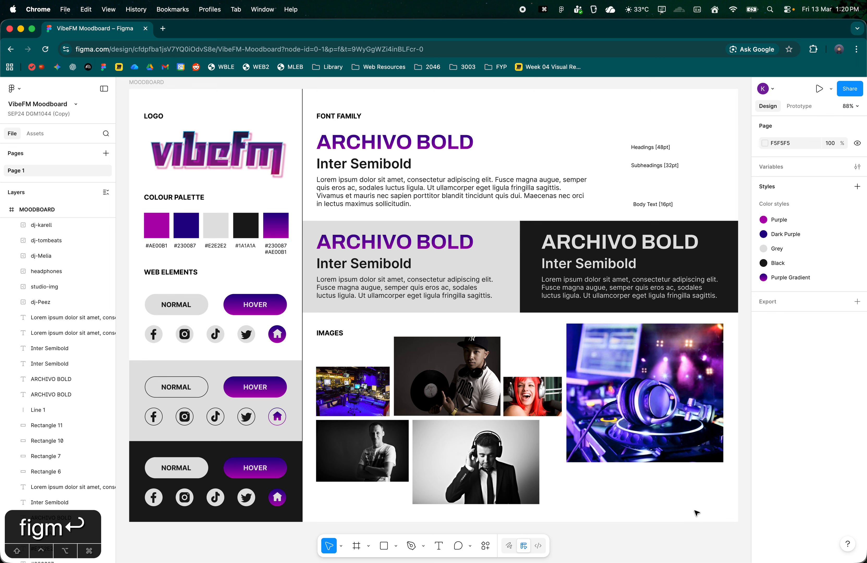
drag(697, 512, 369, 349)
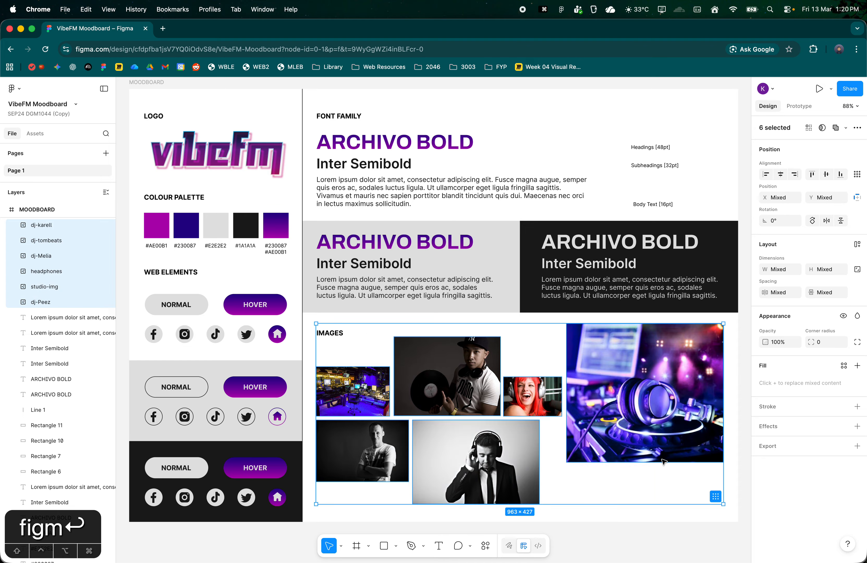
drag(688, 513, 370, 350)
click(381, 321)
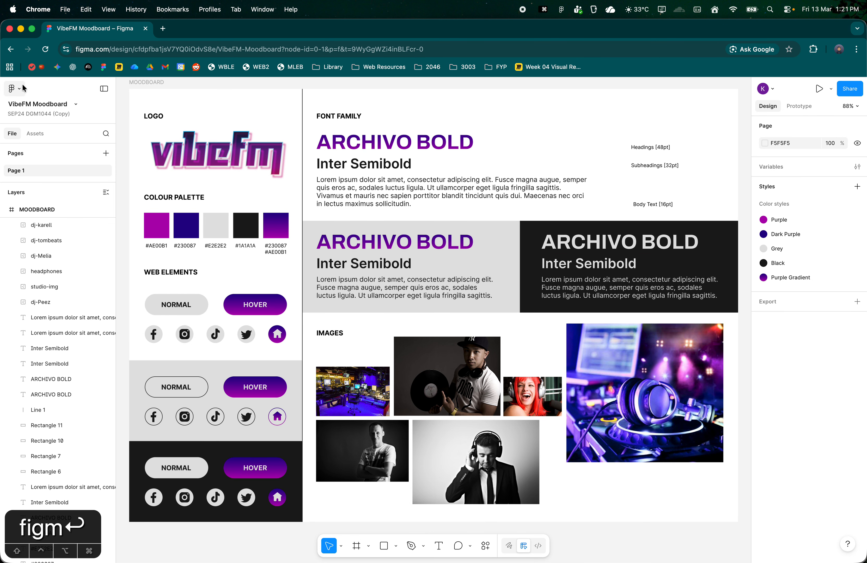
- Return to the Figma file browser and create a new design file in Drafts
click(12, 88)
mouse_move(47, 150)
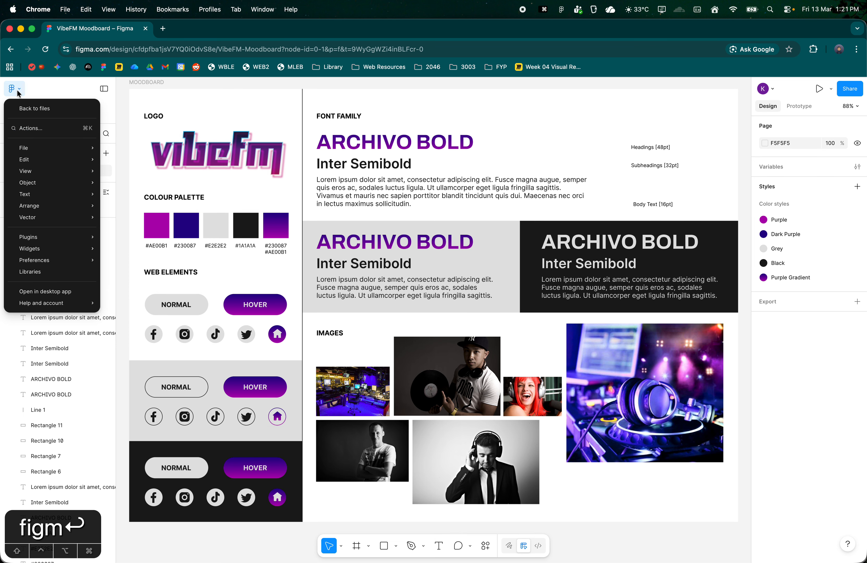
click(47, 109)
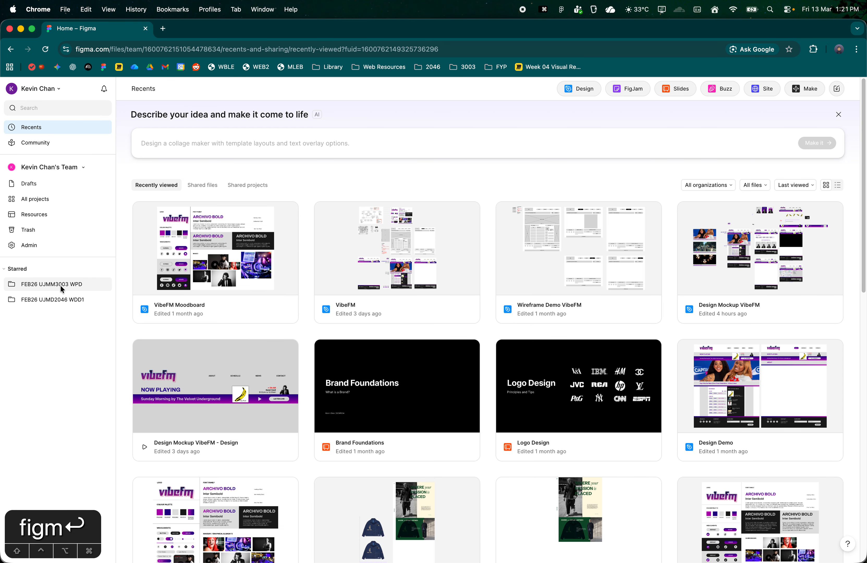
click(57, 180)
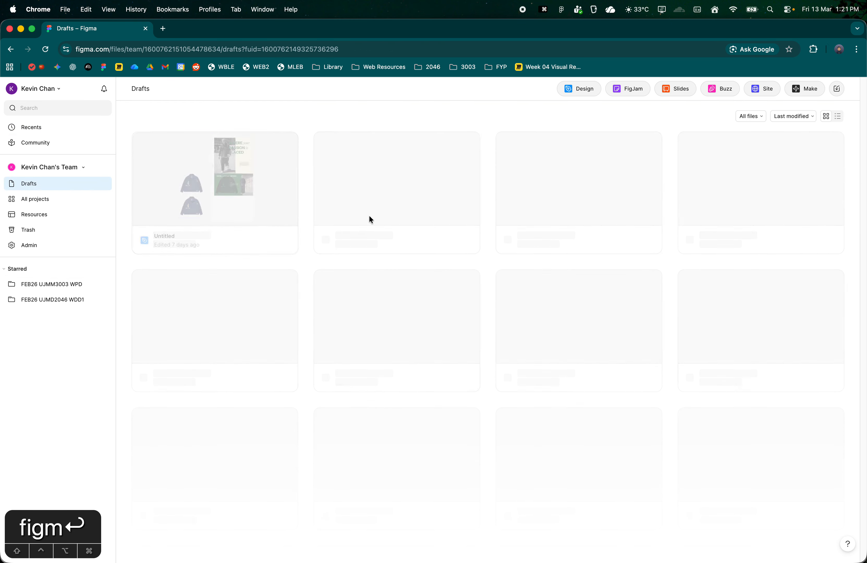
click(583, 92)
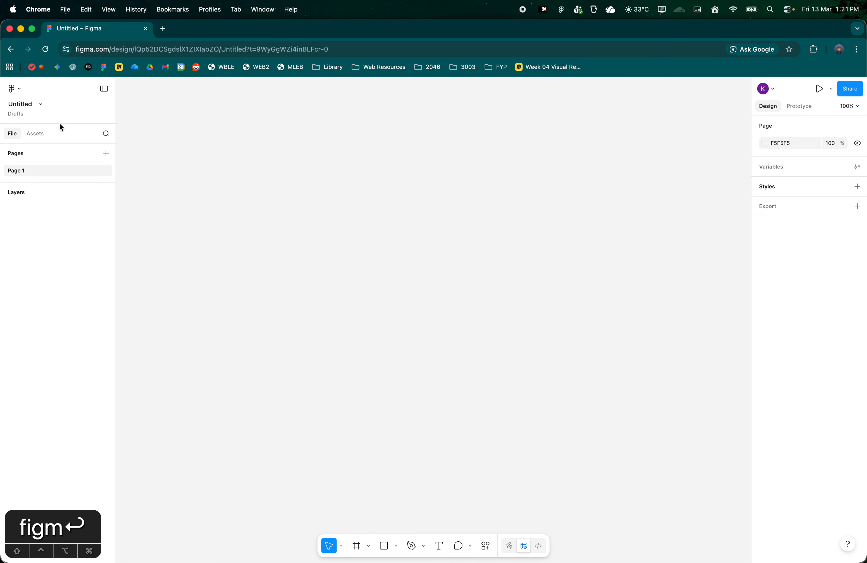
- Rename the untitled design file as VibeFM
click(22, 104)
text(Vie)
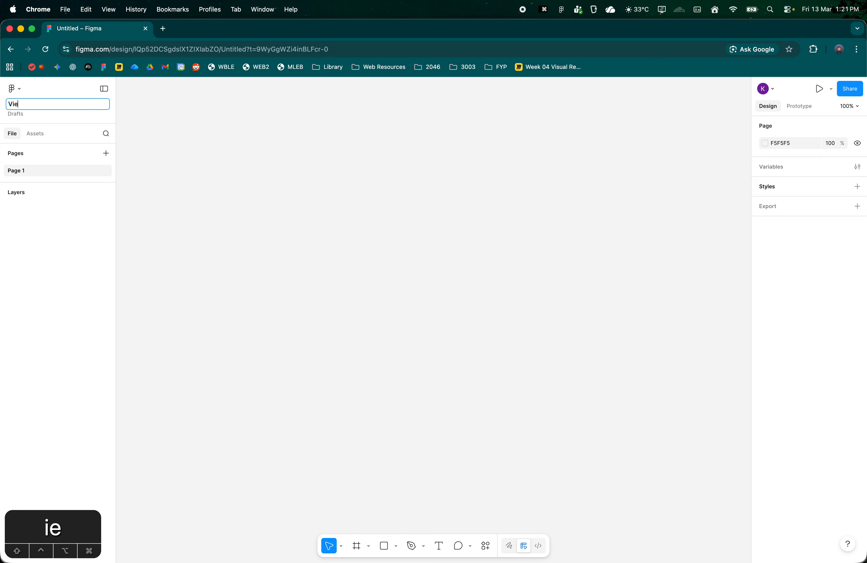
key(BackSpace)
text(beFM)
click(236, 135)
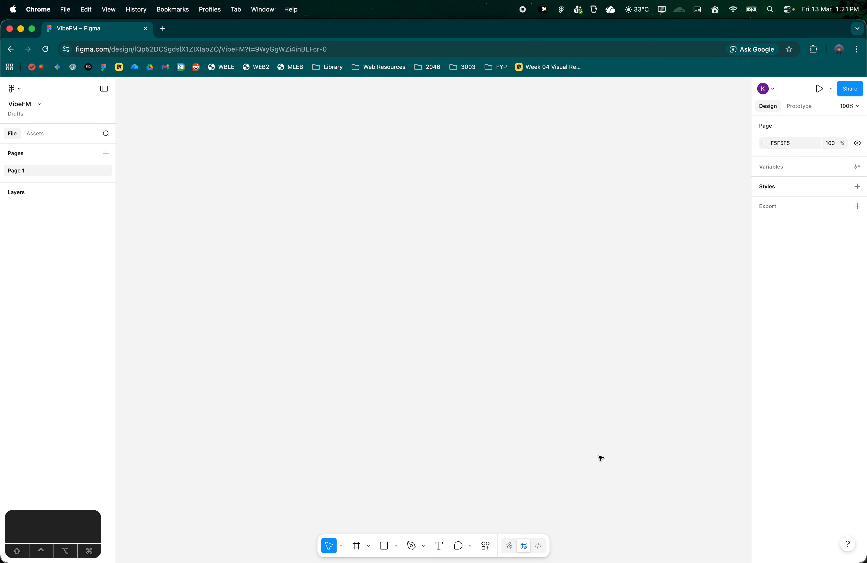
drag(273, 180, 445, 257)
key(super+Tab)
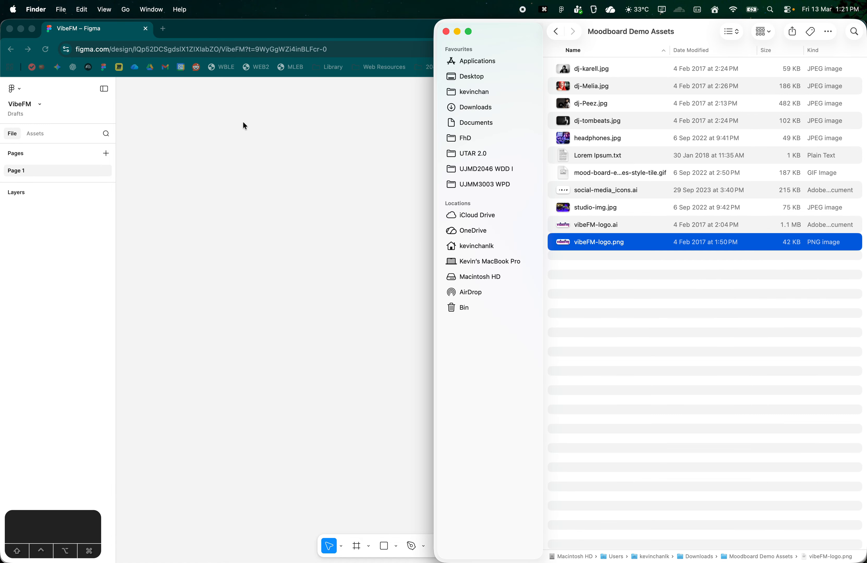
key(super+Tab)
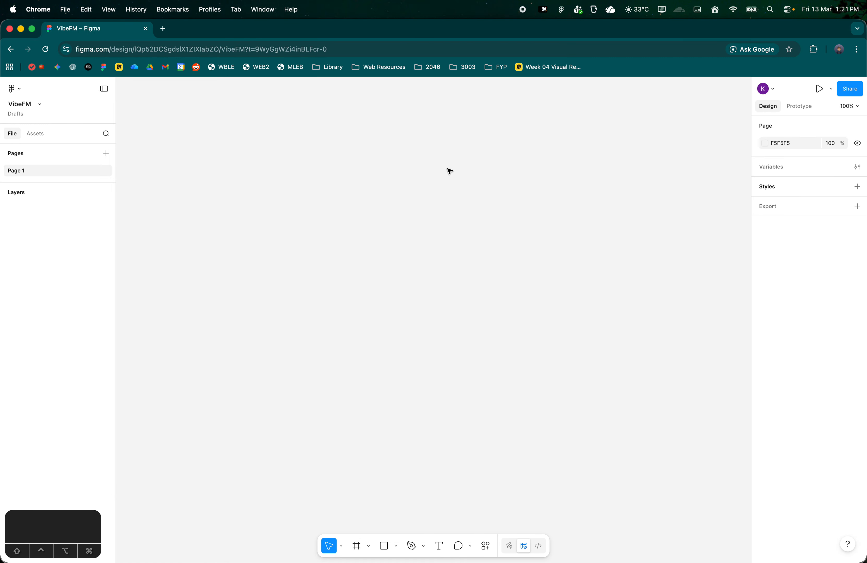
- Start the Frame tool and collapse the Desktop presets to view the frame size categories
click(364, 548)
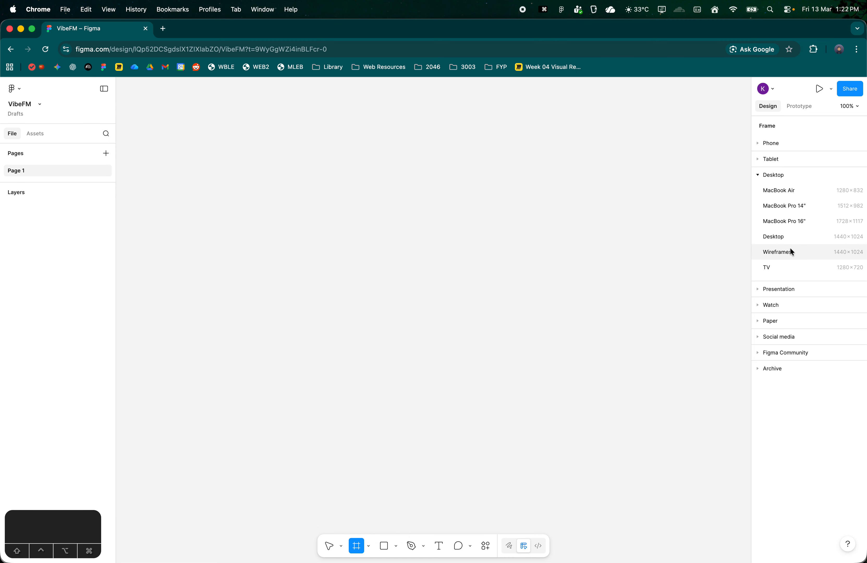
click(780, 174)
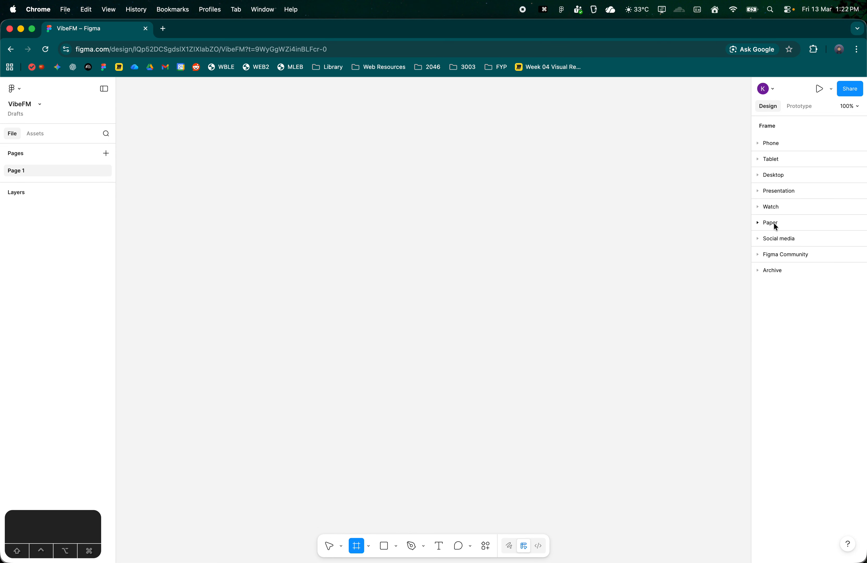
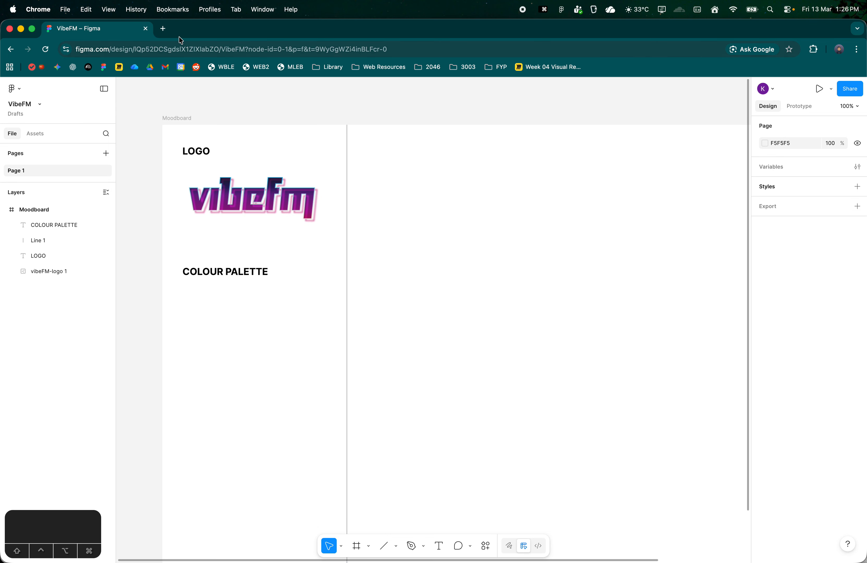
- Search the web for "color adobe" in a new browser tab
click(163, 28)
text(color.)
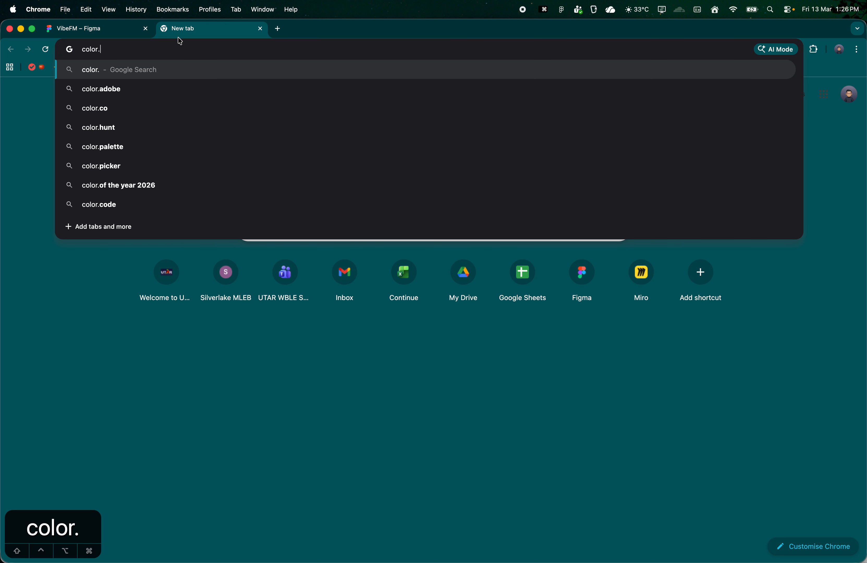
text(k)
key(BackSpace)
key(BackSpace)
text(ado)
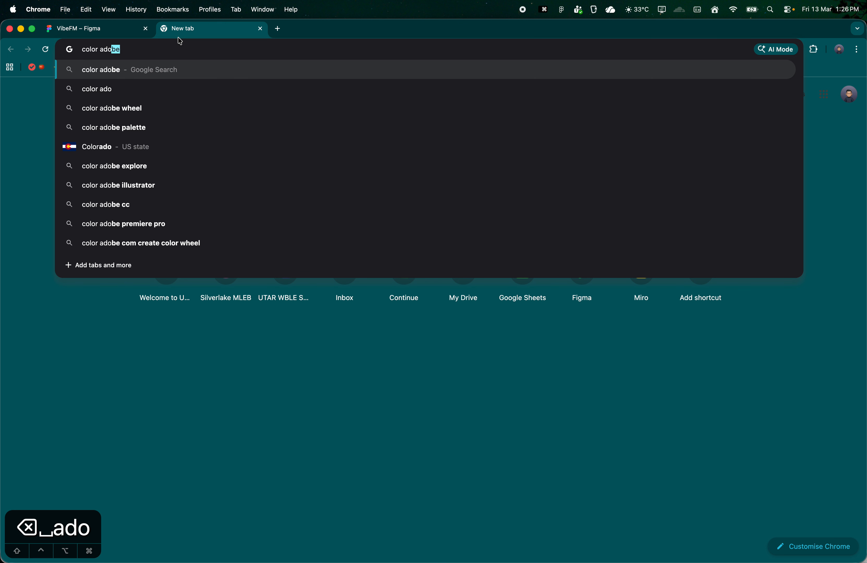
key(BackSpace)
text(be)
key(Return)
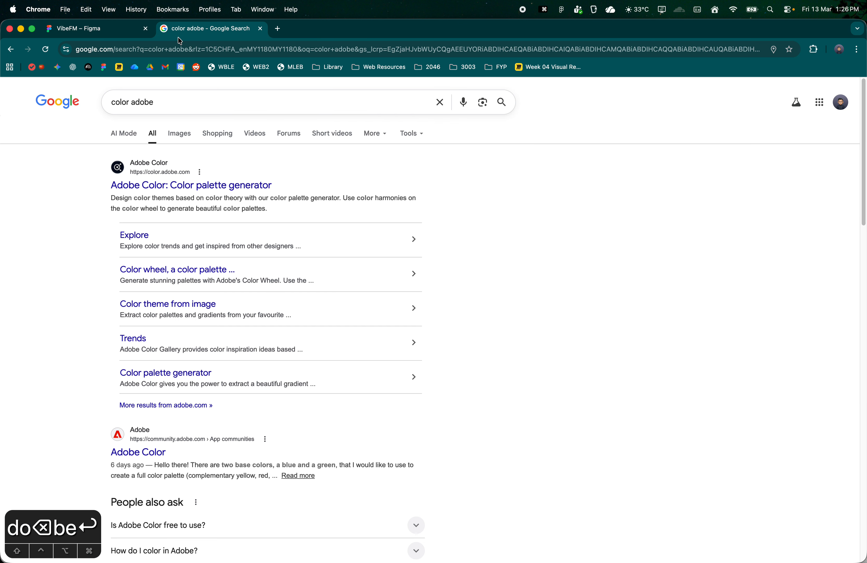
- Open the Adobe Color site from the search results and go to its home page
click(220, 186)
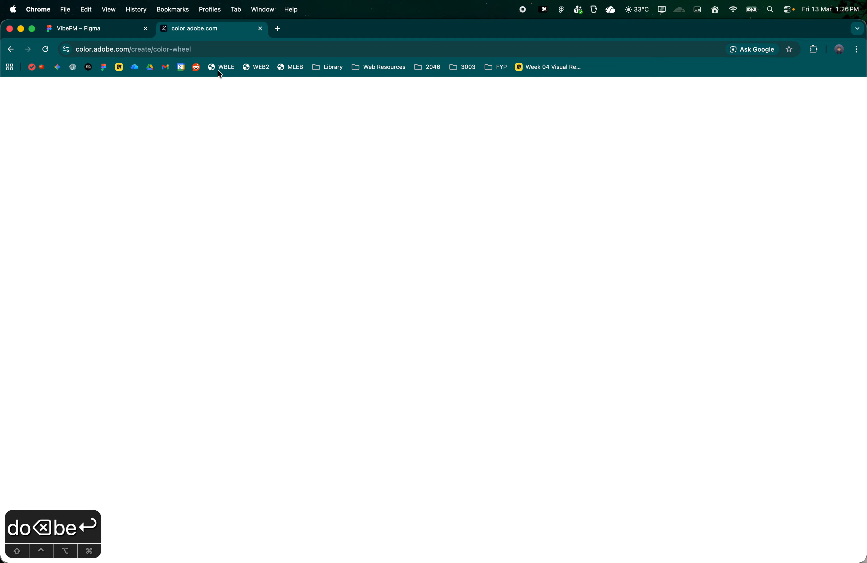
click(224, 51)
key(Return)
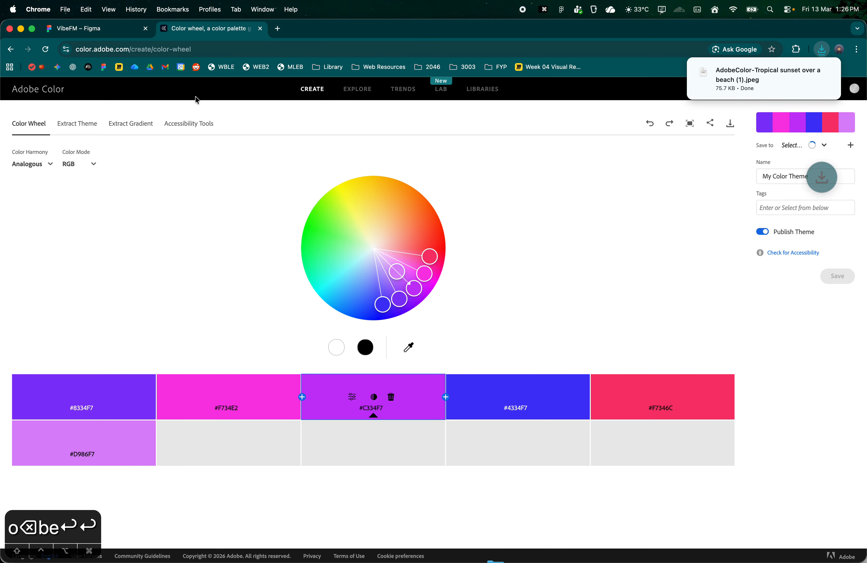
click(39, 89)
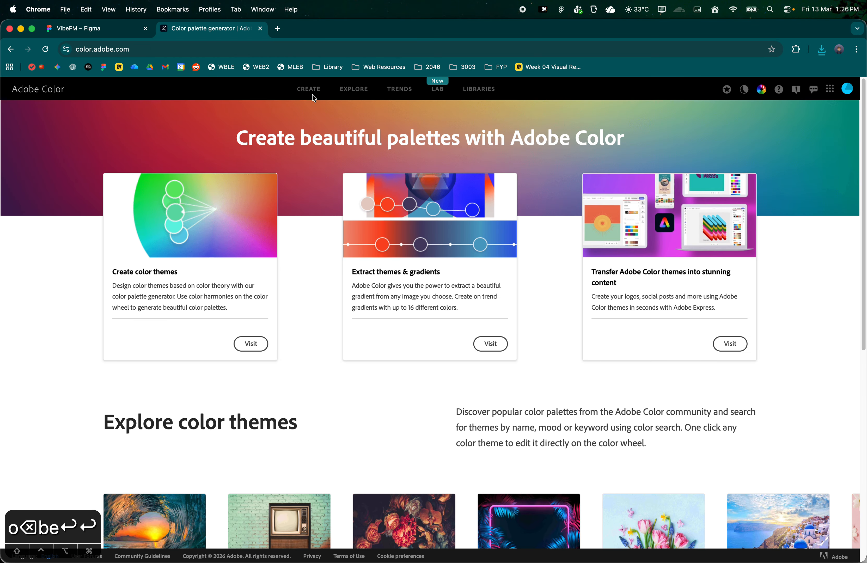
- Browse Adobe Color's Trends and Libraries sections and look through the community themes in Explore
click(400, 90)
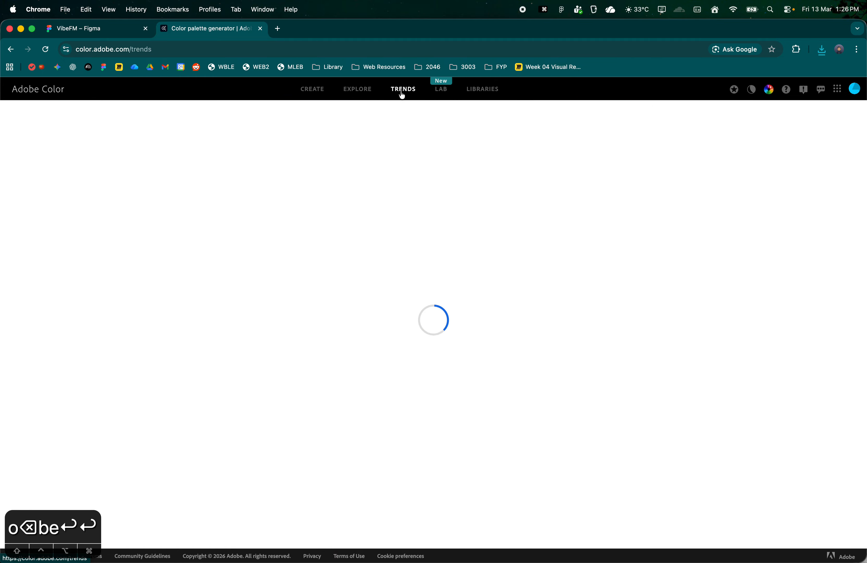
click(483, 95)
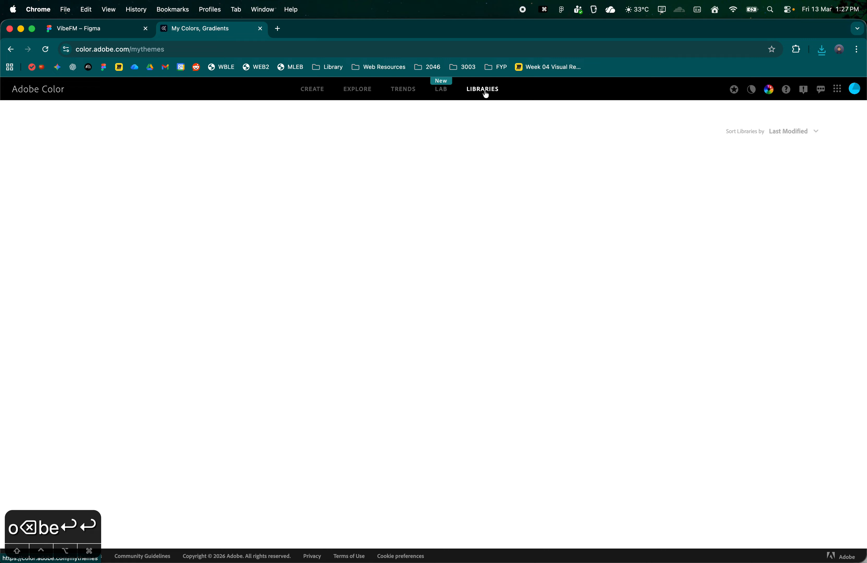
click(354, 89)
scroll(436, 219, down, 9)
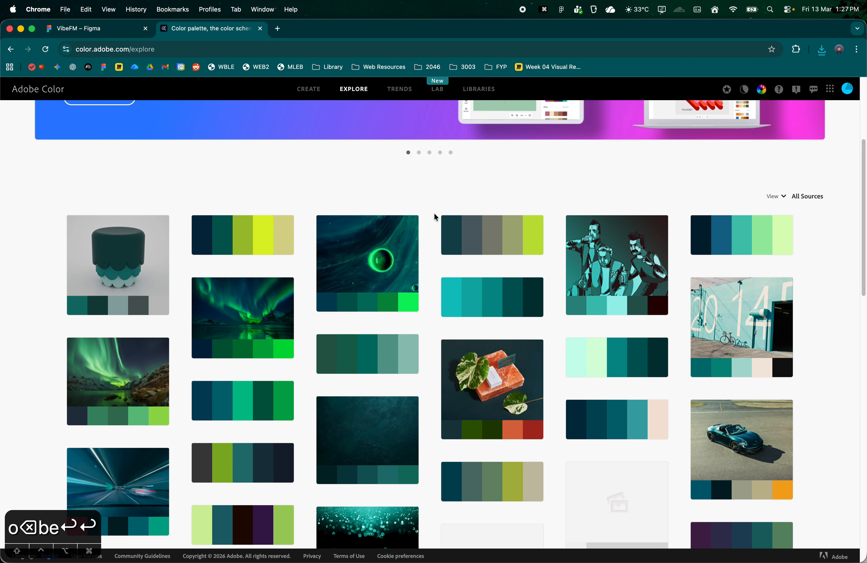
scroll(398, 287, up, 9)
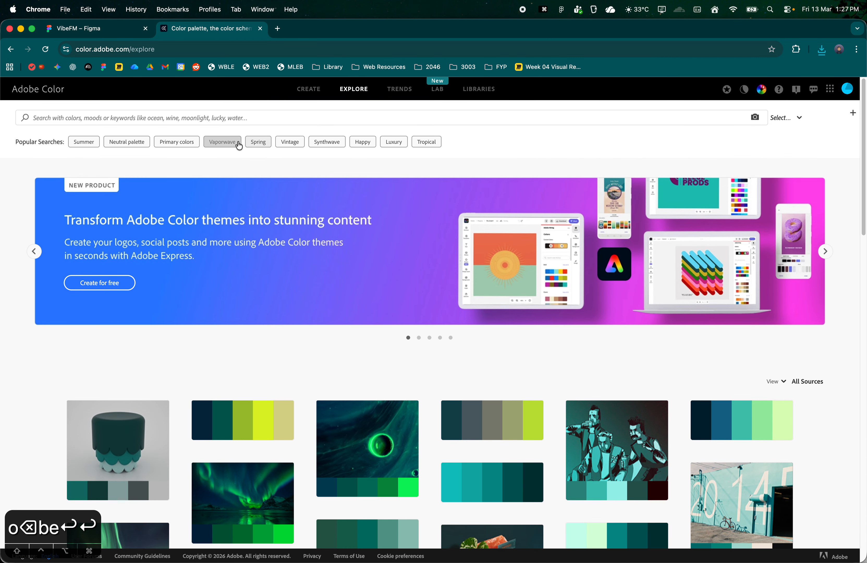
- Search the colour themes for Winter and view the details of the Winter Soltice palette
click(190, 116)
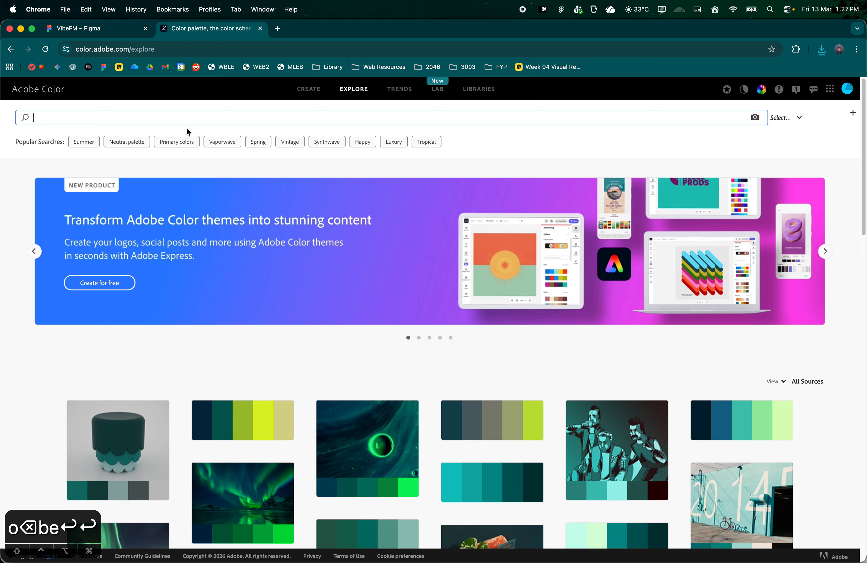
text(W)
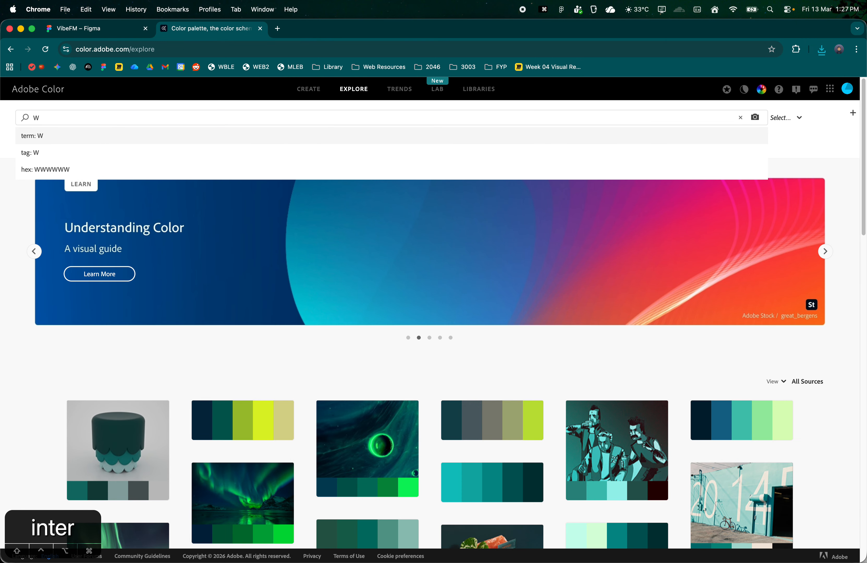
click(99, 111)
text(inter)
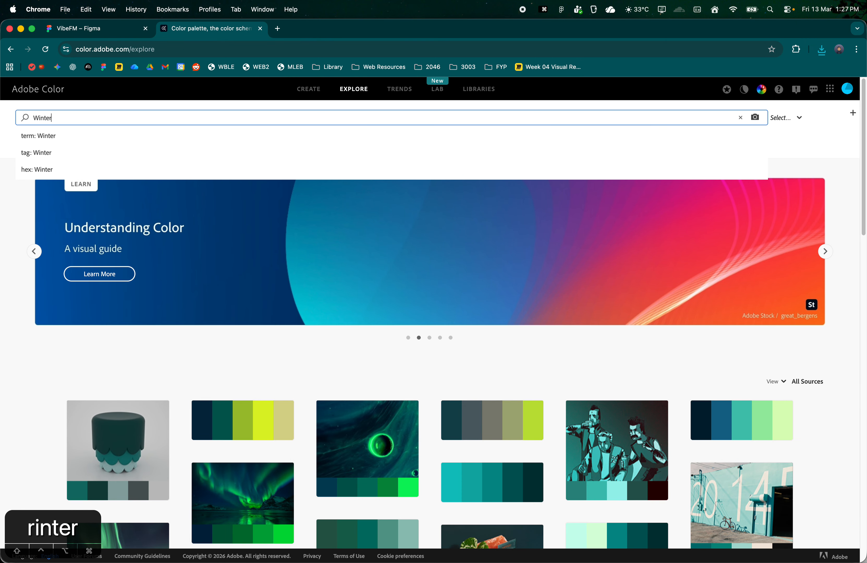
key(Return)
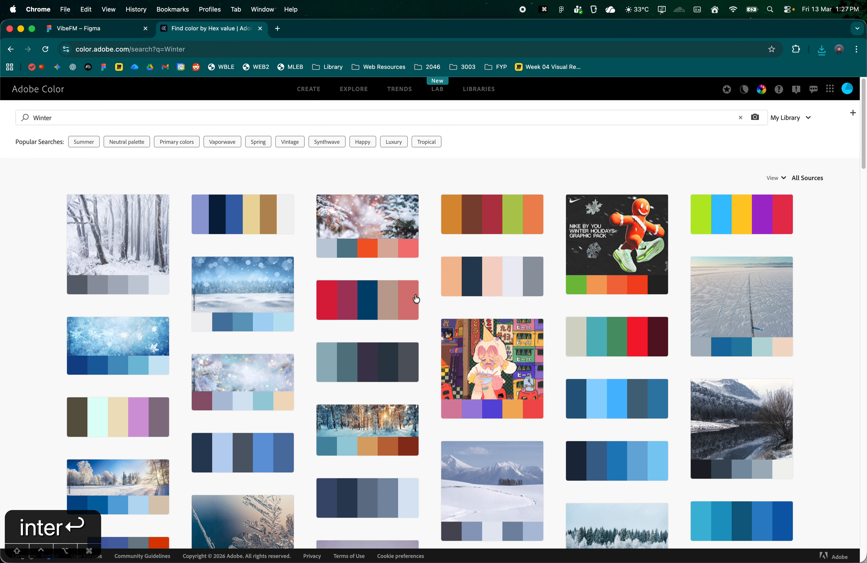
scroll(415, 300, down, 8)
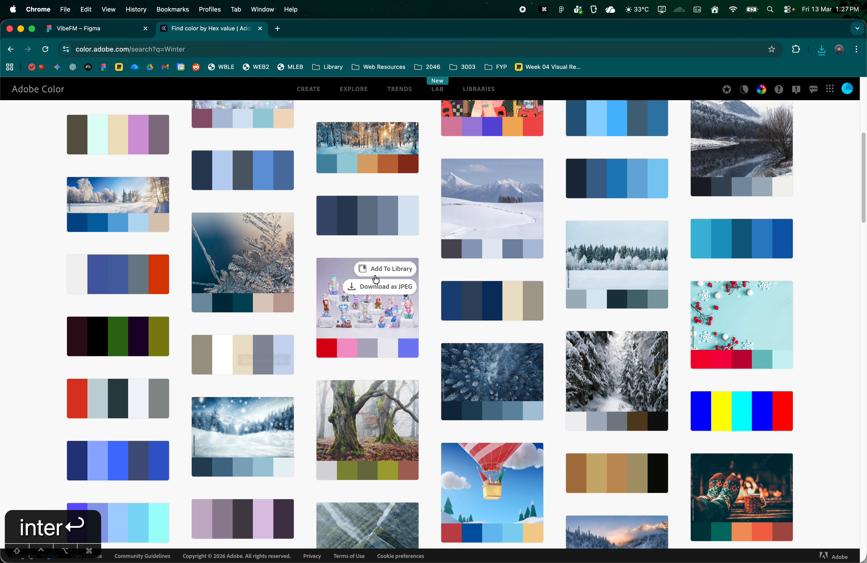
click(390, 230)
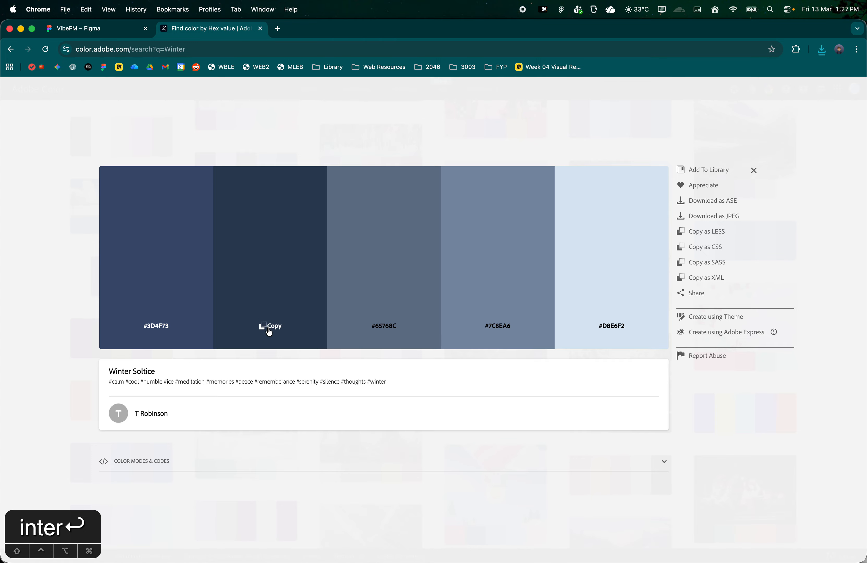
- Return to the VibeFM design file and draw a 60 × 60 square beneath the COLOUR PALETTE heading
click(153, 32)
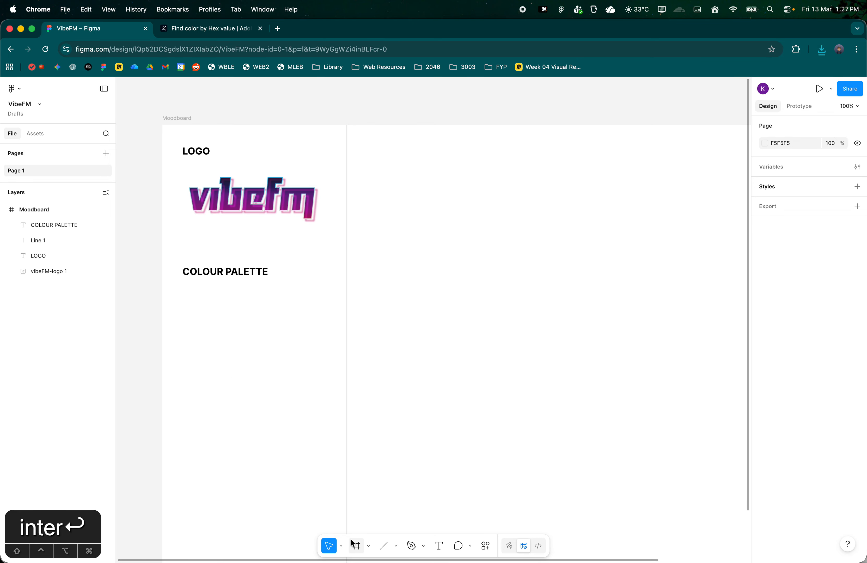
click(397, 547)
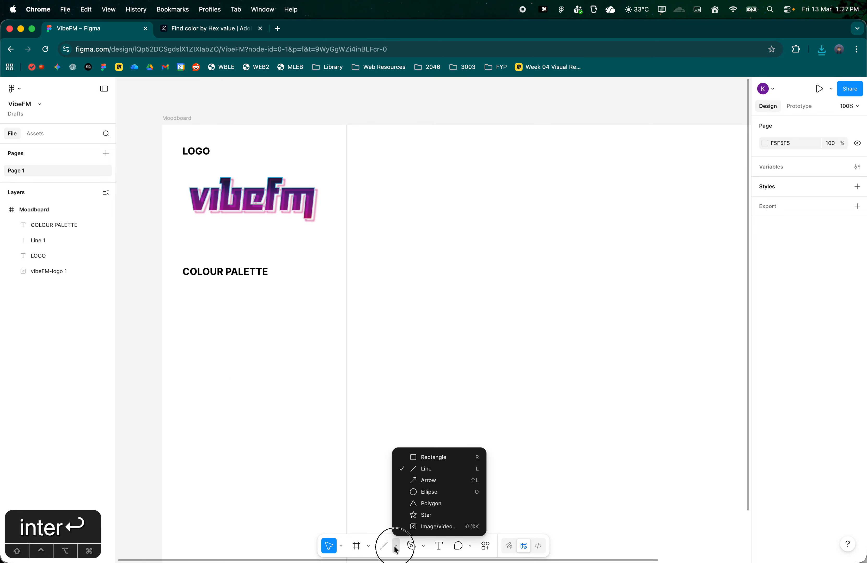
click(396, 547)
click(397, 547)
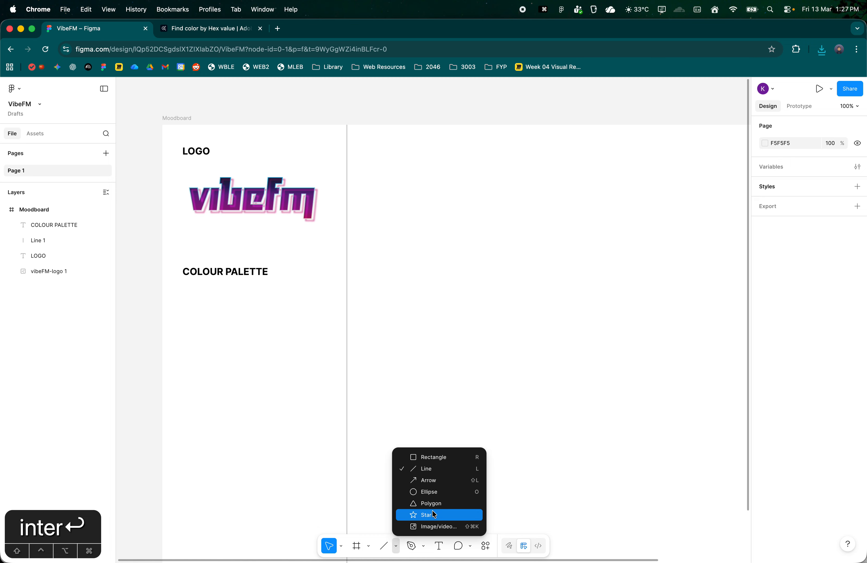
click(443, 463)
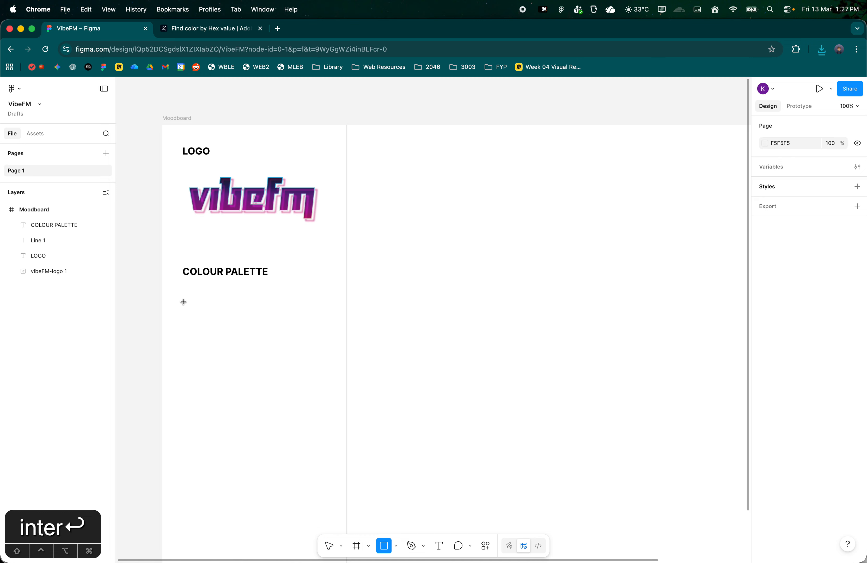
mouse_move(184, 299)
mouse_down()
mouse_move(217, 336)
mouse_move(197, 306)
mouse_up()
click(233, 332)
click(196, 316)
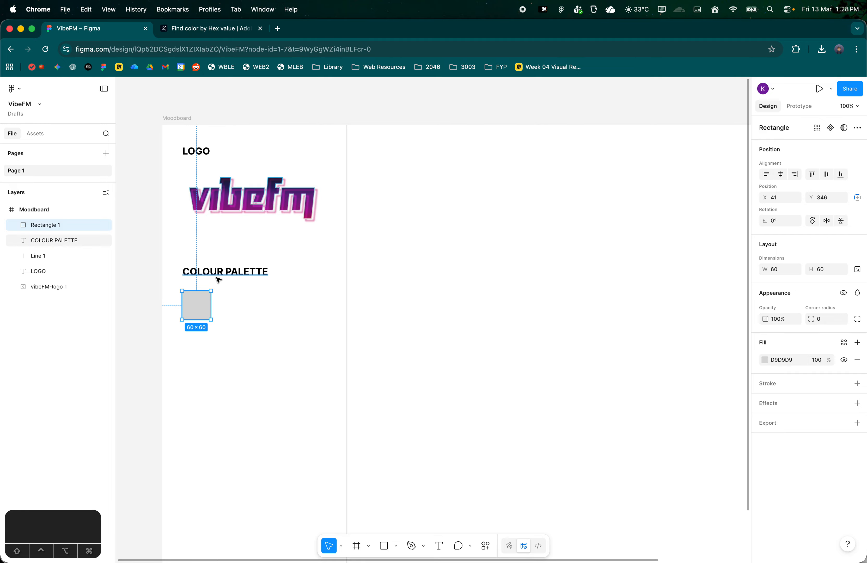
- Move the COLOUR PALETTE heading and the square below it together up by about 12 px
drag(169, 267, 294, 345)
drag(244, 271, 241, 265)
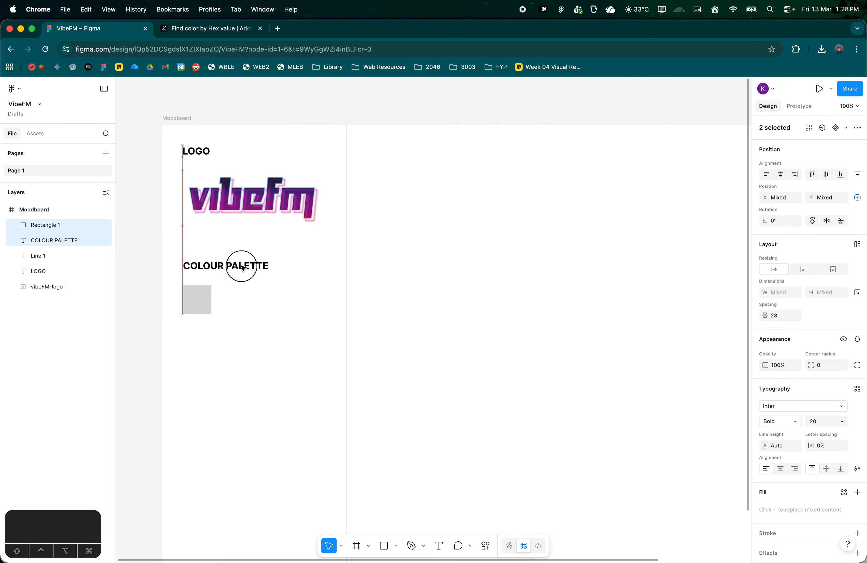
click(281, 269)
- Set the fill colour of the square under COLOUR PALETTE to 280037
click(197, 291)
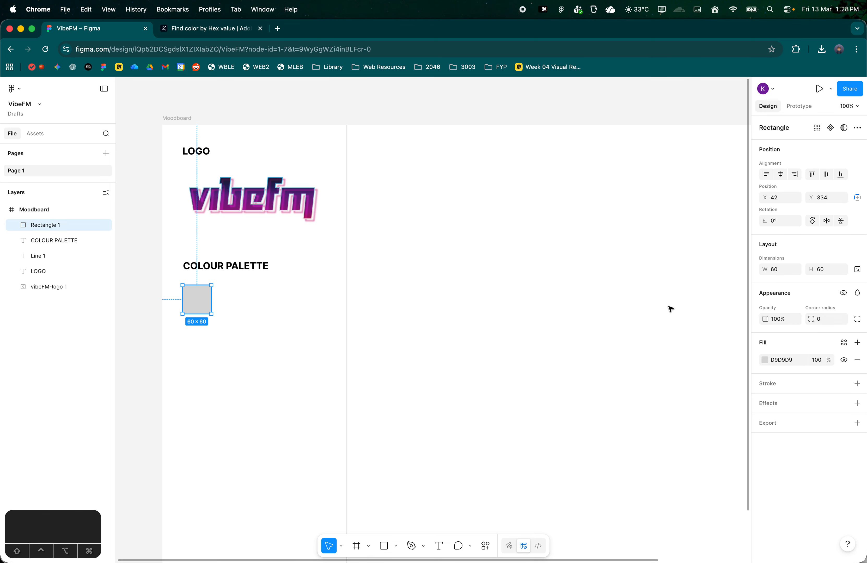
click(792, 361)
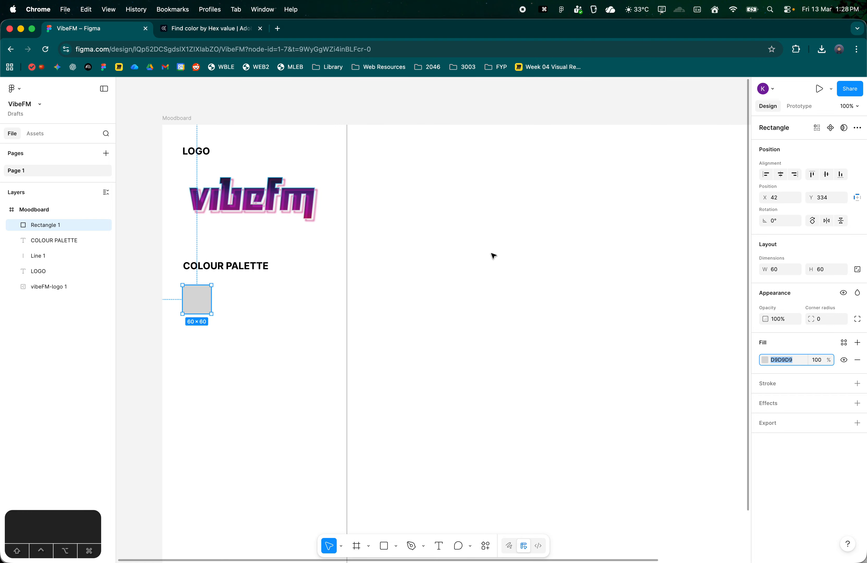
text(2800)
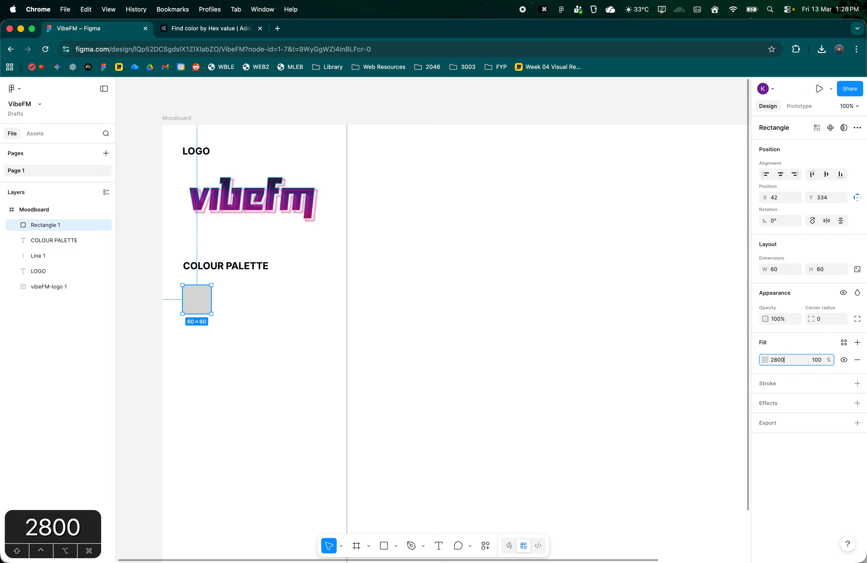
text(37)
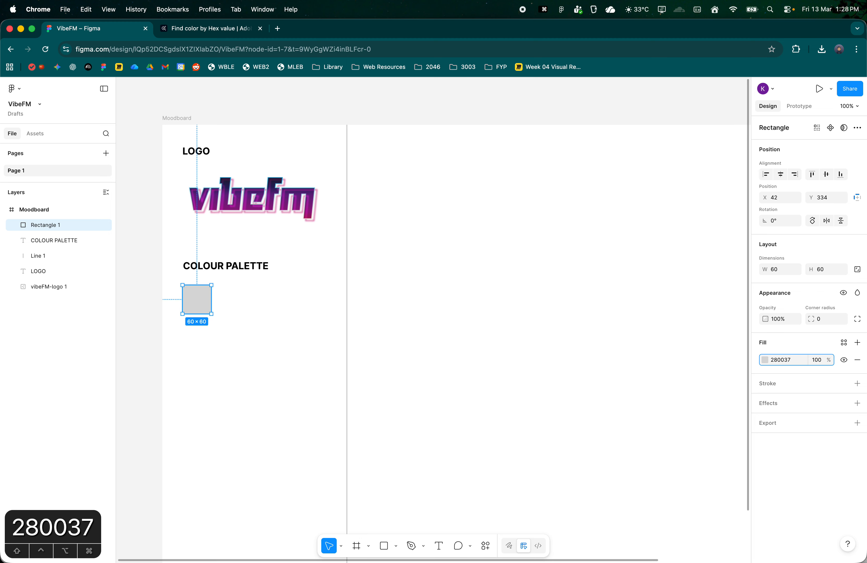
key(Return)
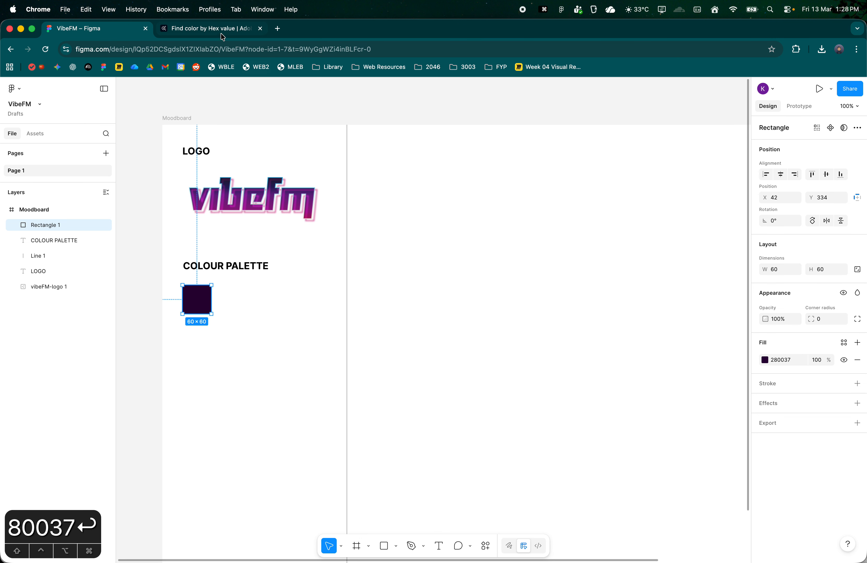
- Switch to the Figma desktop app and open the VibeFM file from the FEB26 UJMD2046 WDD1 project
right_click(448, 549)
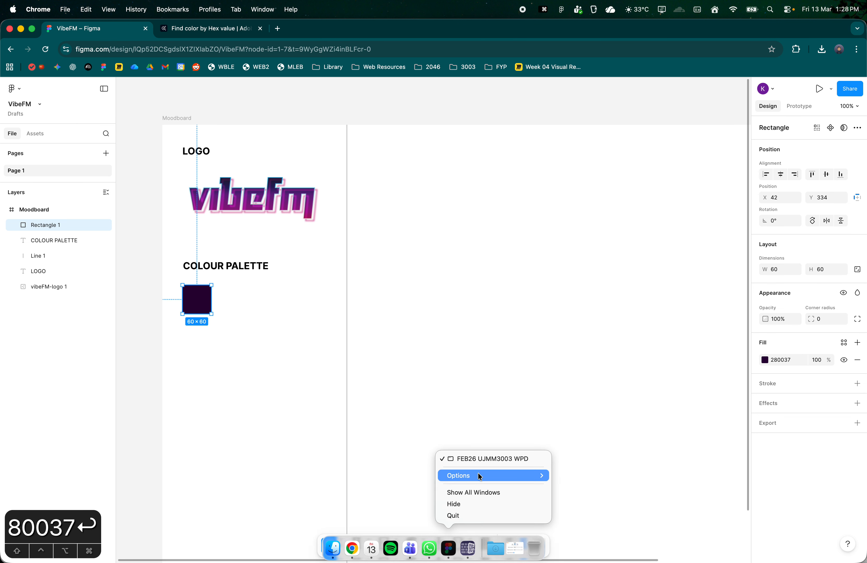
click(352, 551)
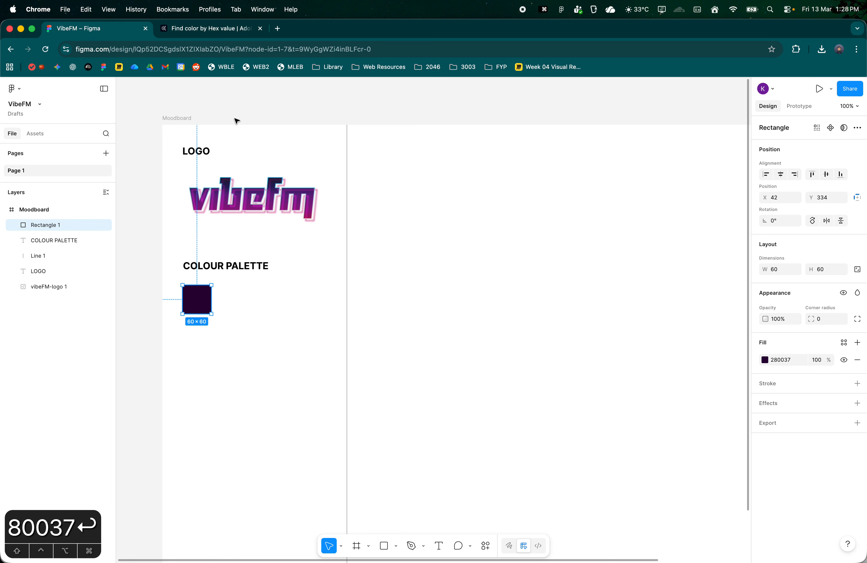
click(449, 549)
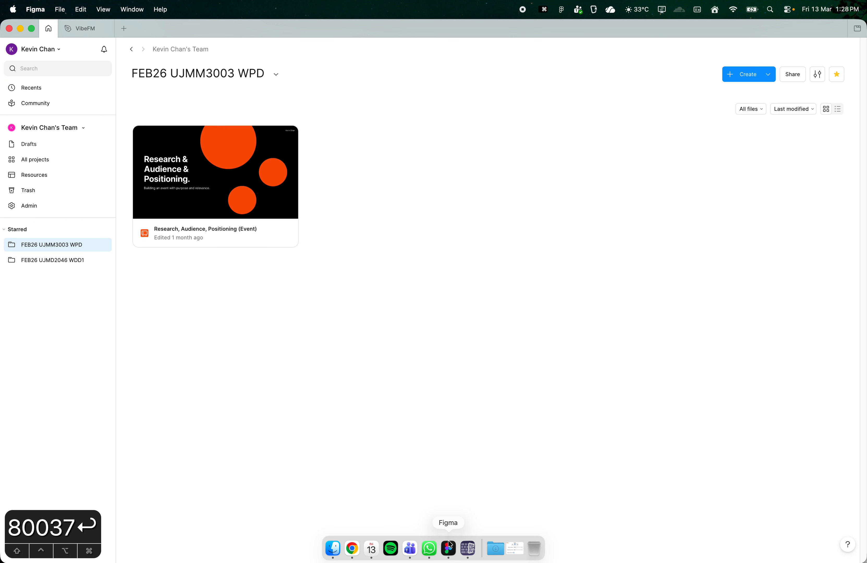
click(70, 258)
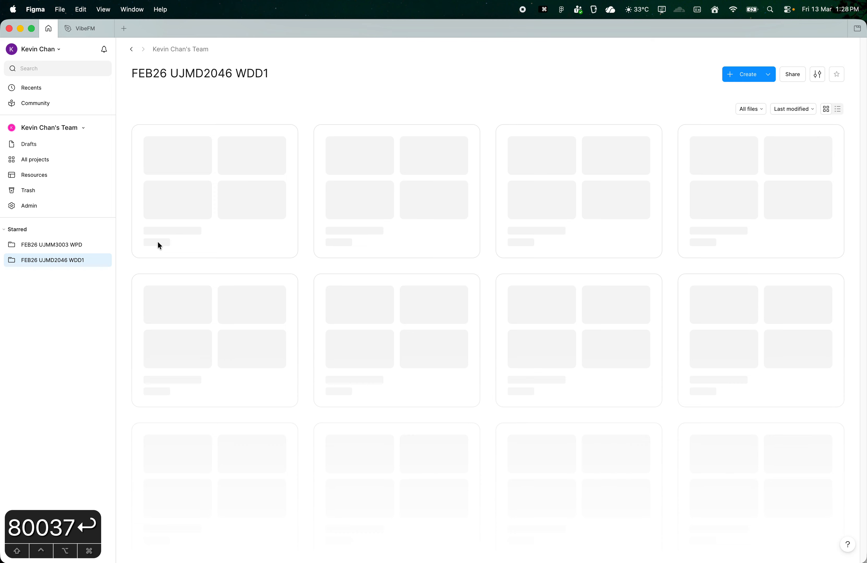
double_click(247, 191)
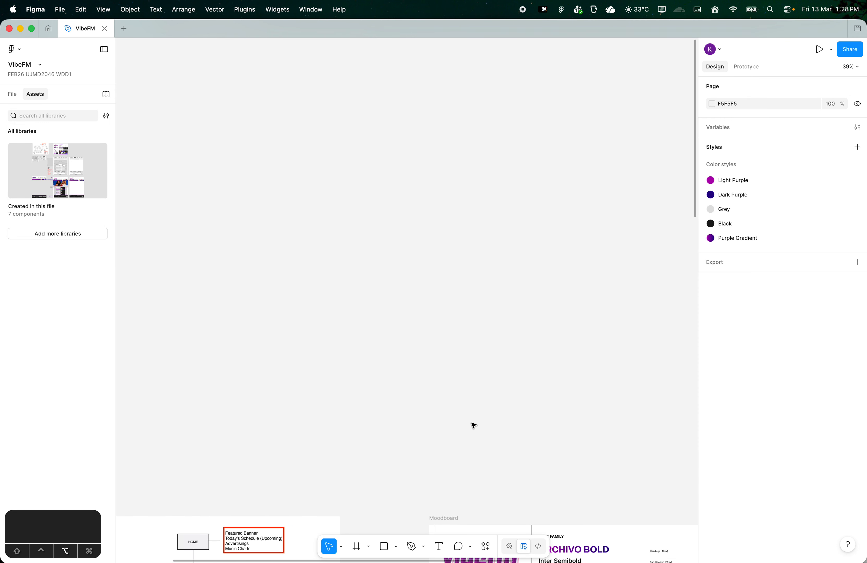
- Examine the hex codes beneath the swatches in the COLOUR PALETTE section of the reference moodboard
scroll(501, 408, up, 10)
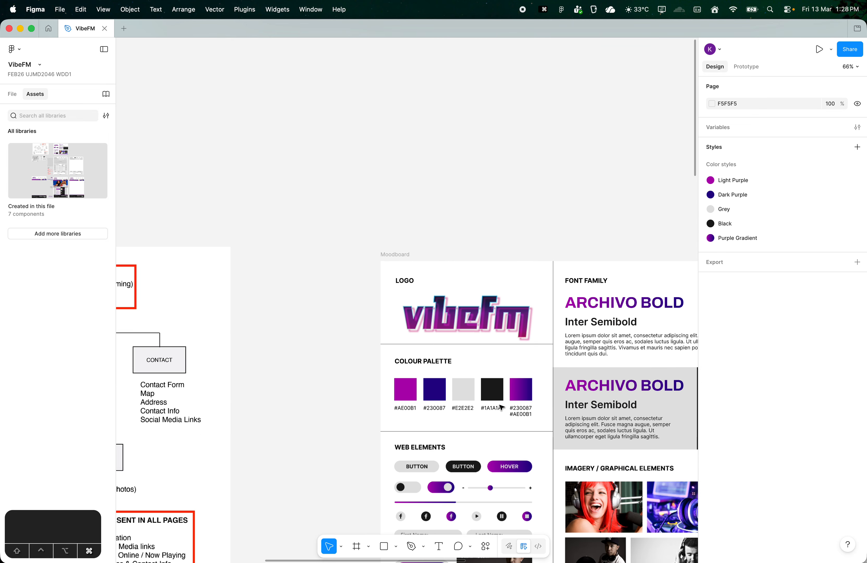
click(368, 417)
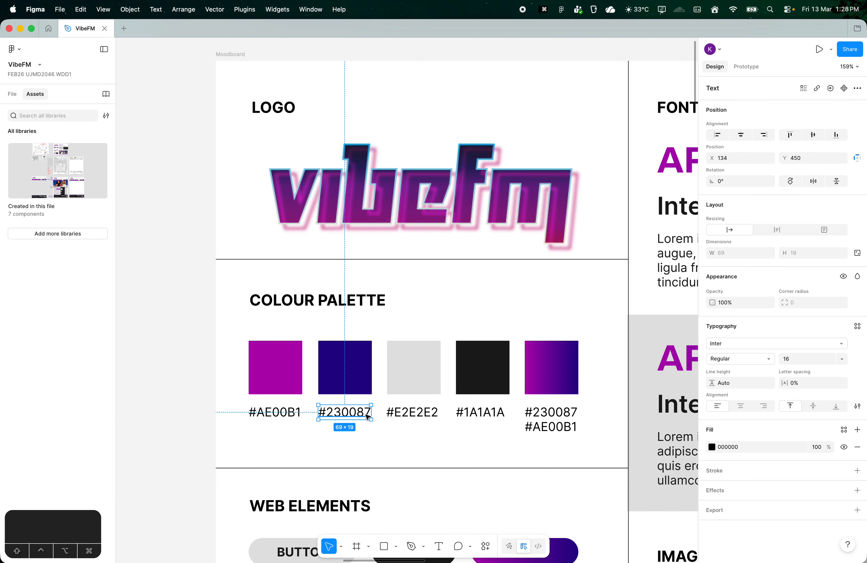
click(285, 419)
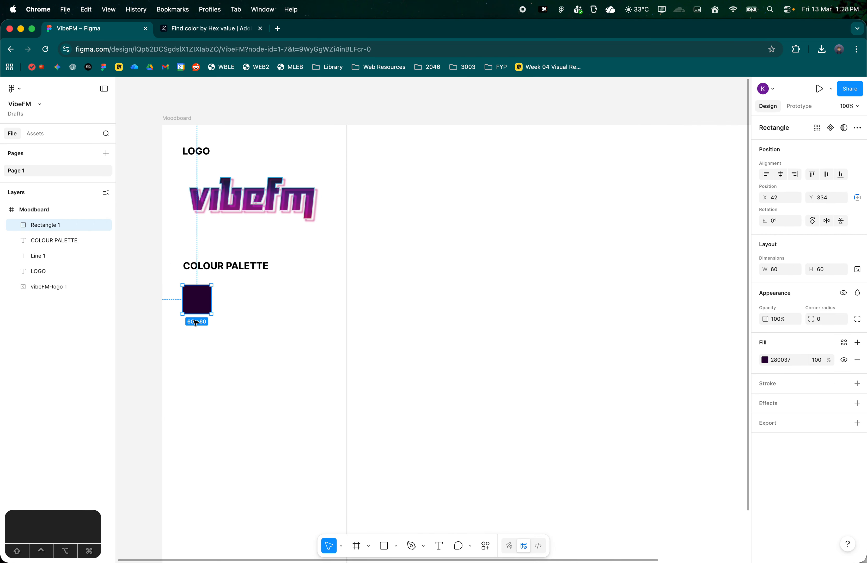
- Return to the VibeFM design file in Chrome and set the fill of the square under COLOUR PALETTE to AE00B1
click(779, 360)
text(AE00B1)
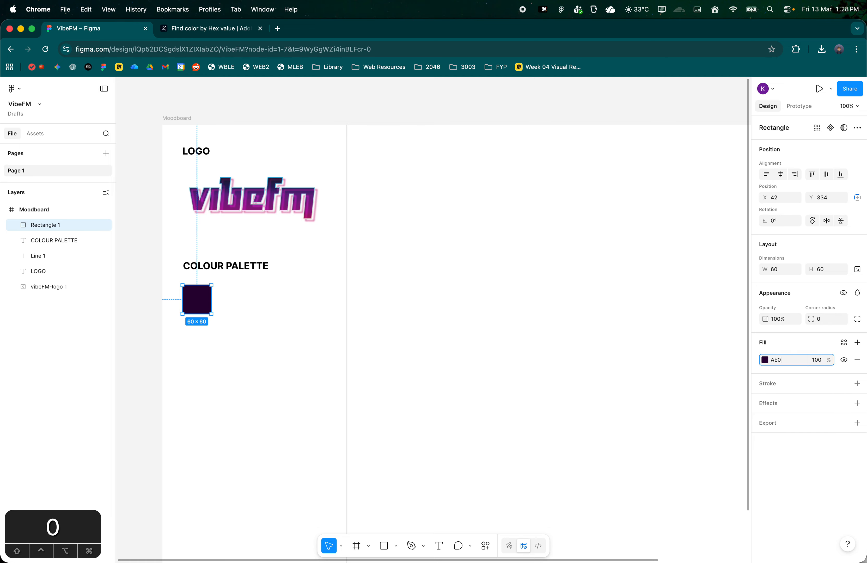
click(486, 399)
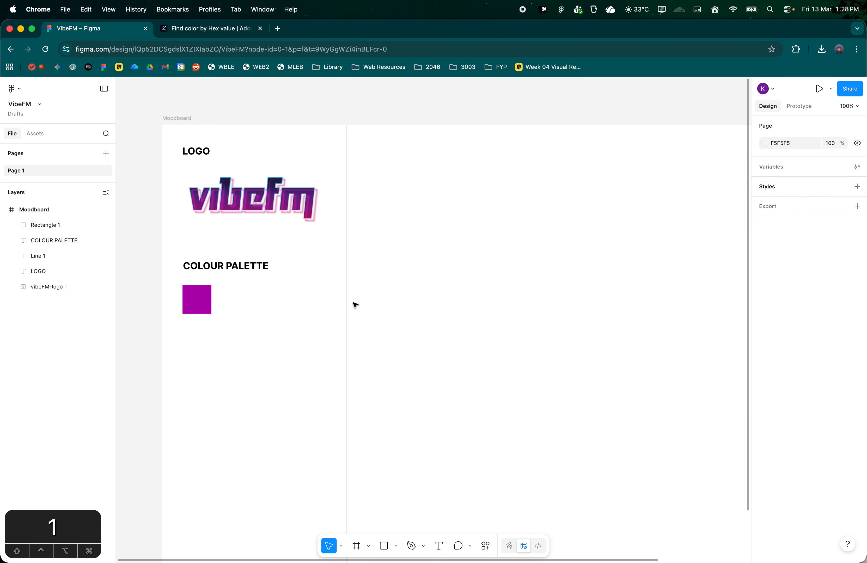
drag(201, 302, 214, 309)
click(214, 310)
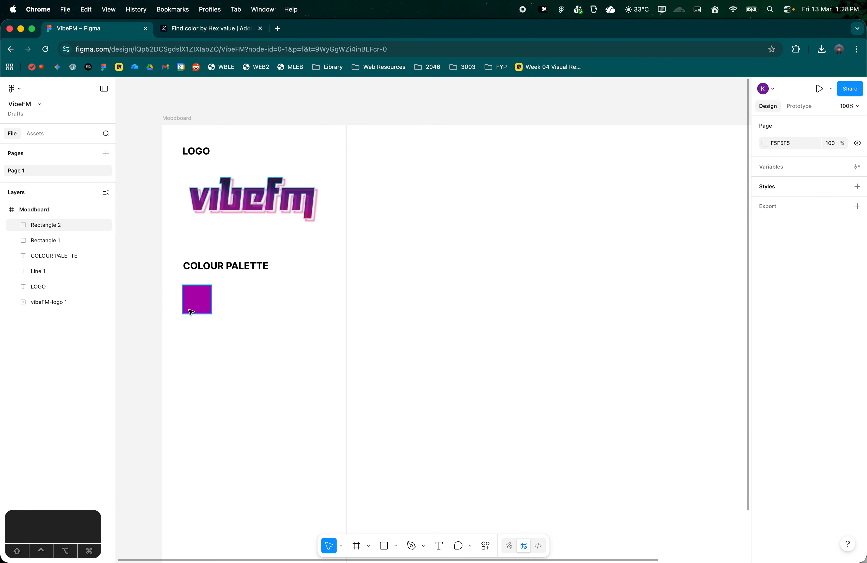
click(191, 310)
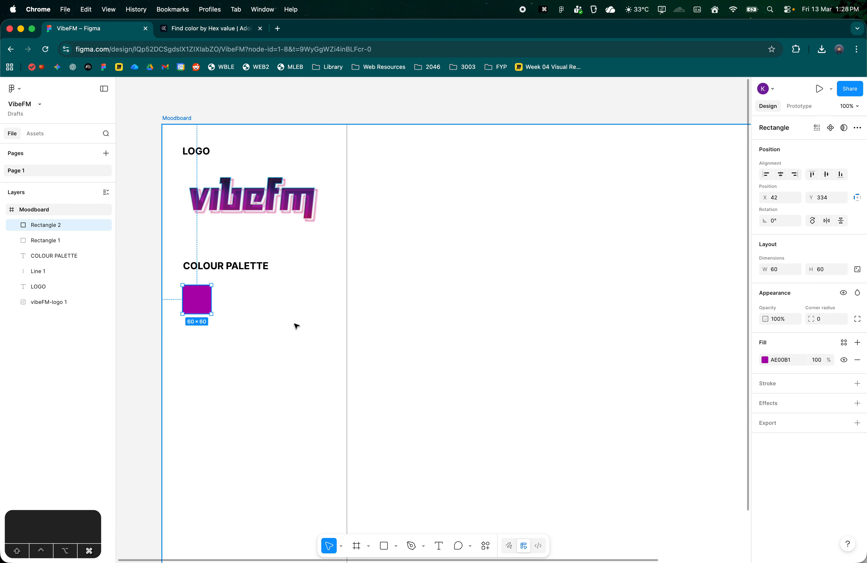
key(super+c)
key(super+v)
drag(208, 304, 260, 306)
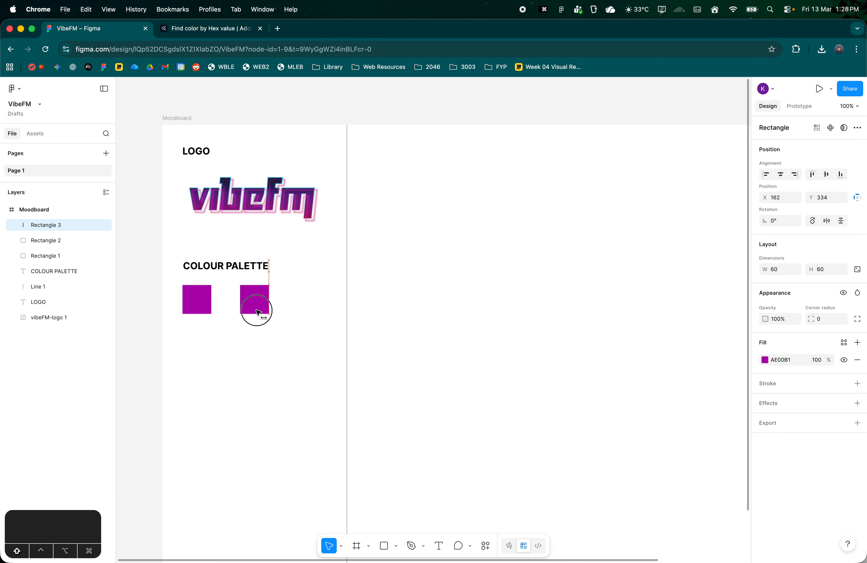
key(BackSpace)
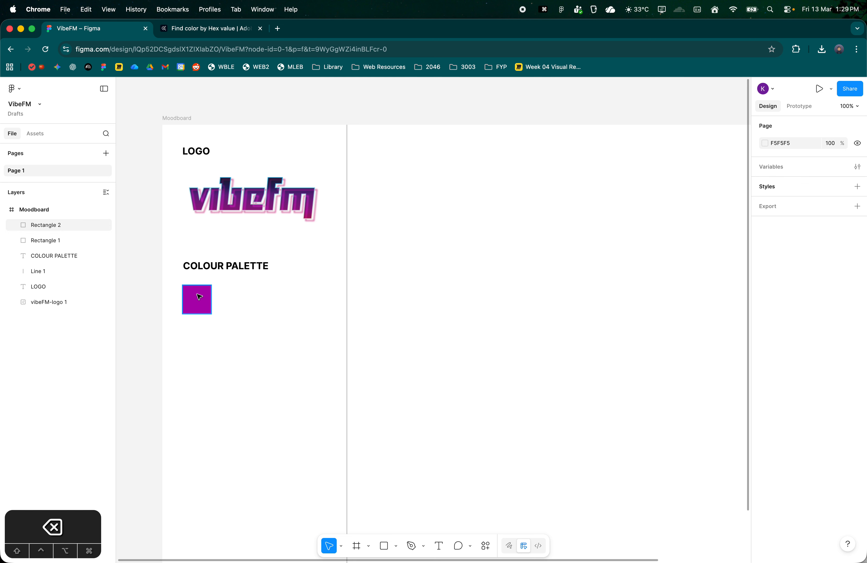
- Duplicate the magenta square to its right at X 120, keeping it level with the original
key(alt)
drag(200, 302, 237, 305)
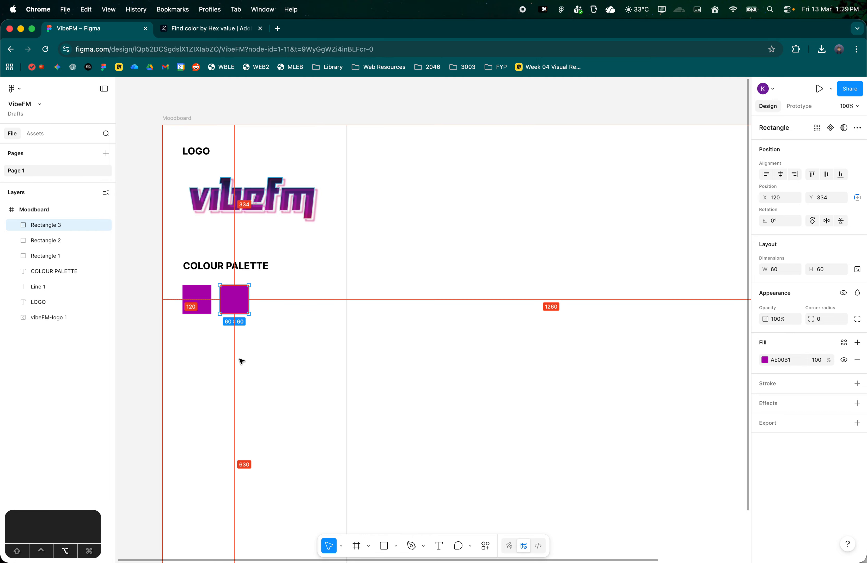
click(241, 362)
- Add a third magenta square to the row and space the second and third evenly at X 117 and X 192
click(243, 300)
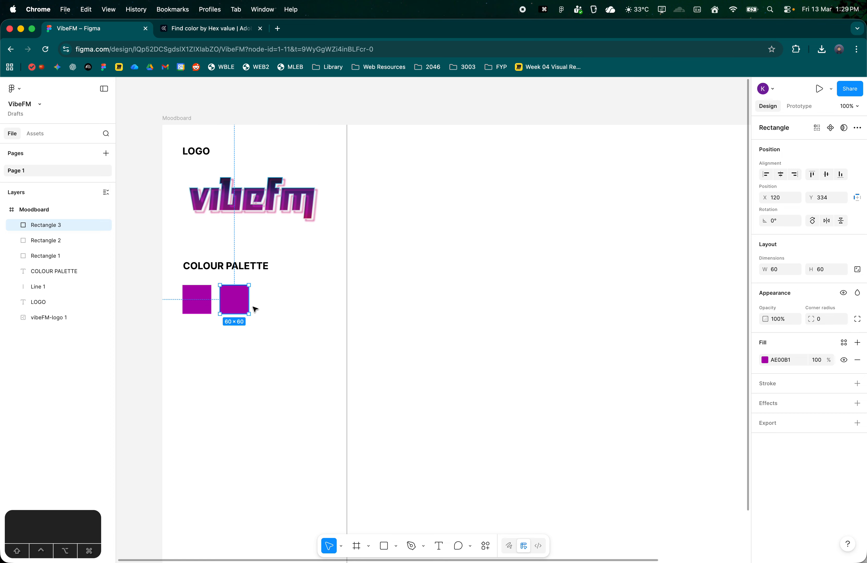
key(super+c)
click(271, 361)
key(super+v)
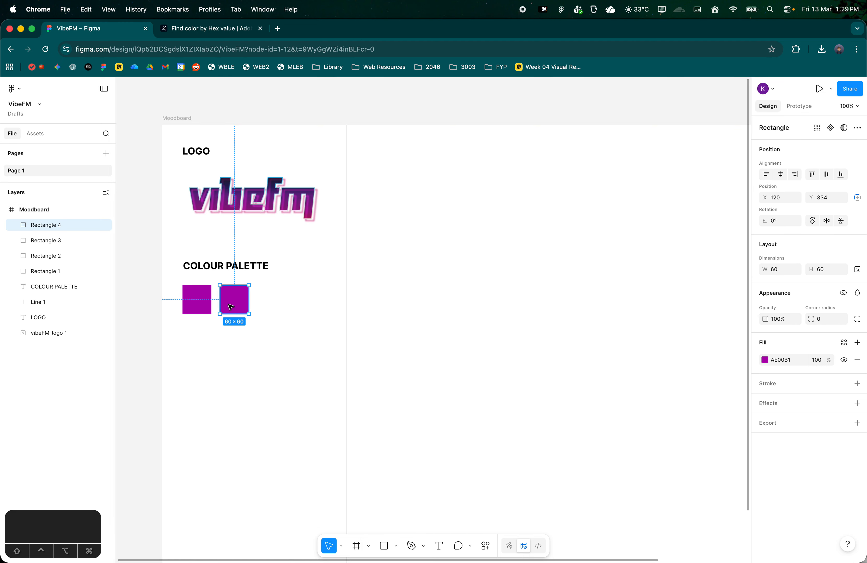
mouse_move(232, 299)
mouse_down()
mouse_move(266, 305)
mouse_move(238, 304)
mouse_up()
click(266, 305)
click(273, 343)
drag(287, 336, 164, 295)
click(279, 339)
click(196, 308)
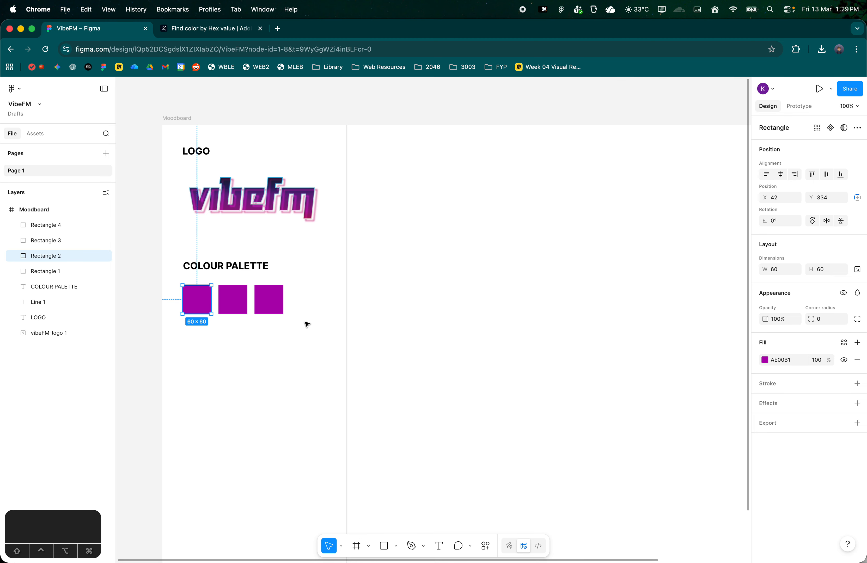
- Set the fill colour of the second palette square to 230087
click(231, 296)
click(790, 363)
text(23)
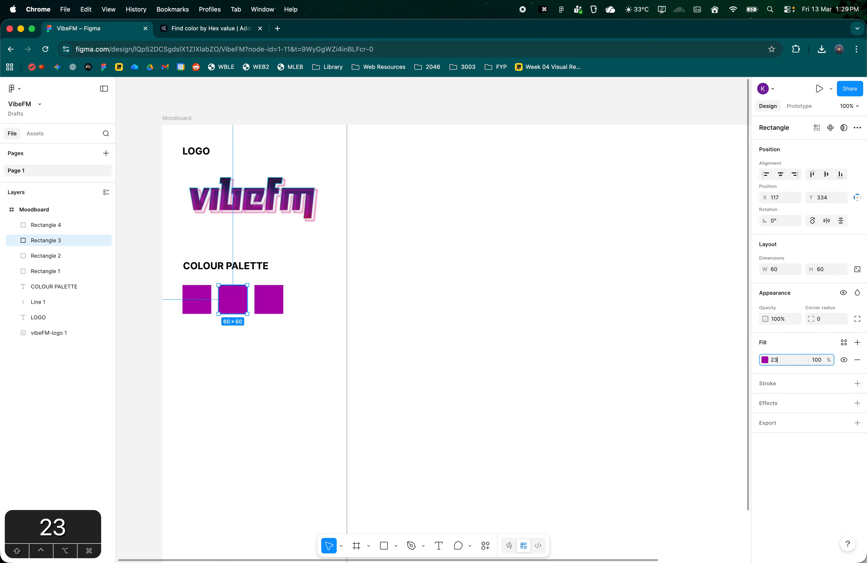
text(0087)
key(Return)
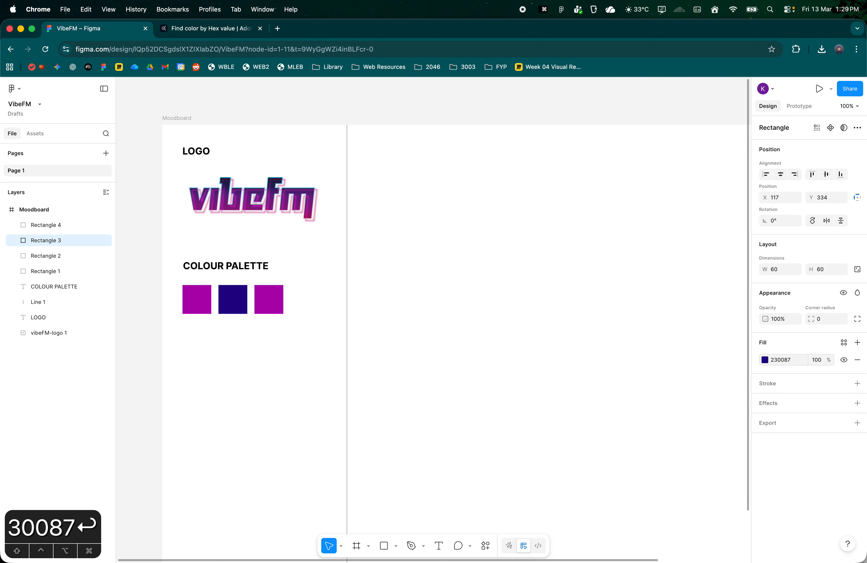
- Set the fill colour of the third palette square to E2E2E2
click(275, 308)
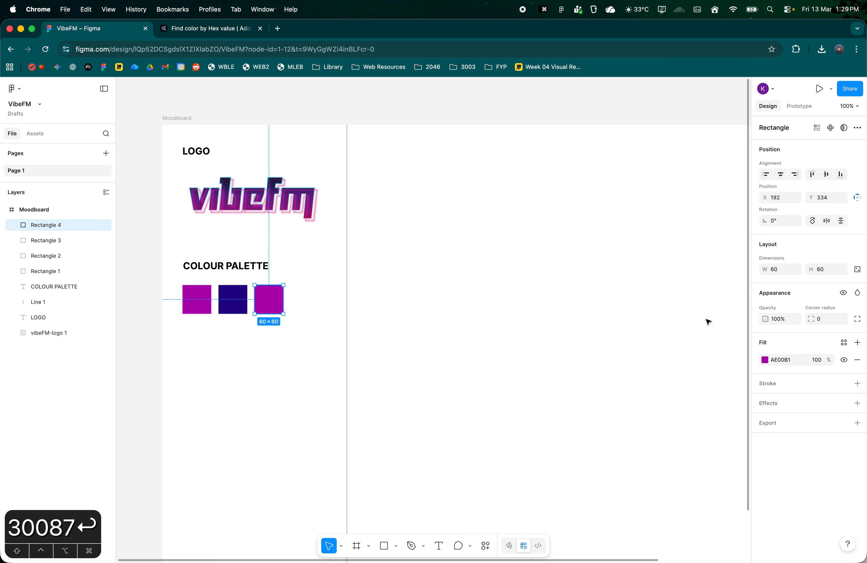
click(786, 363)
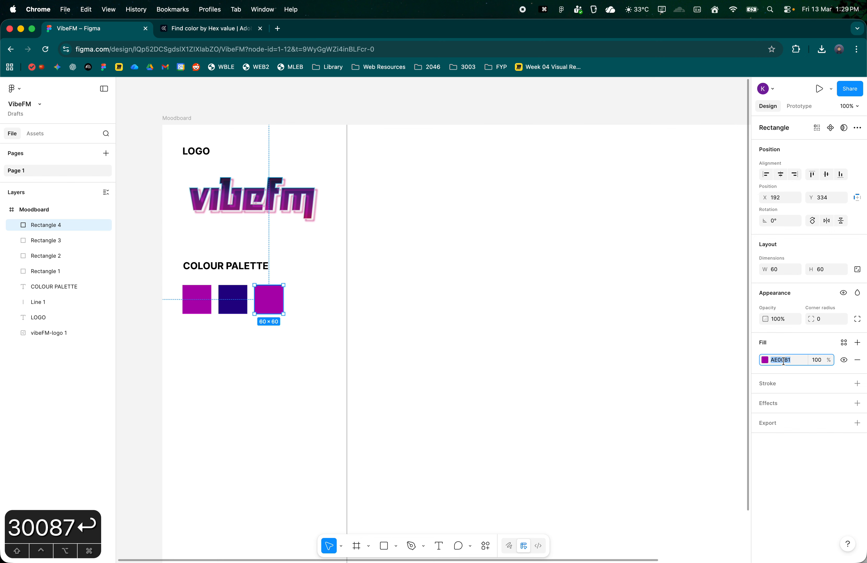
text(E)
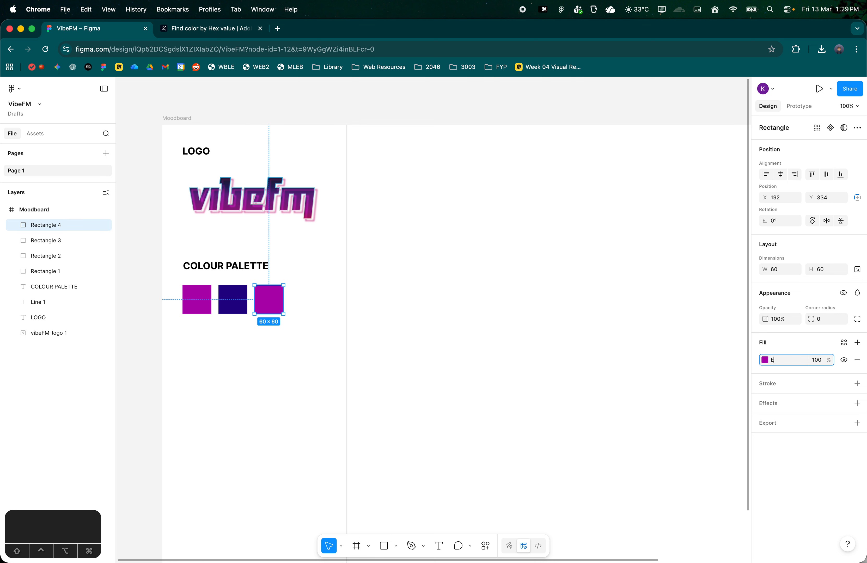
text(2e2e2)
key(Tab)
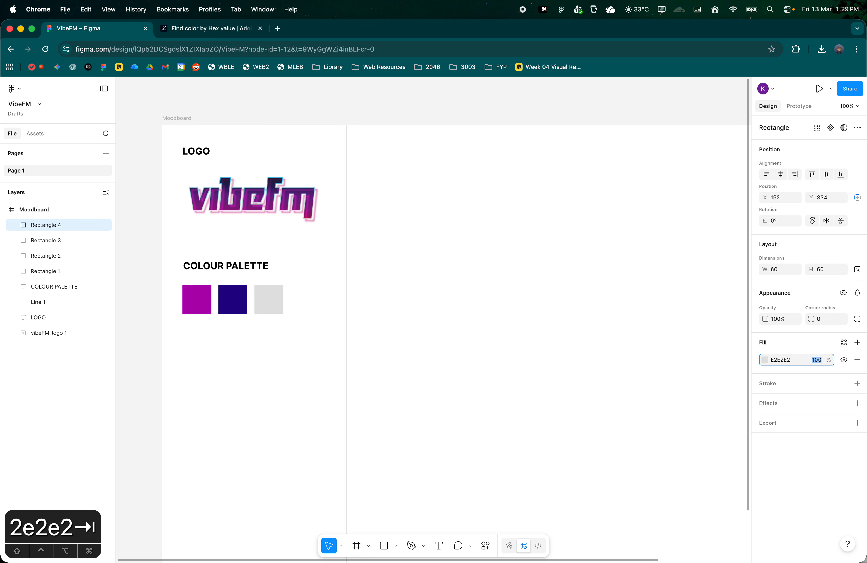
- Move the vertical divider line right to X 440 and duplicate the grey square beside it at X 267
click(293, 309)
click(281, 310)
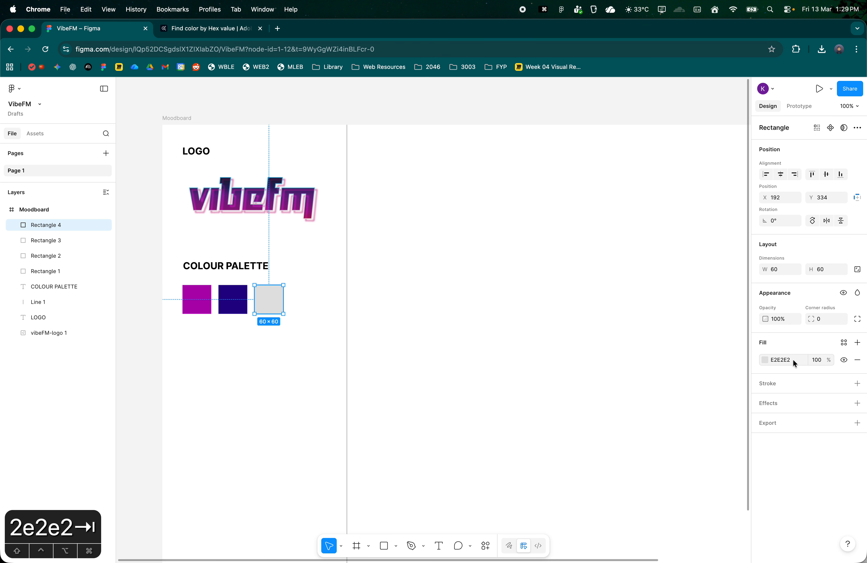
drag(347, 314, 373, 314)
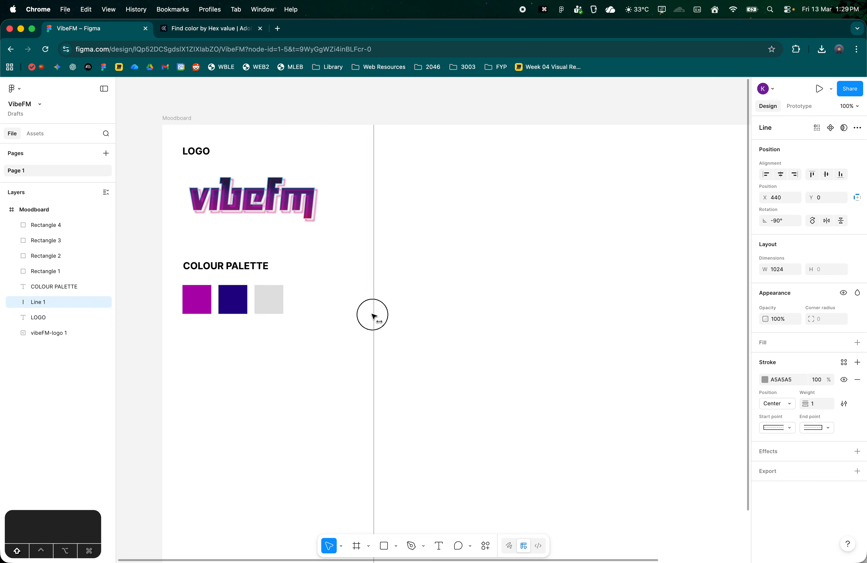
click(298, 314)
click(285, 310)
drag(285, 310, 315, 311)
- Set the fill colour of the fourth palette square to the near-black 1A1A1A
click(765, 360)
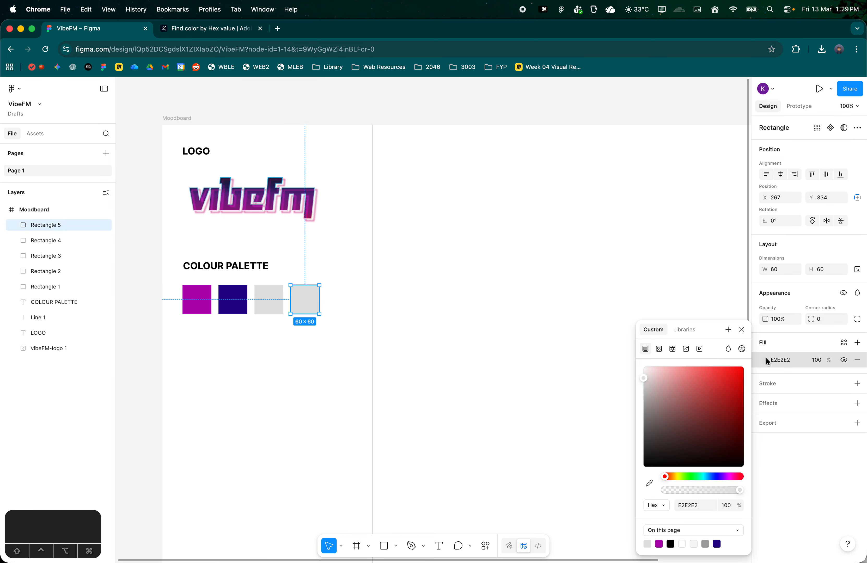
click(672, 545)
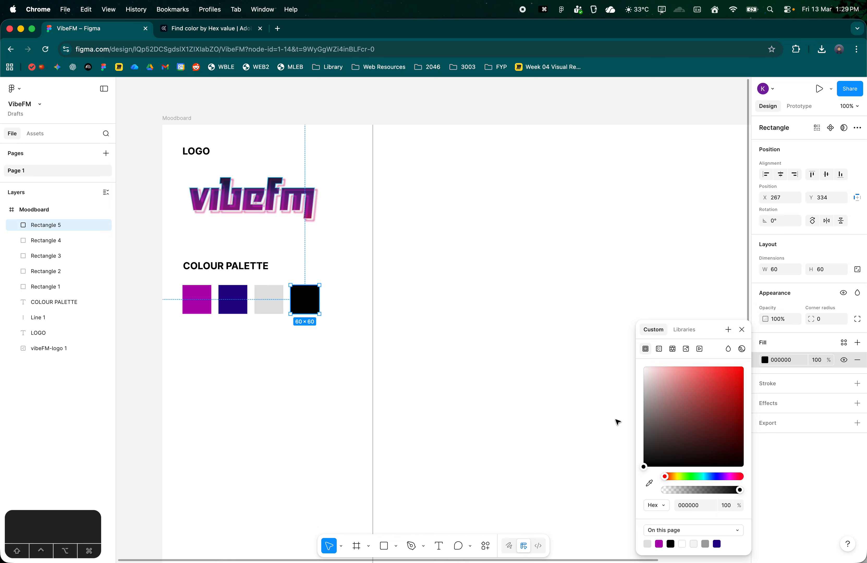
click(685, 508)
drag(648, 463, 641, 463)
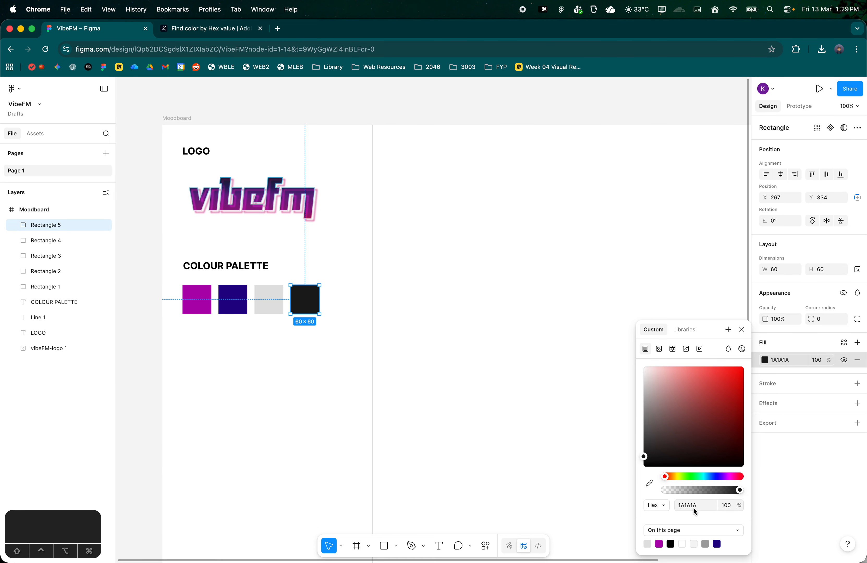
scroll(305, 303, up, 5)
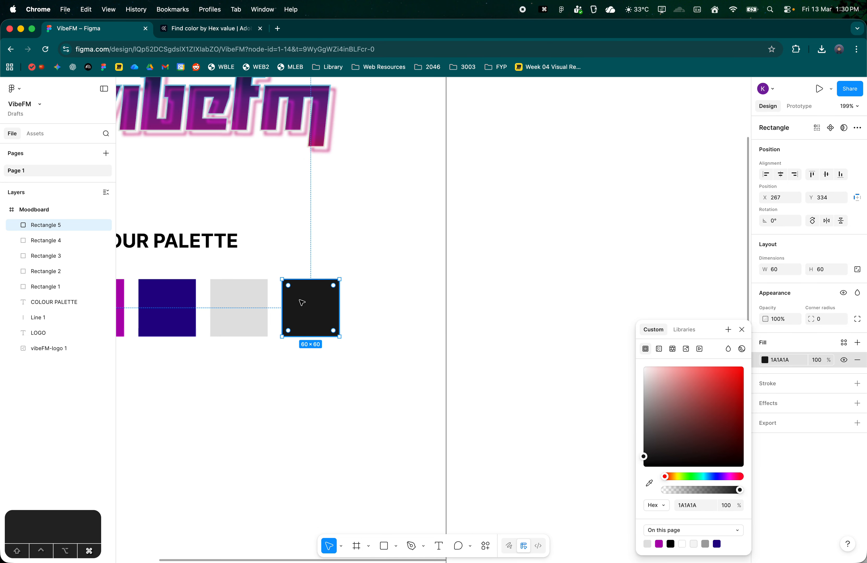
scroll(309, 309, down, 3)
click(304, 358)
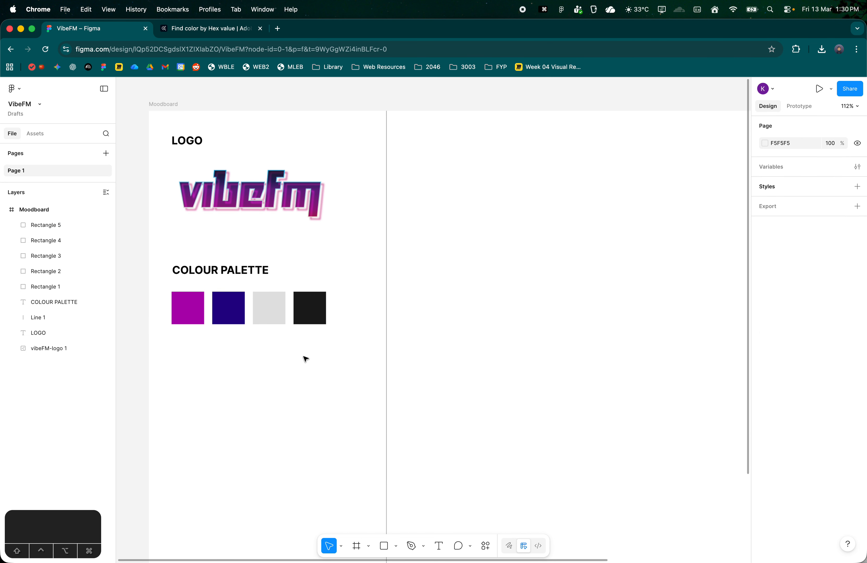
- Copy the near-black square and place the duplicate as the fifth swatch in the row at X 342
drag(345, 359, 221, 363)
drag(331, 341, 196, 337)
click(309, 310)
key(super+c)
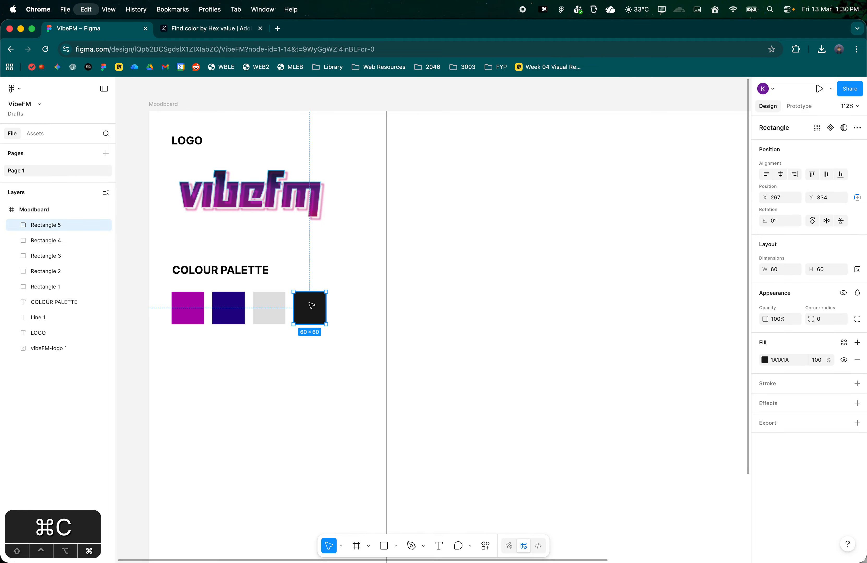
key(super+v)
drag(310, 305, 349, 318)
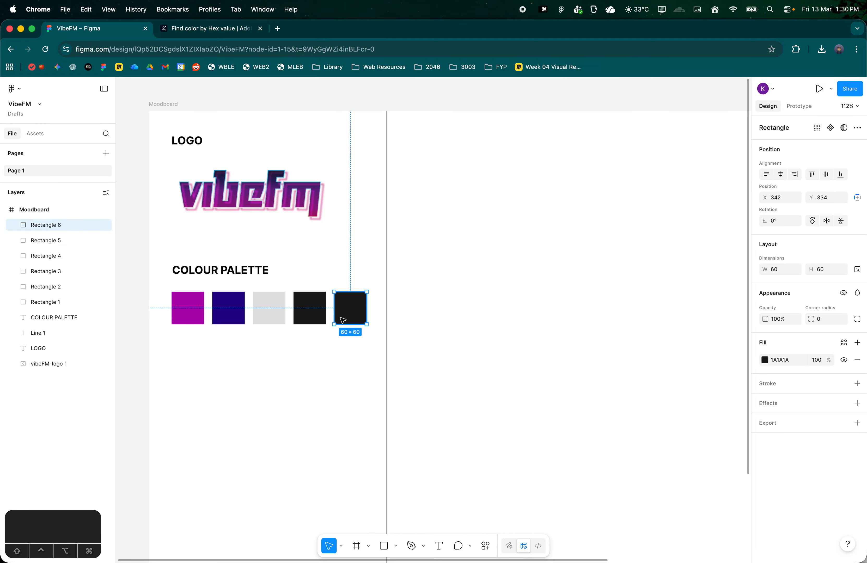
- Search Google Images for "gradient generator" in a new browser tab and preview the Learn UI Design result
click(279, 29)
text(gradient generator)
key(Return)
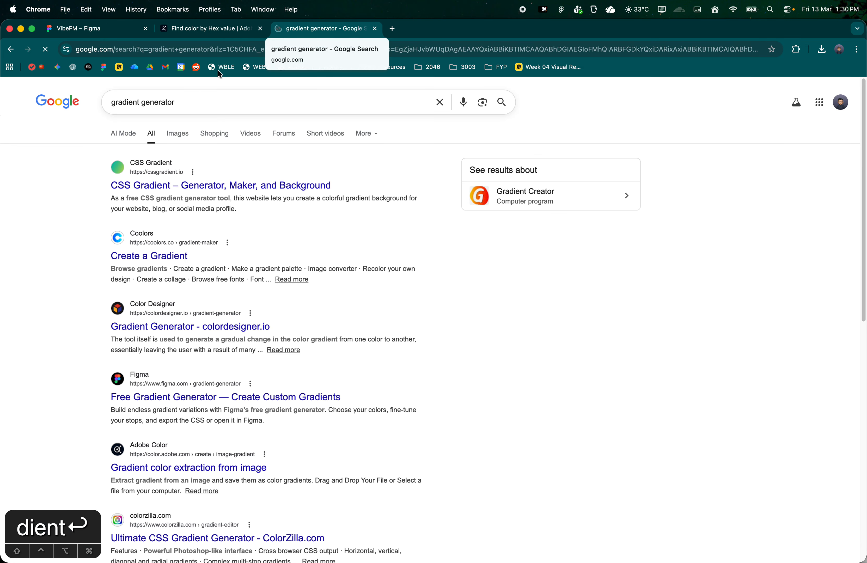
click(179, 139)
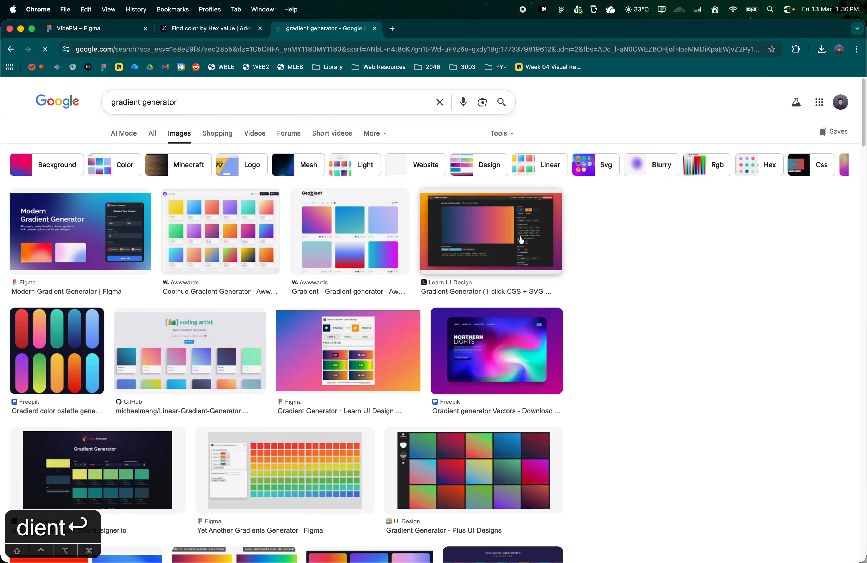
click(522, 240)
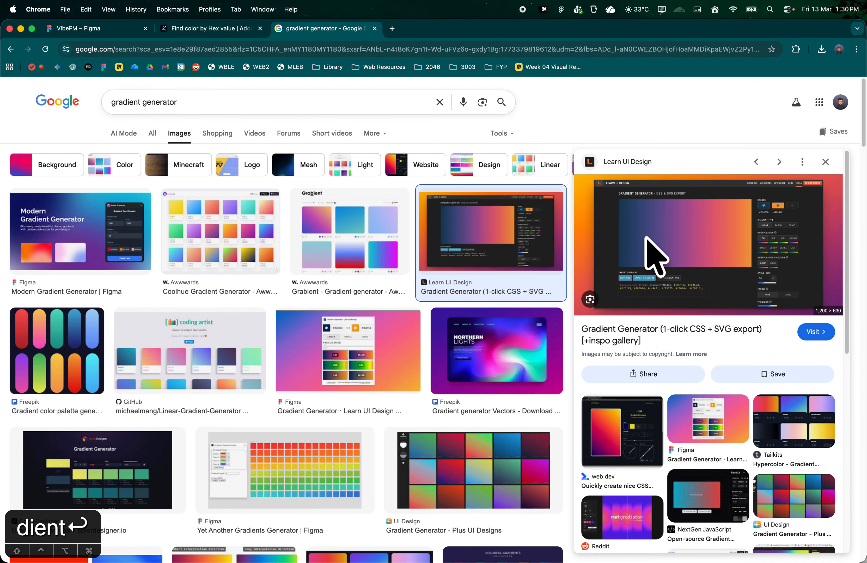
- Return to the VibeFM design file and examine the gradient colours in the logo up close
click(113, 35)
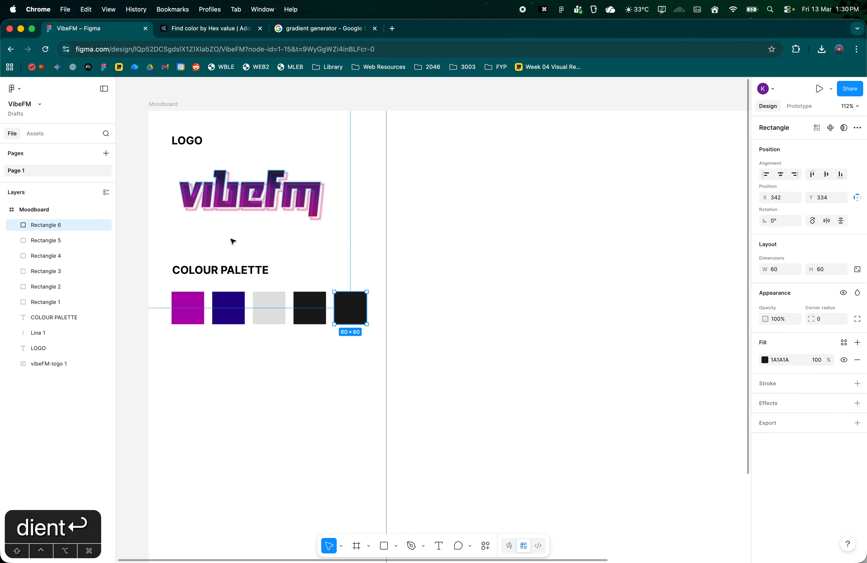
scroll(256, 234, up, 5)
scroll(302, 120, left, 3)
scroll(302, 120, up, 2)
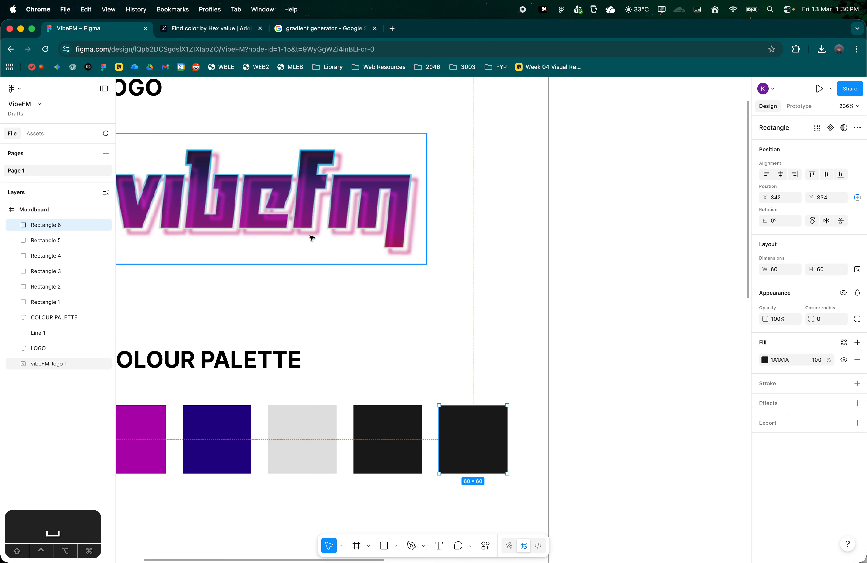
scroll(372, 325, down, 5)
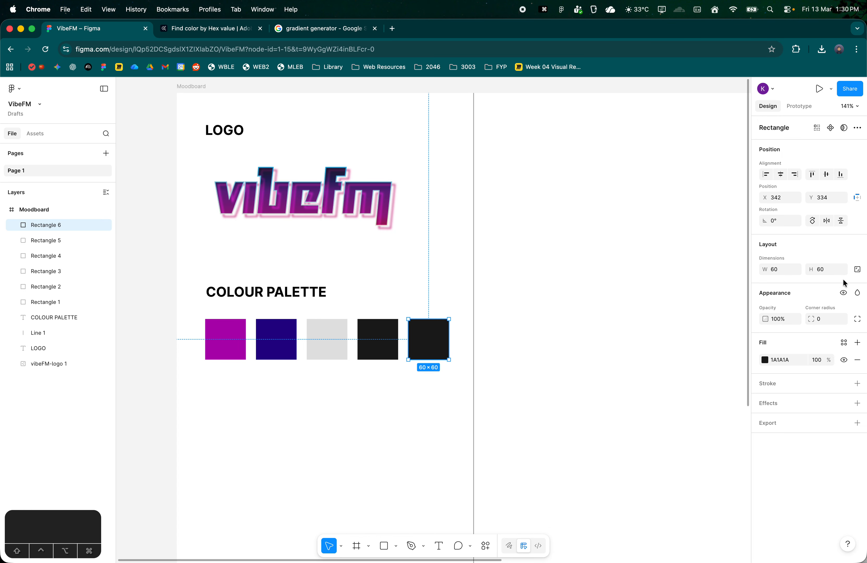
click(844, 342)
click(566, 313)
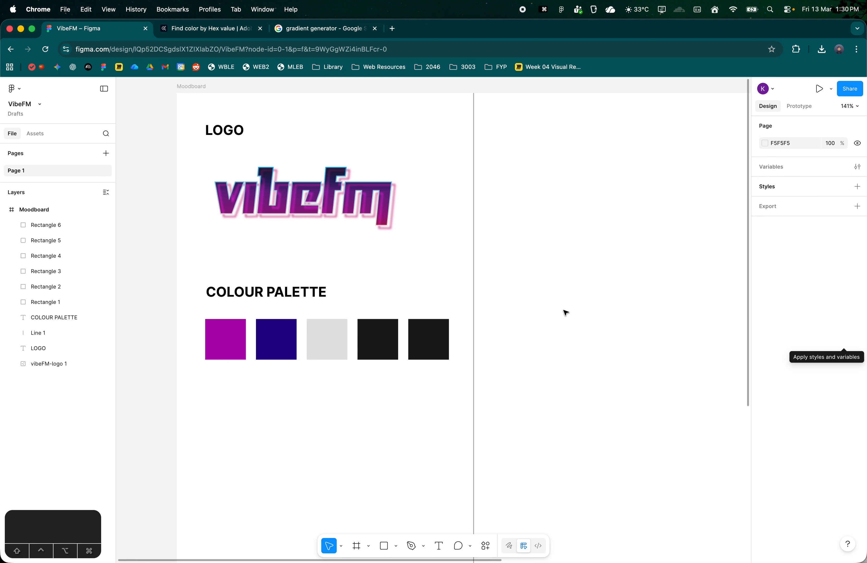
- Change the fifth palette square's fill to a linear gradient and set its first stop colour to AE00B7
click(426, 334)
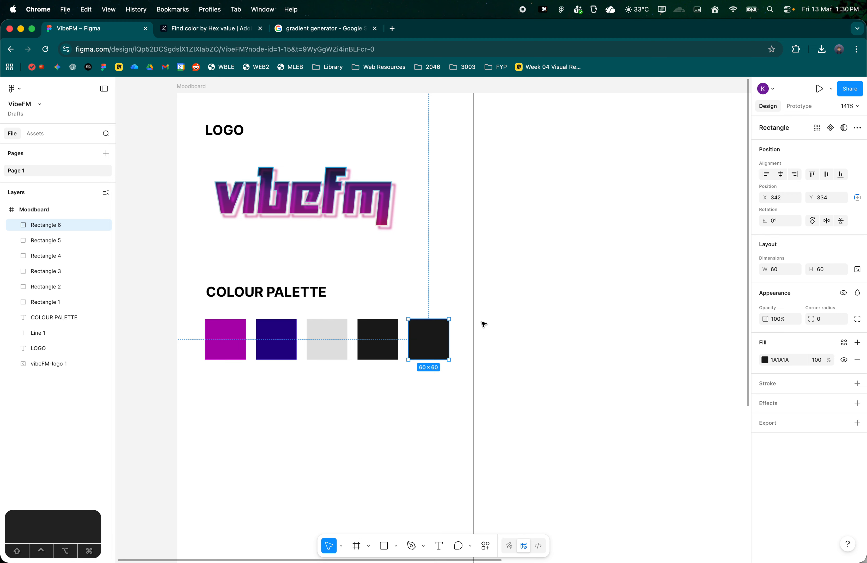
click(428, 365)
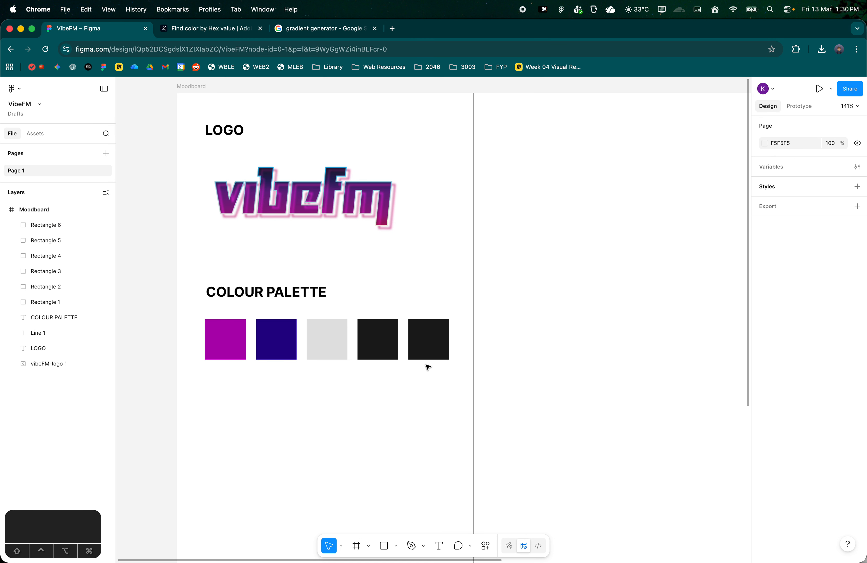
click(426, 358)
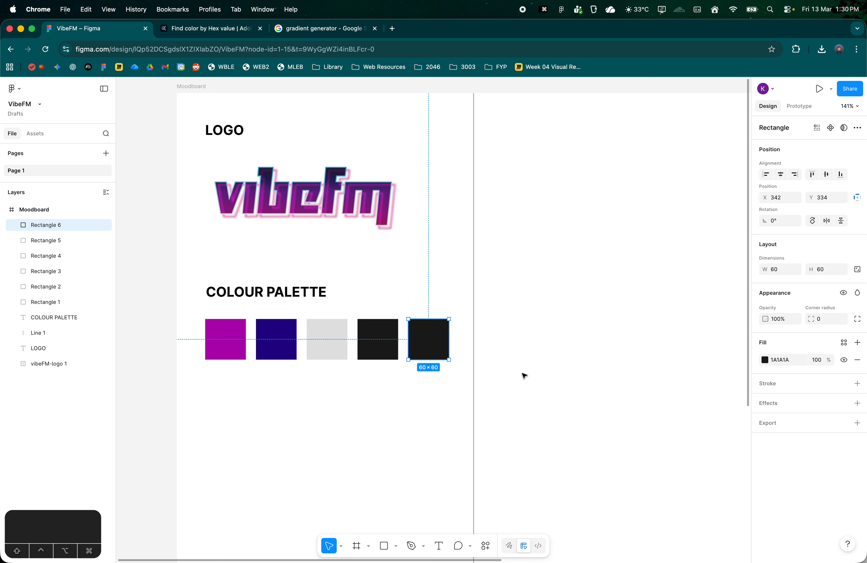
click(766, 361)
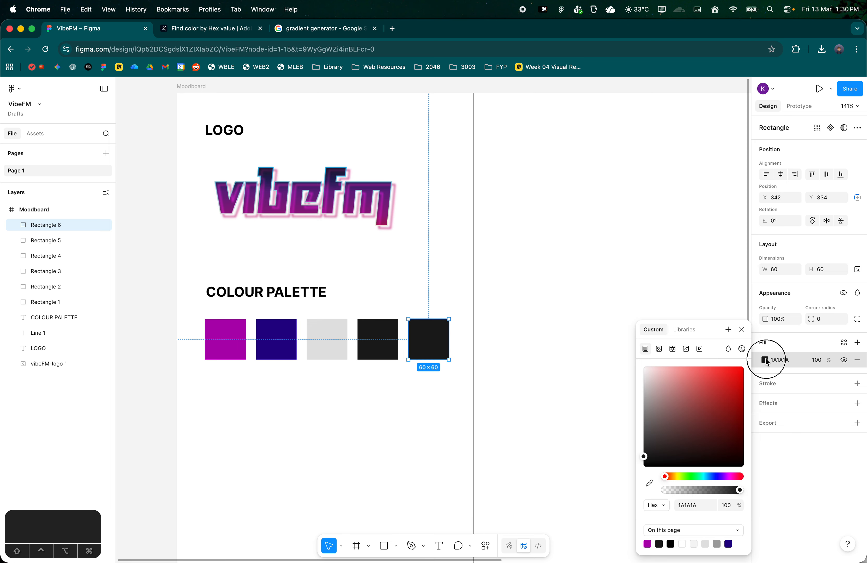
click(657, 348)
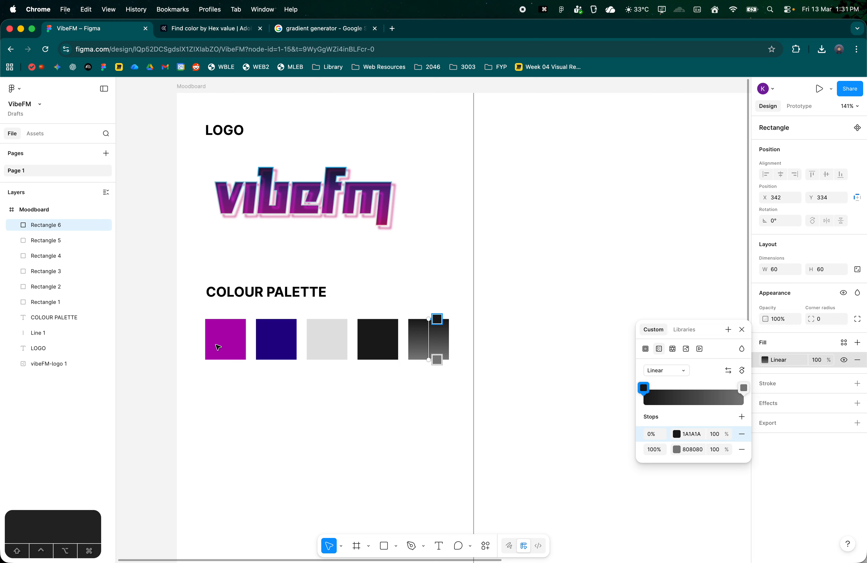
click(695, 436)
text(AE00B)
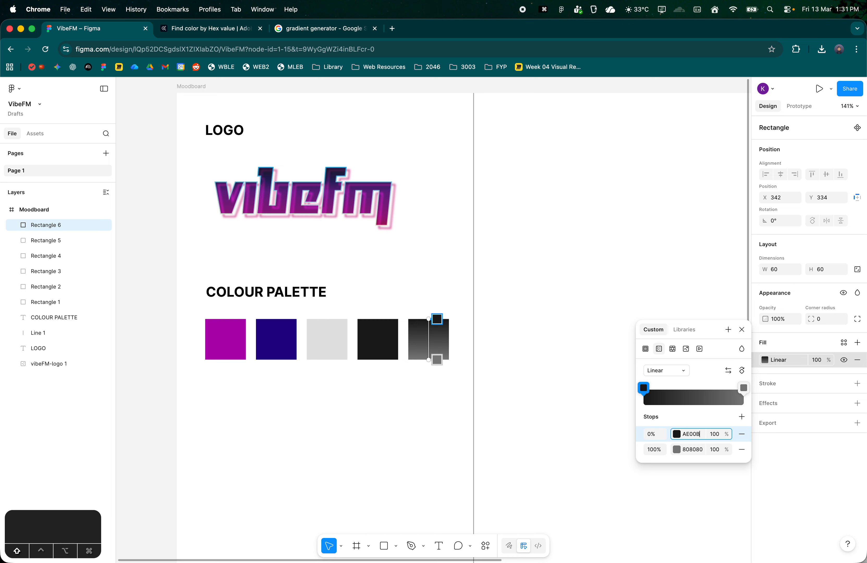
key(Tab)
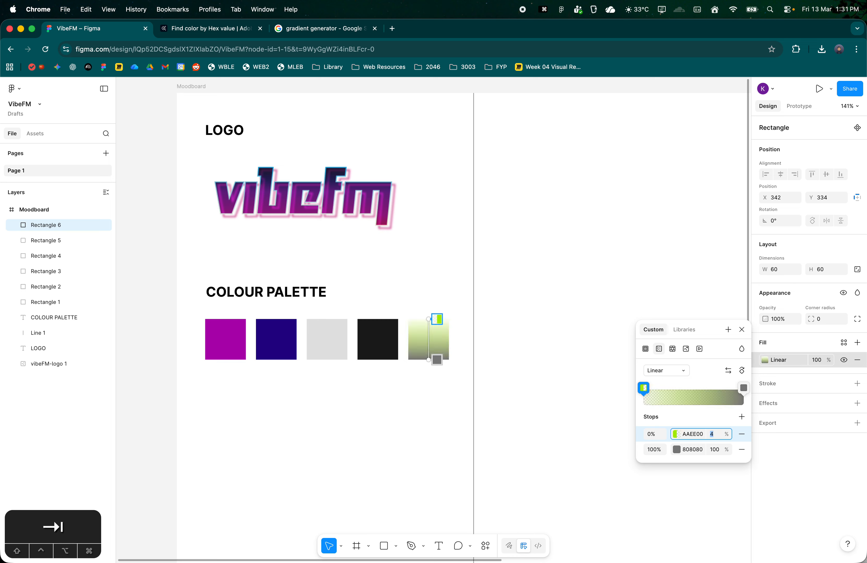
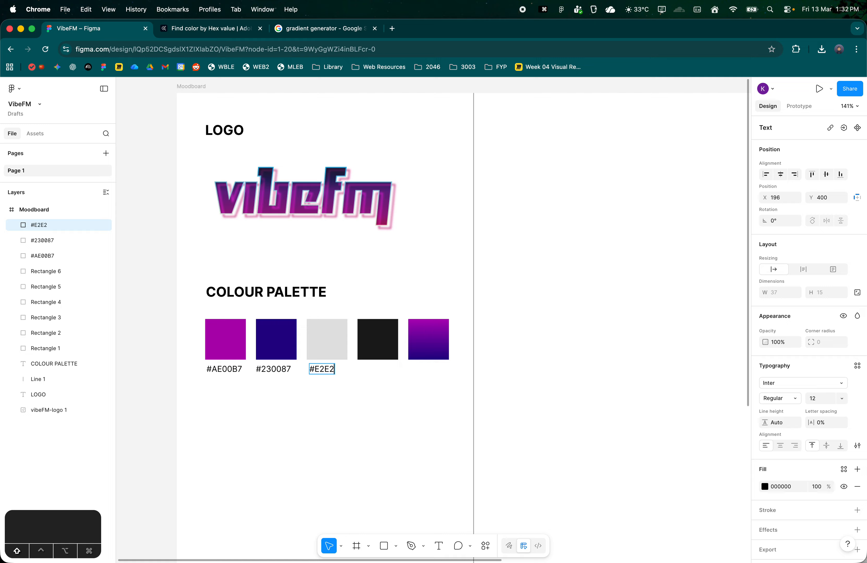
- Duplicate the #E2E2E2 label beneath the near-black square and change the copy's text to #1A1A1A
key(Escape)
alt+drag(338, 371, 388, 371)
double_click(383, 371)
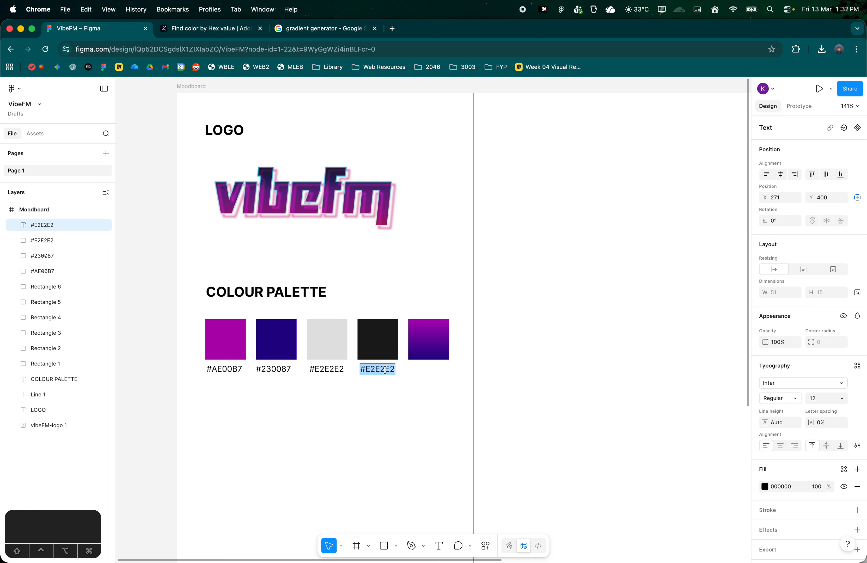
text(1A1A1A)
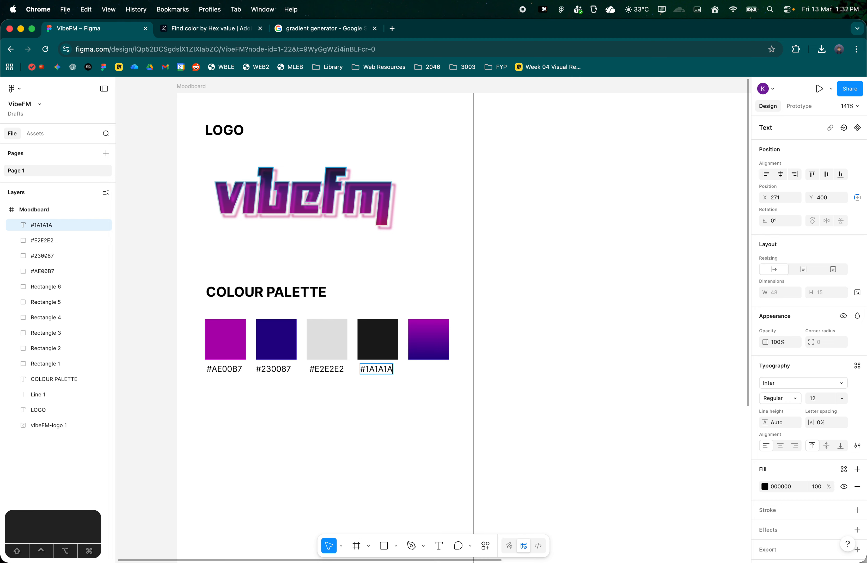
click(408, 399)
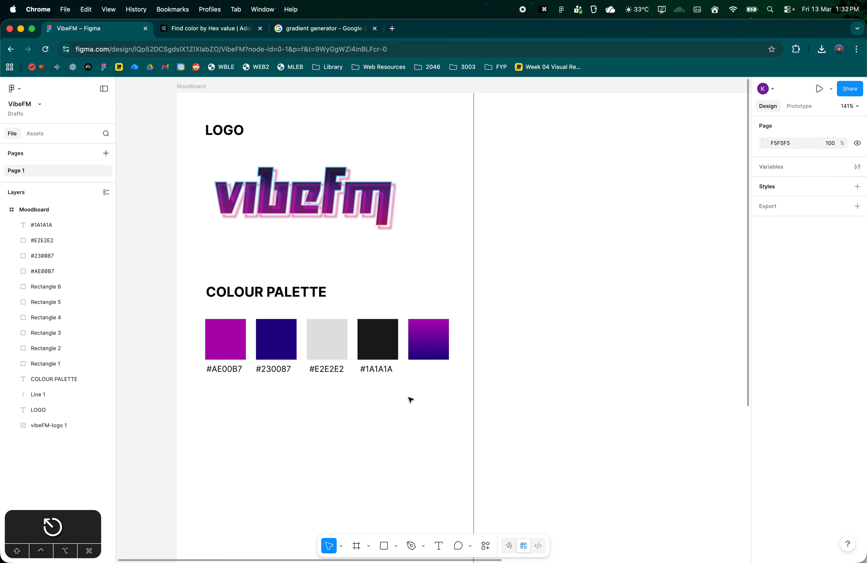
- Place a copy of the #AE00B7 label beneath the gradient square
click(436, 353)
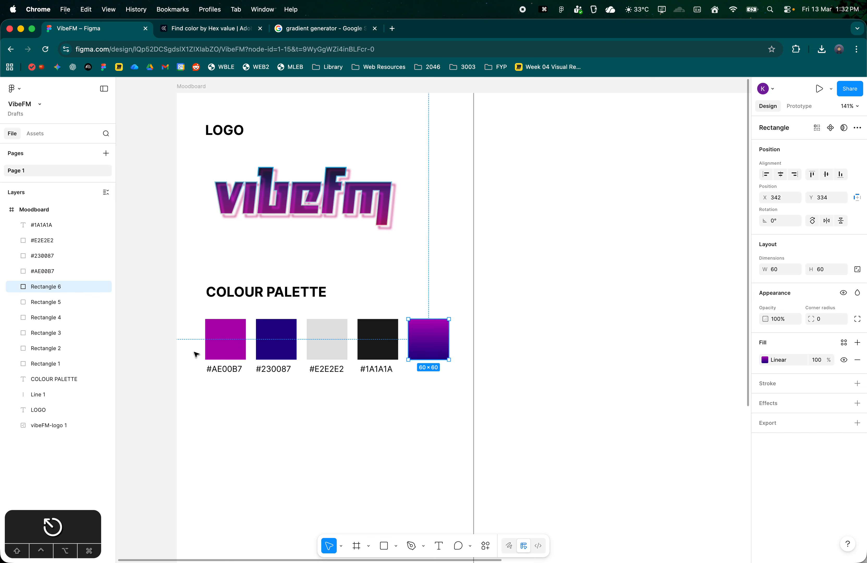
click(219, 348)
click(278, 348)
click(236, 372)
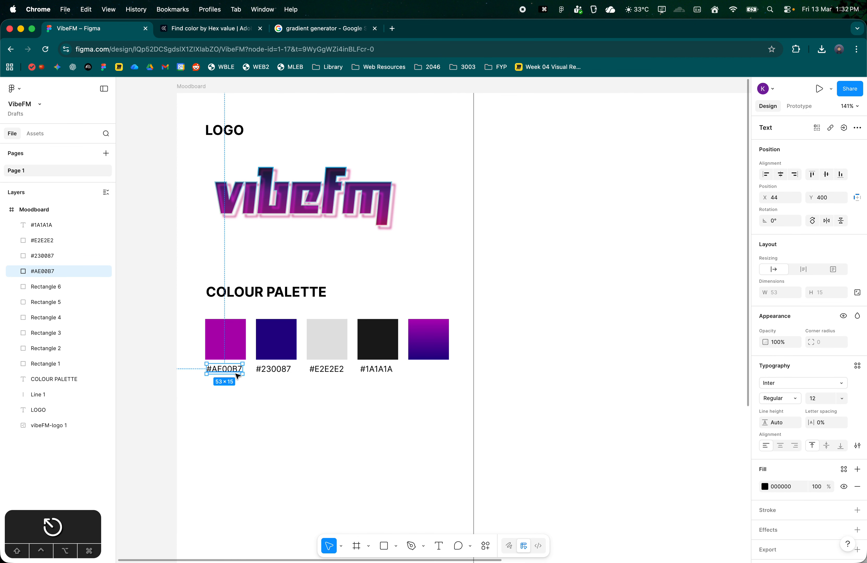
drag(236, 371, 440, 374)
click(421, 386)
- Copy the #230087 label and place the duplicate directly under the #AE00B7 label of the gradient square
click(276, 373)
key(super+c)
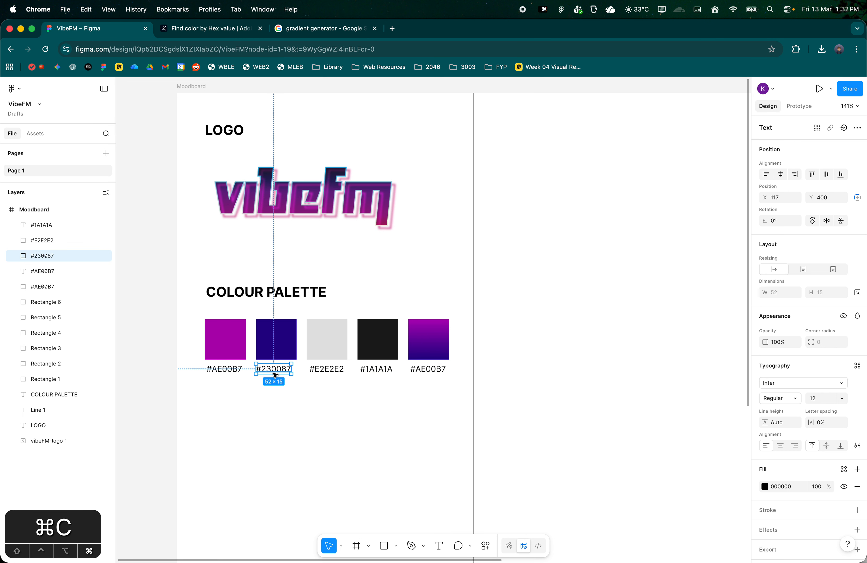
key(super+v)
drag(293, 374, 446, 384)
click(428, 424)
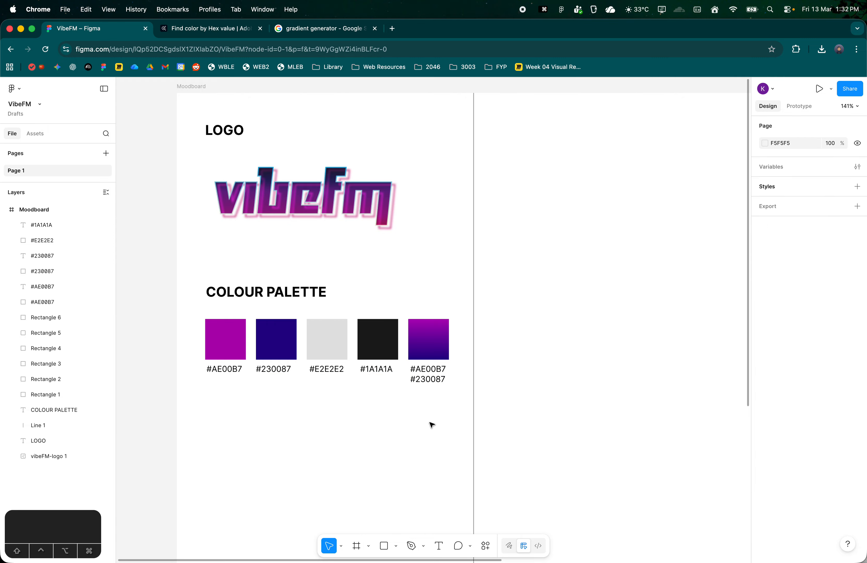
scroll(436, 411, down, 3)
scroll(438, 409, down, 5)
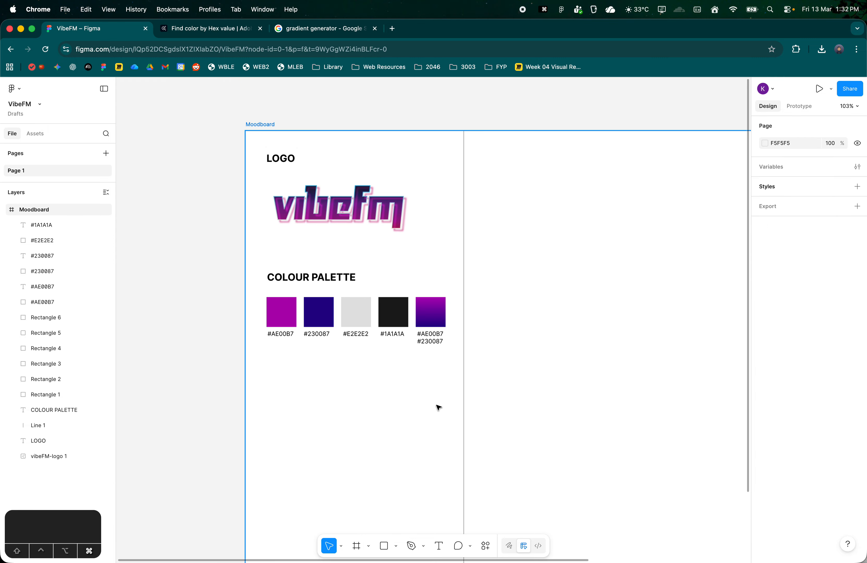
key(space)
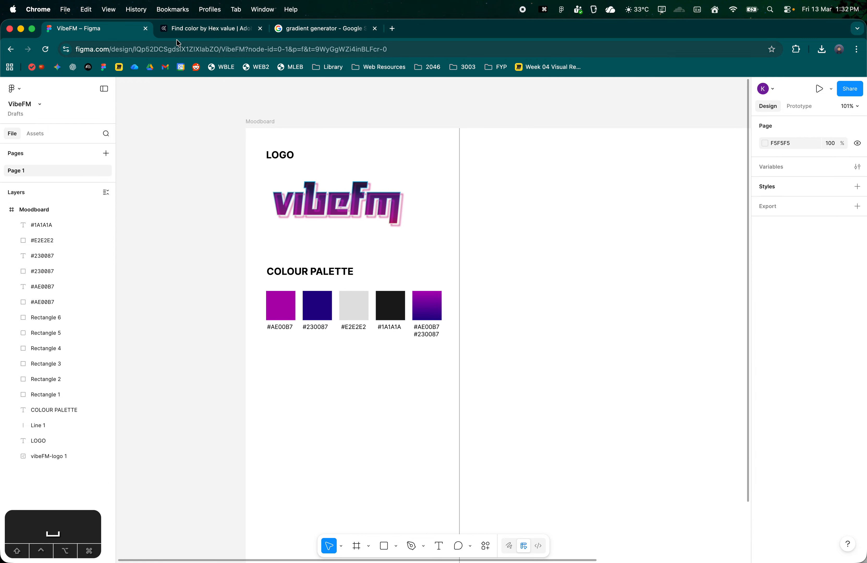
- Switch to Adobe Color, browse the Vintage and Tropical palette suggestions, and clear the search term
click(187, 29)
click(754, 171)
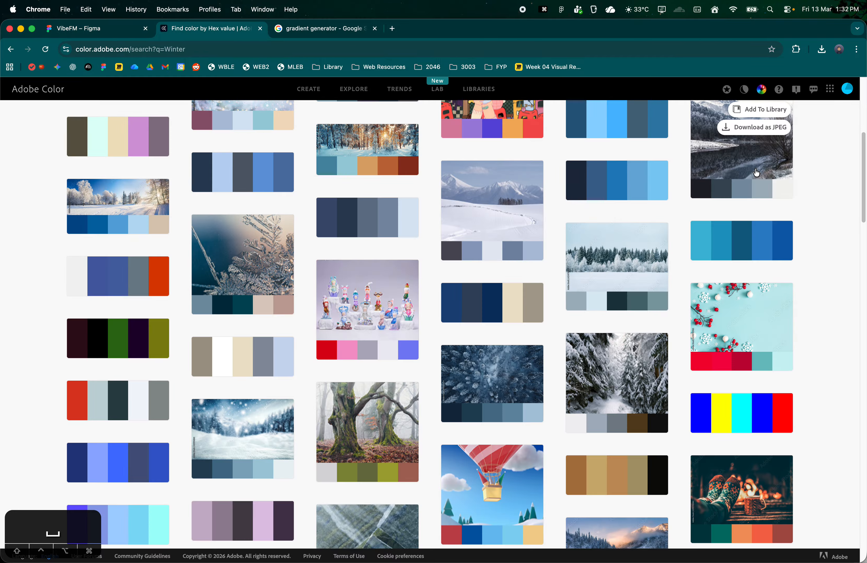
scroll(543, 248, down, 2)
scroll(542, 248, up, 10)
click(187, 115)
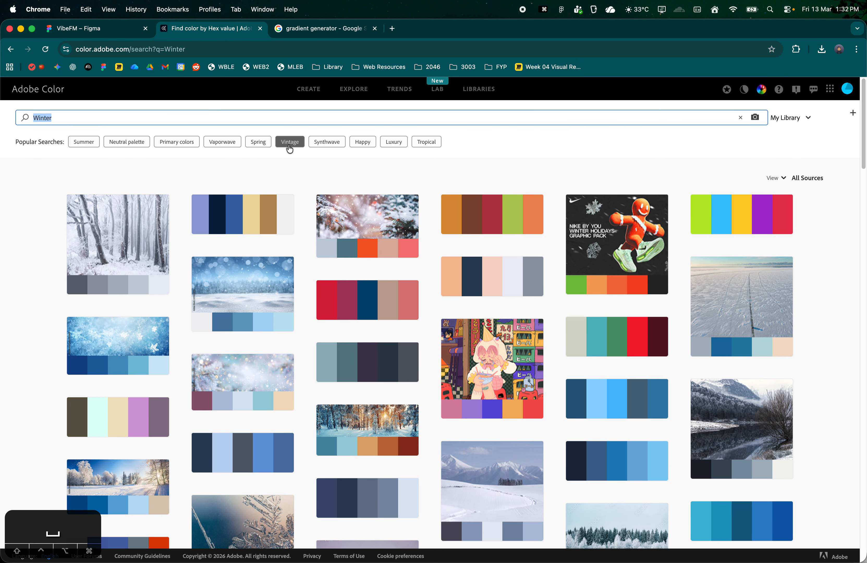
click(290, 142)
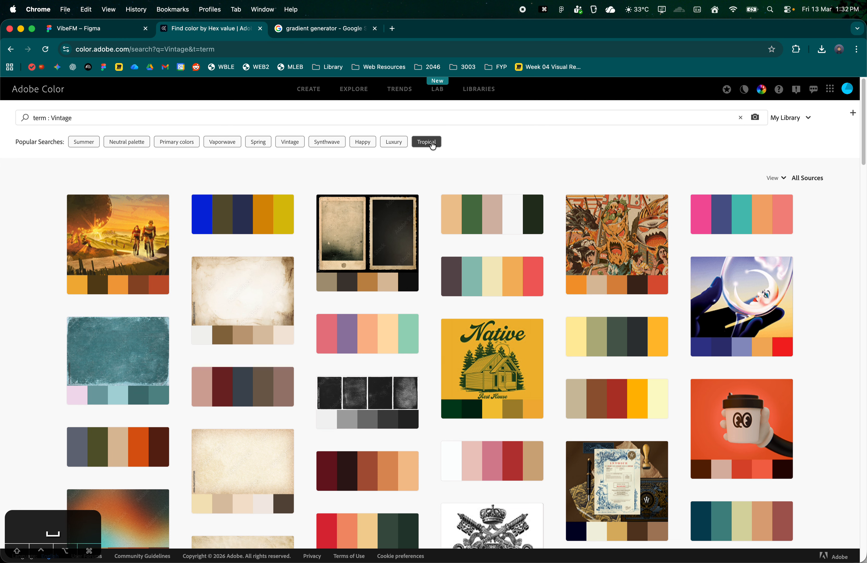
click(432, 145)
click(368, 119)
triple_click(292, 120)
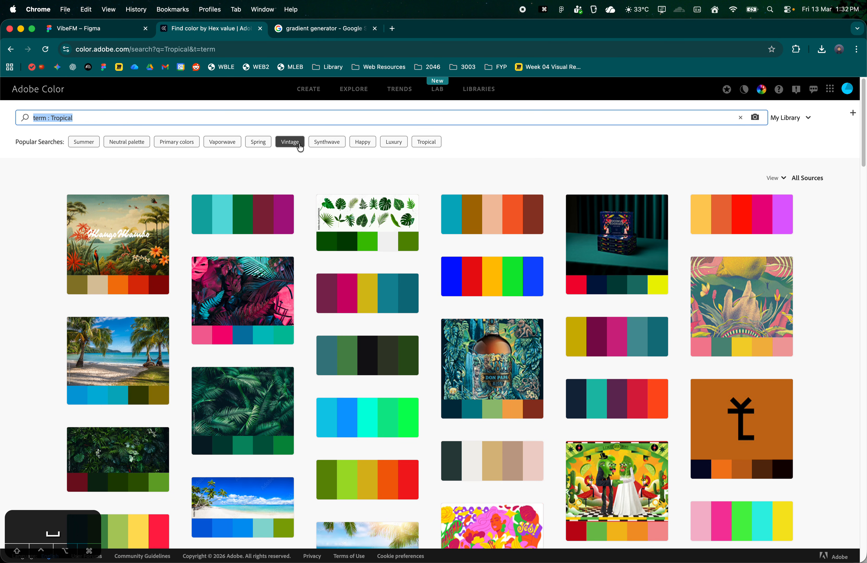
key(BackSpace)
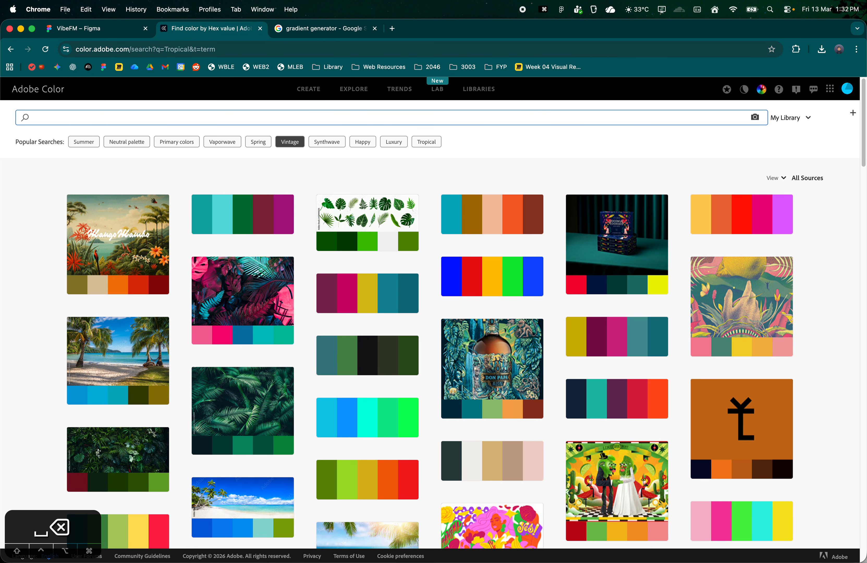
- Open Adobe Color's colour wheel and rotate the analogous theme to orange hues
scroll(432, 227, down, 8)
scroll(408, 167, up, 8)
scroll(409, 167, up, 1)
click(305, 89)
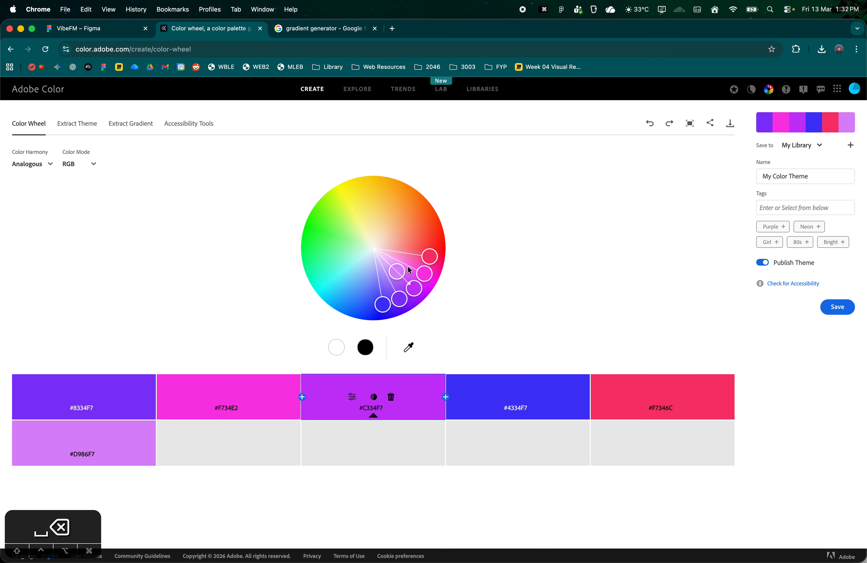
drag(415, 260, 409, 203)
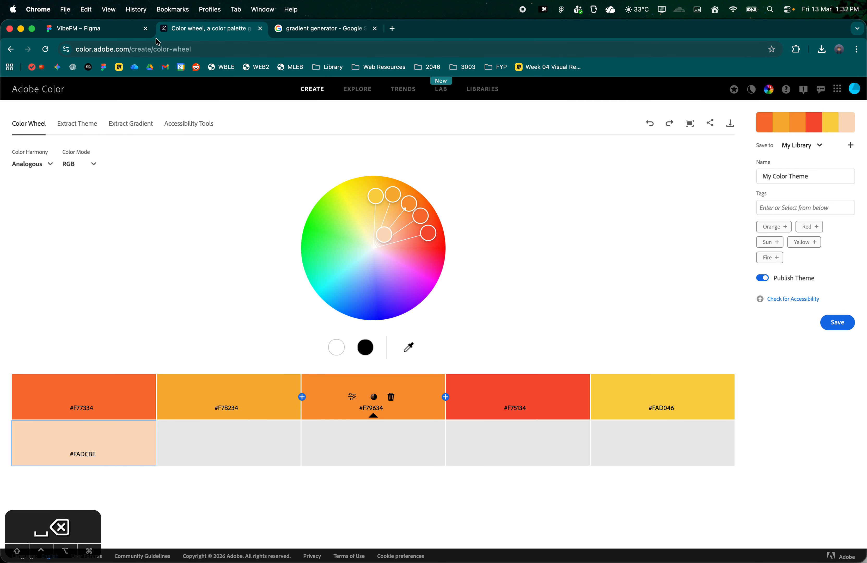
- Return to the VibeFM design file and draw a 438-wide horizontal divider line between the logo and colour palette sections at Y 239
click(111, 34)
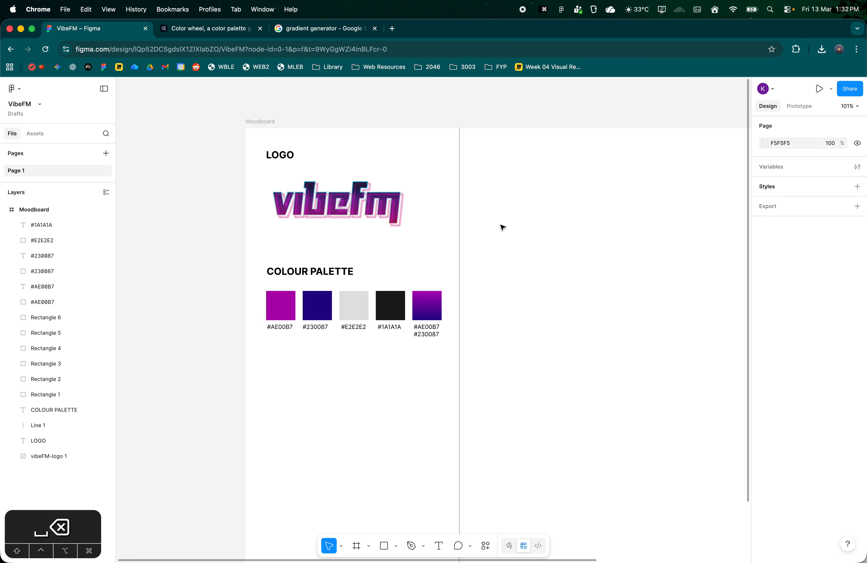
click(398, 543)
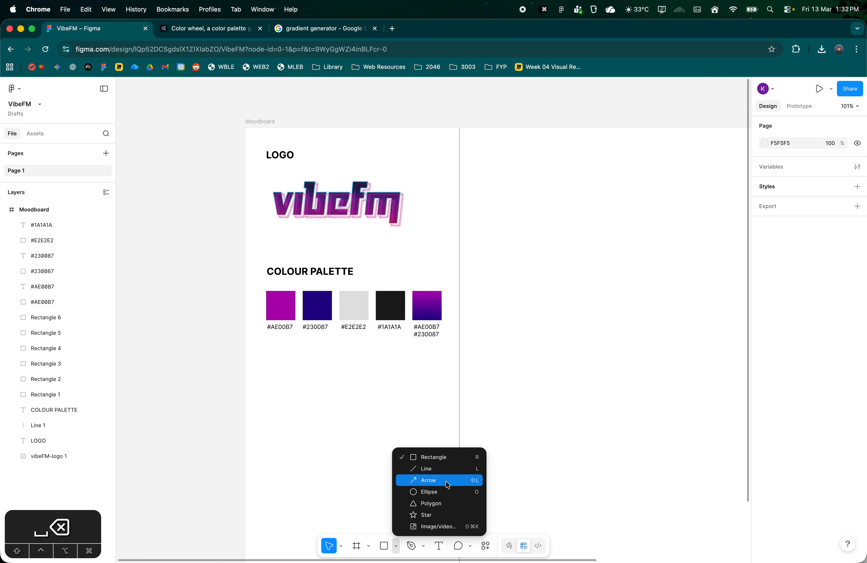
click(447, 467)
mouse_move(246, 240)
mouse_down()
mouse_move(460, 240)
mouse_move(417, 246)
mouse_up()
click(416, 246)
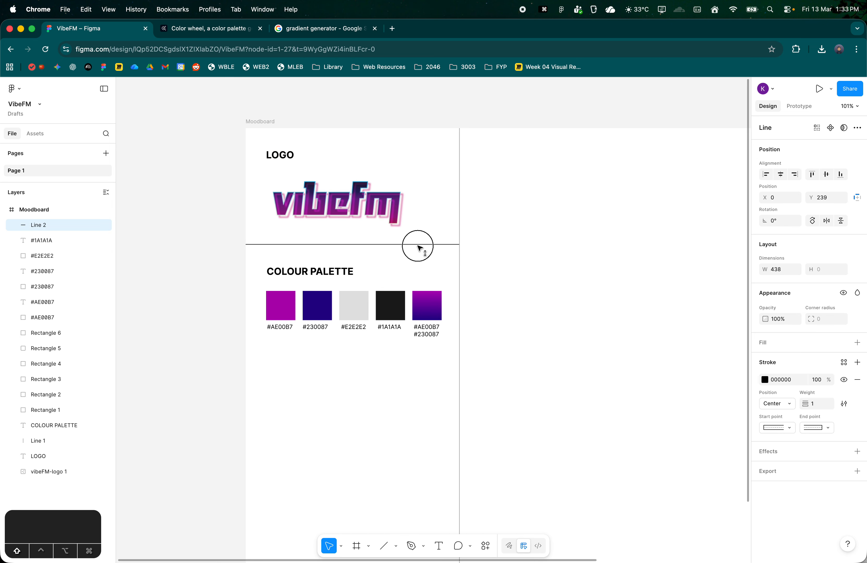
click(497, 248)
- Set the horizontal divider's stroke colour to A5A5A5 to match the vertical divider
click(445, 245)
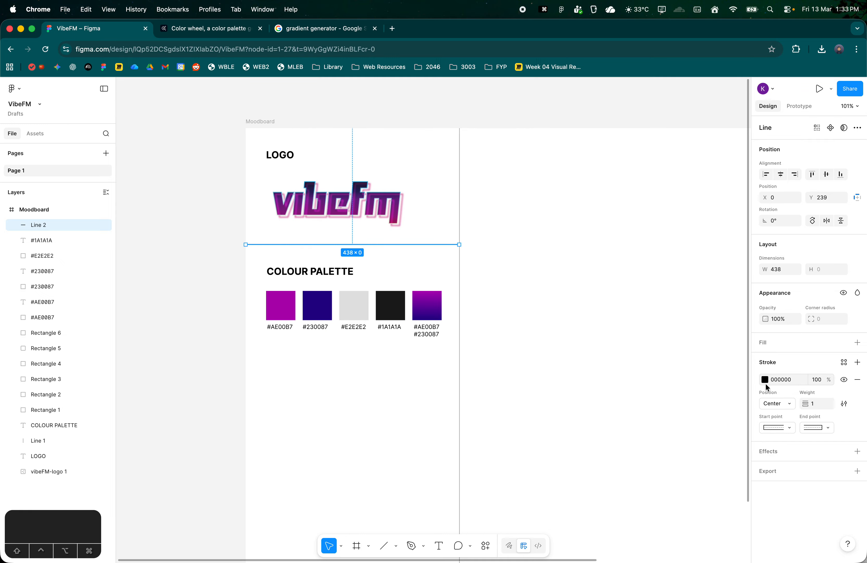
click(766, 383)
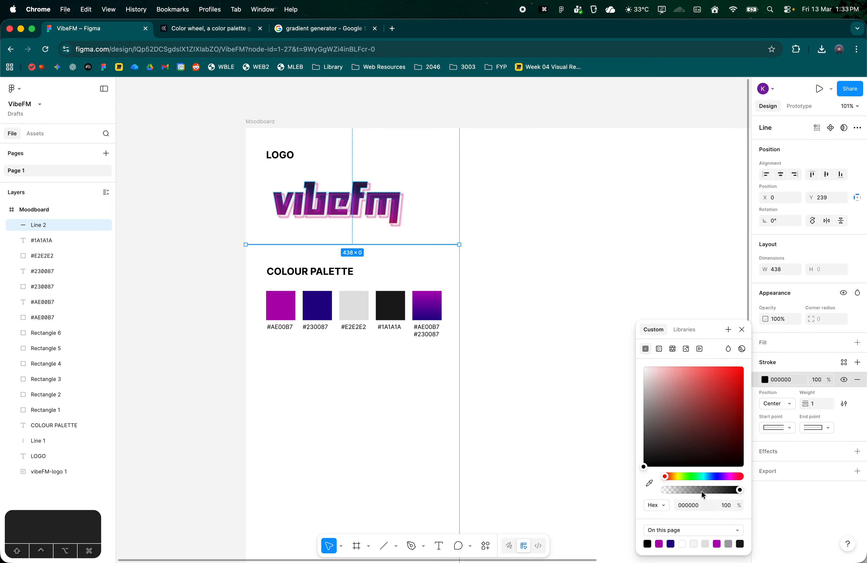
click(461, 222)
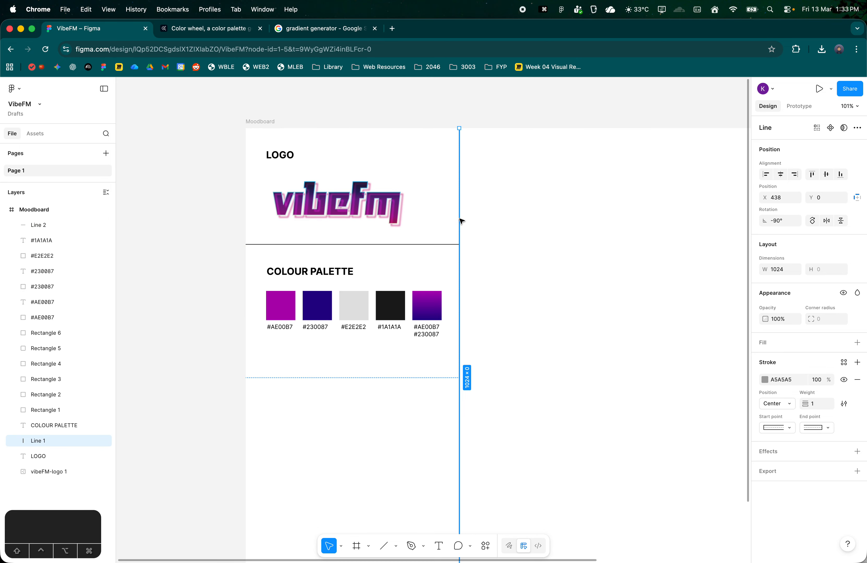
click(435, 244)
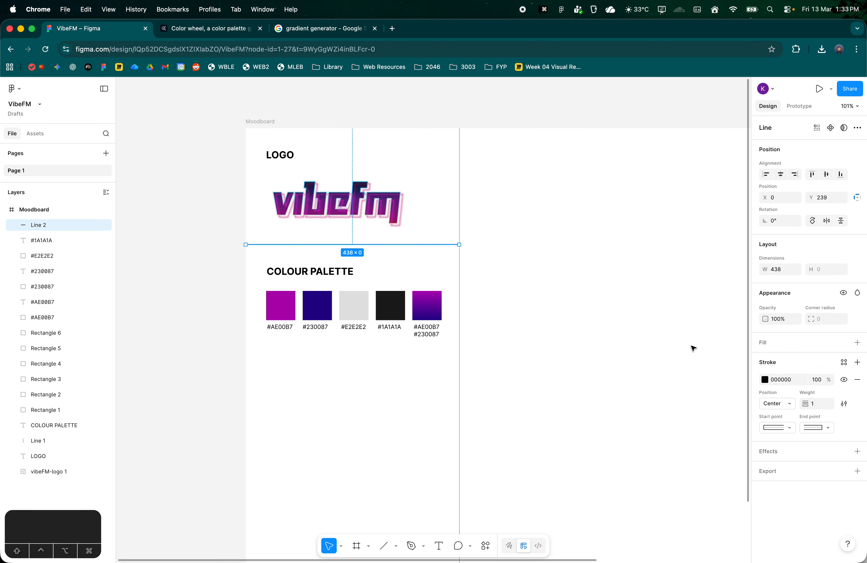
click(782, 375)
text(aa)
key(BackSpace)
text(5a5a5)
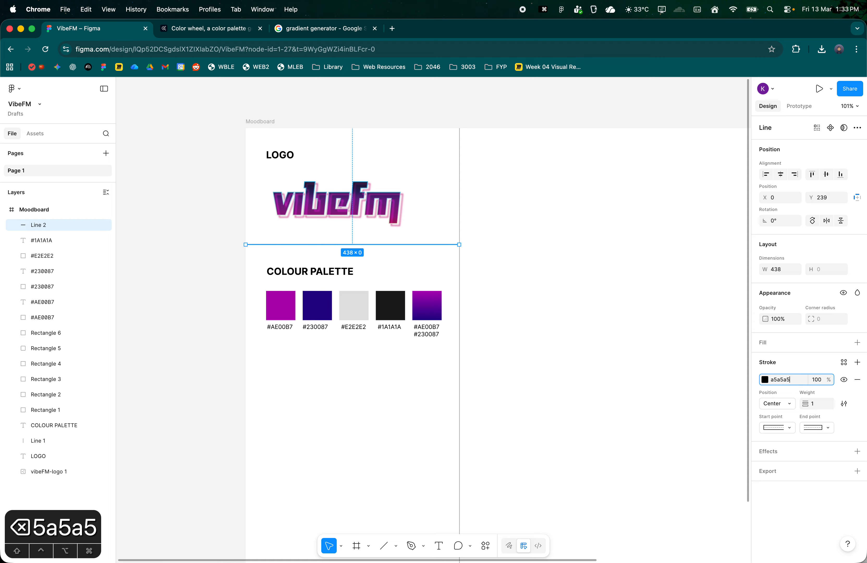
key(Return)
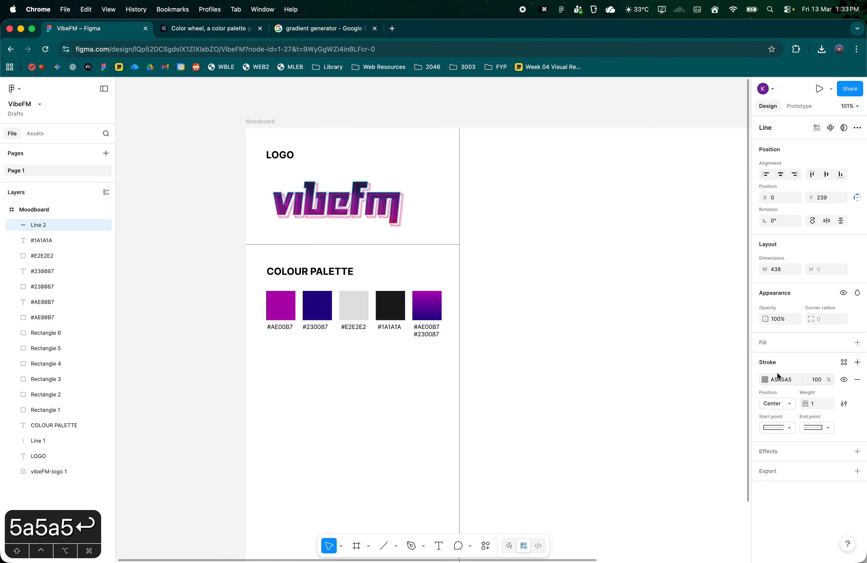
click(720, 393)
scroll(664, 366, down, 2)
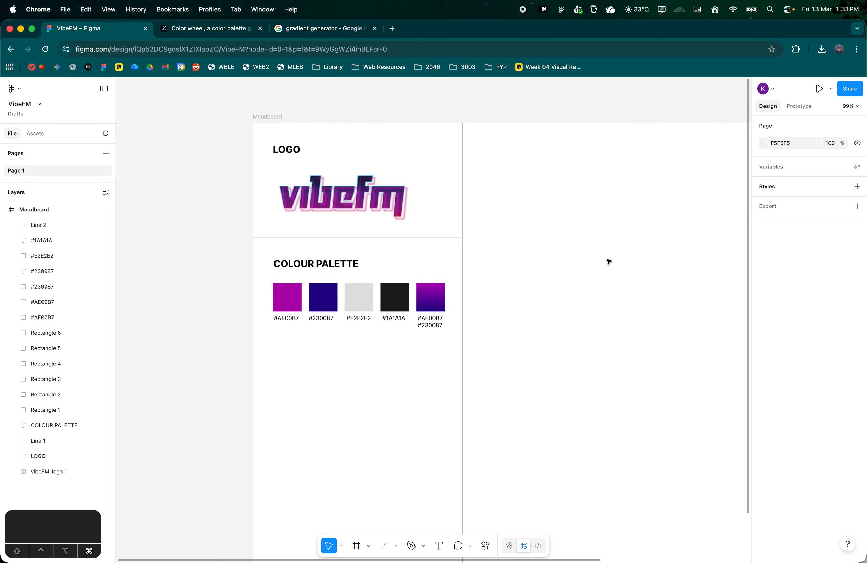
scroll(609, 262, down, 3)
drag(635, 260, 551, 255)
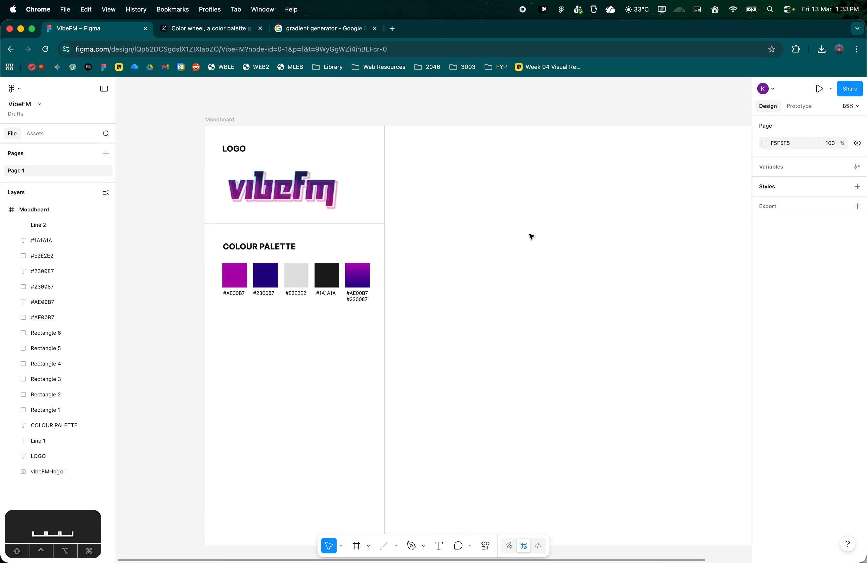
- Duplicate the LOGO heading and place the copy right of the vertical divider at X 493, Y 43
click(243, 150)
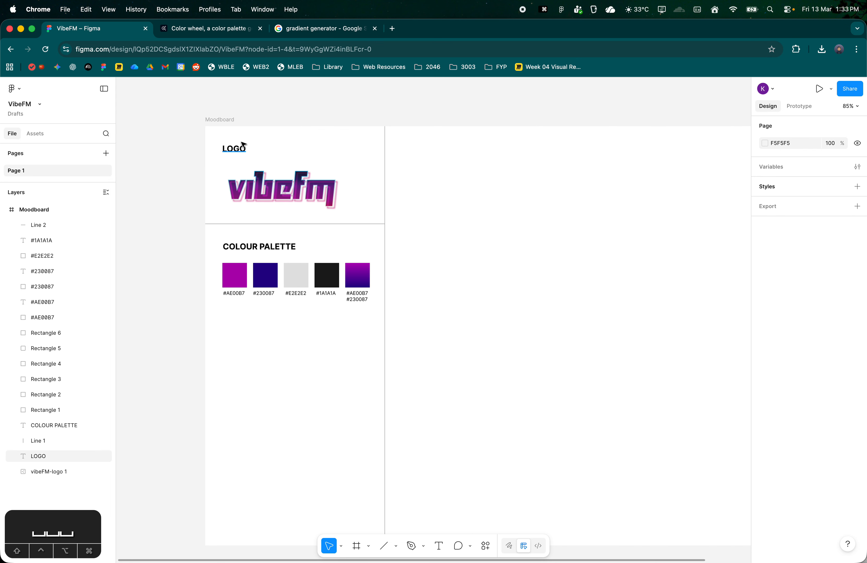
key(super+c)
key(super+v)
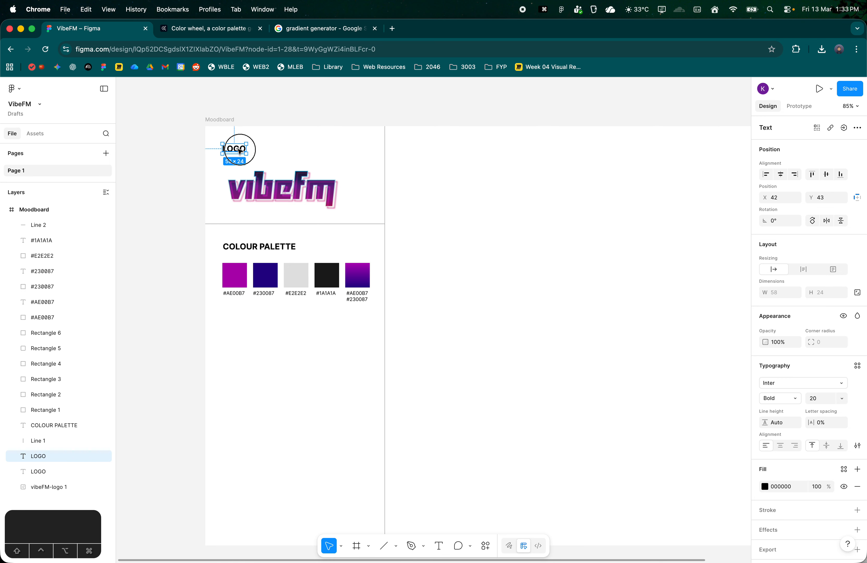
drag(240, 151, 420, 153)
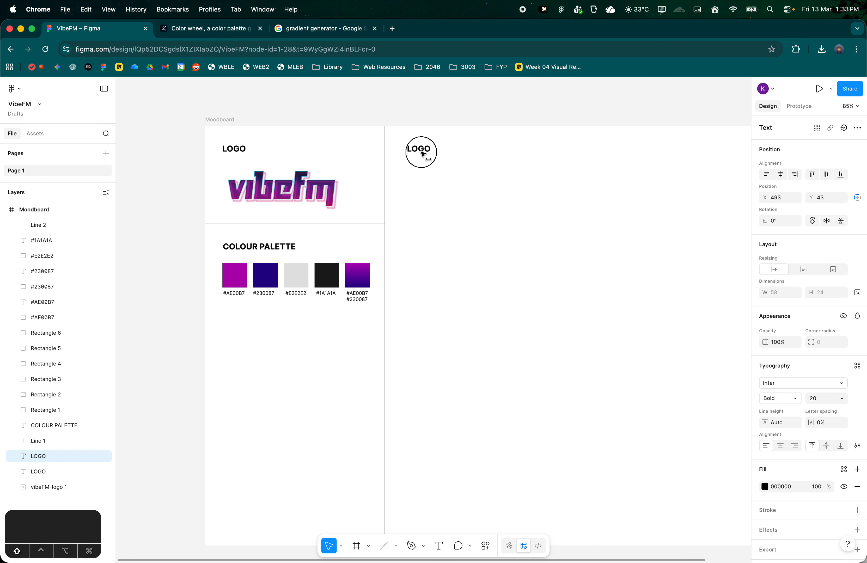
- Change the duplicated heading's text to FONT FAMILY
click(442, 181)
click(430, 153)
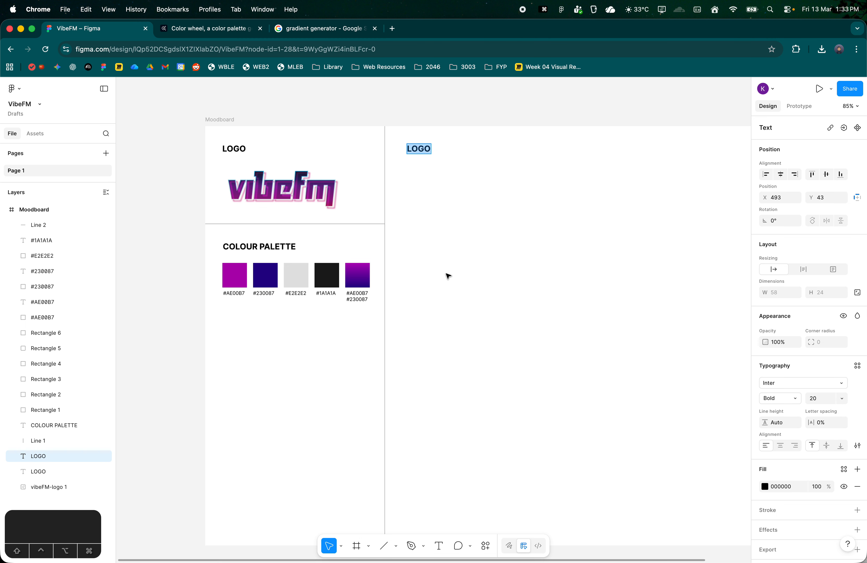
text(FONT FAMIUL)
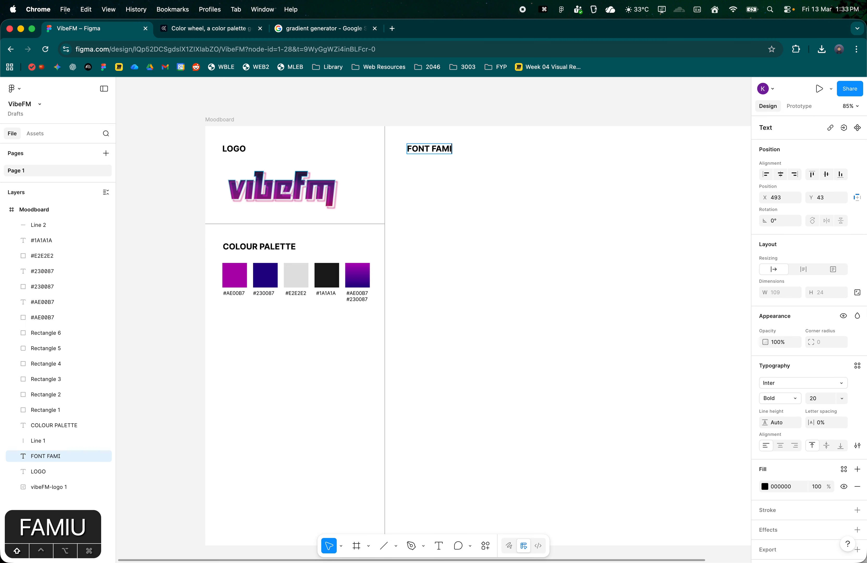
key(BackSpace)
key(shift+BackSpace)
text(LU)
key(BackSpace)
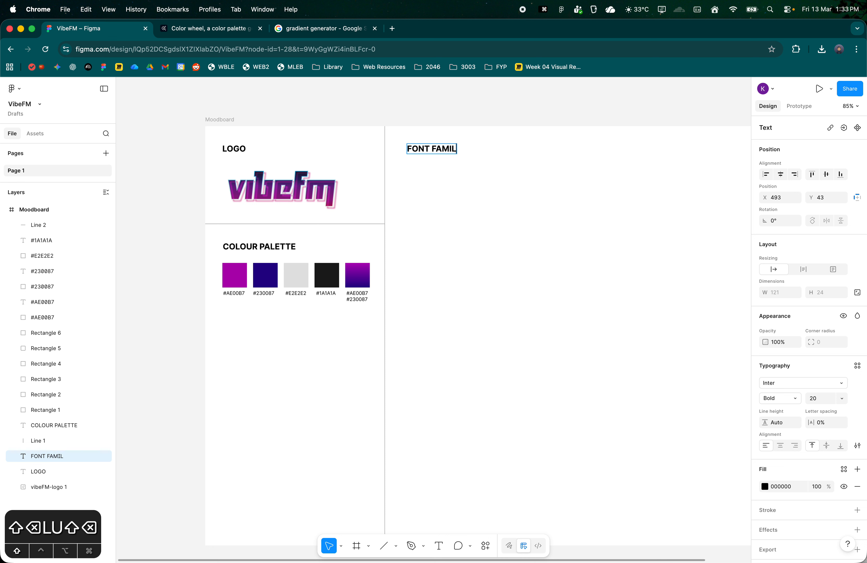
text(Y)
key(Escape)
drag(506, 285, 454, 279)
click(459, 281)
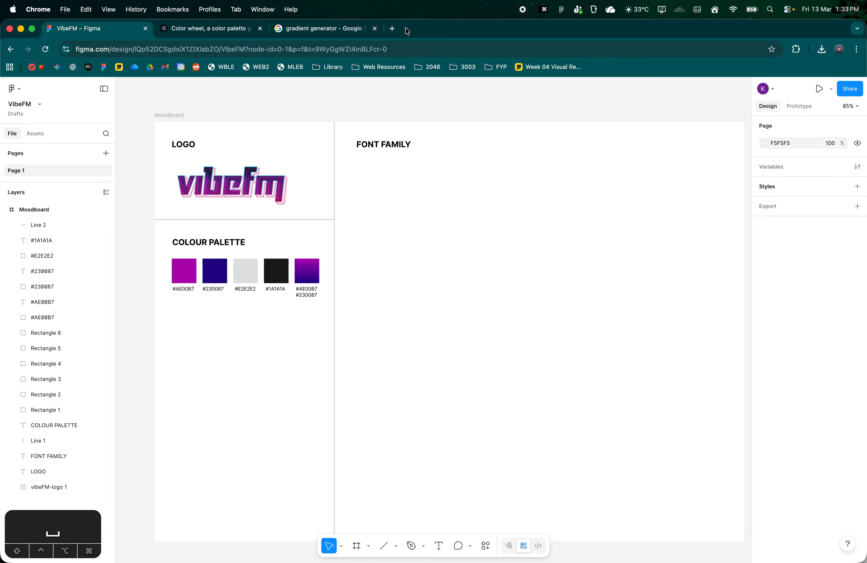
- Search the web for "google fonts icons" in a new browser tab and open the Google Fonts browsing page
click(393, 29)
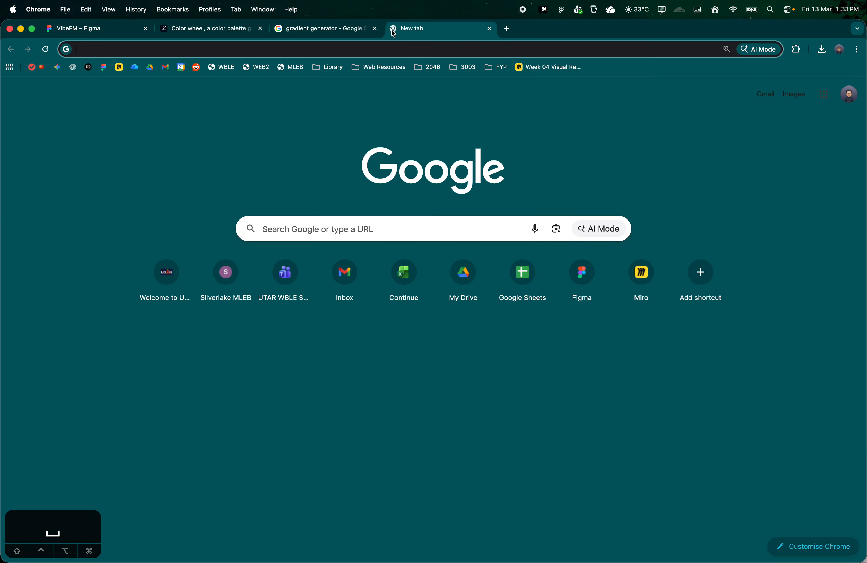
text(goo)
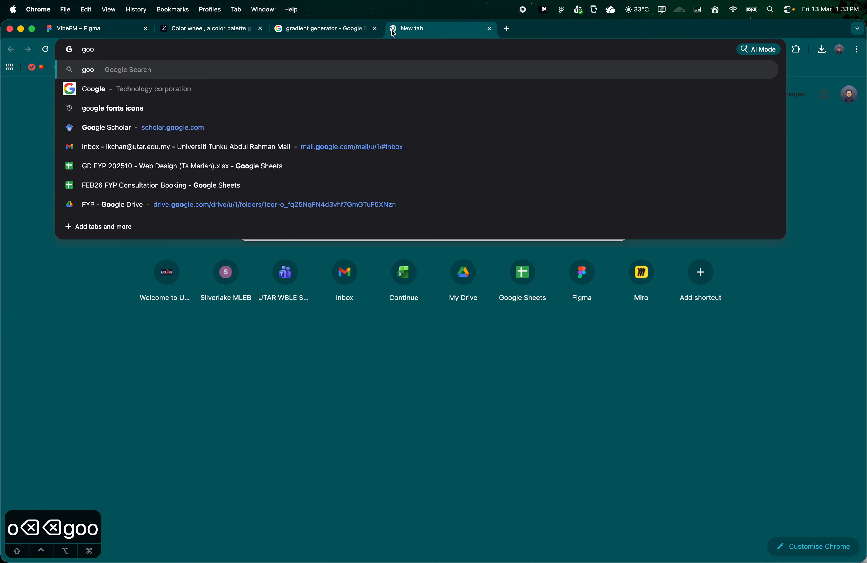
text(gle)
key(Down)
key(Up)
text(fo)
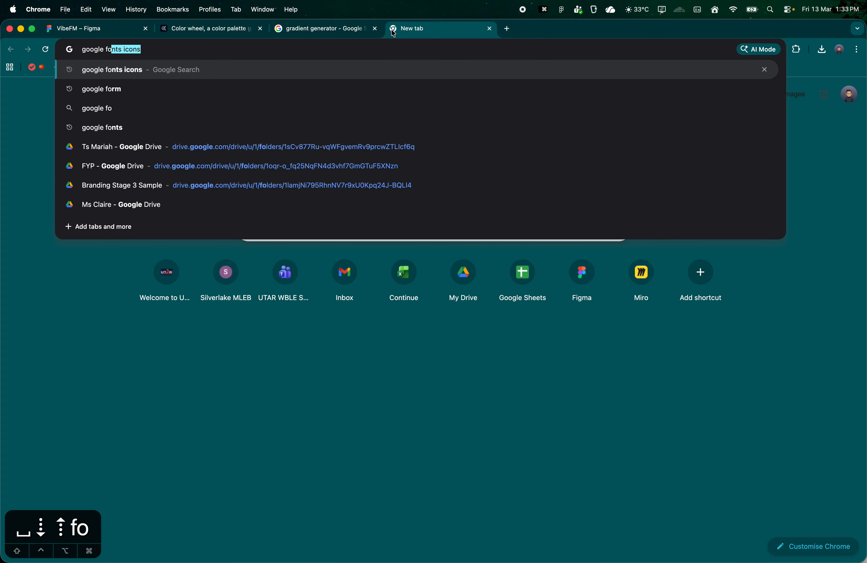
text(nts)
key(Return)
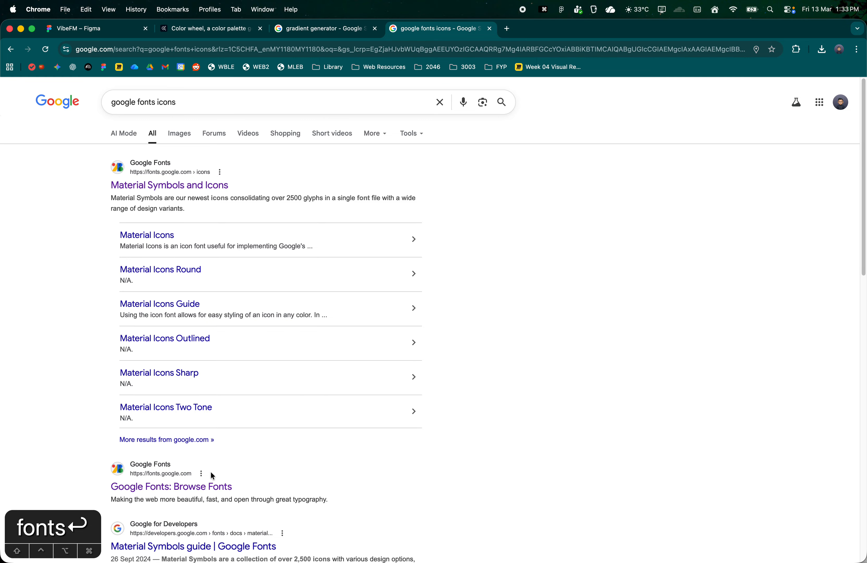
click(194, 485)
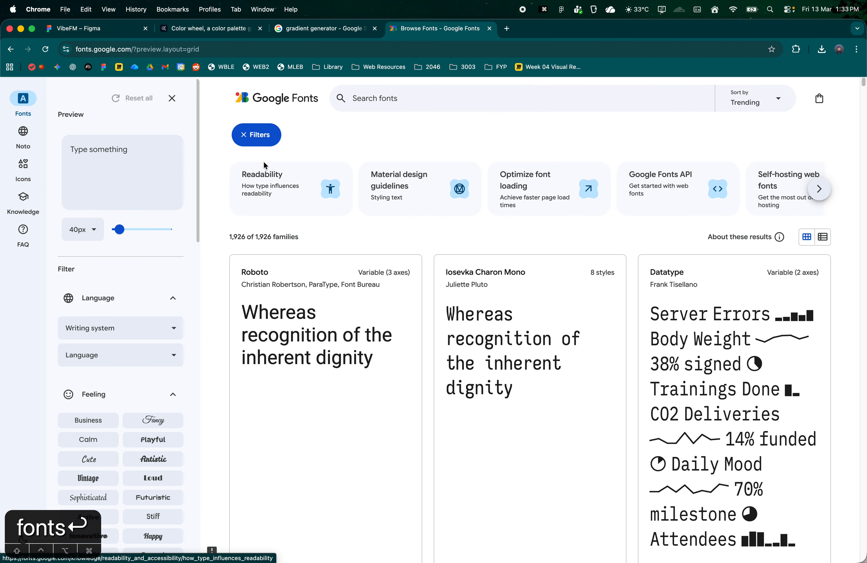
- Browse the trending font families on Google Fonts and return to the VibeFM design file
scroll(432, 284, down, 6)
scroll(436, 306, down, 13)
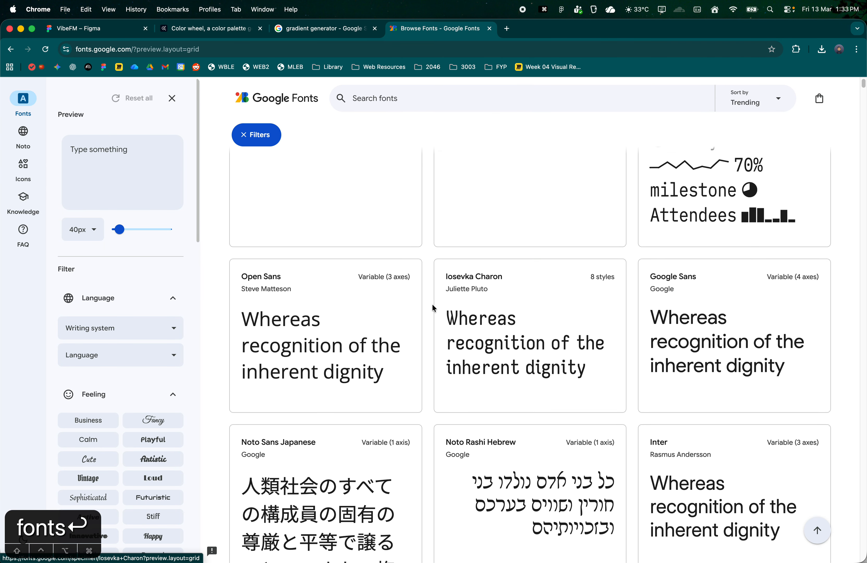
scroll(426, 290, down, 15)
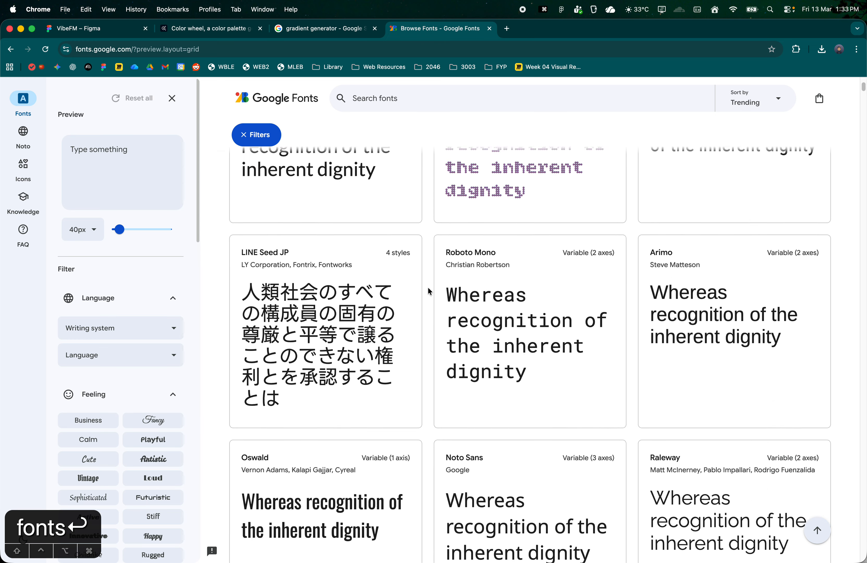
scroll(440, 285, down, 20)
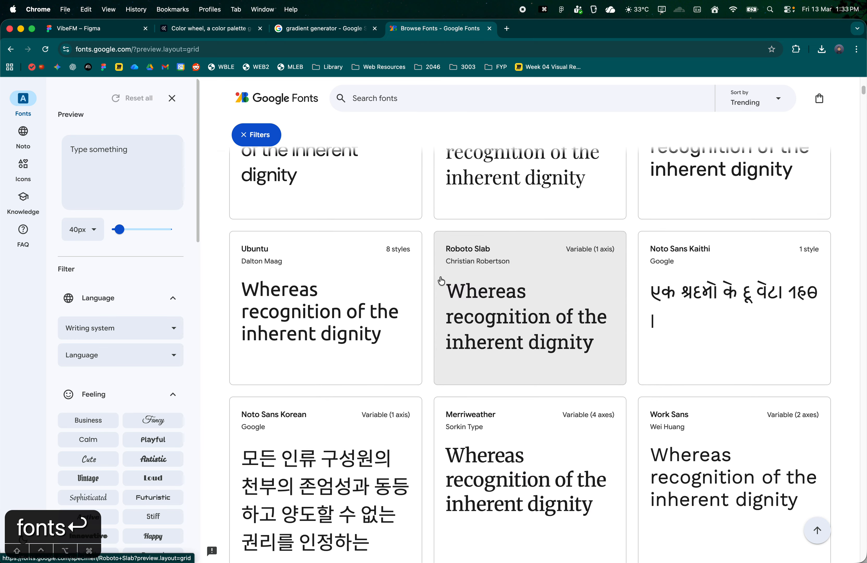
scroll(461, 267, down, 4)
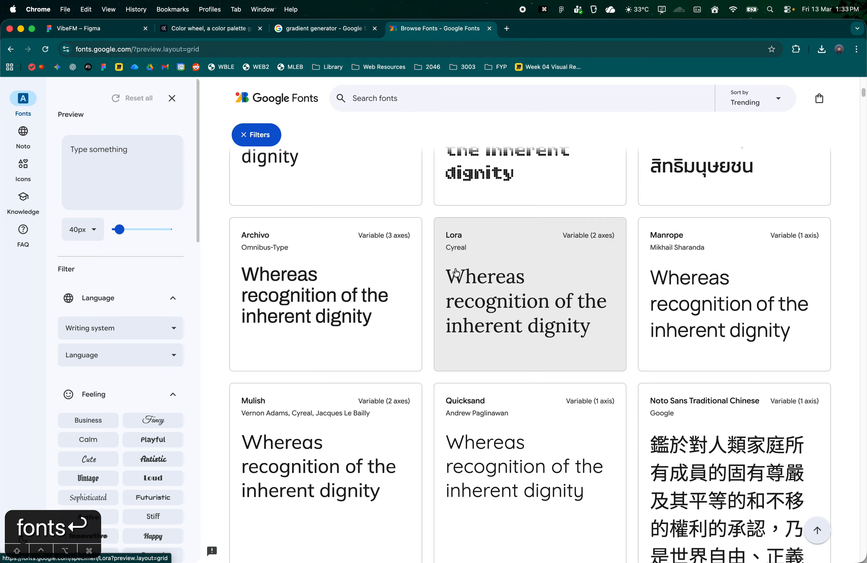
click(87, 30)
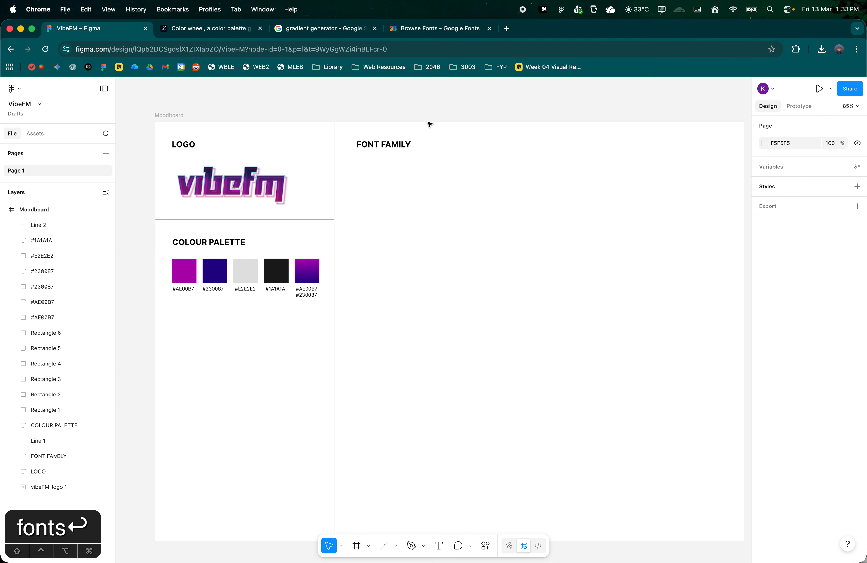
click(432, 29)
click(84, 28)
click(445, 544)
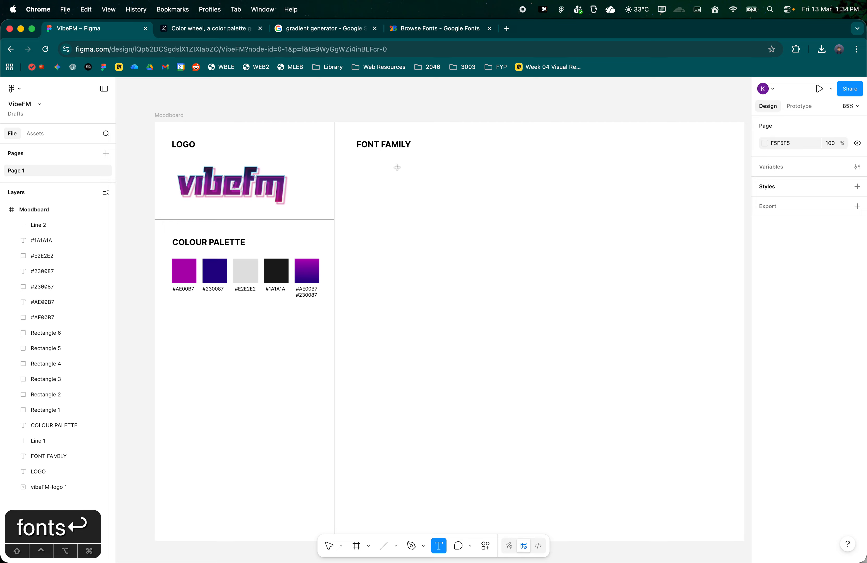
key(Escape)
key(v)
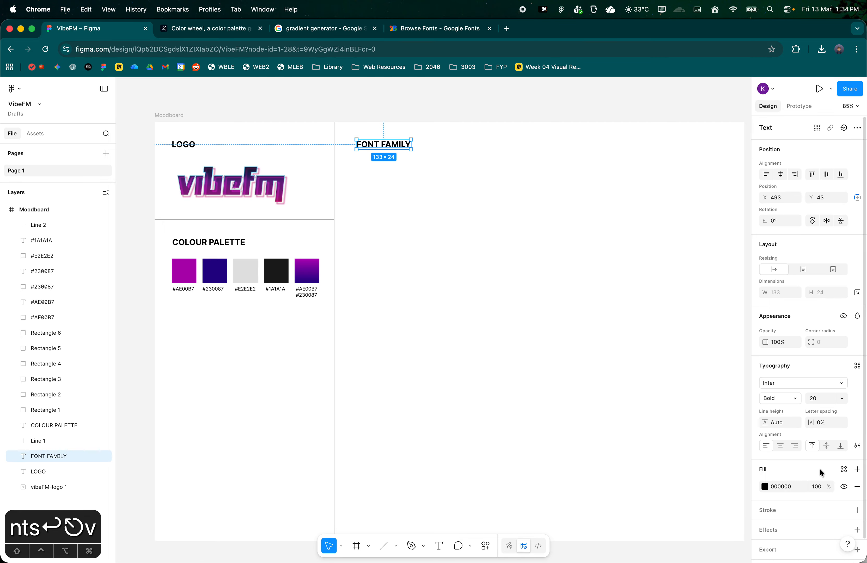
- Open the font list for the FONT FAMILY heading, limit it to Google fonts and look through the families
scroll(817, 456, down, 1)
scroll(817, 457, down, 1)
click(830, 368)
click(684, 374)
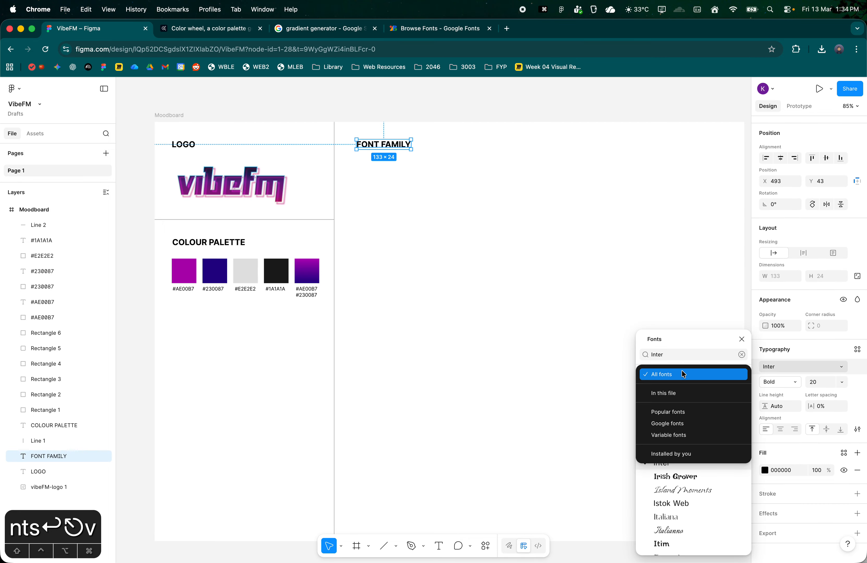
click(694, 423)
scroll(703, 426, down, 5)
scroll(702, 423, up, 8)
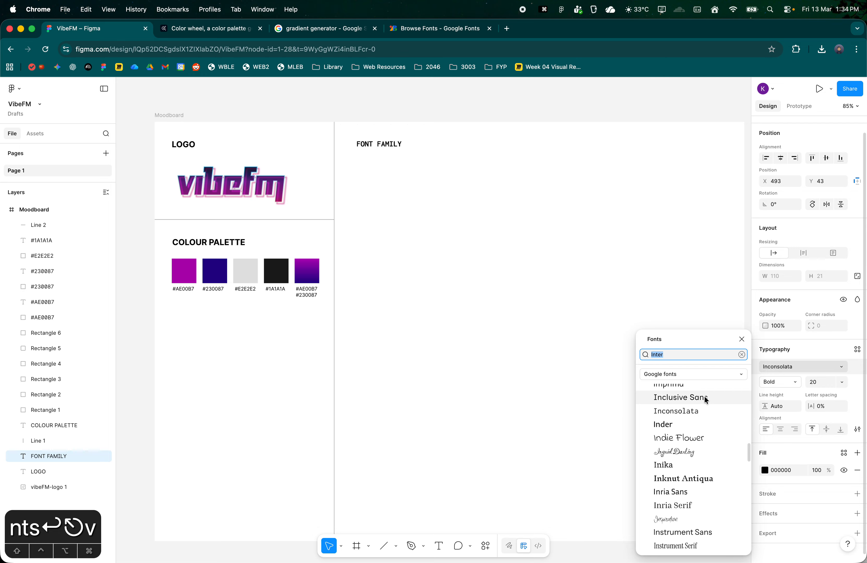
click(706, 377)
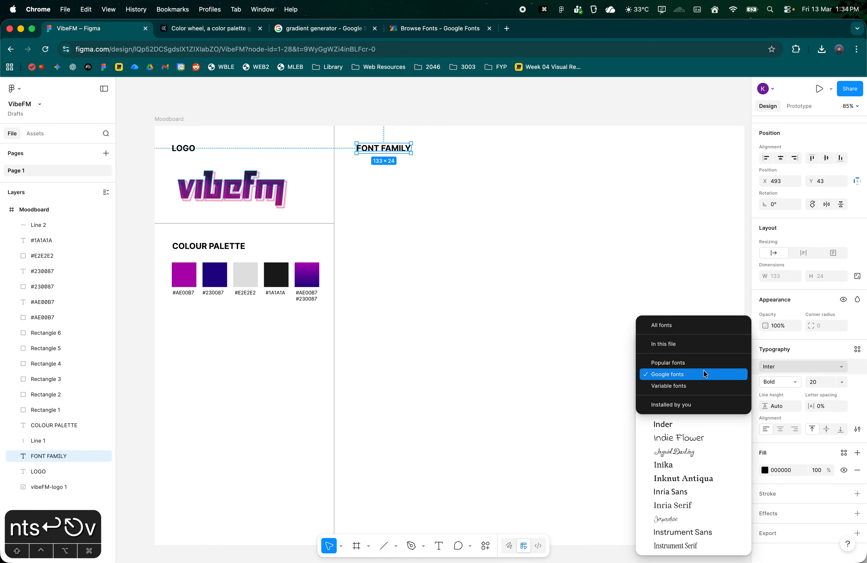
scroll(696, 459, down, 3)
- Compare with the Google Fonts page, return to the VibeFM file and set the font list filter to All fonts
click(455, 33)
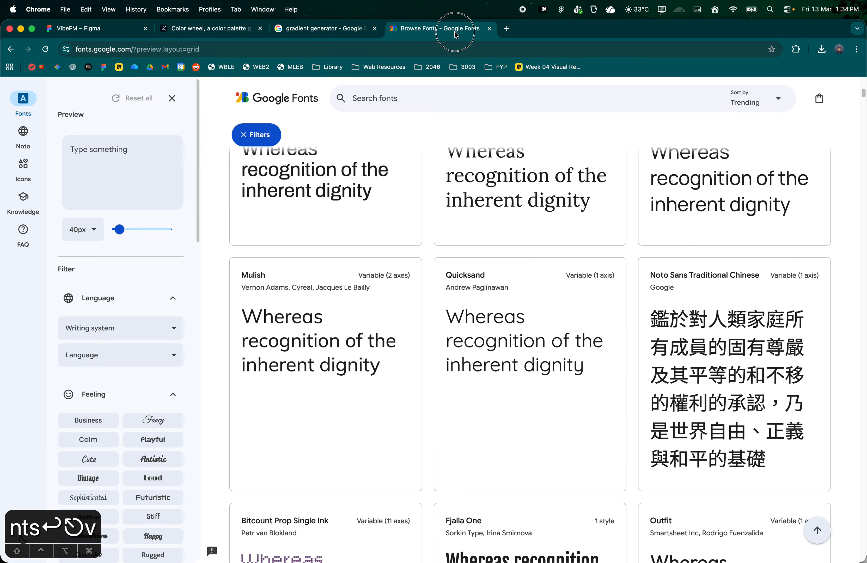
click(99, 33)
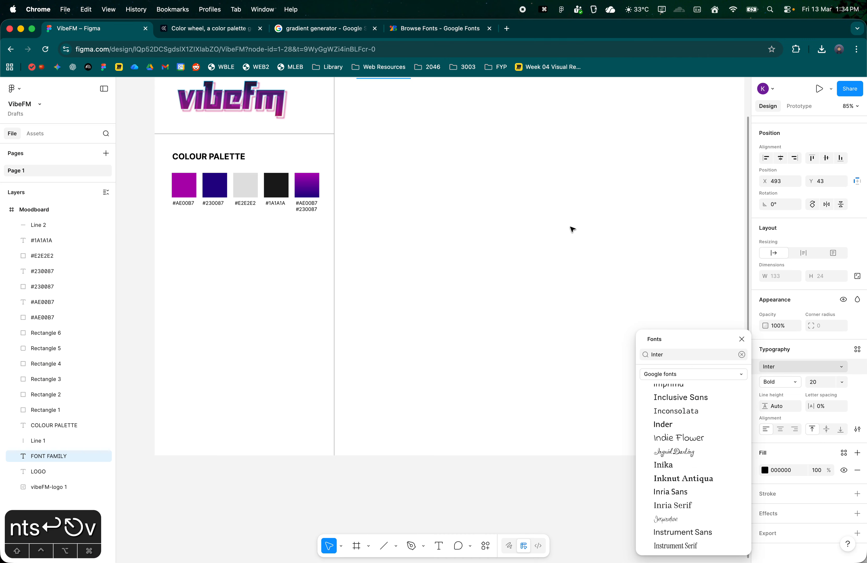
click(698, 379)
scroll(694, 402, up, 4)
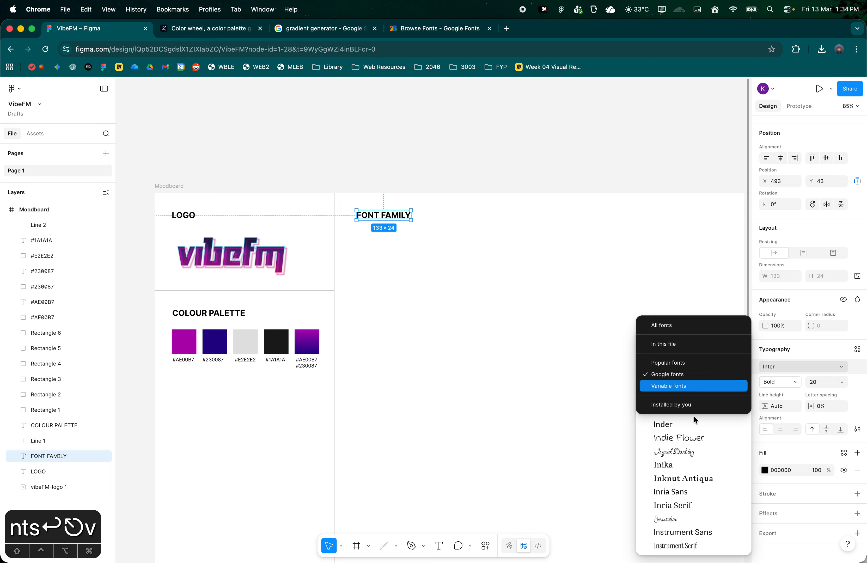
scroll(684, 406, up, 3)
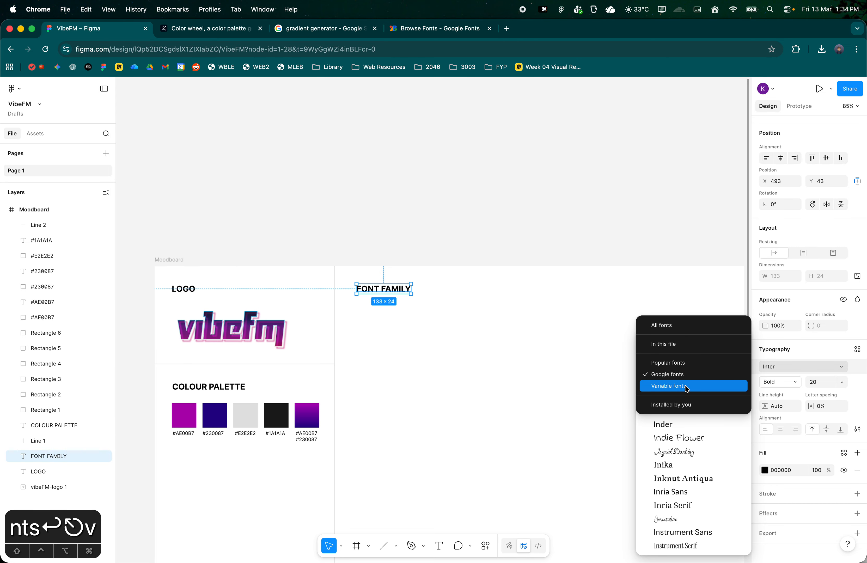
scroll(689, 403, down, 4)
scroll(695, 354, up, 2)
click(700, 325)
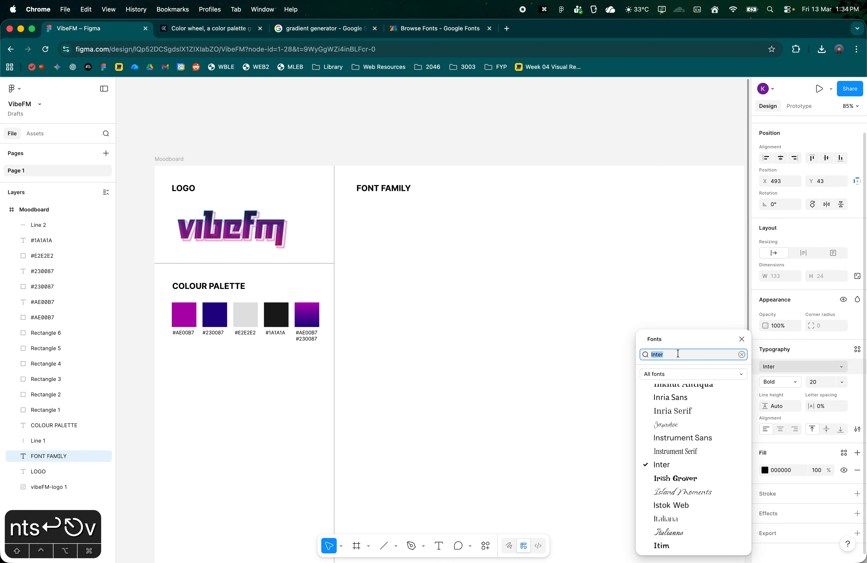
- Switch to Google Fonts, search for Archivo and open its specimen page
click(436, 29)
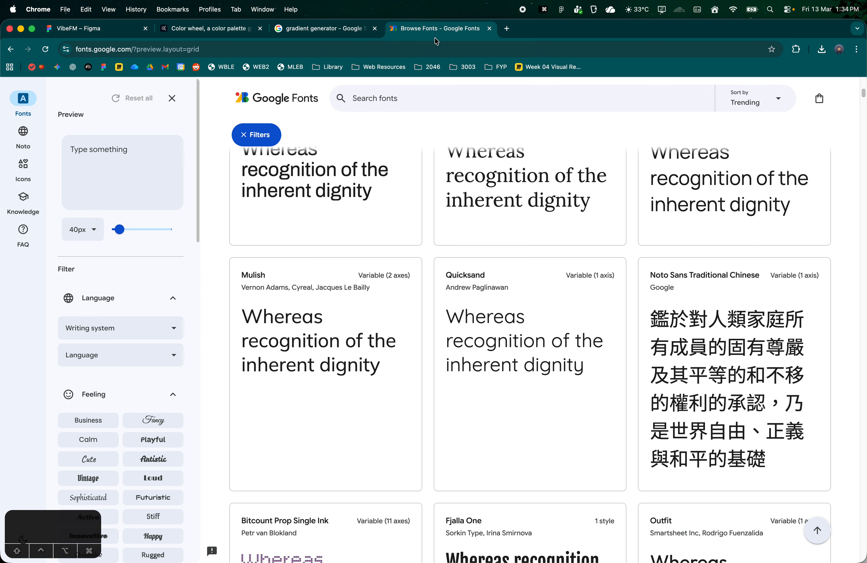
text(Archiv)
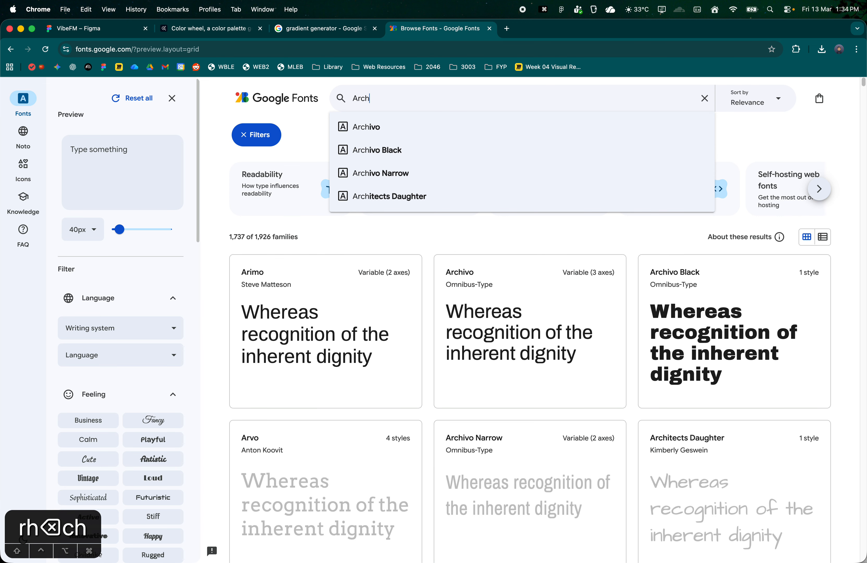
click(381, 125)
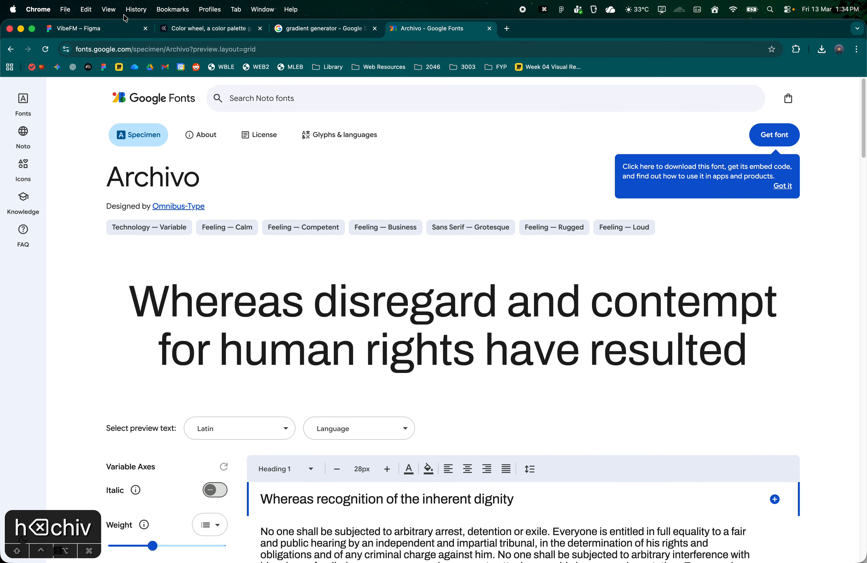
- Return to the VibeFM file, search the font list for "Archiv" and apply Archivo to the FONT FAMILY heading
click(118, 31)
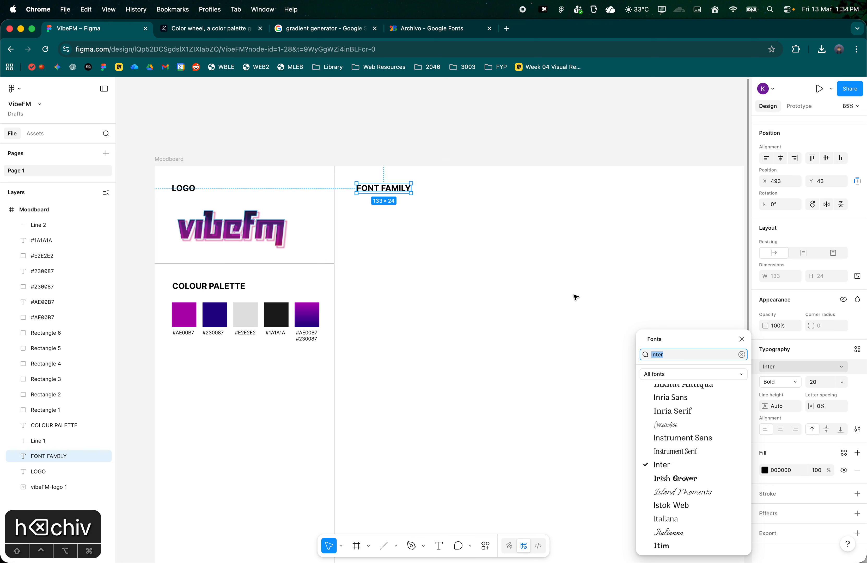
text(Archive)
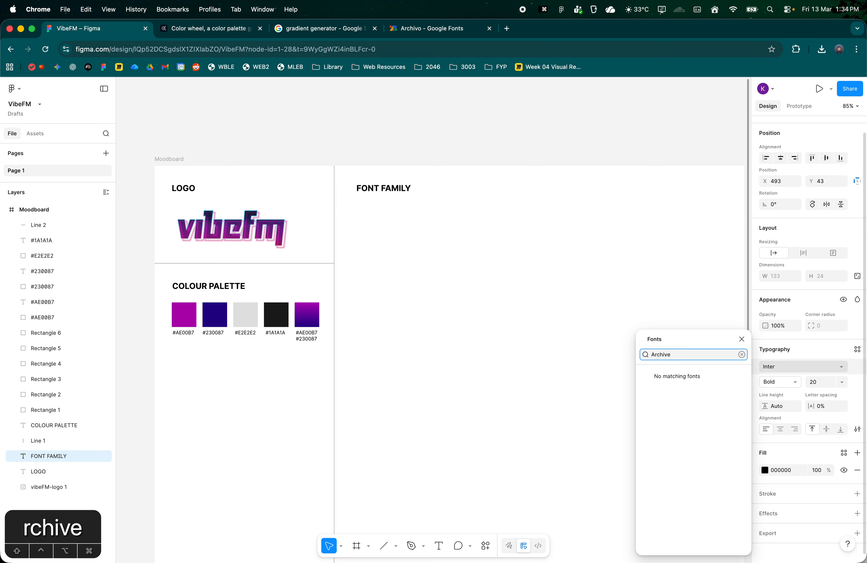
key(BackSpace)
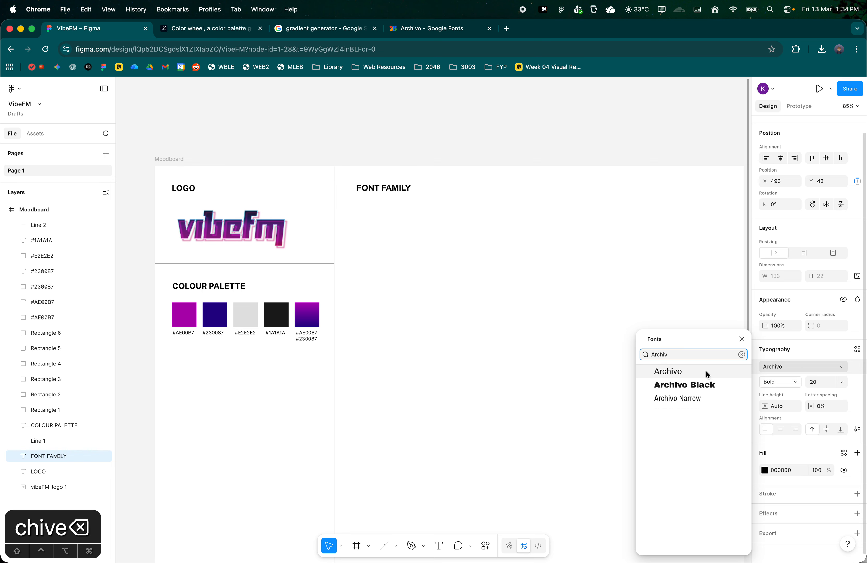
click(706, 372)
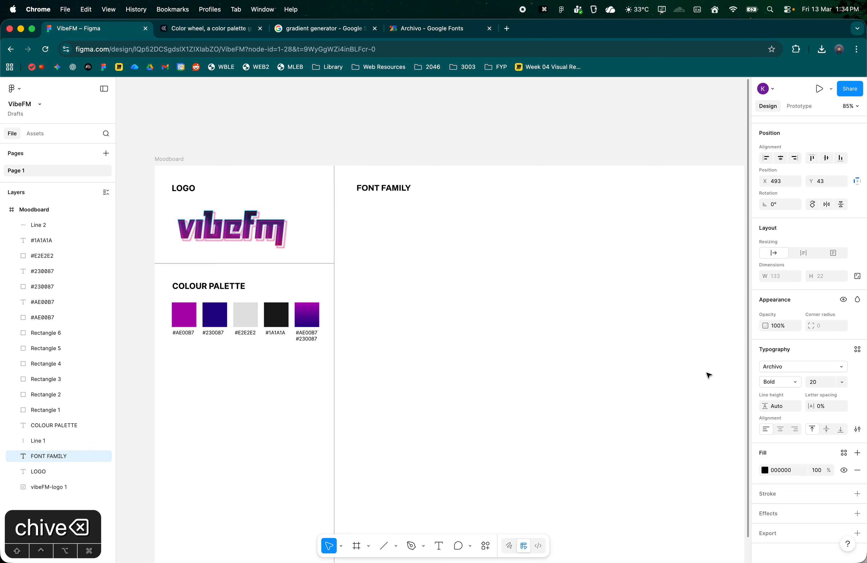
key(super+z)
key(super+z)
key(super+z)
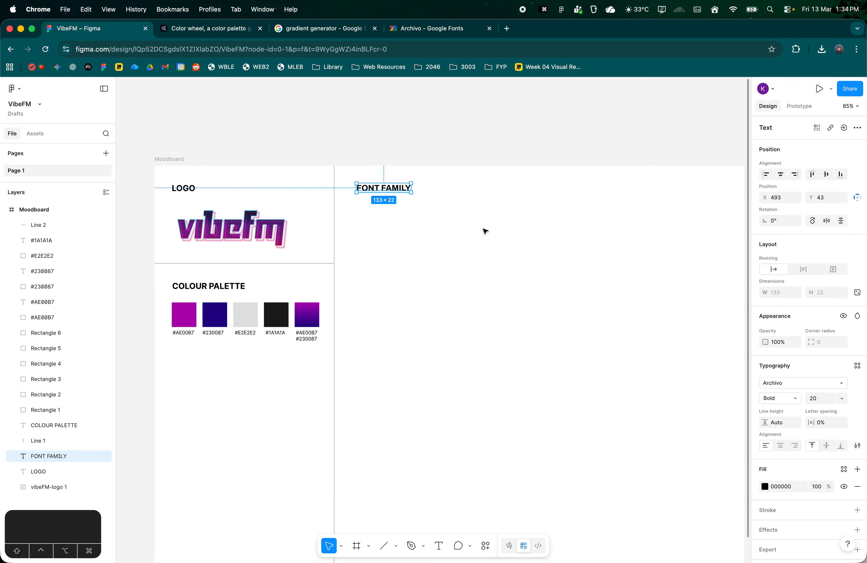
- Add the text "ARCHIVO BOLD" beneath the FONT FAMILY heading, aligned with the heading's left edge
click(478, 226)
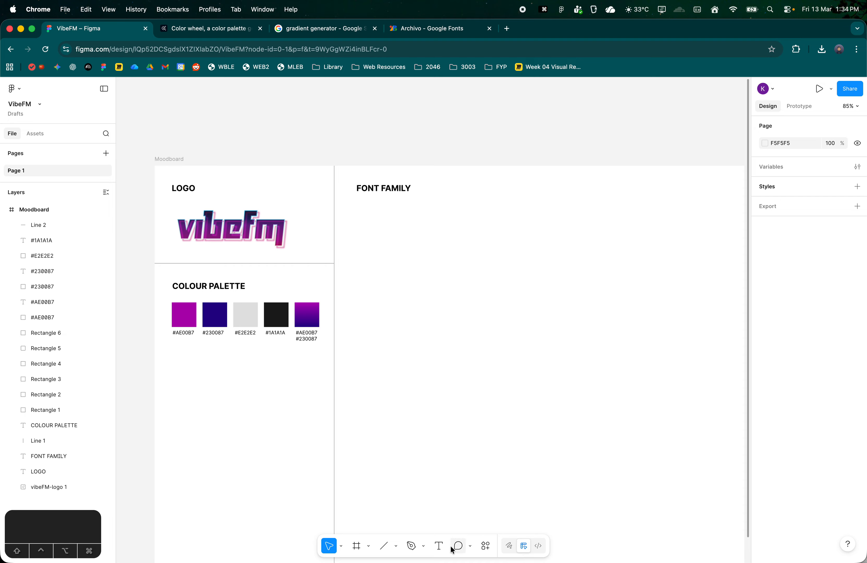
key(t)
click(360, 221)
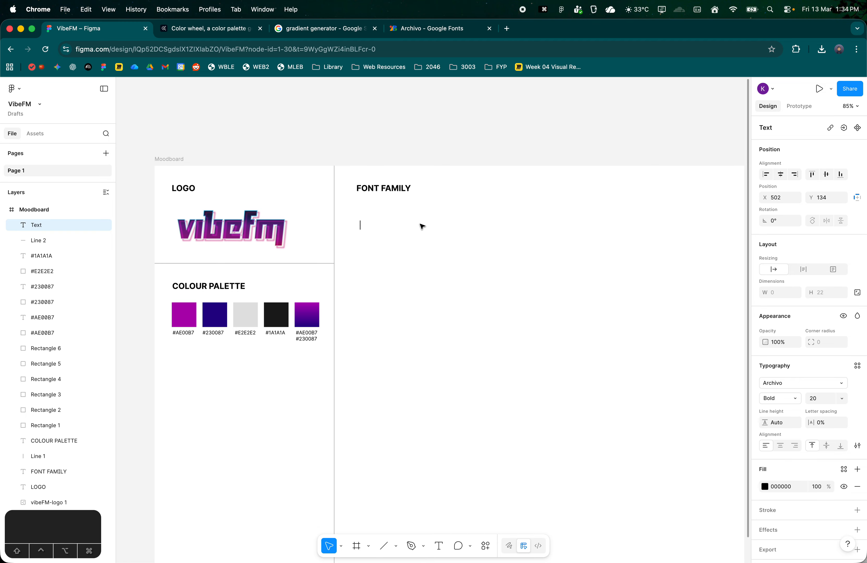
text(ARCHIV)
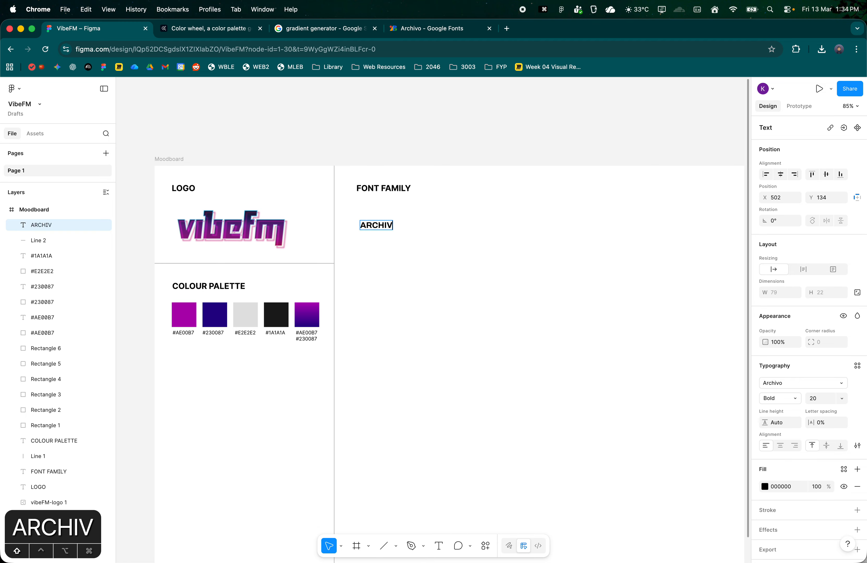
text(O BOLD)
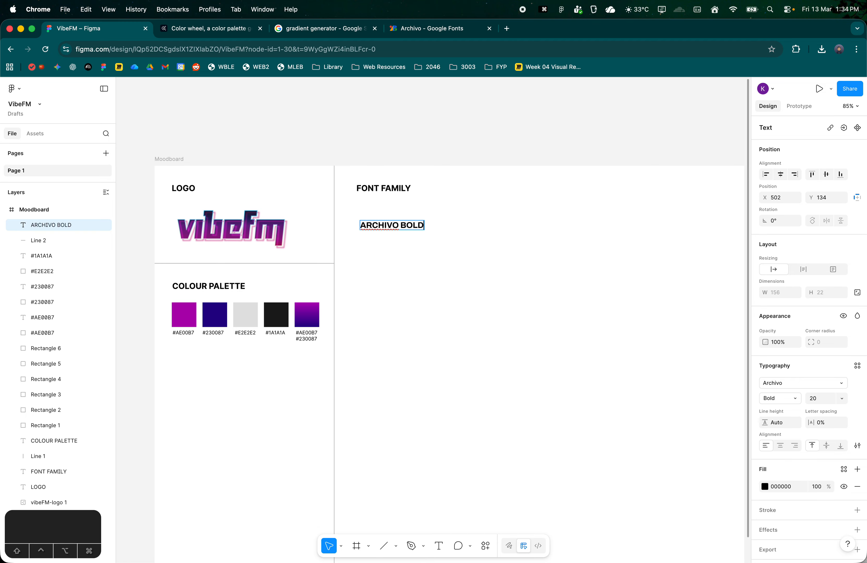
key(Escape)
key(Escape)
drag(419, 227, 416, 217)
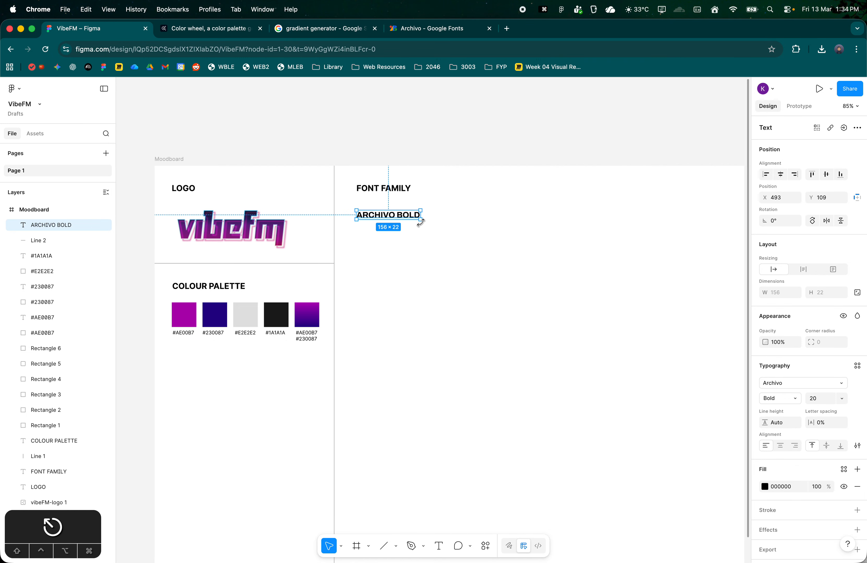
- Search the web for "the star" in a new browser tab and open The Star news site
click(507, 28)
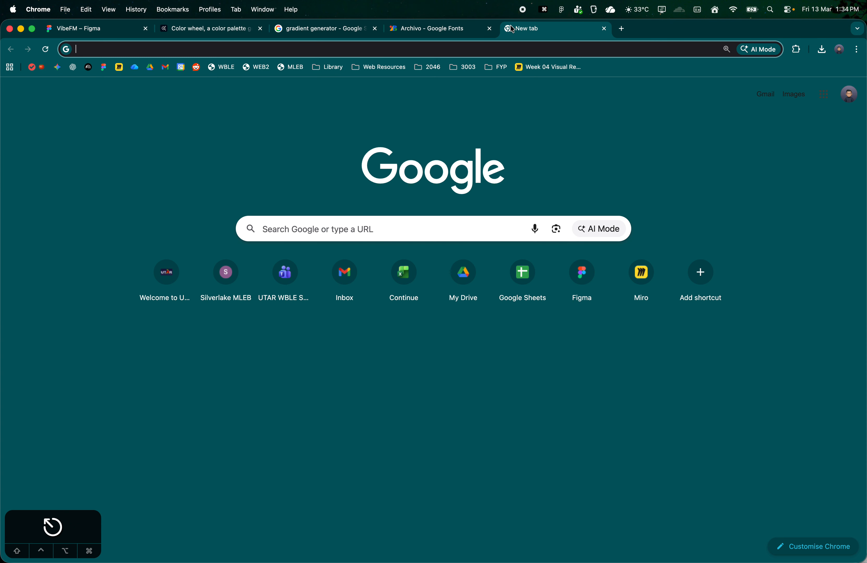
text(the star)
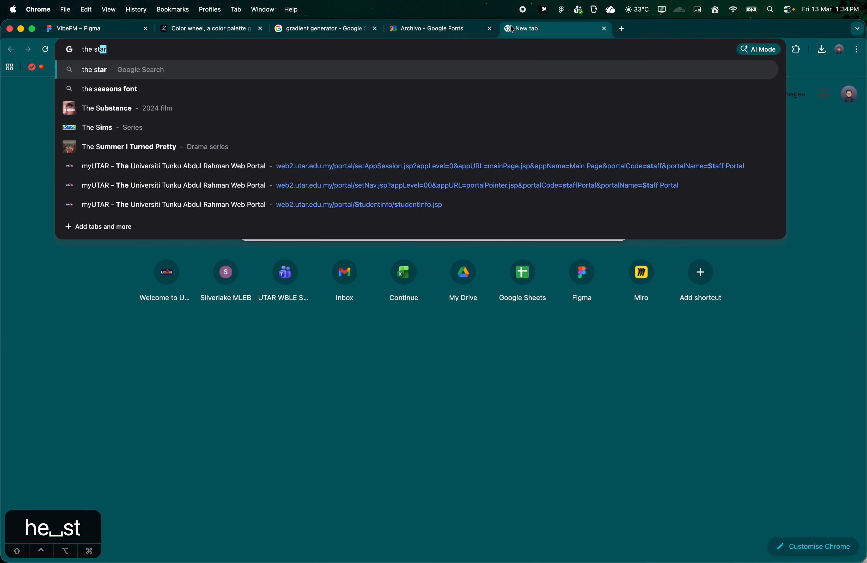
key(Return)
click(310, 182)
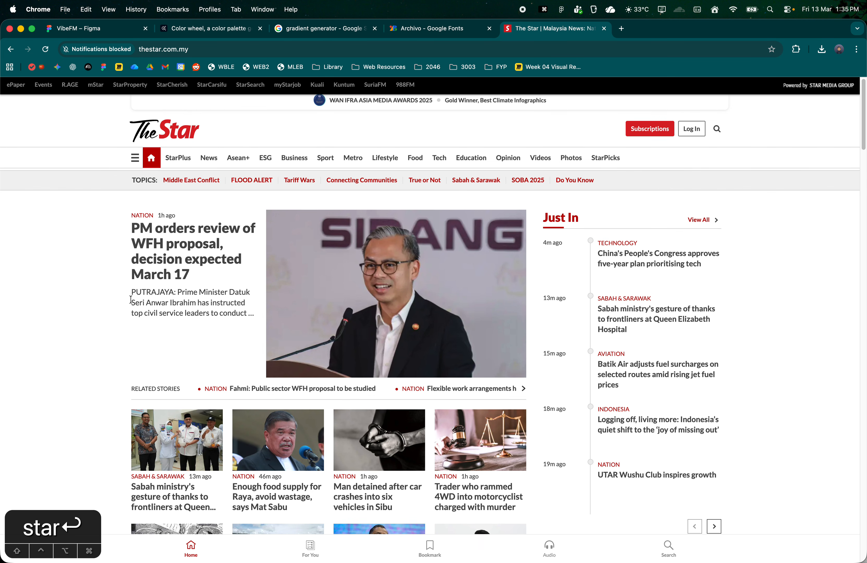
- Open the lead article about the WFH proposal and examine its headline and opening paragraph as typography examples
click(175, 231)
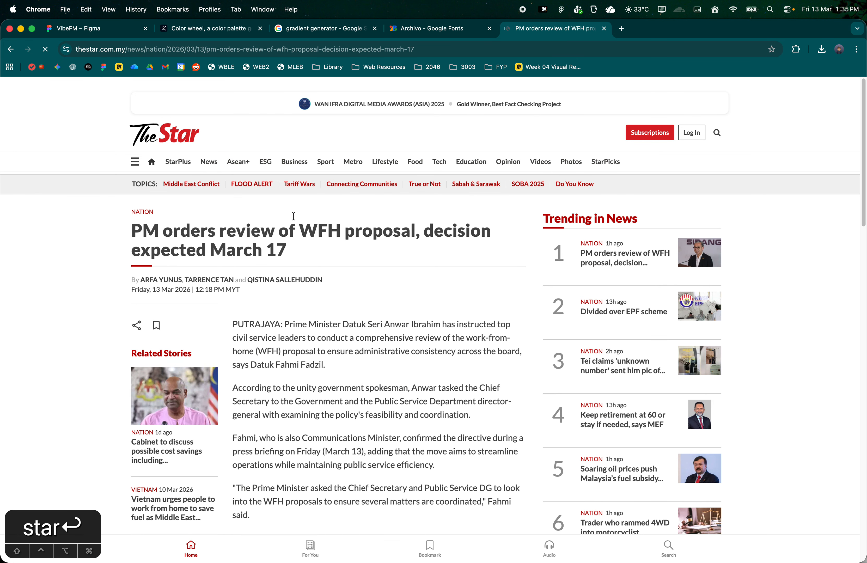
mouse_move(144, 234)
mouse_down()
mouse_move(318, 260)
mouse_move(129, 225)
mouse_up()
click(309, 258)
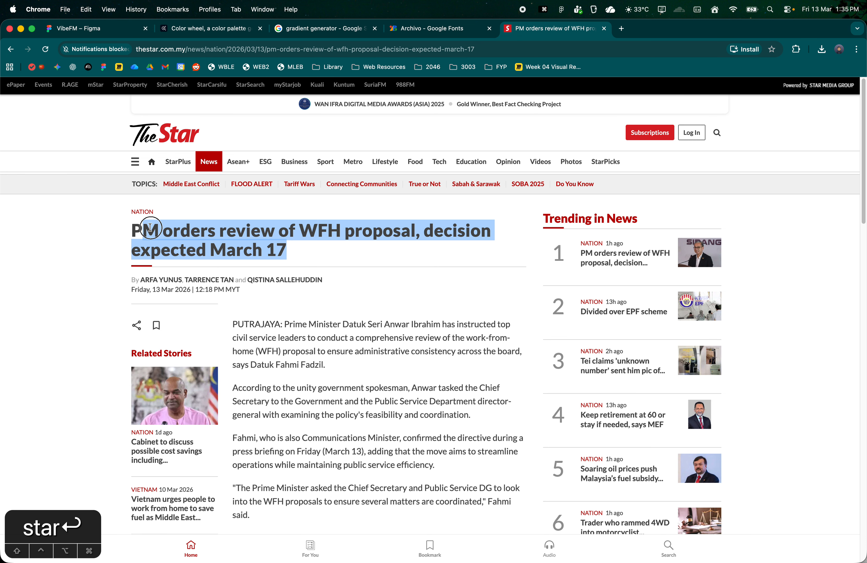
drag(233, 330, 252, 319)
triple_click(333, 366)
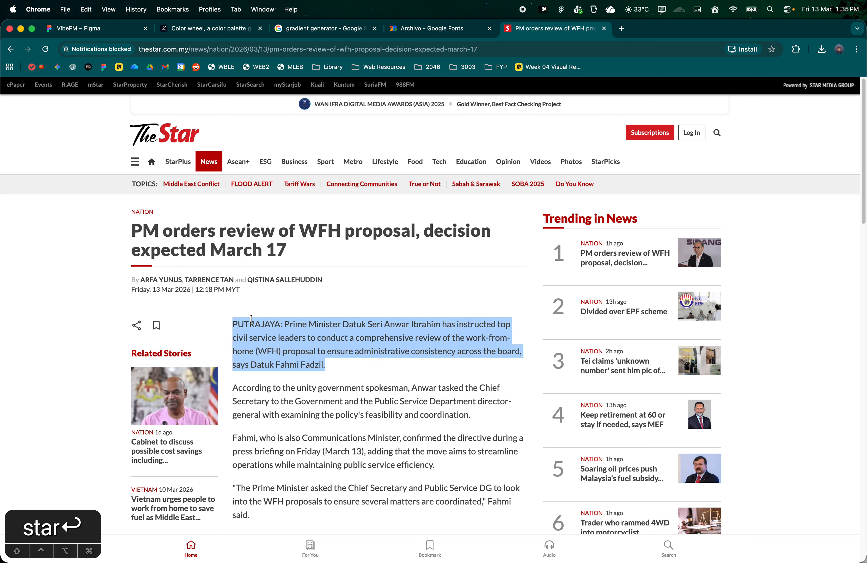
- Return to the VibeFM file and set the ARCHIVO BOLD text's font size to 48
click(437, 35)
click(217, 33)
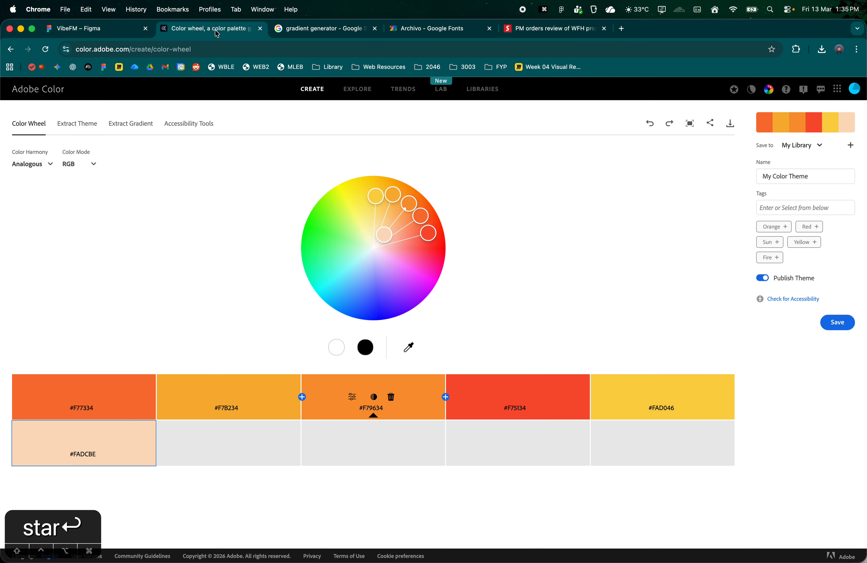
click(118, 32)
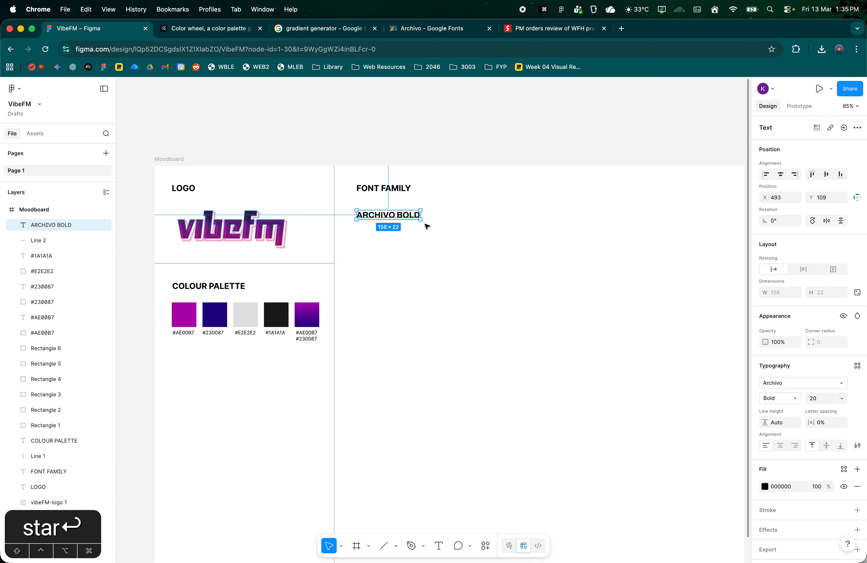
scroll(428, 222, down, 2)
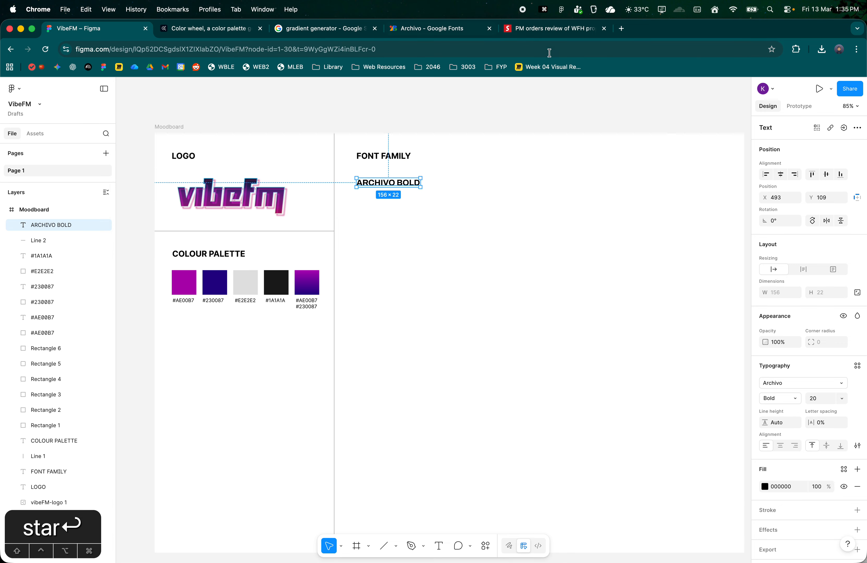
click(838, 396)
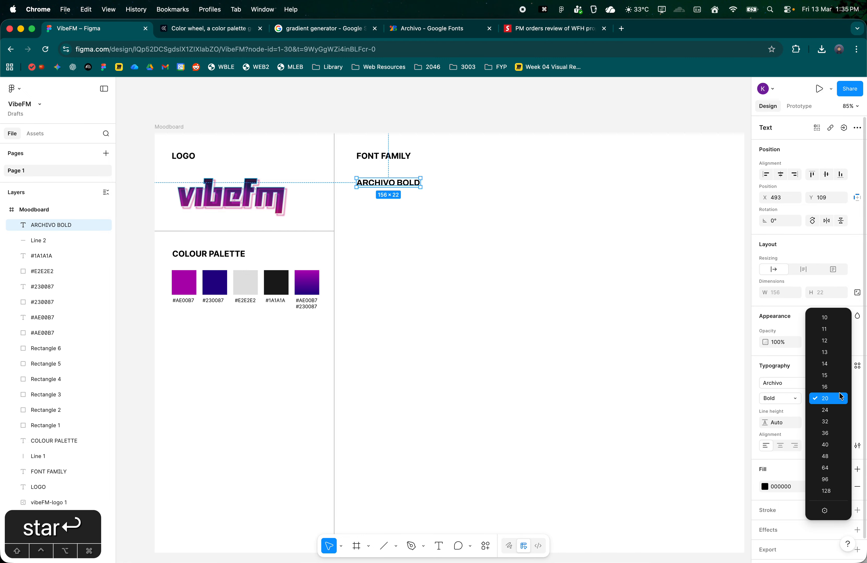
click(842, 457)
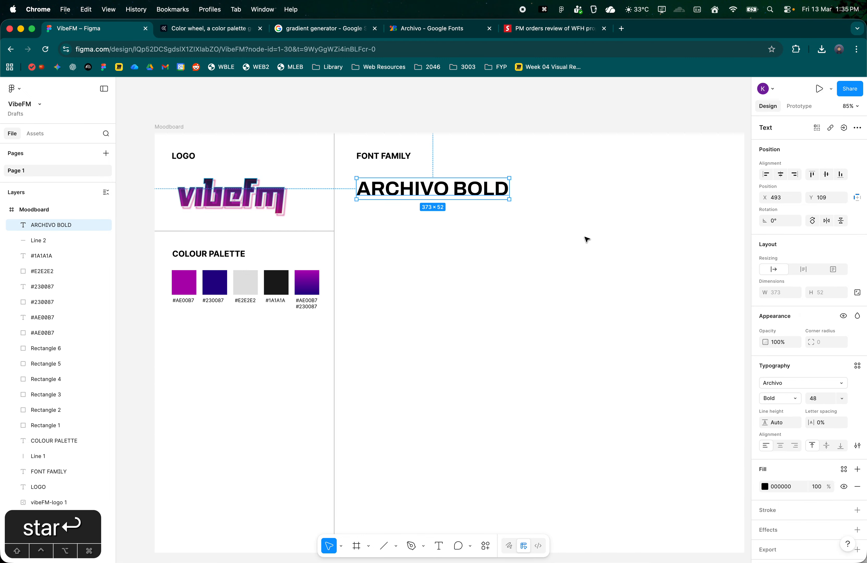
- Give the ARCHIVO BOLD text a linear gradient fill from 230087 at 0% to AE00B7 at 100%
click(537, 211)
click(472, 194)
click(765, 486)
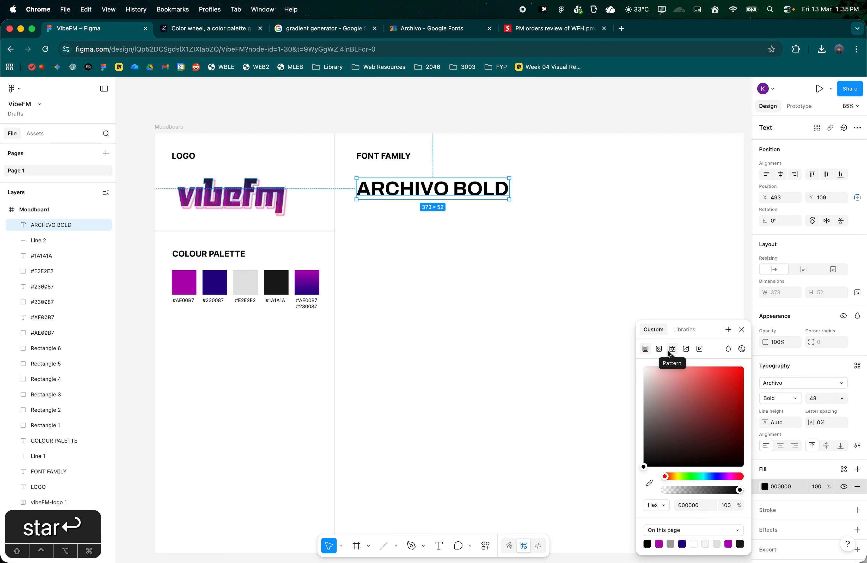
click(659, 350)
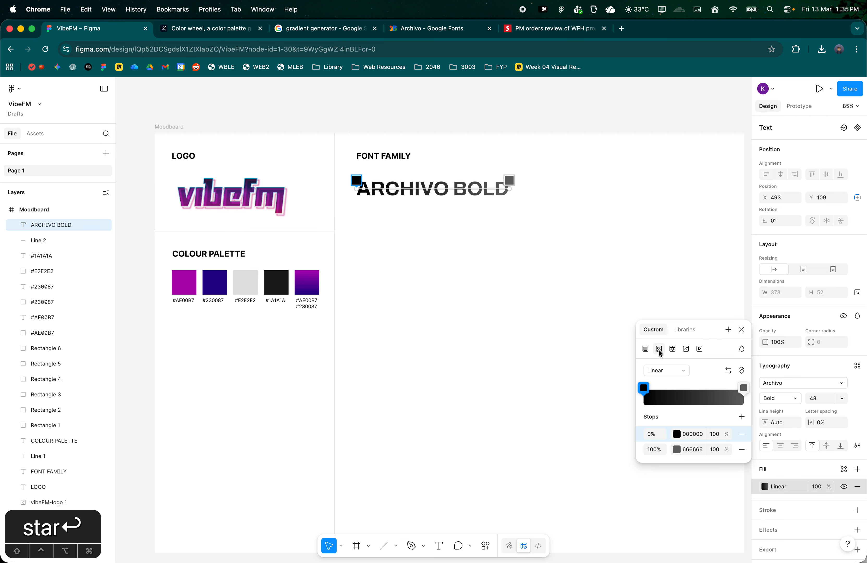
click(699, 436)
text(23)
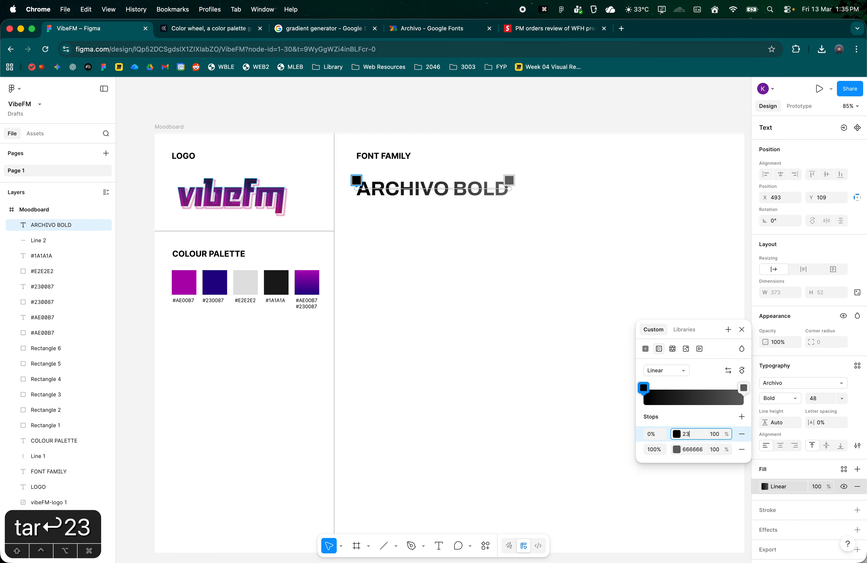
text(0087)
key(Tab)
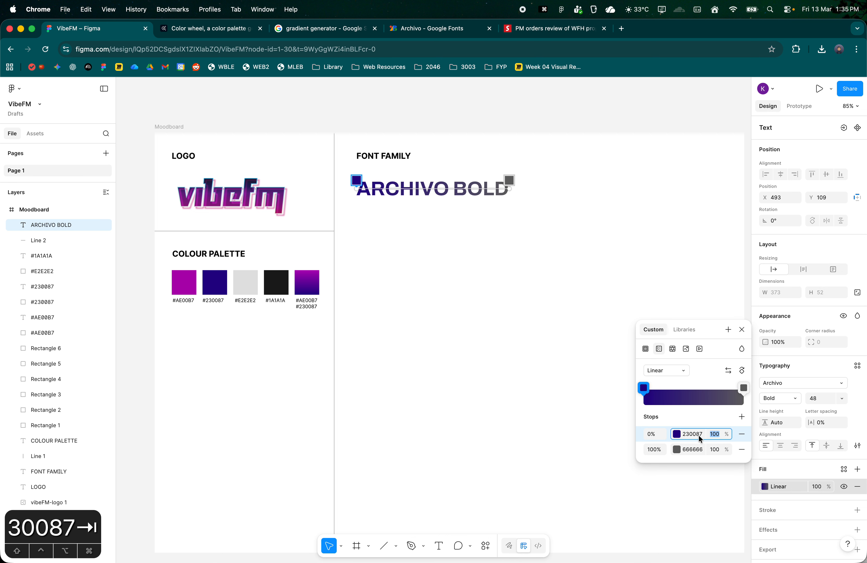
click(697, 449)
text(AE)
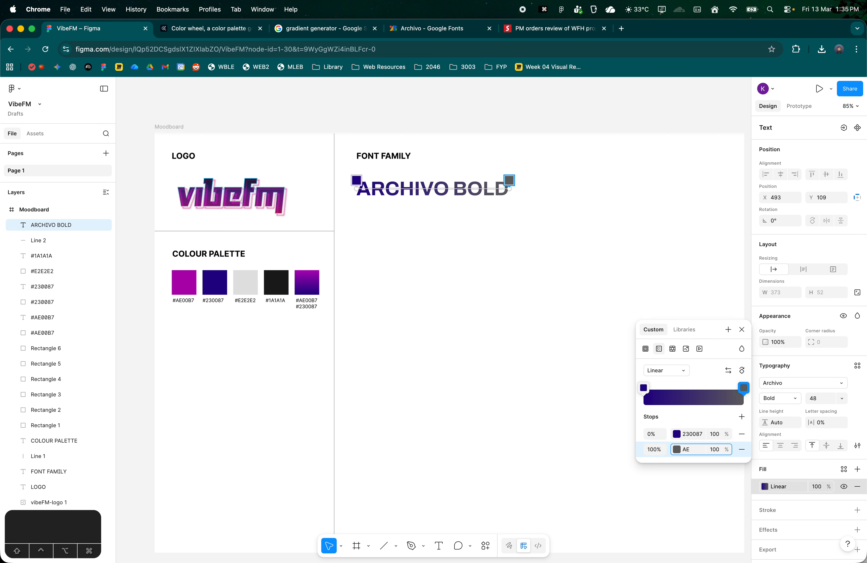
text(00B7)
key(Return)
key(Escape)
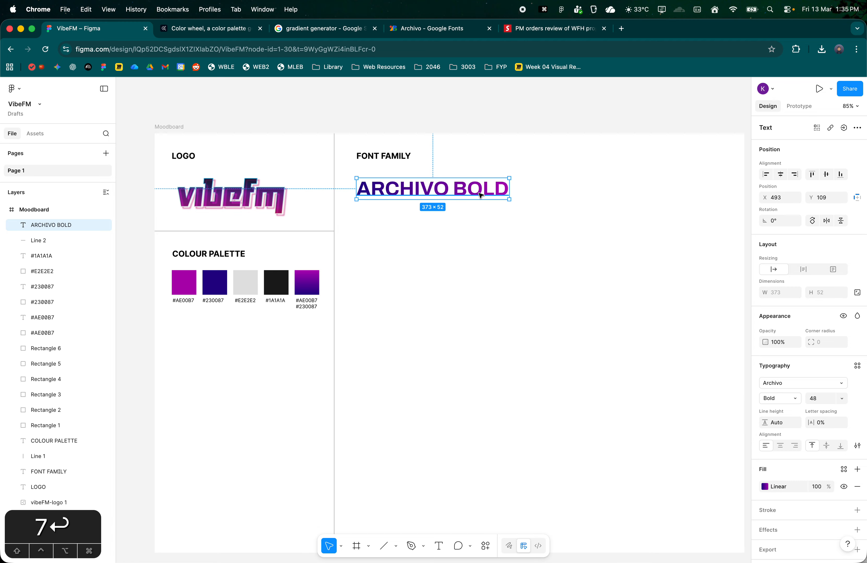
- Compare the ARCHIVO BOLD sample with the article headline on The Star and return to the VibeFM file
click(511, 225)
click(482, 189)
drag(540, 210, 535, 211)
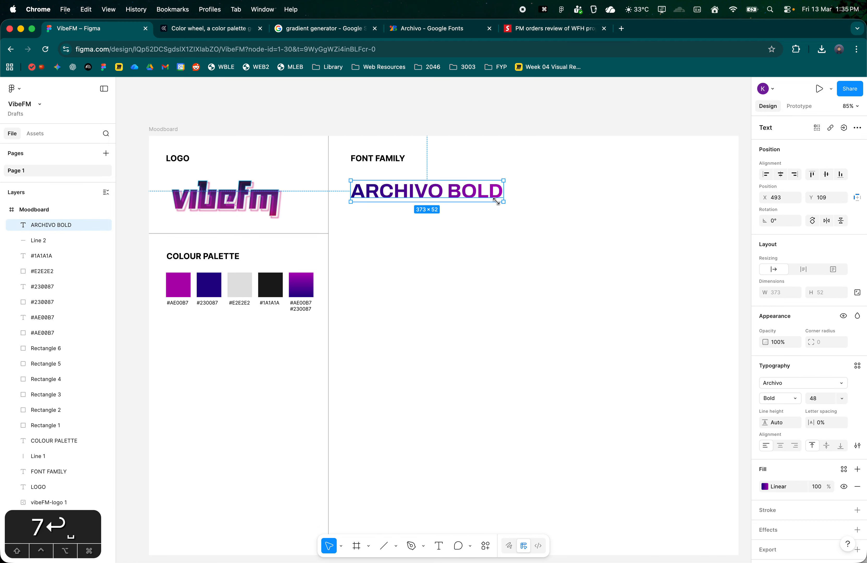
click(573, 209)
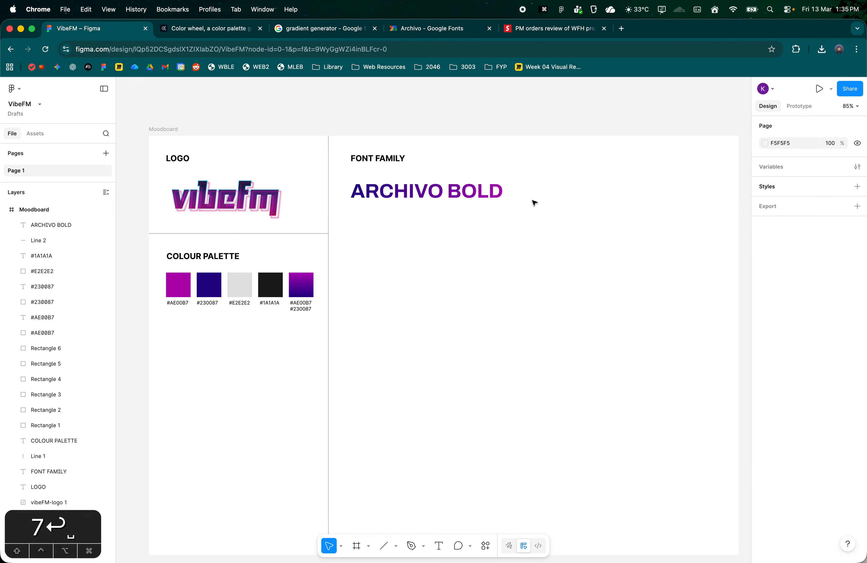
click(532, 33)
mouse_move(136, 224)
mouse_down()
mouse_move(340, 283)
mouse_move(304, 254)
mouse_move(128, 224)
mouse_up()
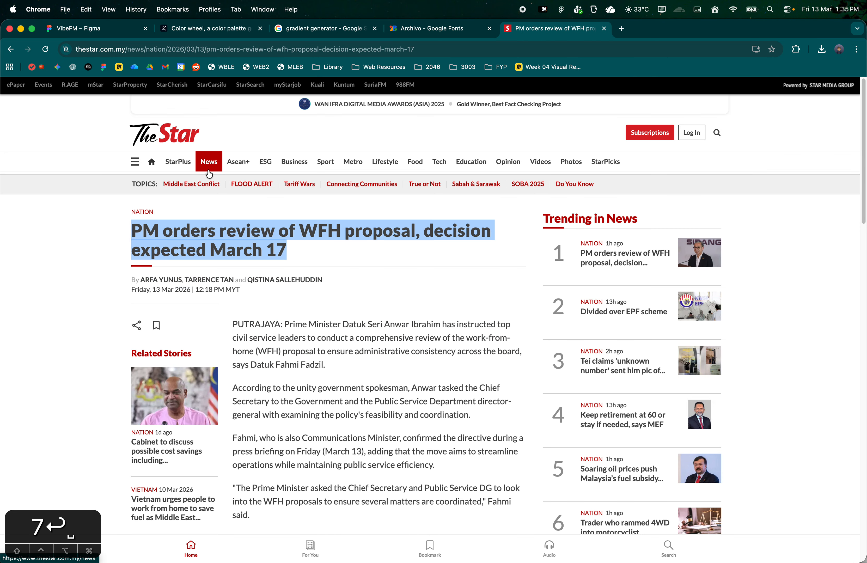
click(99, 28)
- Rotate the ARCHIVO BOLD text's linear gradient so that it runs vertically through the letters
click(448, 201)
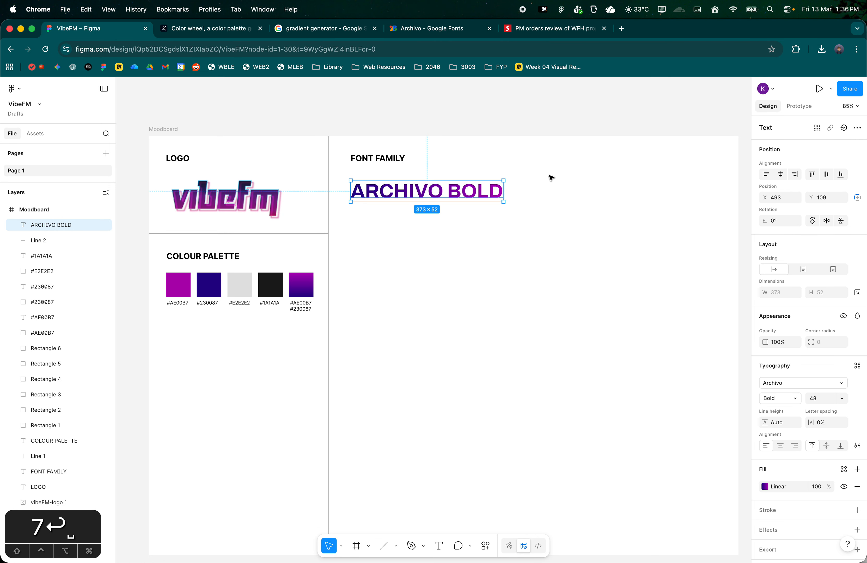
click(765, 487)
click(766, 488)
click(766, 488)
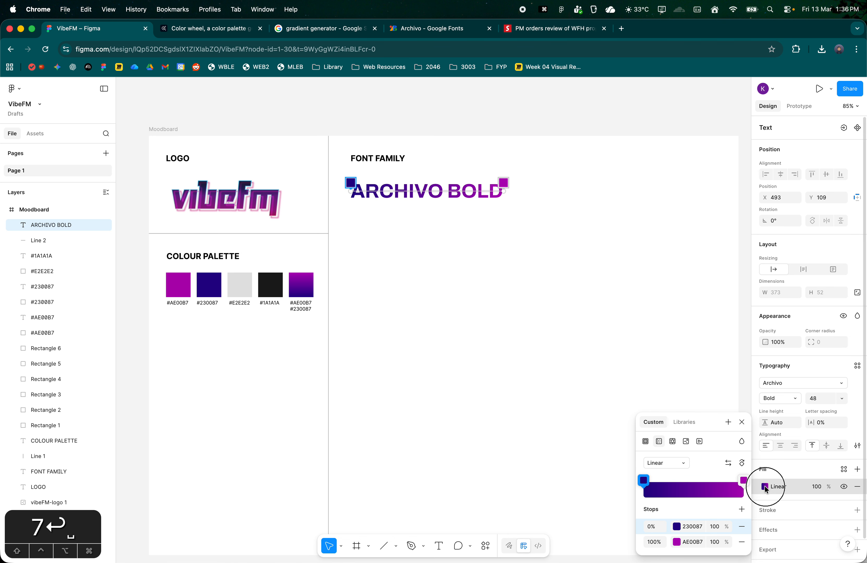
click(743, 464)
click(743, 464)
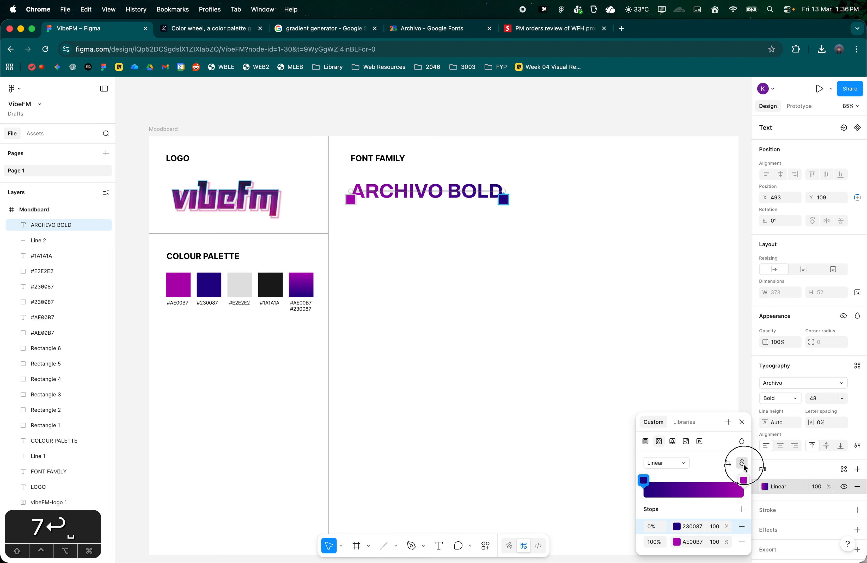
click(742, 464)
click(742, 464)
click(743, 463)
key(Escape)
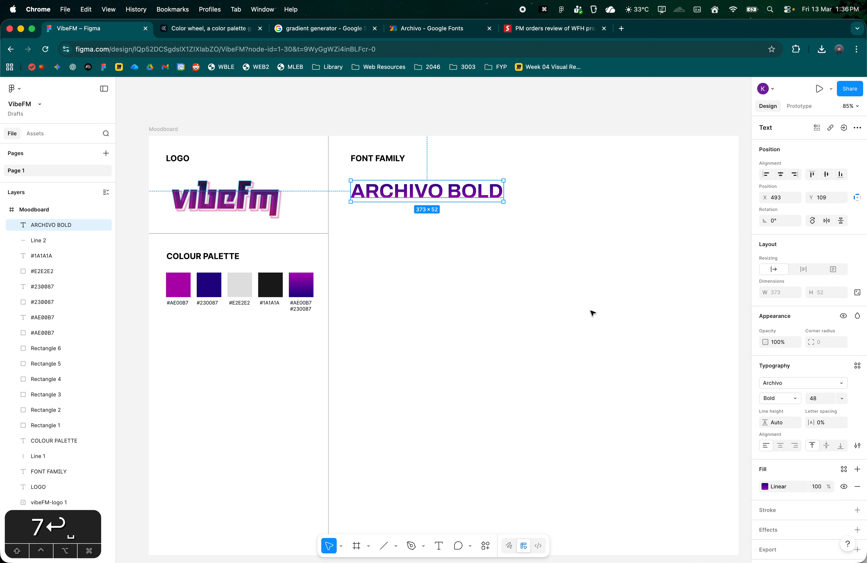
click(597, 296)
- Add the text "48pt" to the right of the ARCHIVO BOLD sample
click(442, 537)
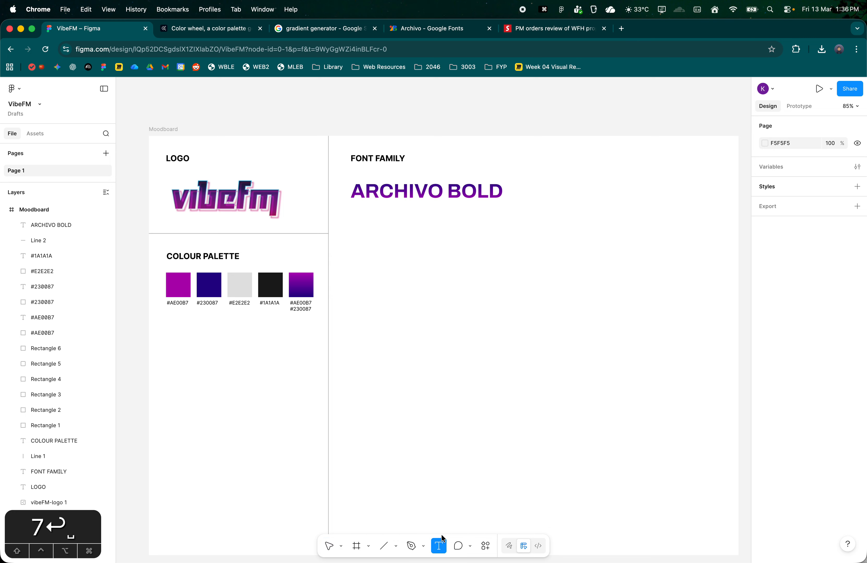
click(521, 195)
key(Escape)
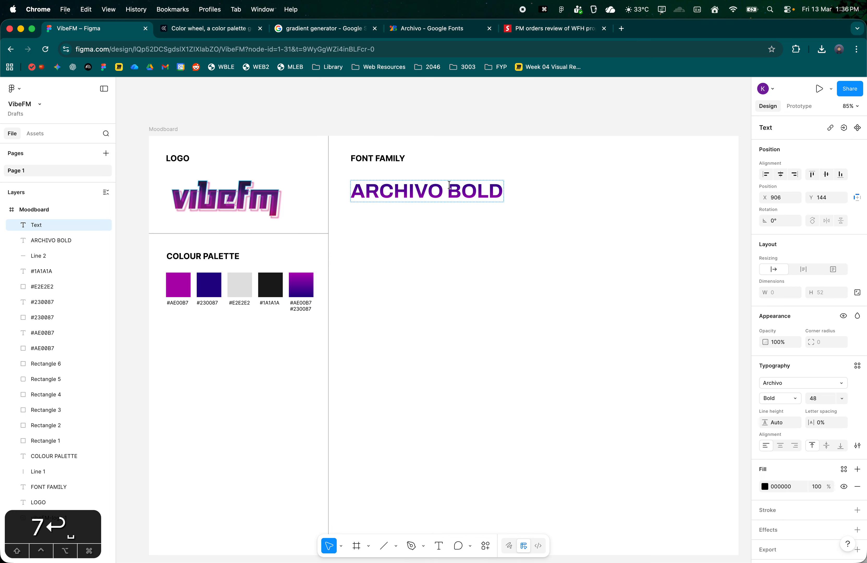
text(48pt)
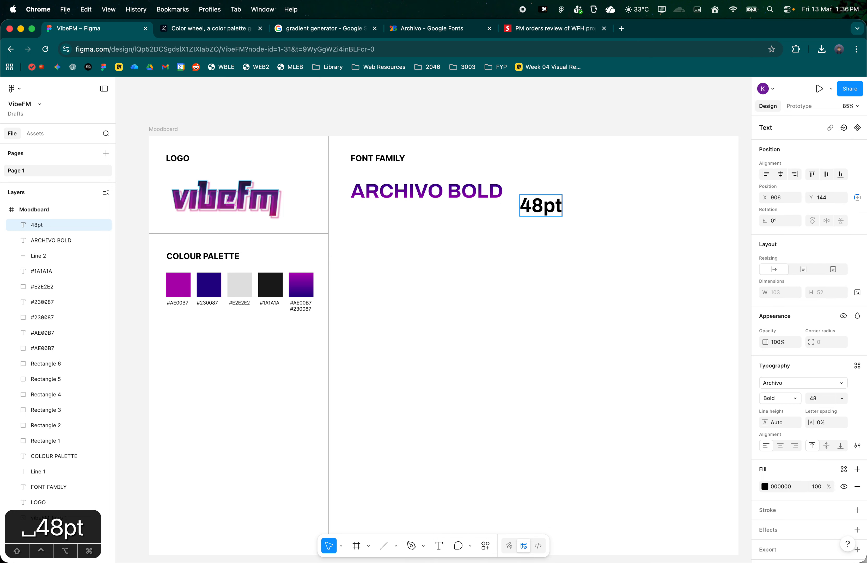
key(Escape)
key(Escape)
- Change the font of the 48pt label beside the ARCHIVO BOLD sample to Inter
click(453, 192)
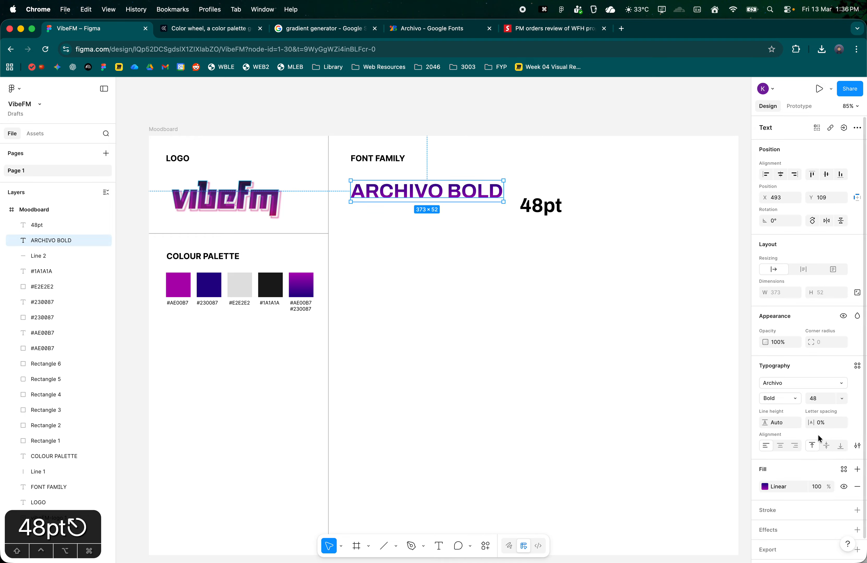
click(838, 399)
click(537, 206)
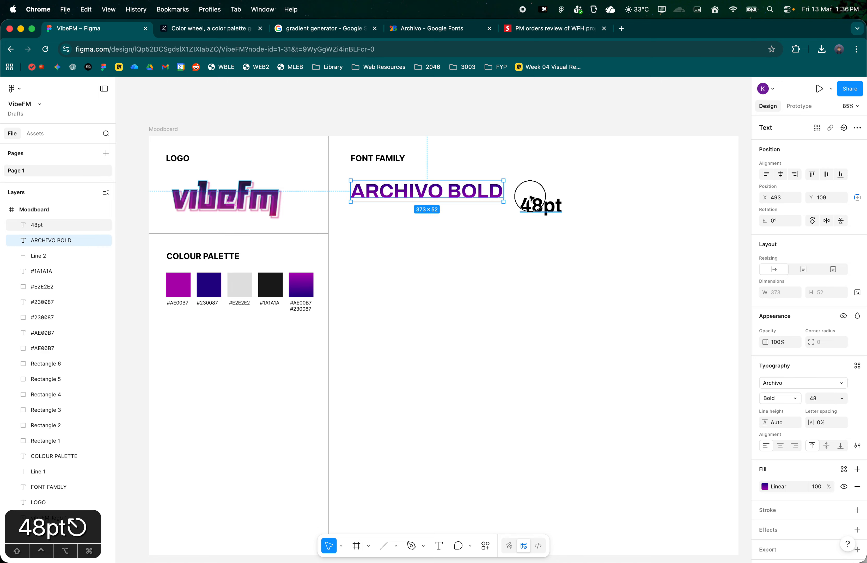
click(794, 384)
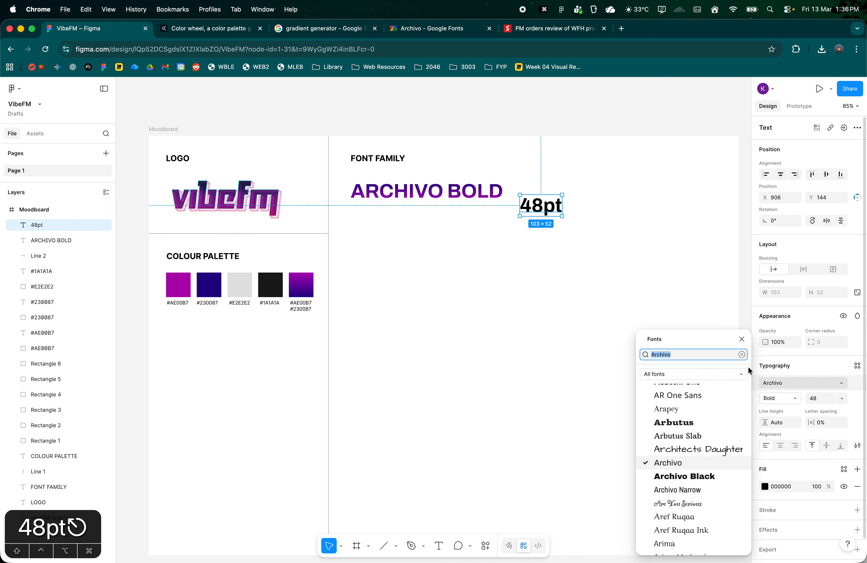
text(Inter)
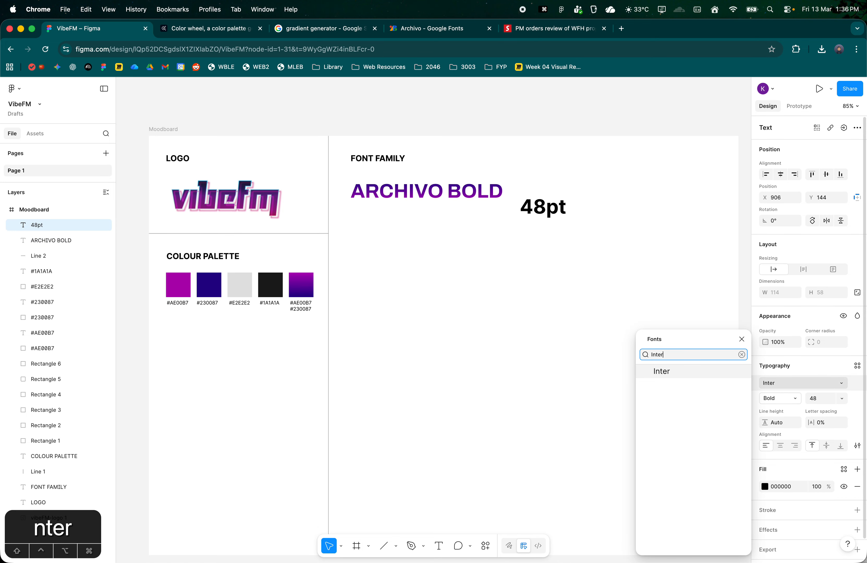
click(707, 371)
- Set the 48pt label's font size to 12
click(821, 400)
text(12)
key(Tab)
click(532, 233)
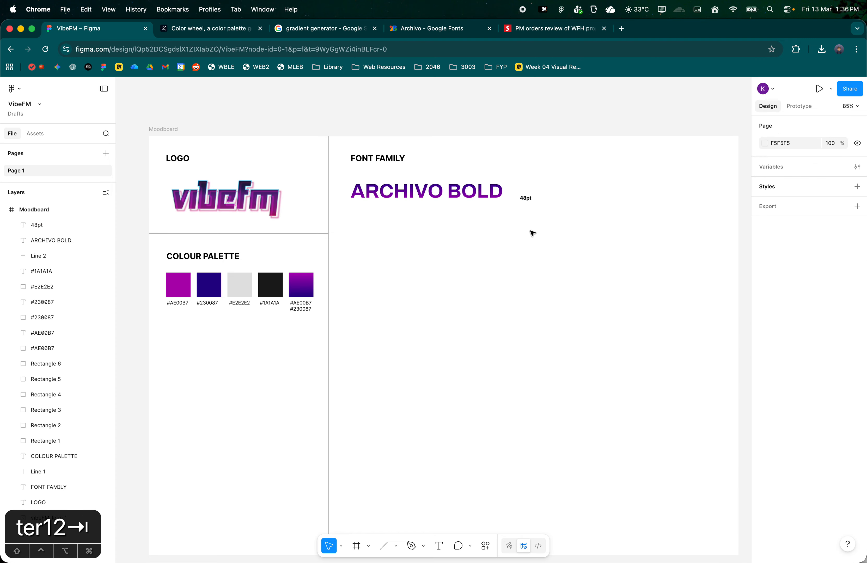
- Set the 48pt label's font size to 16 and its weight to Regular
click(526, 198)
click(827, 398)
text(1)
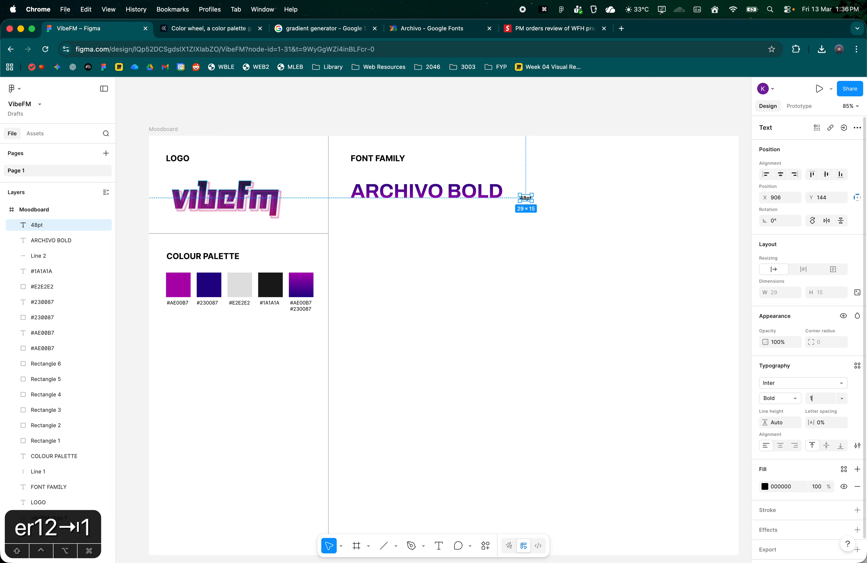
text(6)
key(Return)
click(606, 267)
click(528, 199)
key(cmd+b)
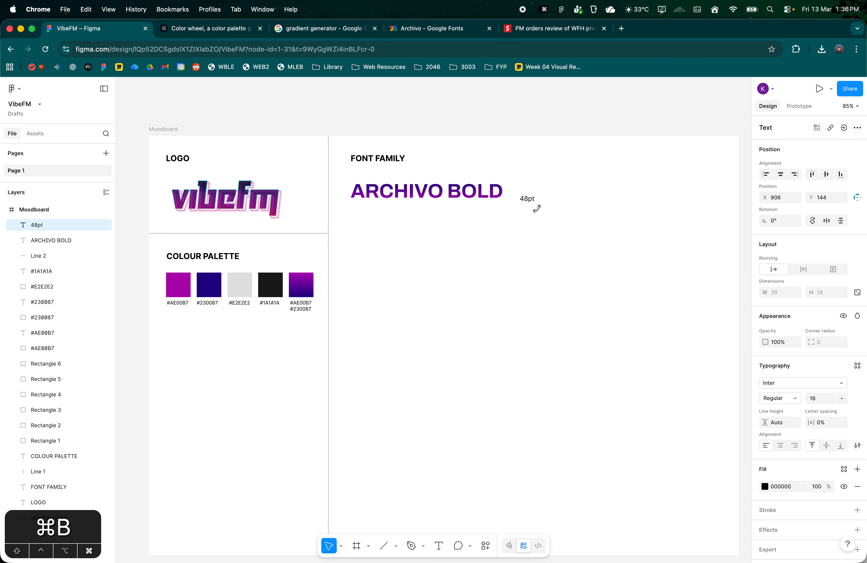
- Move the 48pt label to X 921, Y 132 and change its text to "Heading Font — 48pt"
click(537, 209)
mouse_move(534, 201)
mouse_down()
mouse_move(549, 195)
mouse_move(538, 197)
mouse_up()
key(Return)
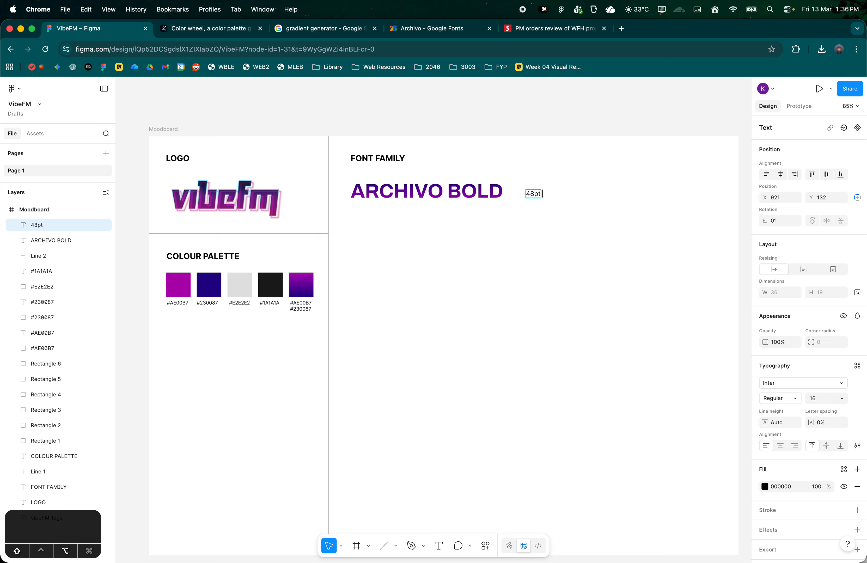
key(BackSpace)
key(BackSpace)
key(BackSpace)
key(Left)
key(Left)
key(Left)
key(Left)
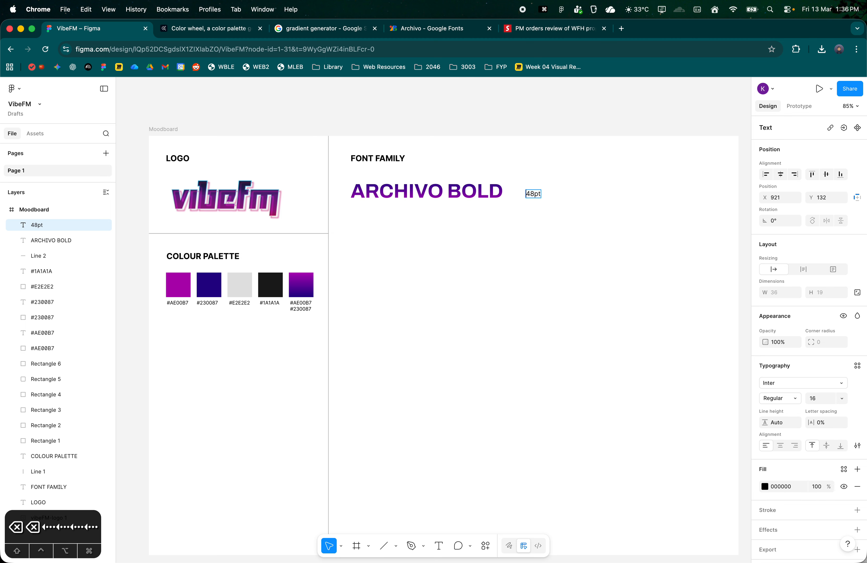
text(Heading Fon)
text(t —)
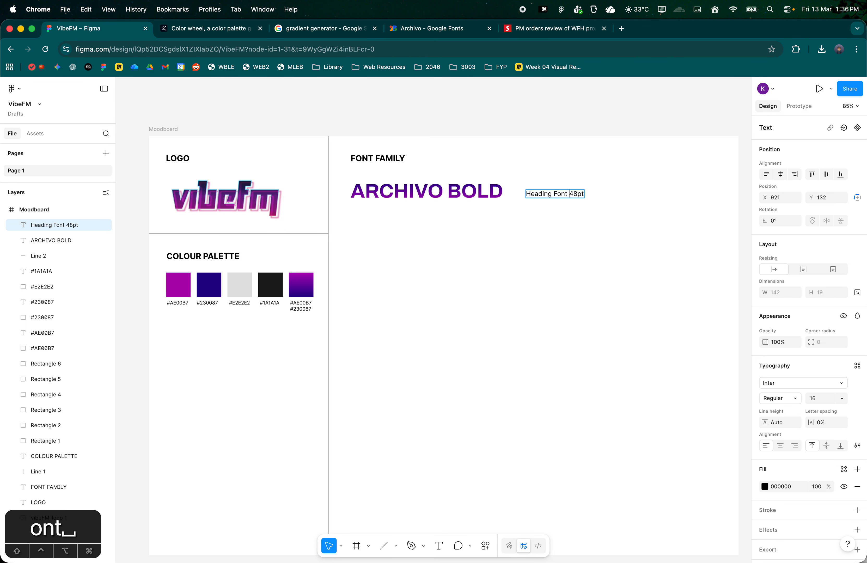
key(Escape)
key(Escape)
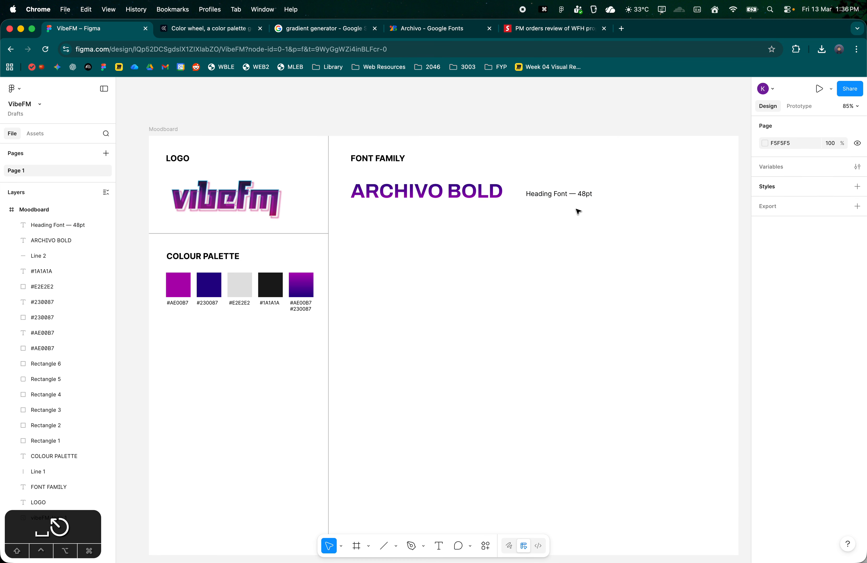
- Shift the "Heading Font — 48pt" label slightly closer to the ARCHIVO BOLD sample
drag(579, 197, 576, 201)
click(573, 221)
scroll(570, 221, up, 1)
- Compare the ARCHIVO BOLD sample with The Star's article headline and return to the VibeFM file
click(466, 197)
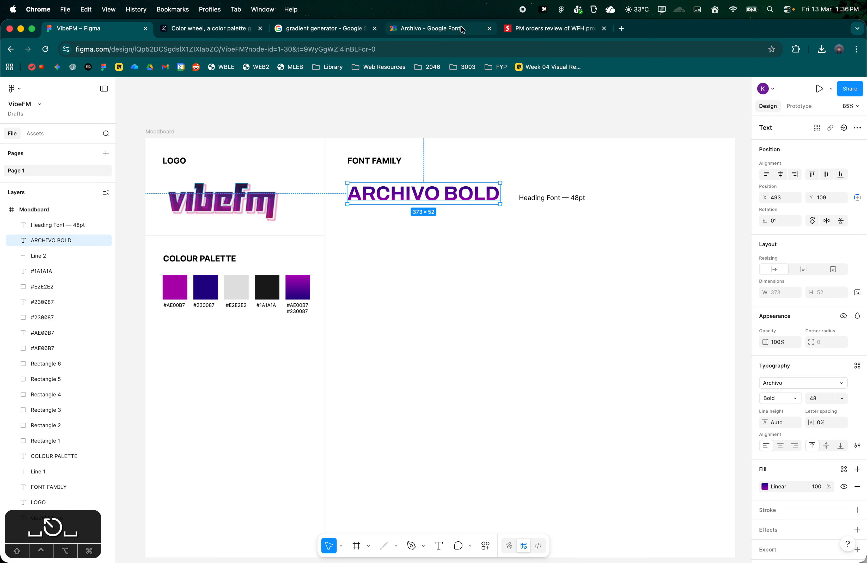
click(531, 32)
drag(246, 231, 132, 225)
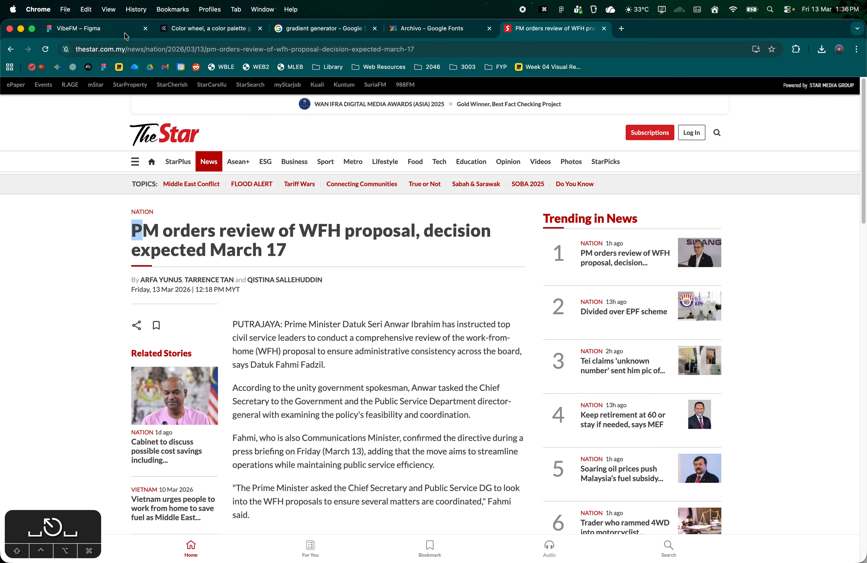
click(78, 28)
- Move the ARCHIVO BOLD sample and its heading label up together, placing the sample at Y 101
click(575, 273)
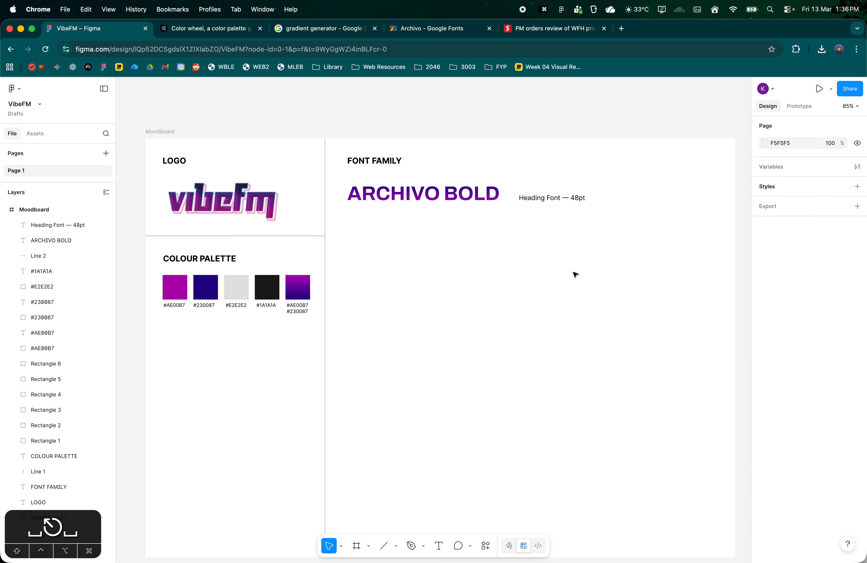
drag(575, 273, 454, 191)
click(461, 229)
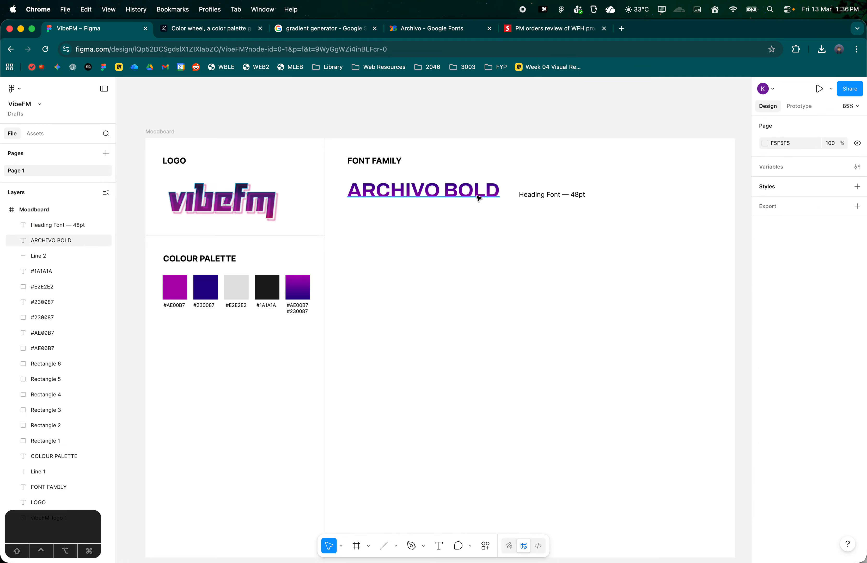
- Examine The Star's article headline and its Trending in News and Related Stories subheadings, and return to the VibeFM file
click(567, 29)
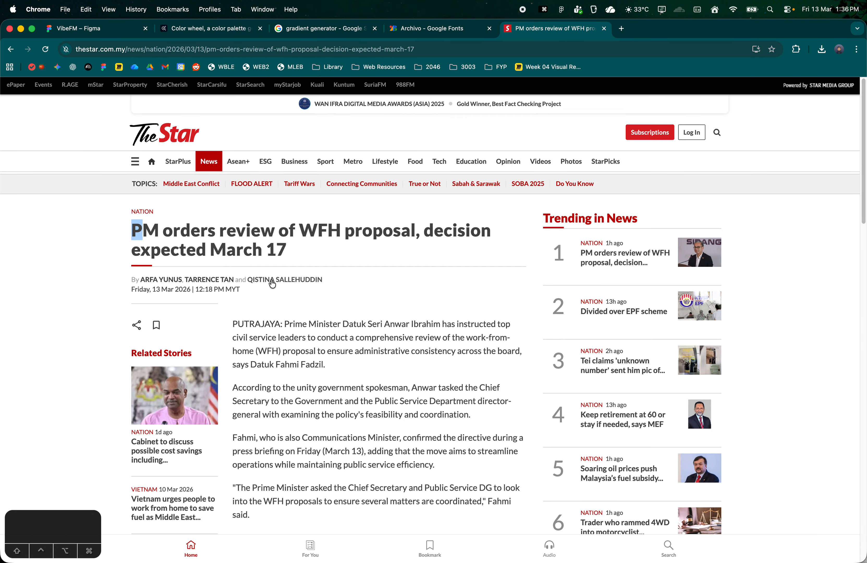
scroll(204, 293, down, 2)
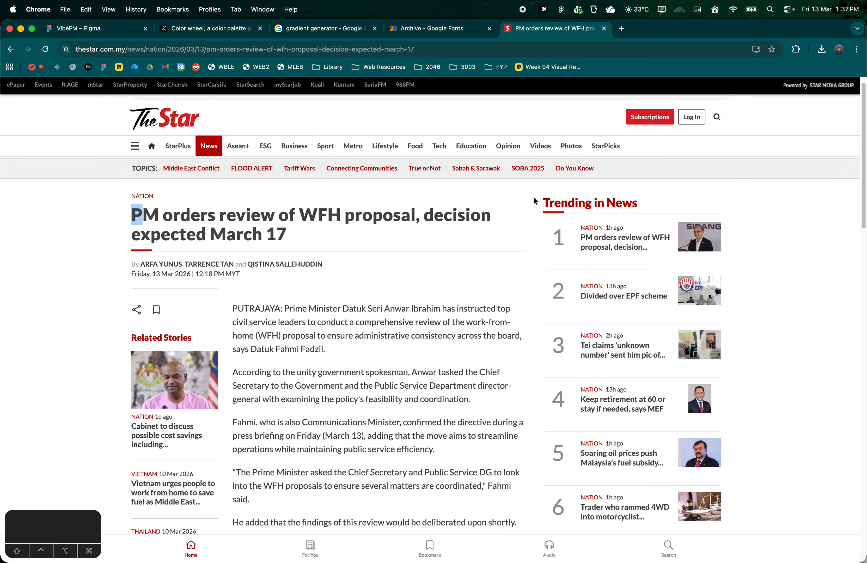
drag(535, 201, 647, 204)
drag(132, 337, 194, 338)
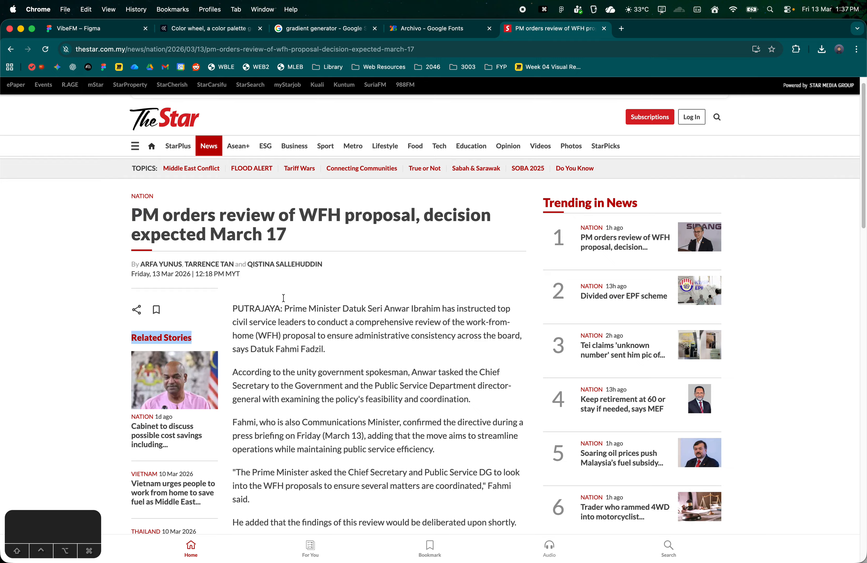
drag(543, 202, 656, 207)
mouse_move(193, 344)
mouse_down()
mouse_move(133, 338)
mouse_move(193, 338)
mouse_up()
double_click(566, 199)
triple_click(567, 200)
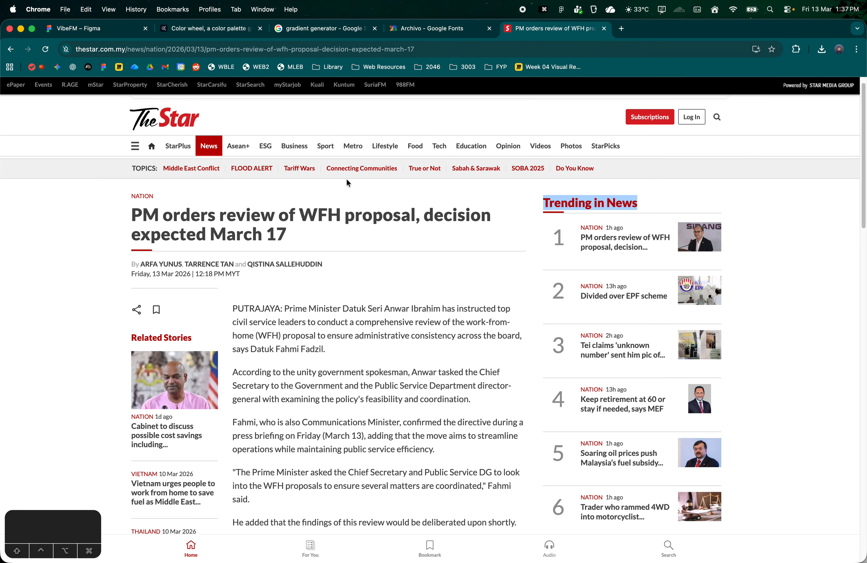
click(141, 331)
triple_click(263, 215)
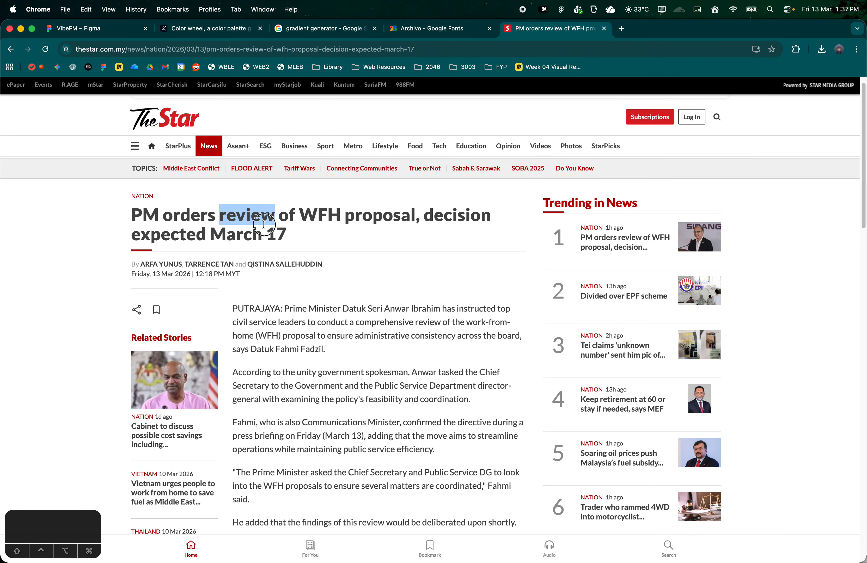
click(92, 28)
click(449, 194)
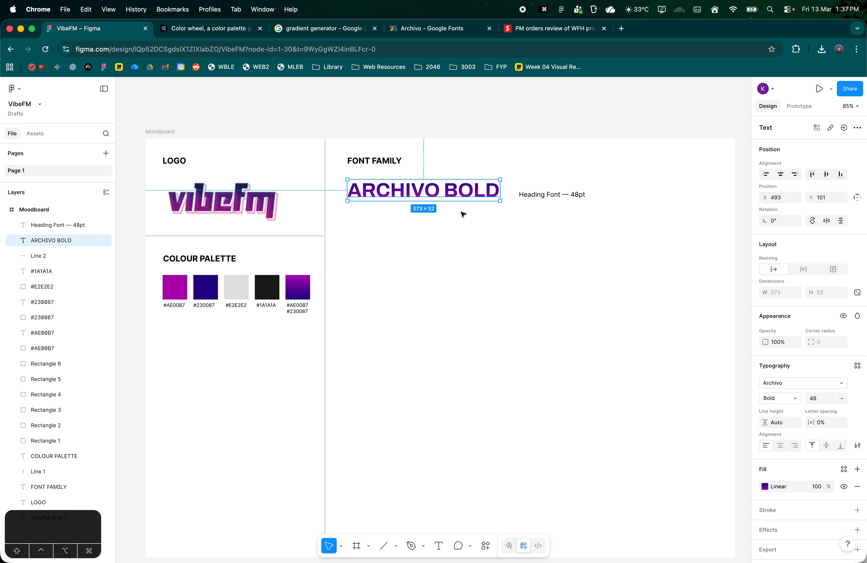
click(463, 213)
key(t)
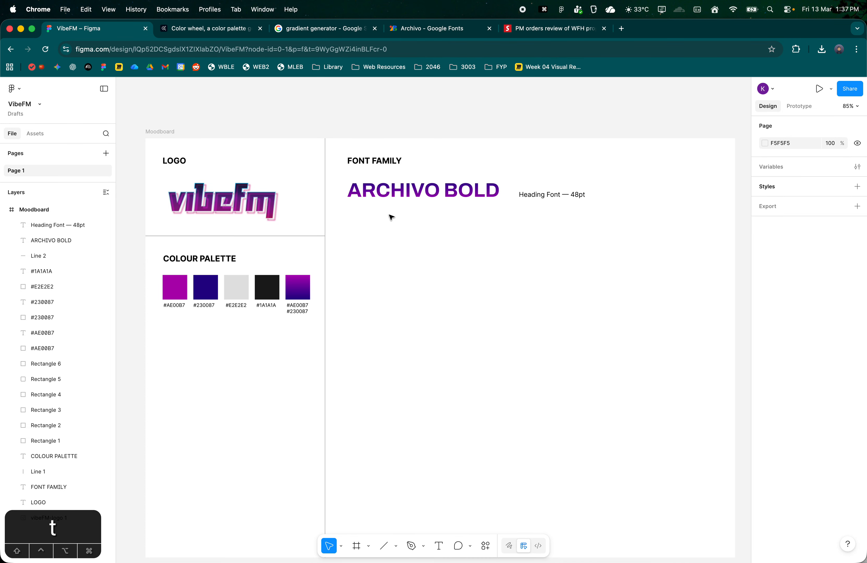
click(352, 219)
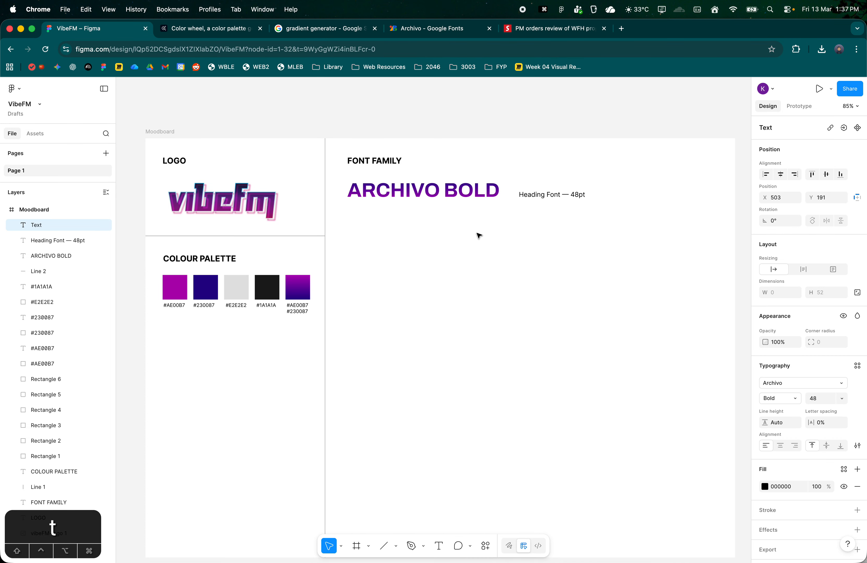
- Look up the Inter font on Google Fonts and return to the VibeFM file
click(450, 35)
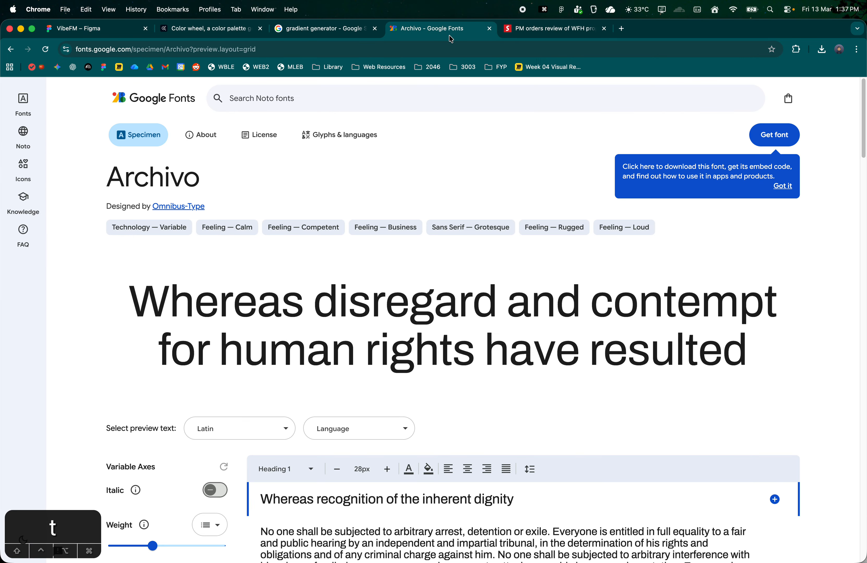
click(368, 111)
text(I)
key(Return)
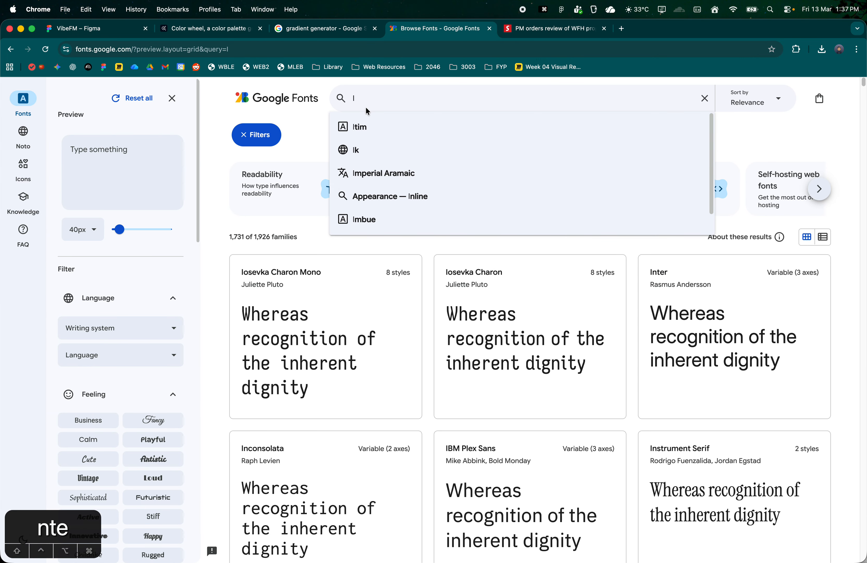
text(nter)
key(Return)
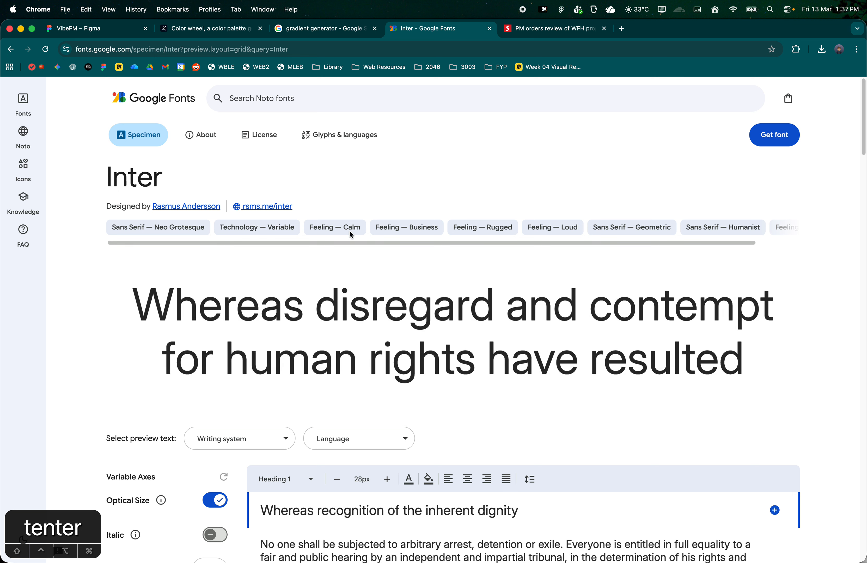
click(84, 28)
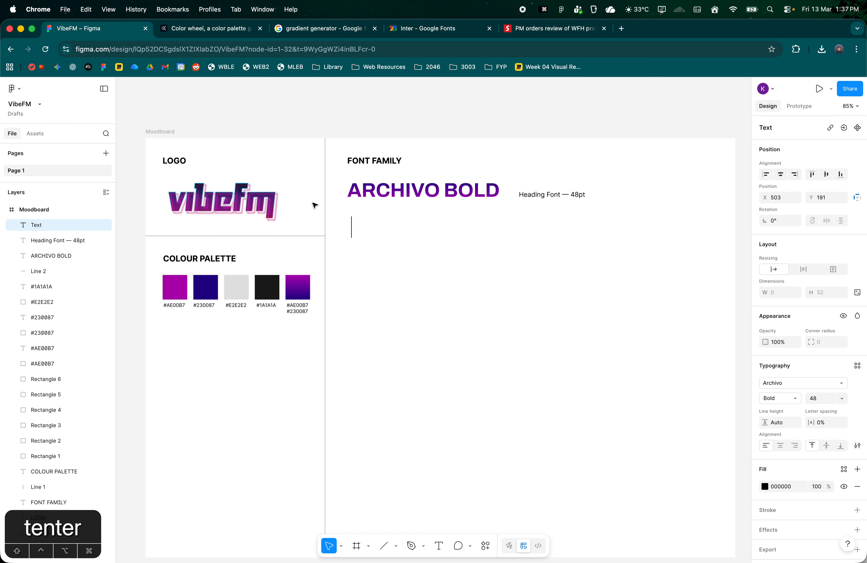
- Add the text "Inter Semibold" below the ARCHIVO BOLD sample
double_click(377, 161)
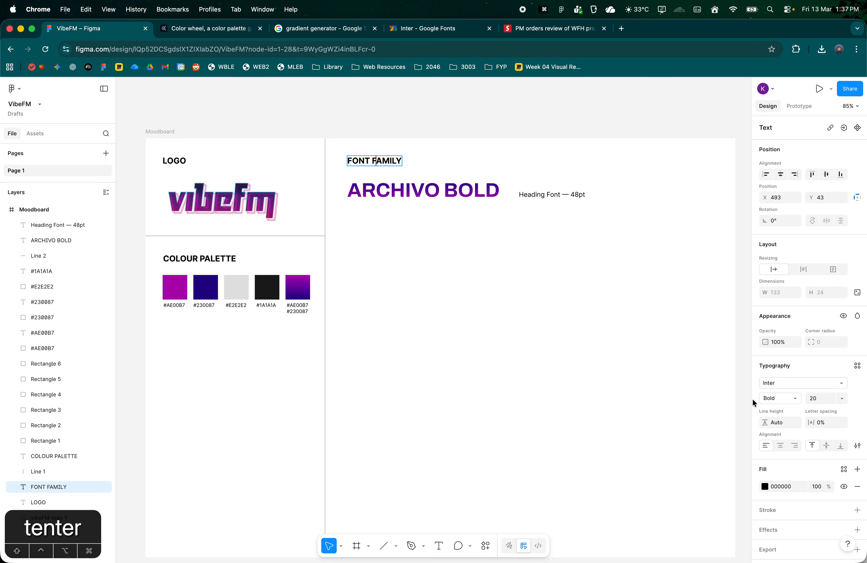
key(Escape)
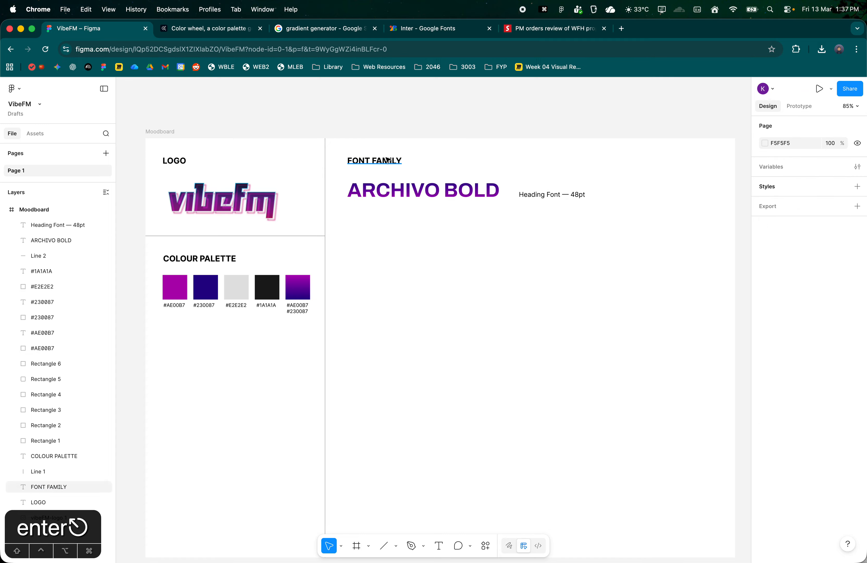
key(t)
click(363, 218)
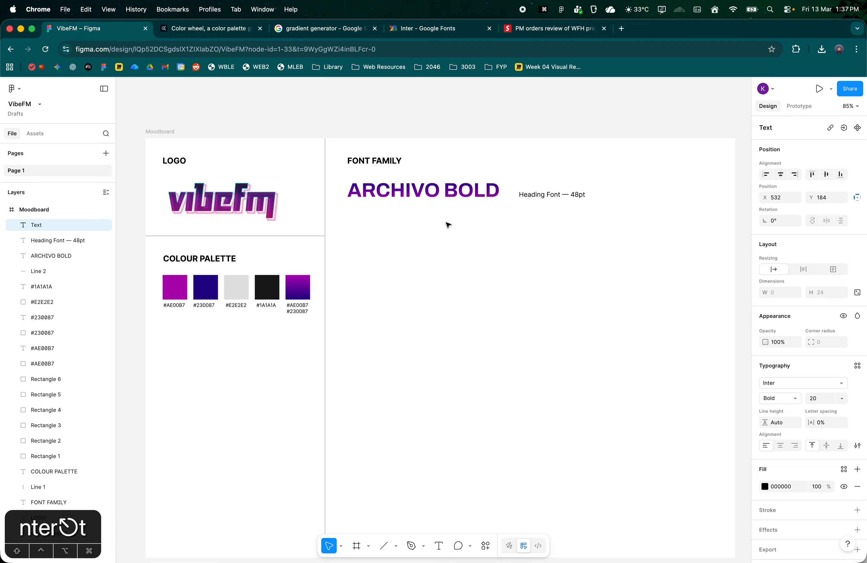
text(Inter Semi)
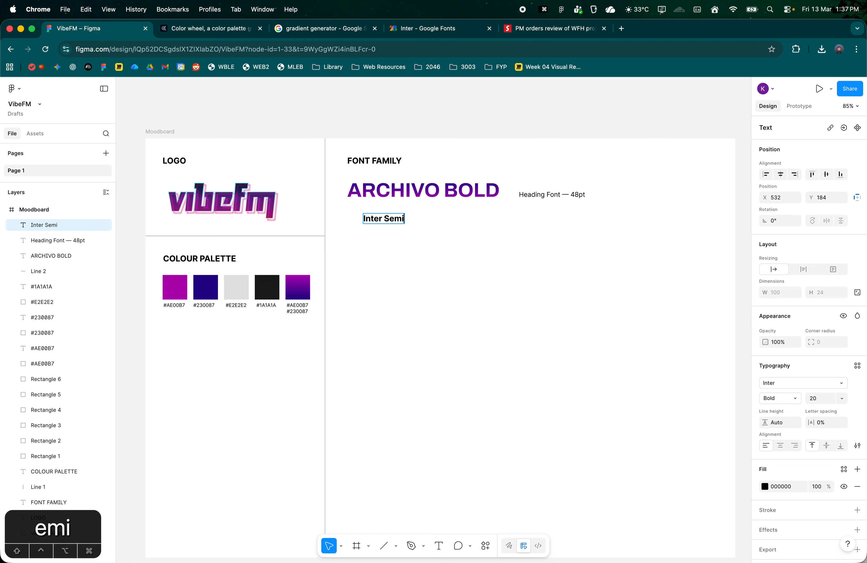
text(bold)
key(Escape)
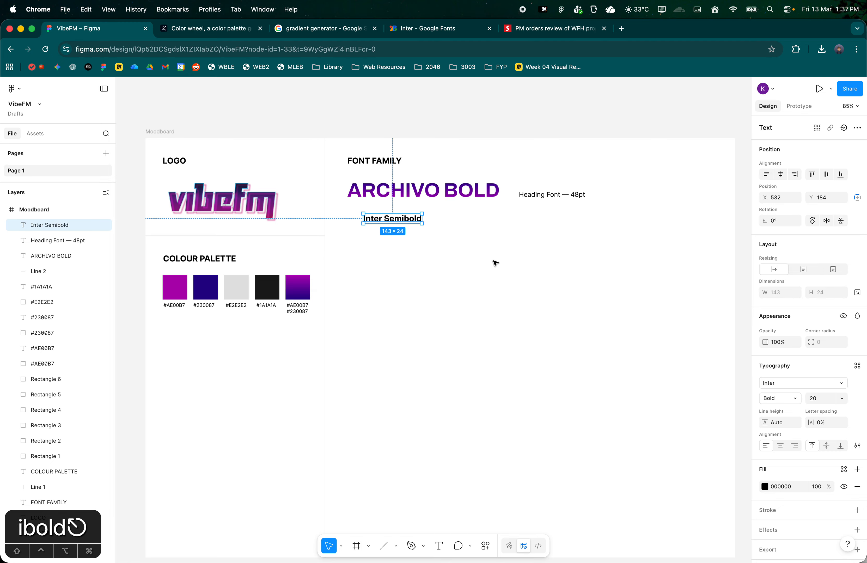
- Set the Inter Semibold text's weight to Semi Bold and left-align it with the FONT FAMILY heading at X 493, Y 176
click(789, 400)
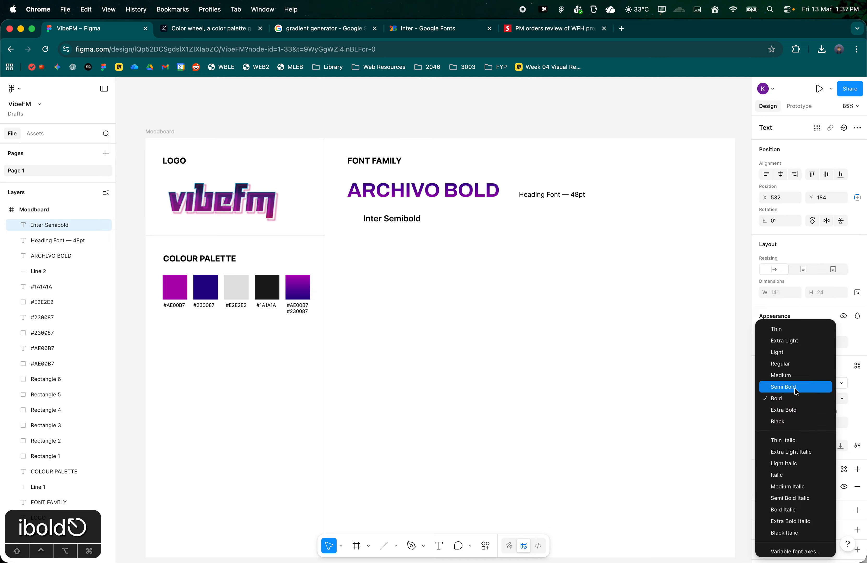
click(797, 390)
click(434, 231)
drag(415, 224, 399, 220)
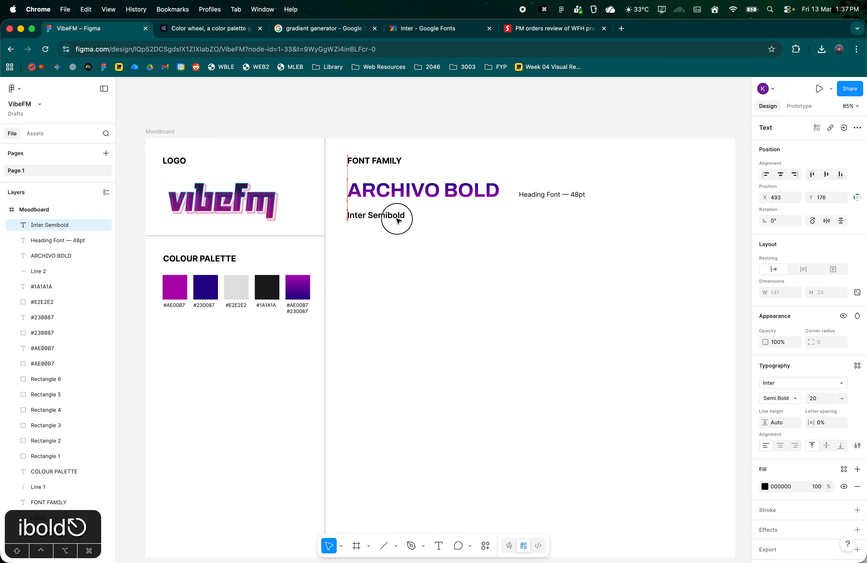
- Set the Inter Semibold sample's font size to 32
click(837, 400)
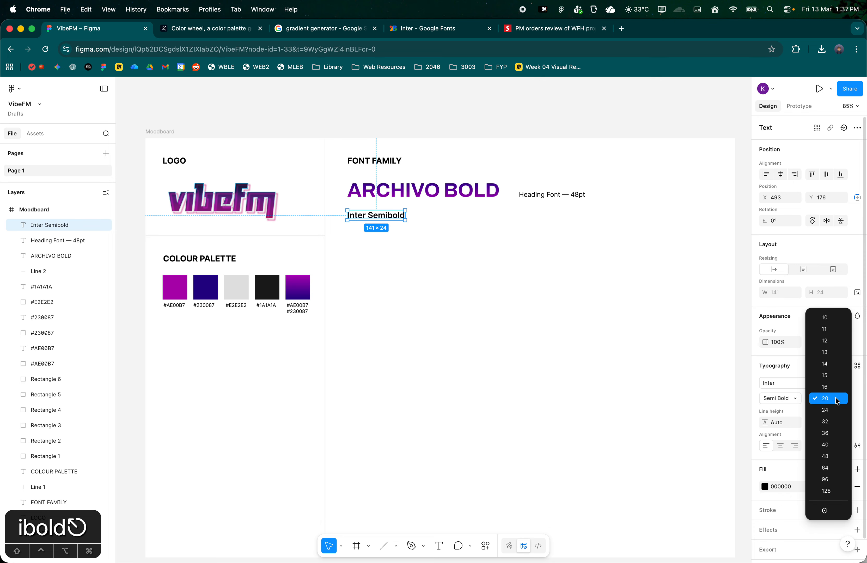
click(834, 421)
click(617, 323)
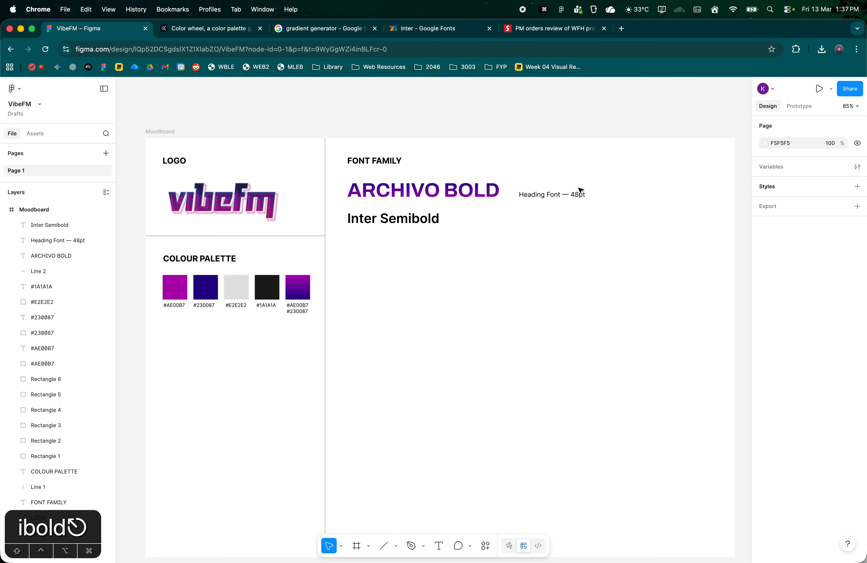
click(582, 197)
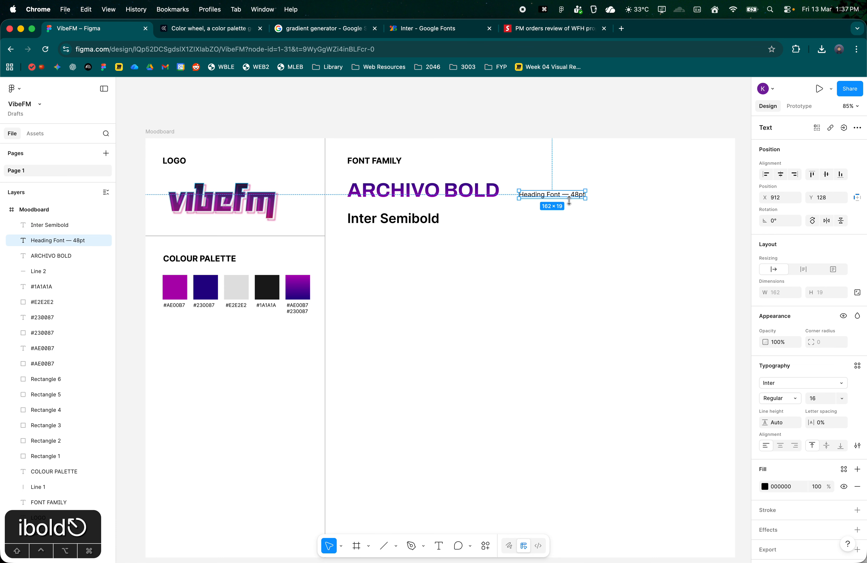
click(454, 222)
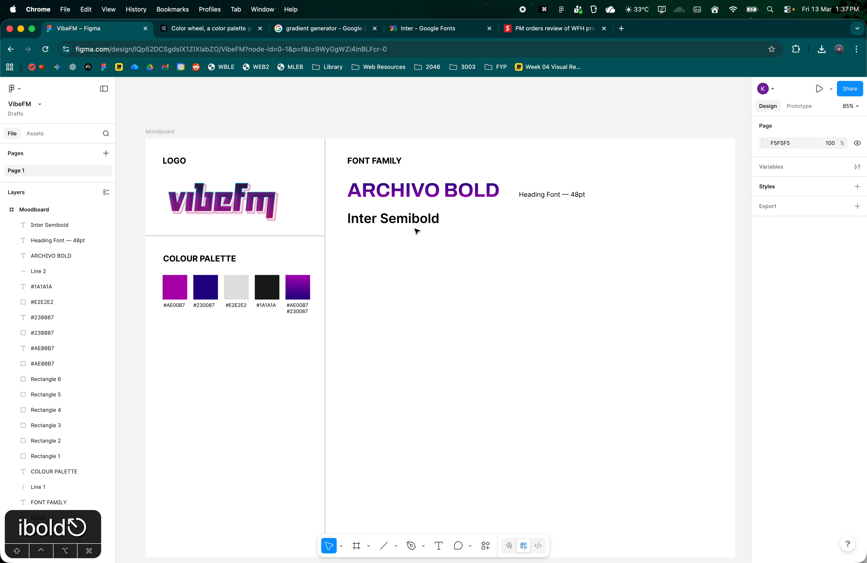
click(421, 192)
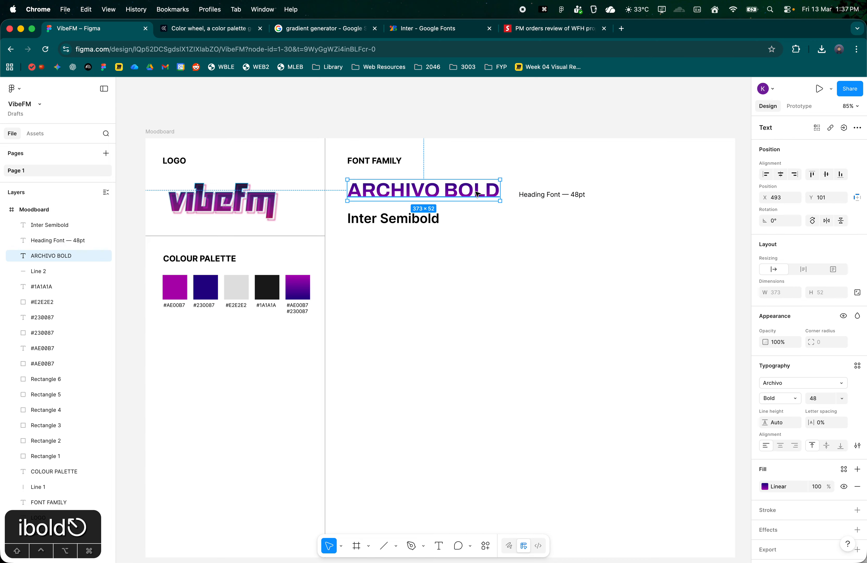
click(395, 219)
click(563, 194)
click(397, 225)
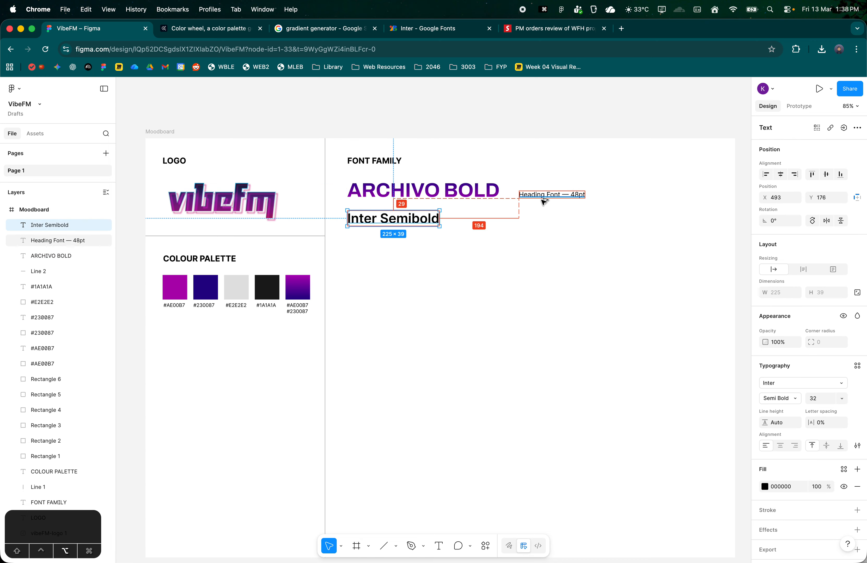
click(552, 194)
drag(552, 194, 556, 224)
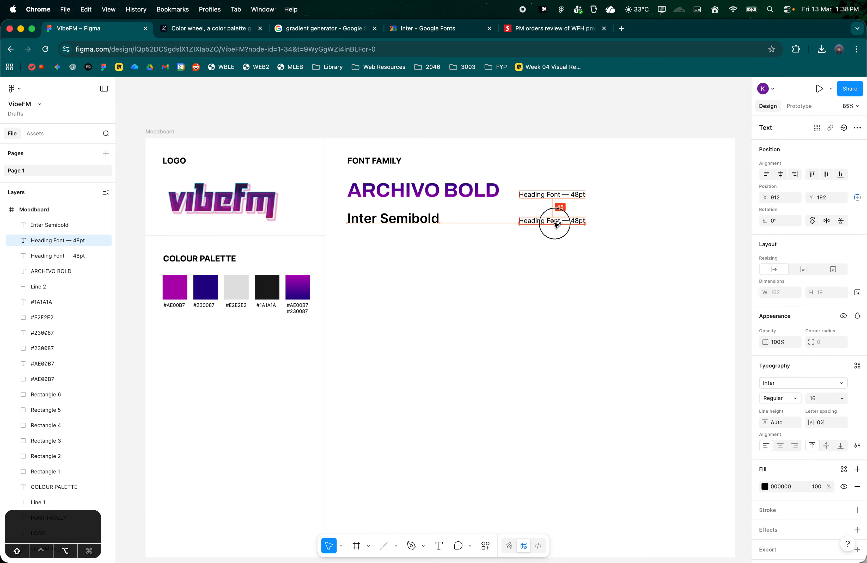
click(556, 246)
key(super+z)
key(super+z)
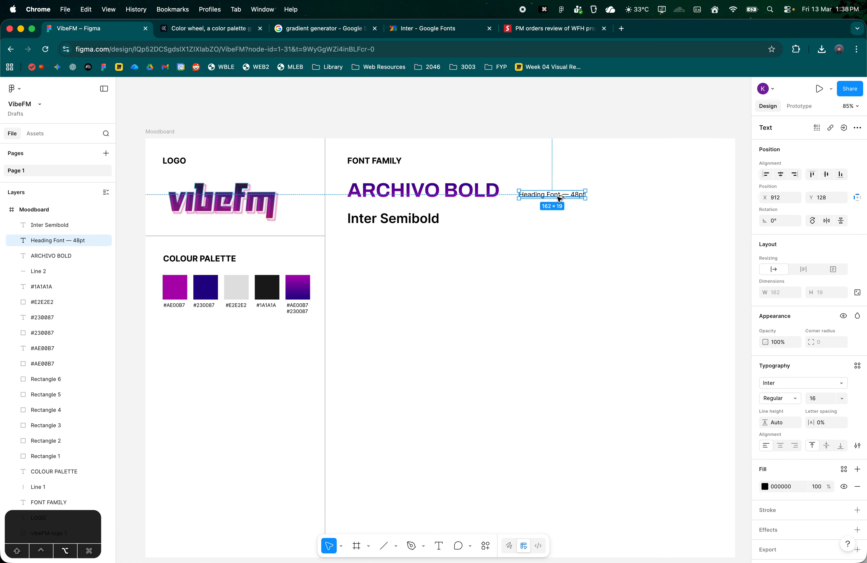
- Duplicate the "Heading Font — 48pt" label beside Inter Semibold at X 912, Y 191, and change its text to "Sub-Heading Font — 32pt"
drag(561, 197, 558, 223)
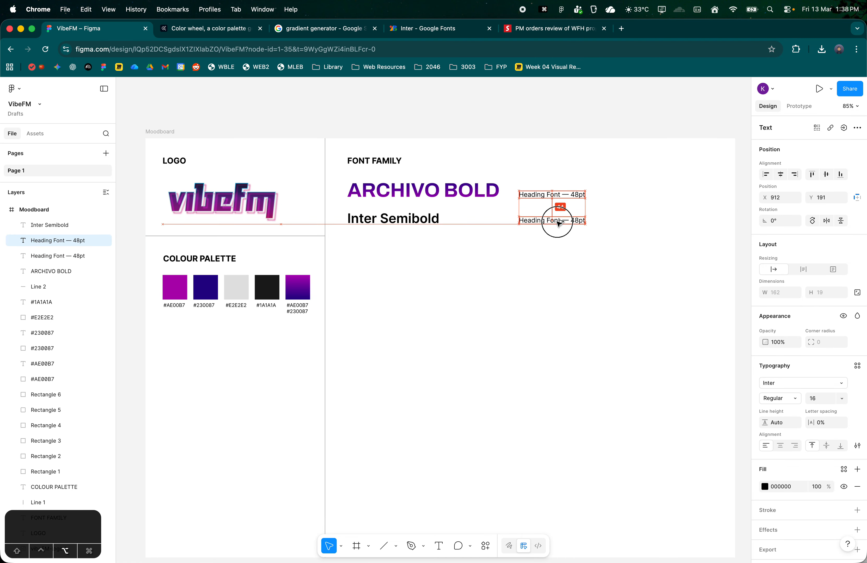
double_click(558, 221)
click(535, 220)
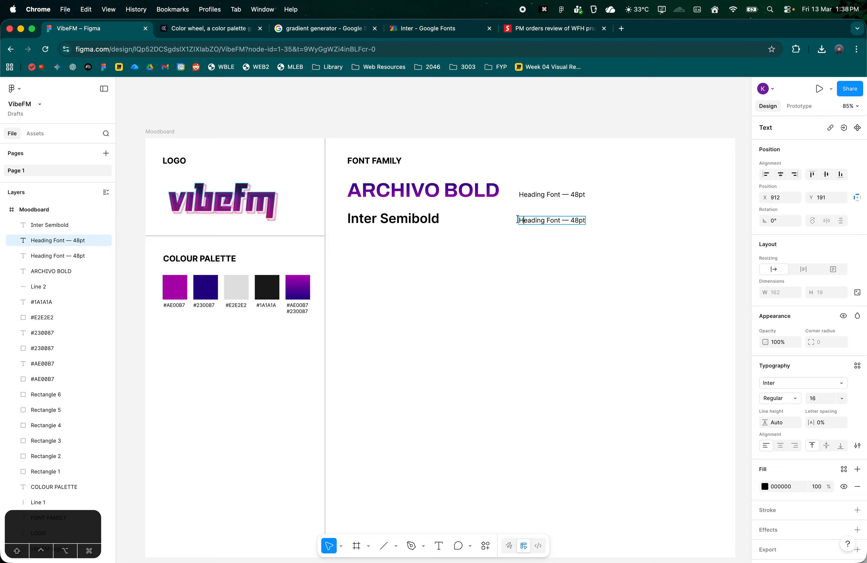
text(Sub-)
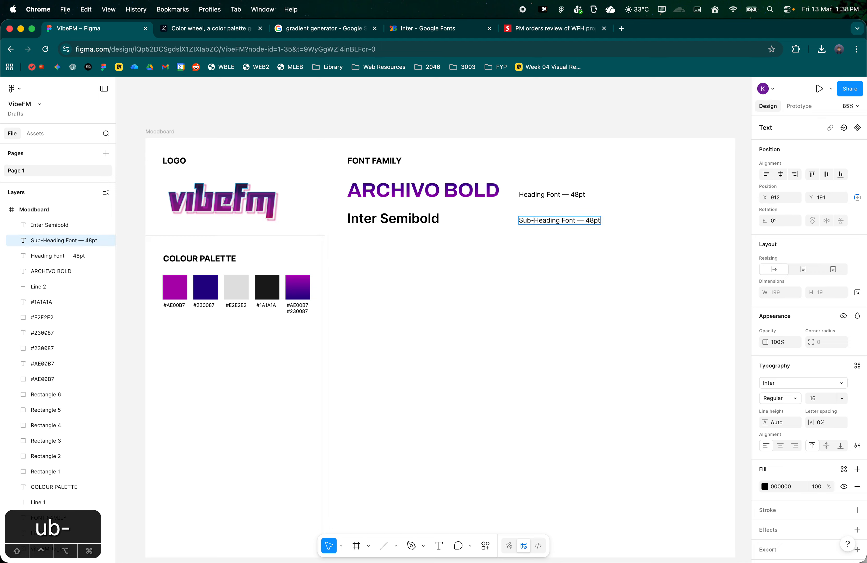
click(585, 220)
key(shift+Right)
key(shift+Right)
text(32)
key(Escape)
click(638, 238)
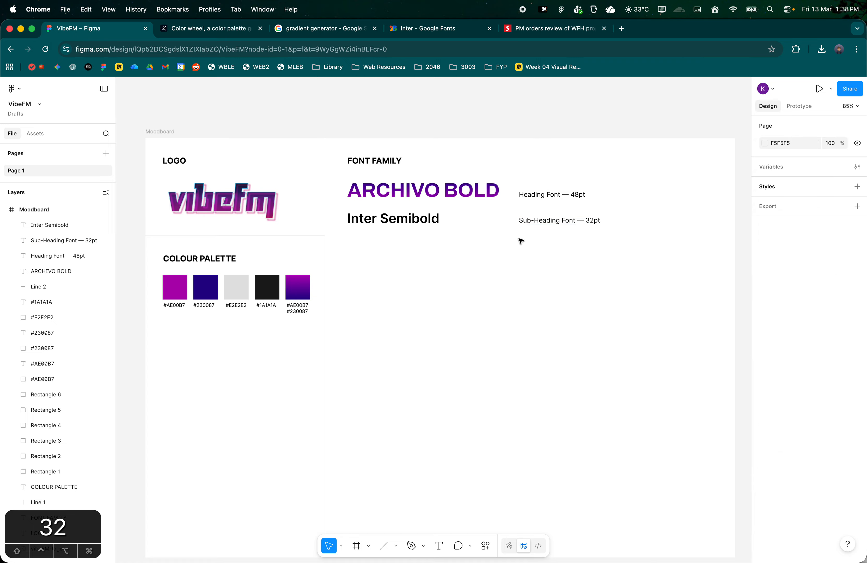
- Move the Inter Semibold sample and its sub-heading label up slightly together, with the label at Y 186
click(421, 222)
click(450, 203)
click(476, 258)
drag(578, 248, 390, 218)
click(408, 242)
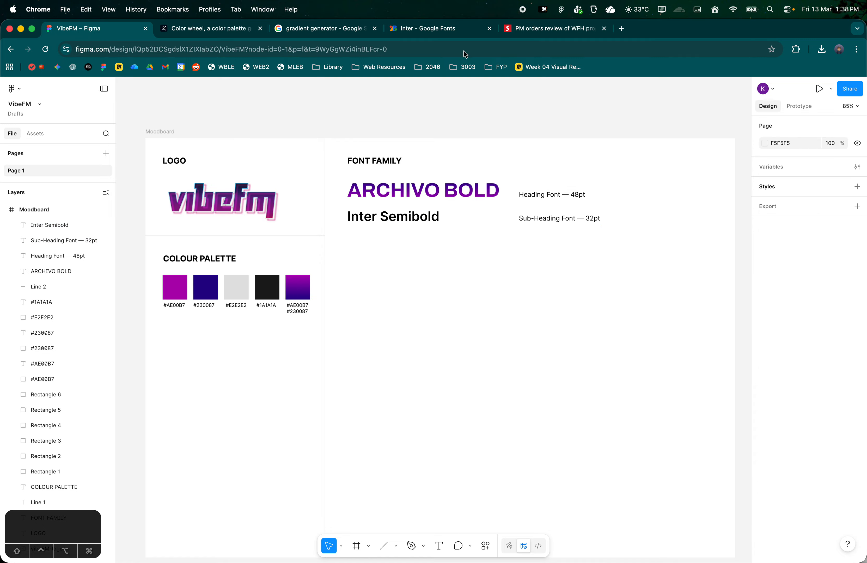
- Examine the opening body paragraph of The Star's article and return to the VibeFM file
click(513, 35)
drag(232, 309, 346, 353)
click(232, 311)
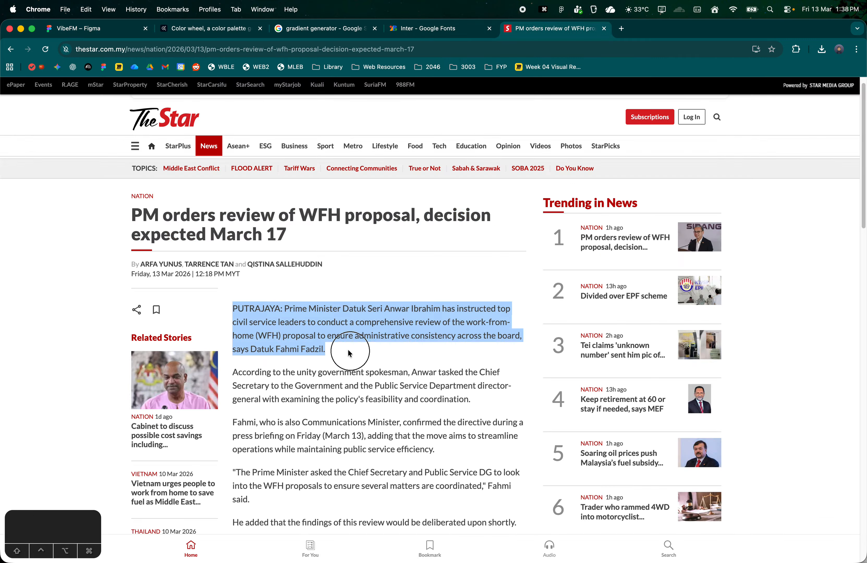
click(354, 355)
click(76, 26)
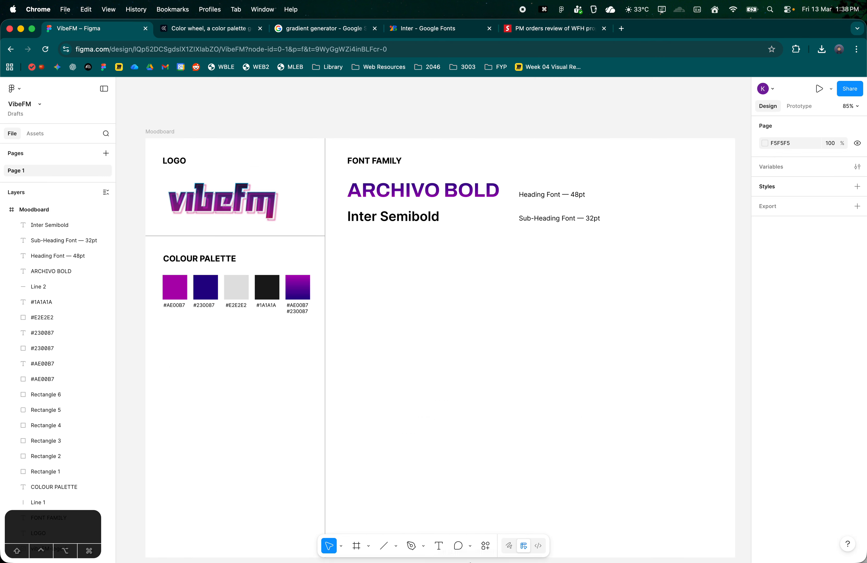
- Open the Moodboard Demo Assets folder in Finder and preview Lorem Ipsum.txt
click(495, 548)
scroll(572, 374, up, 3)
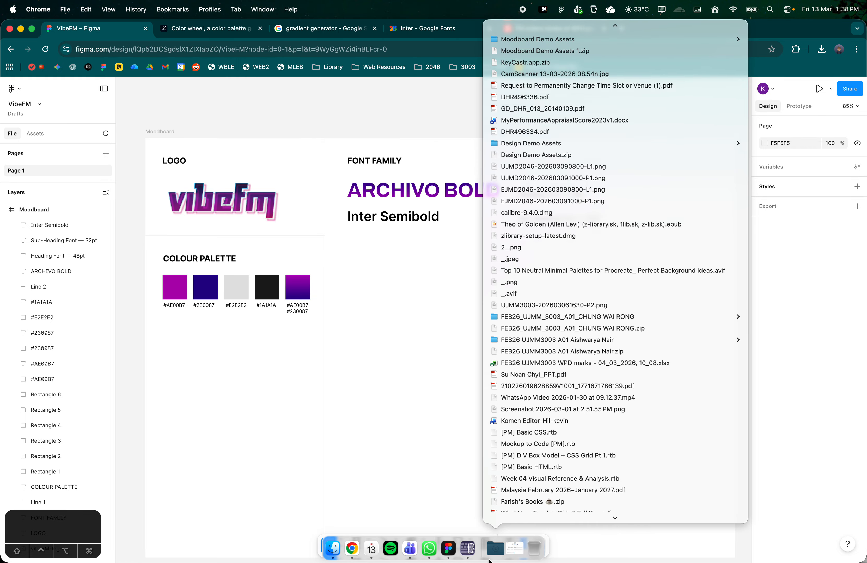
click(495, 548)
click(496, 548)
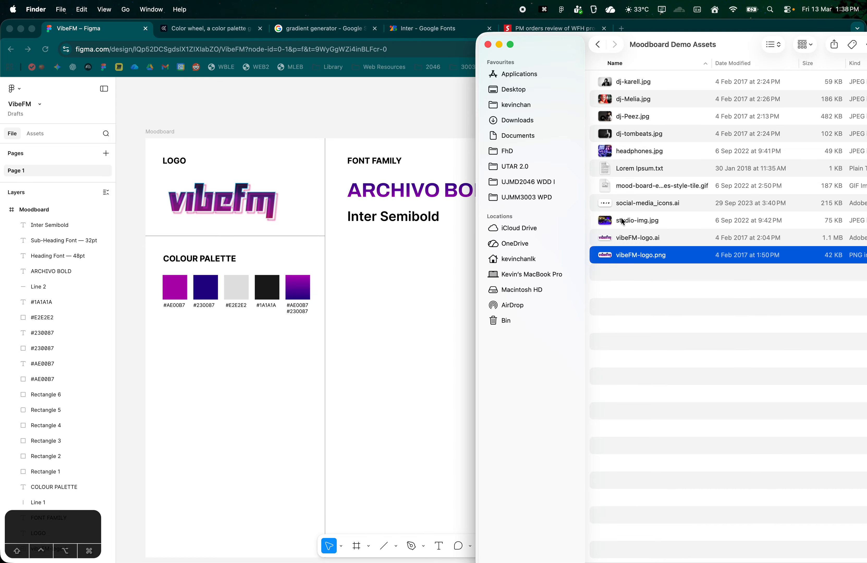
click(657, 169)
key(space)
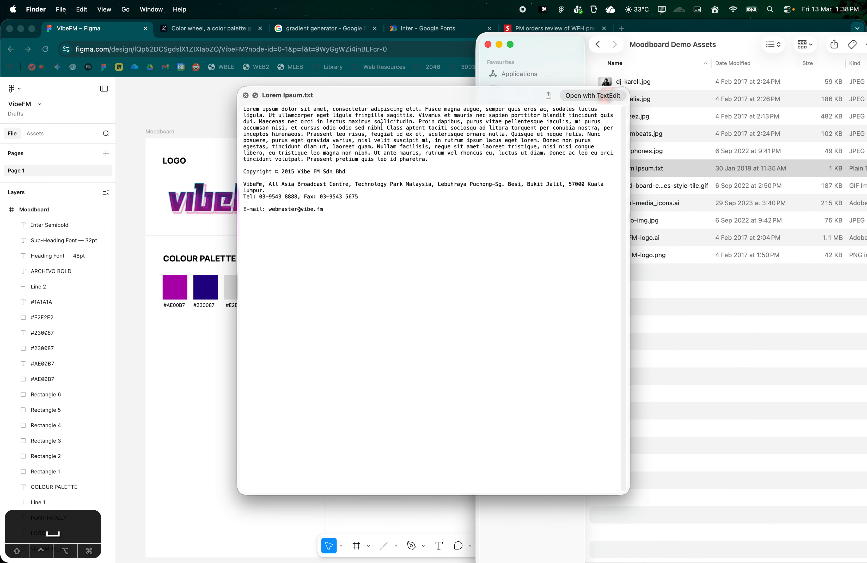
mouse_move(254, 110)
mouse_down()
mouse_move(256, 121)
mouse_move(457, 123)
mouse_move(258, 122)
mouse_up()
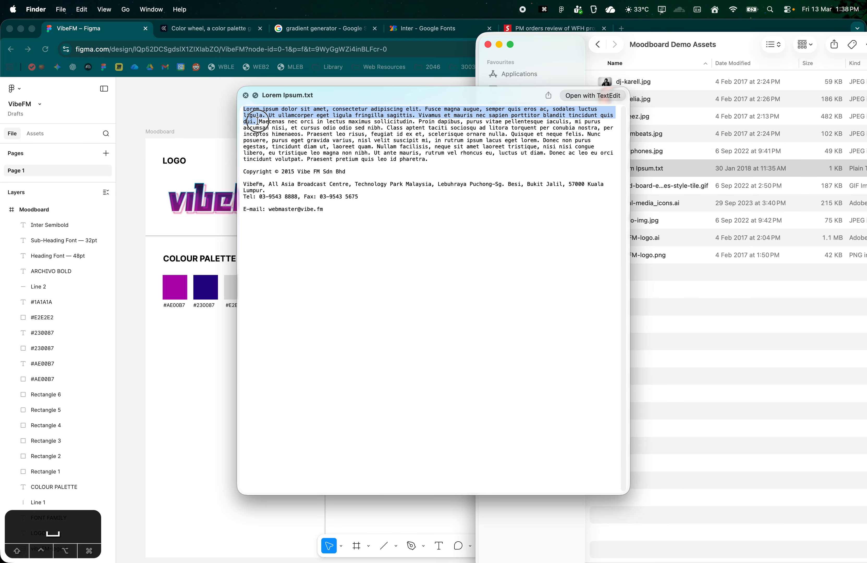
- Open Lorem Ipsum.txt in TextEdit and copy its opening sentences through "tincidunt quis dui."
double_click(686, 167)
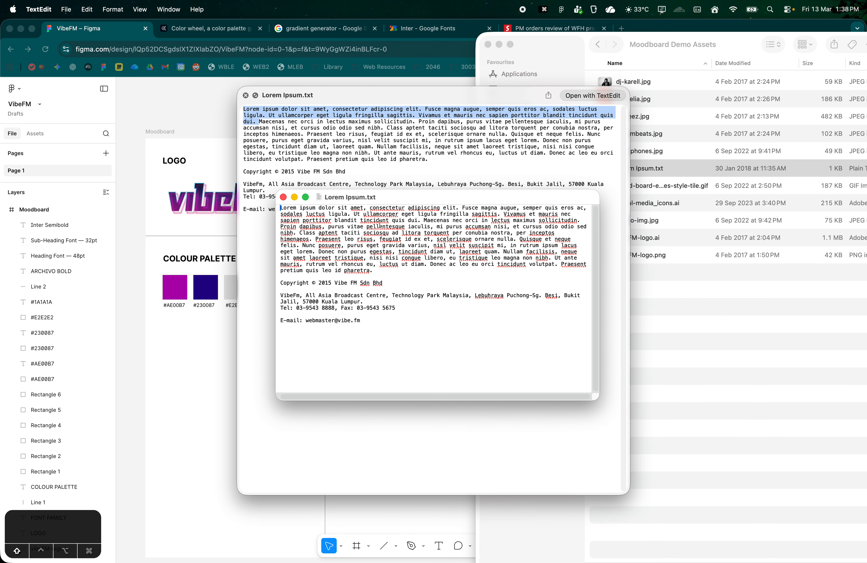
shift+click(420, 220)
key(super+c)
key(super+c)
key(super+c)
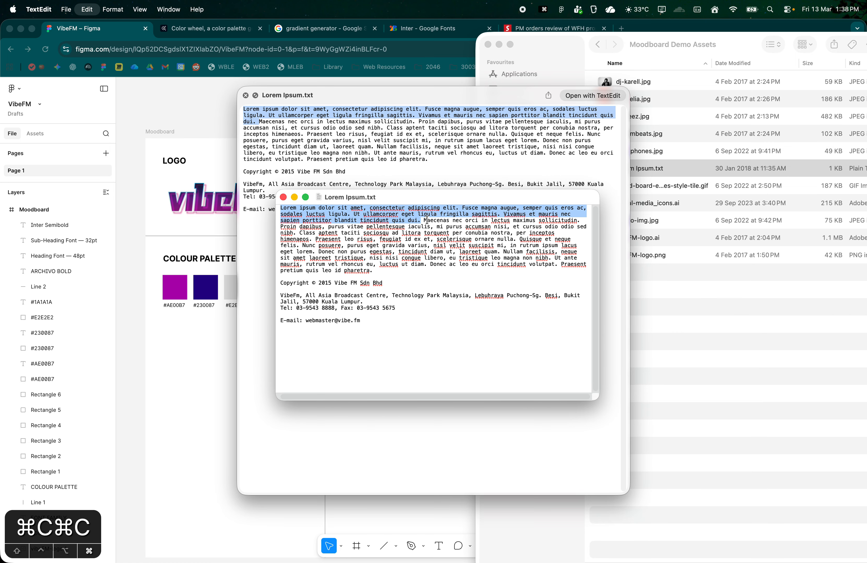
- Back in the VibeFM file, draw a text box about 609 × 159 below Inter Semibold and paste the copied lorem ipsum twice
key(super+Tab)
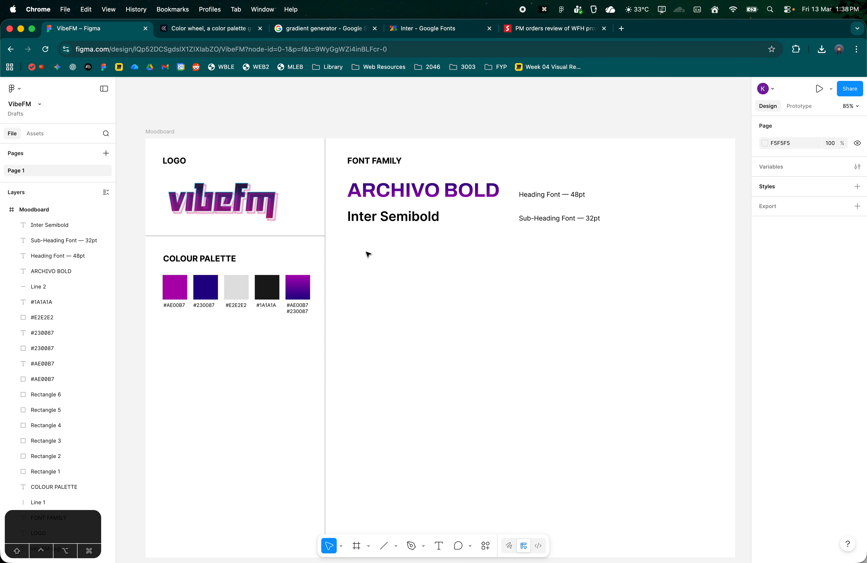
click(440, 545)
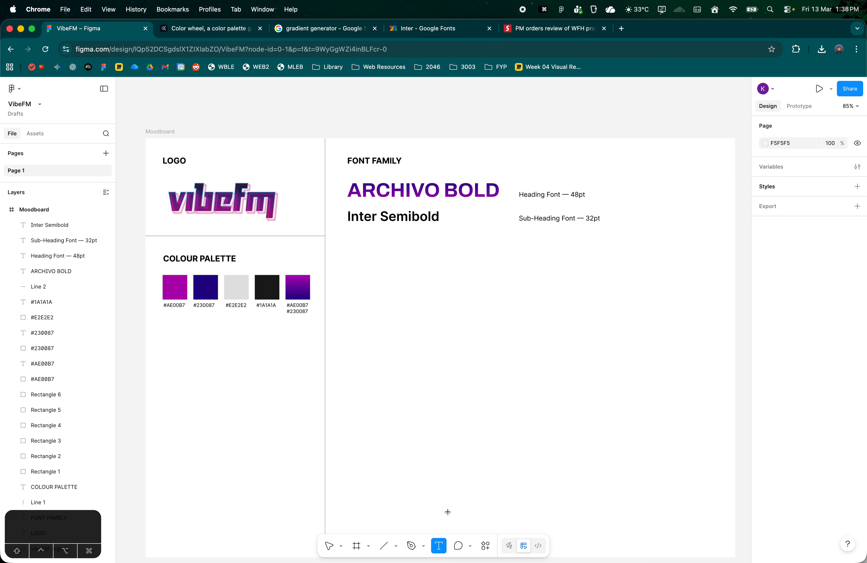
drag(351, 240, 601, 304)
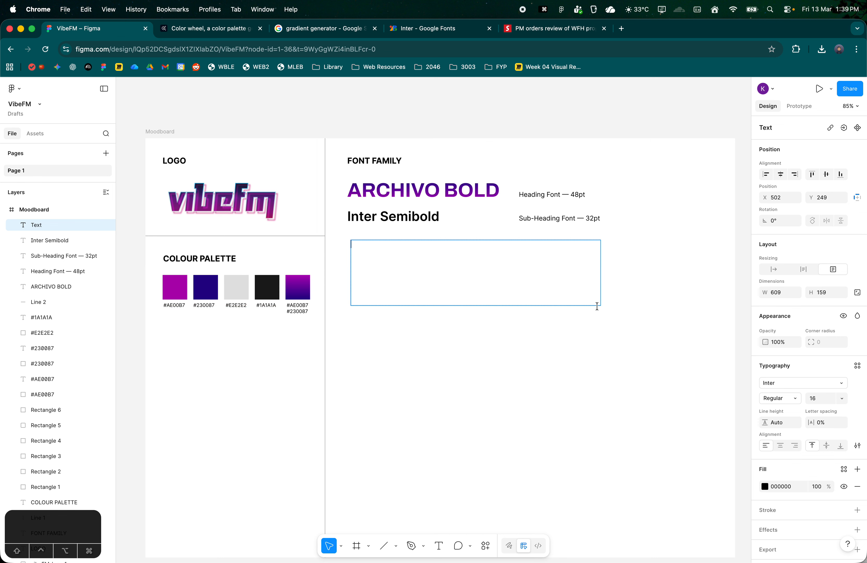
key(super+v)
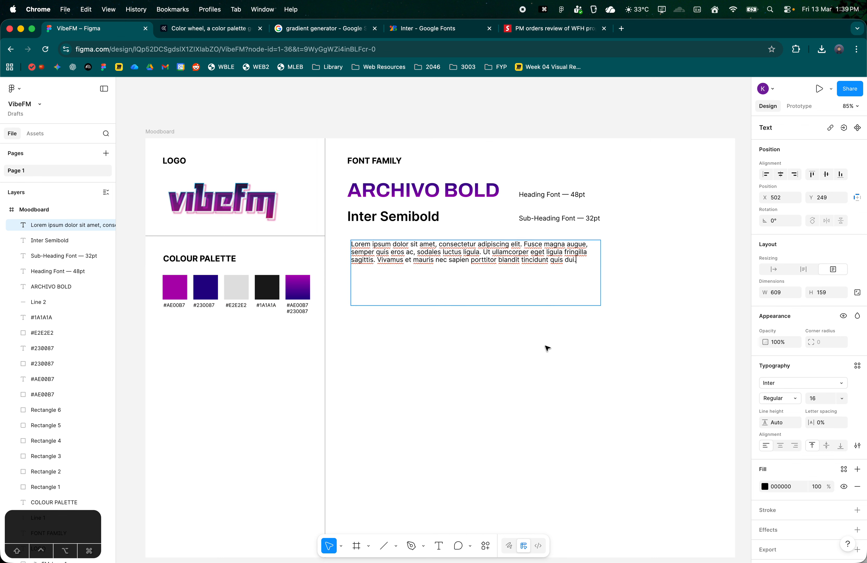
key(super+v)
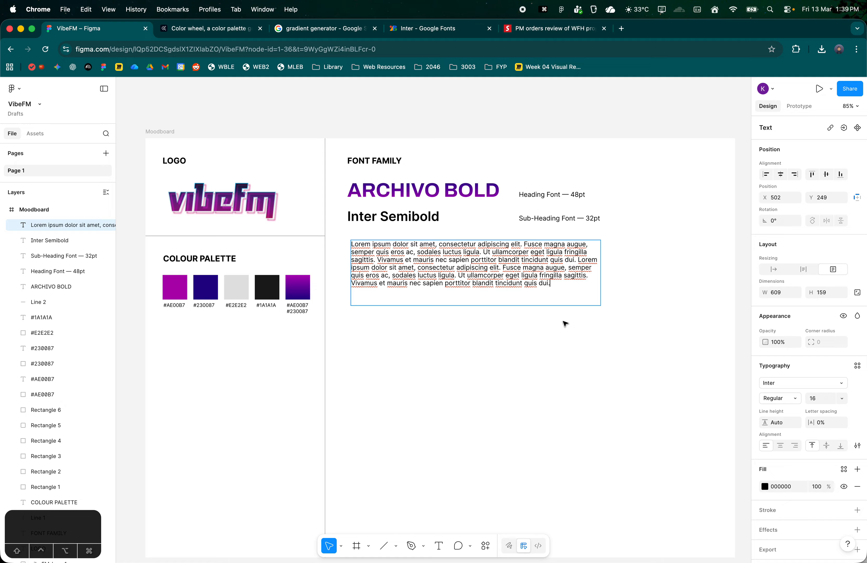
- Fit the lorem ipsum text box's height to its text
key(Escape)
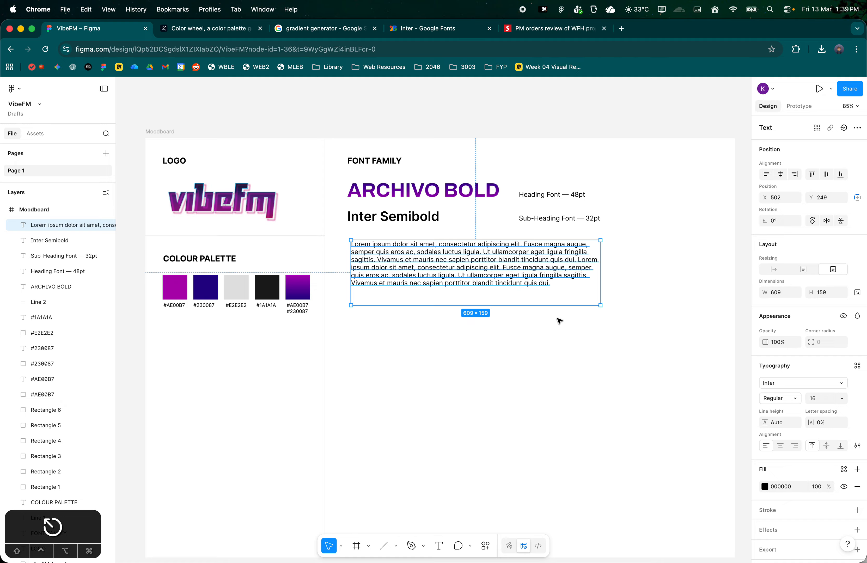
double_click(511, 305)
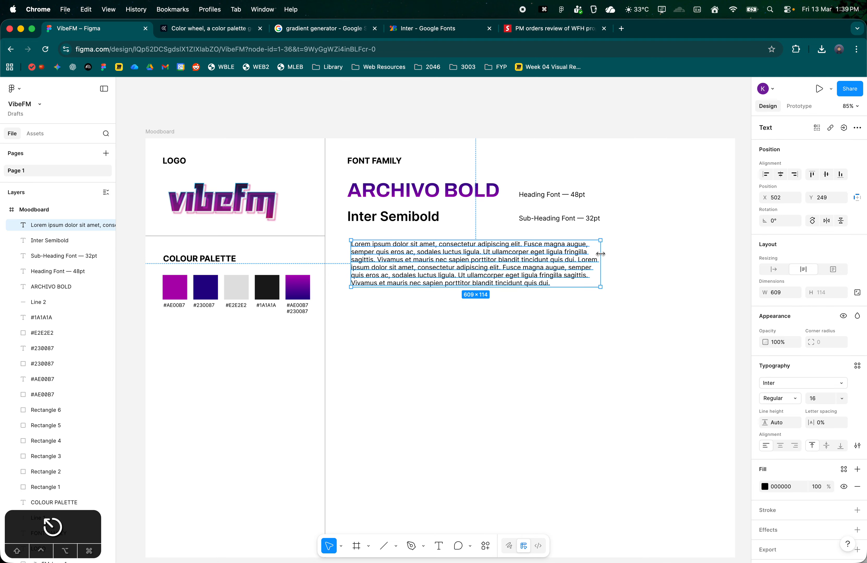
click(636, 267)
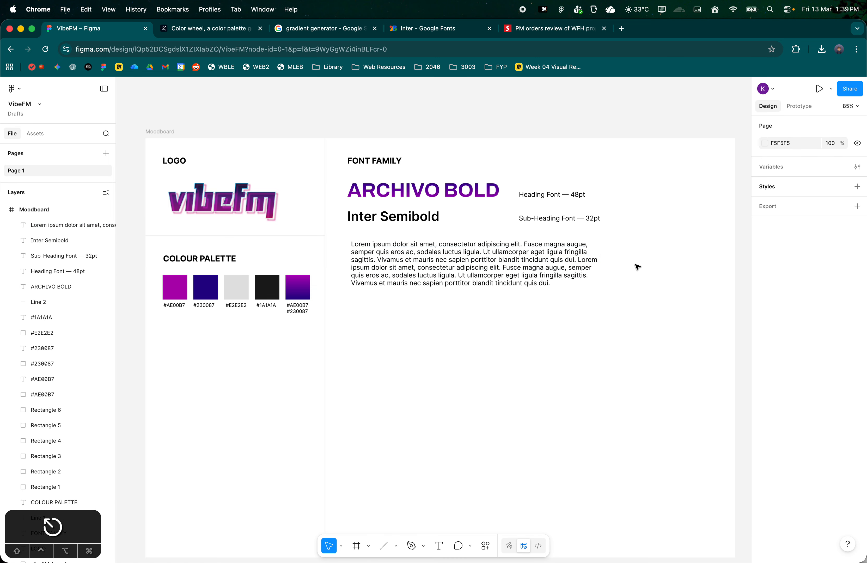
- Move the heading and sub-heading font labels together to X 1166, clear of the paragraph's width
drag(633, 234, 656, 204)
click(657, 279)
- Duplicate the sub-heading label beside the paragraph's last line at X 1166, Y 340, and reword it as "Body Text Font — 32pt"
click(667, 221)
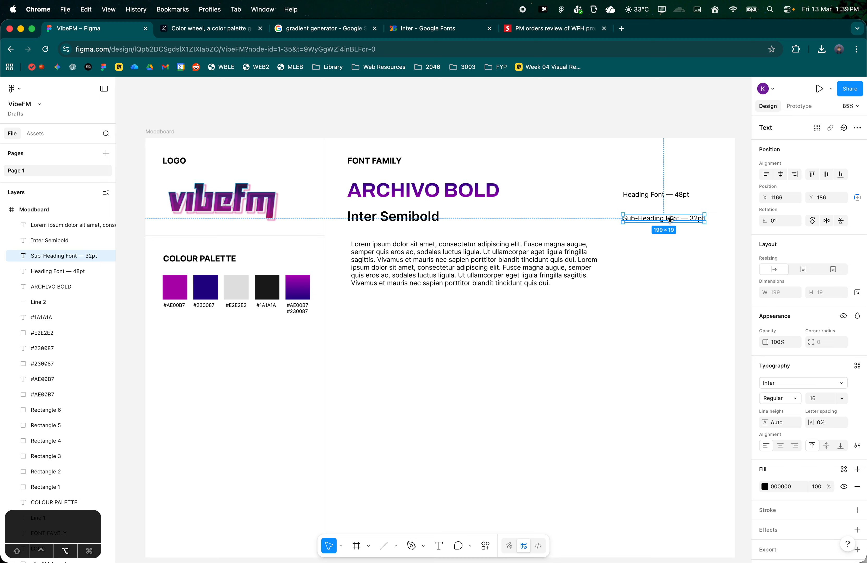
drag(670, 222, 624, 282)
double_click(672, 282)
click(672, 281)
click(625, 282)
text(Body Text Font — 32pt)
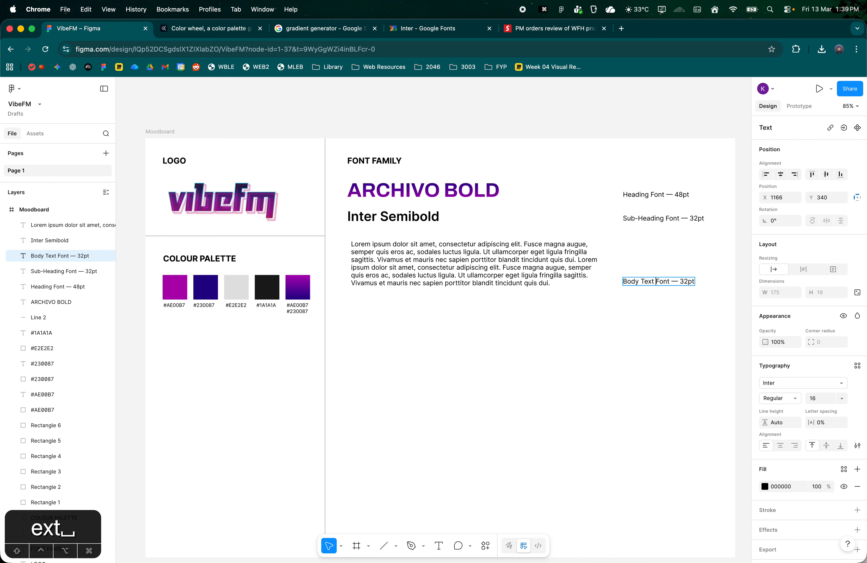
click(590, 308)
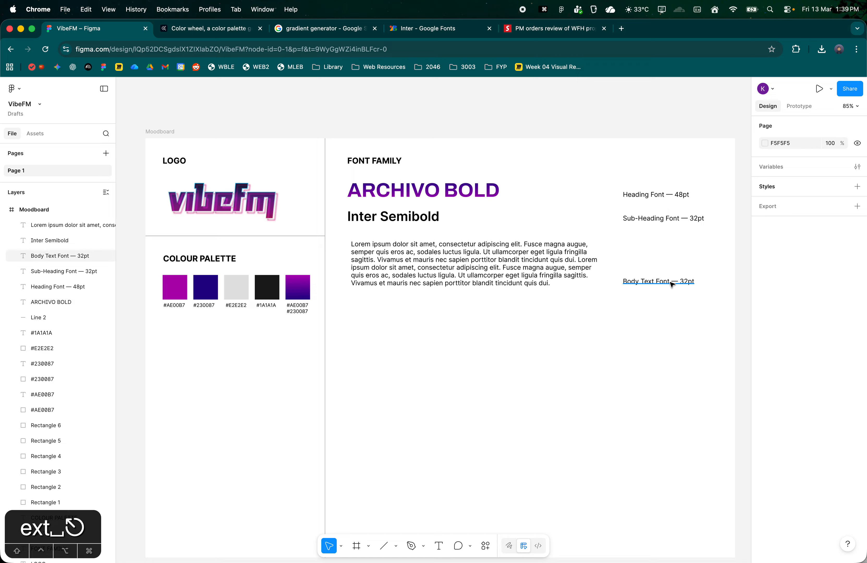
- Review the body text of The Star's article again and return to the VibeFM file
click(567, 29)
drag(233, 308, 338, 361)
click(354, 353)
click(83, 31)
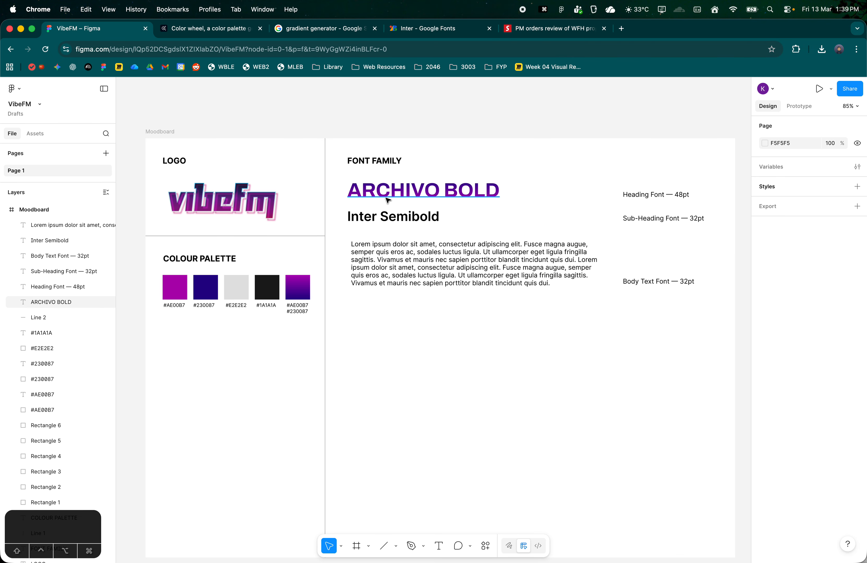
- Check the lorem ipsum paragraph's font size and change the size in the Body Text Font label to 16pt
click(566, 271)
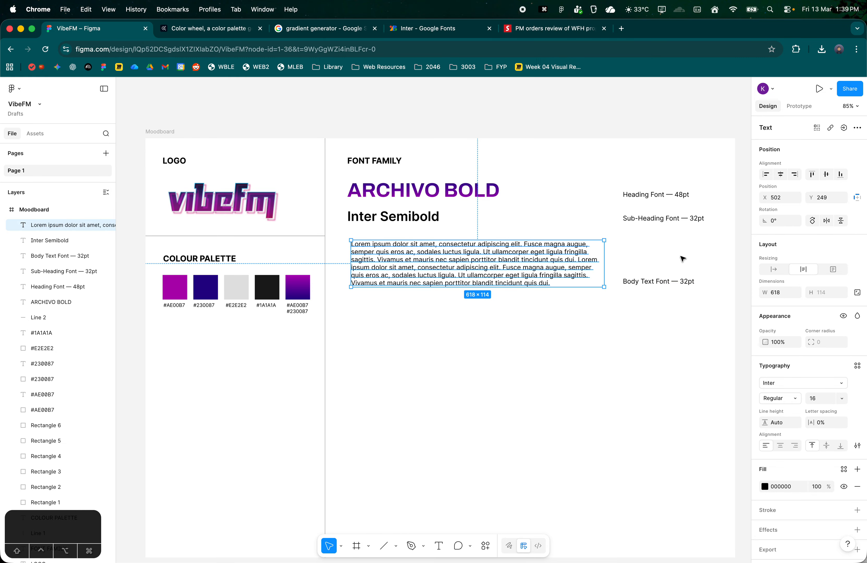
click(679, 272)
click(681, 279)
double_click(681, 279)
click(682, 280)
key(BackSpace)
key(Delete)
text(16)
key(Escape)
- Offset the ARCHIVO BOLD, Inter Semibold and lorem ipsum samples from their shared left edge, placing the paragraph at X 464, Y 236
drag(545, 273, 529, 254)
click(540, 298)
drag(397, 211, 378, 207)
drag(348, 135, 354, 320)
click(354, 320)
drag(351, 128, 350, 316)
click(323, 128)
drag(351, 190, 374, 283)
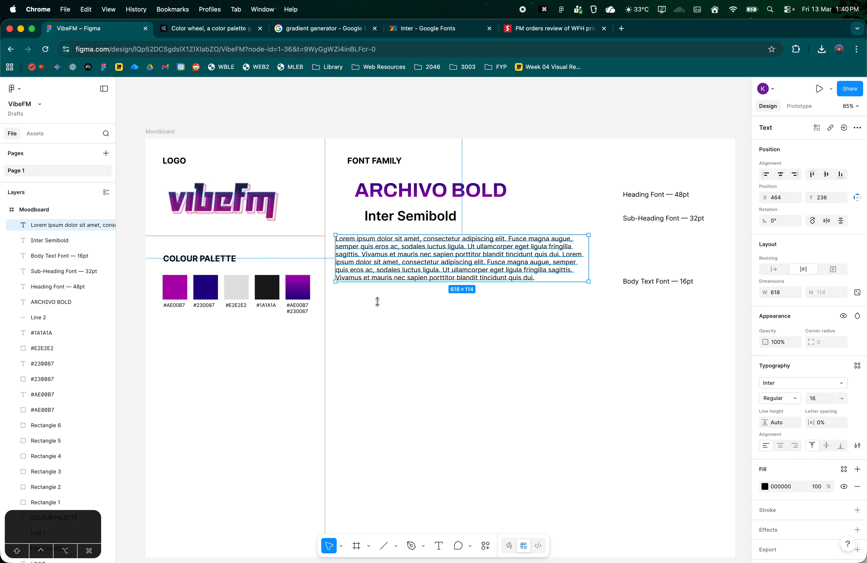
- Align the ARCHIVO BOLD, Inter Semibold and lorem ipsum samples with the FONT FAMILY title at X 493, and raise the Body Text Font label slightly
click(394, 340)
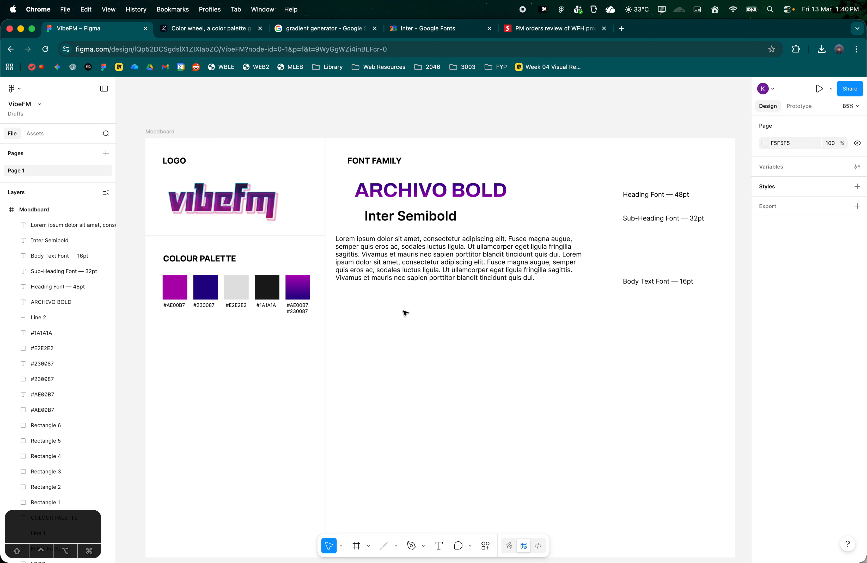
click(399, 273)
drag(353, 141, 348, 349)
click(349, 348)
click(410, 196)
drag(410, 196, 422, 261)
drag(671, 283, 672, 277)
click(660, 314)
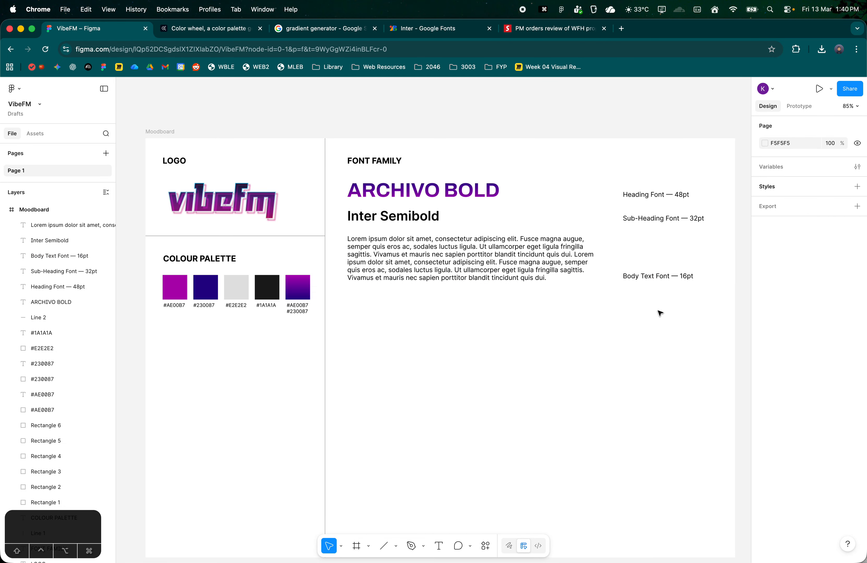
click(440, 258)
click(459, 299)
scroll(461, 298, down, 5)
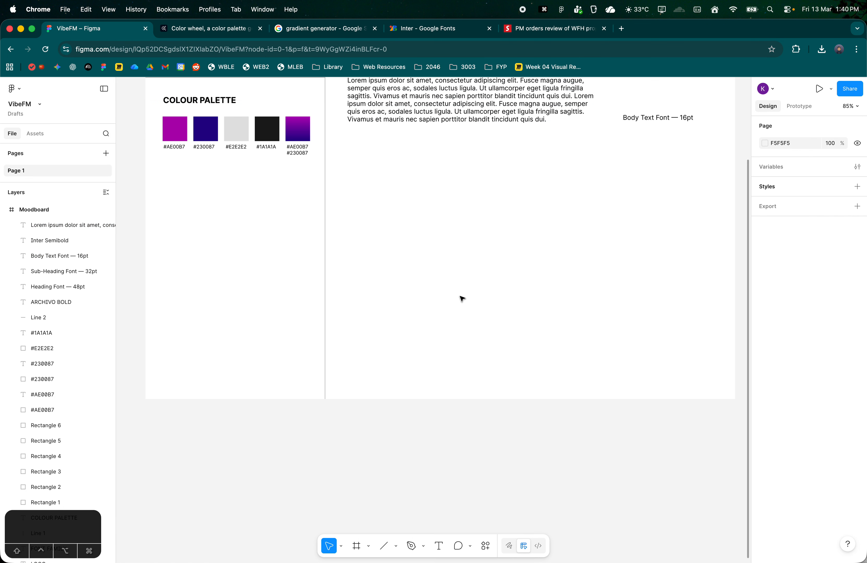
scroll(463, 298, up, 3)
scroll(462, 298, up, 3)
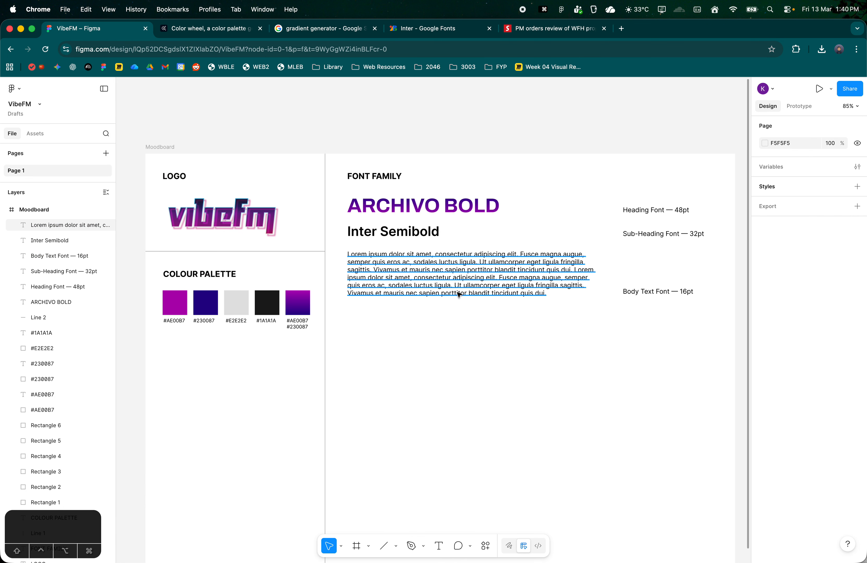
scroll(497, 331, down, 1)
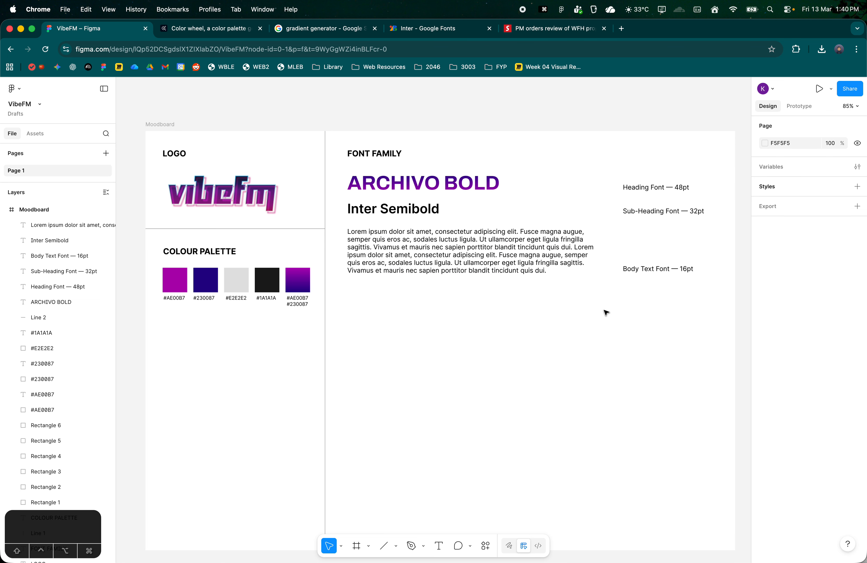
scroll(568, 319, down, 1)
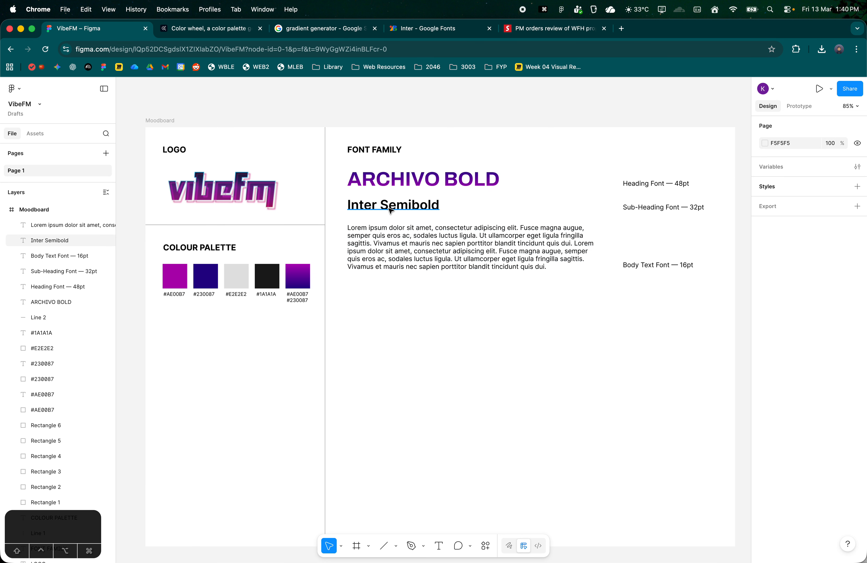
- Examine the footer link columns on The Star's article page and return to the VibeFM file
click(553, 29)
scroll(554, 220, down, 20)
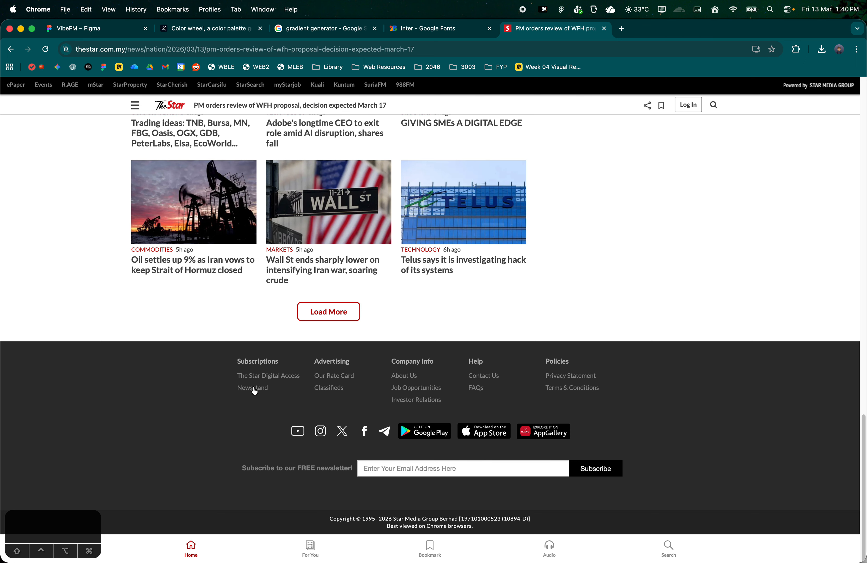
drag(225, 359, 656, 408)
click(655, 409)
click(108, 30)
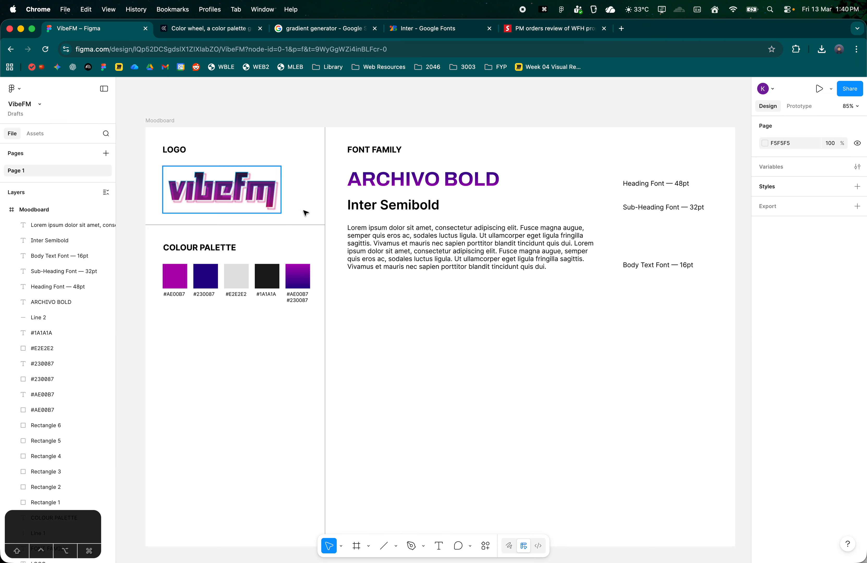
- Draw a rectangle about 414 × 279 below the lorem ipsum paragraph against the vertical divider, placed at X 438, Y 384
click(396, 546)
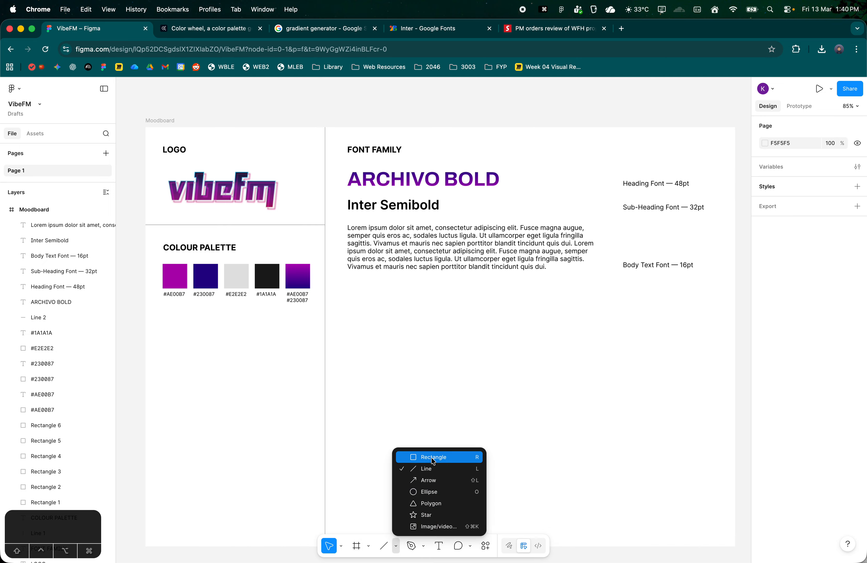
click(433, 458)
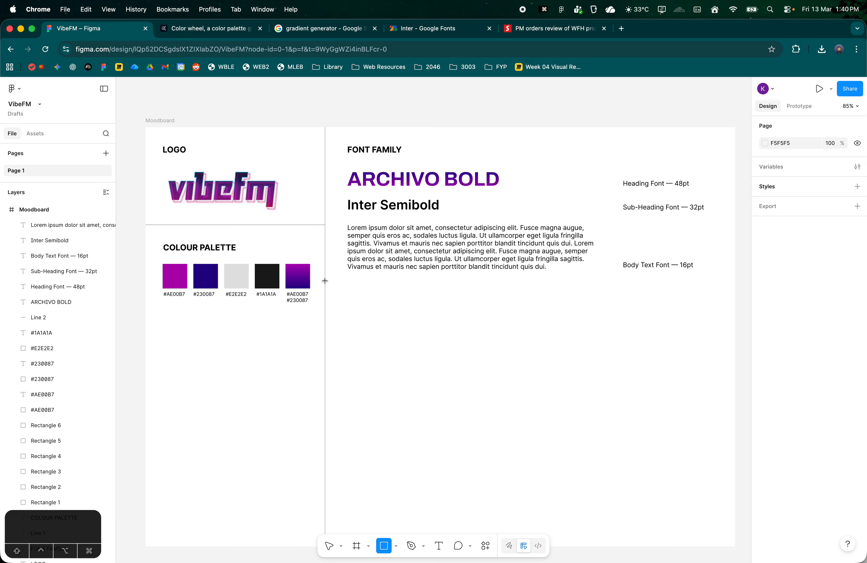
mouse_move(325, 281)
mouse_down()
mouse_move(413, 325)
mouse_move(496, 395)
mouse_up()
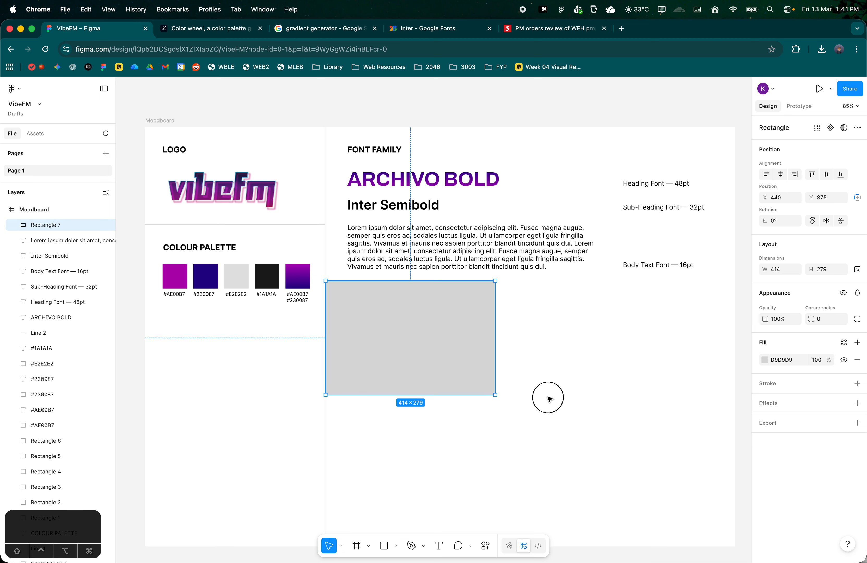
click(549, 399)
drag(475, 357, 474, 361)
click(537, 388)
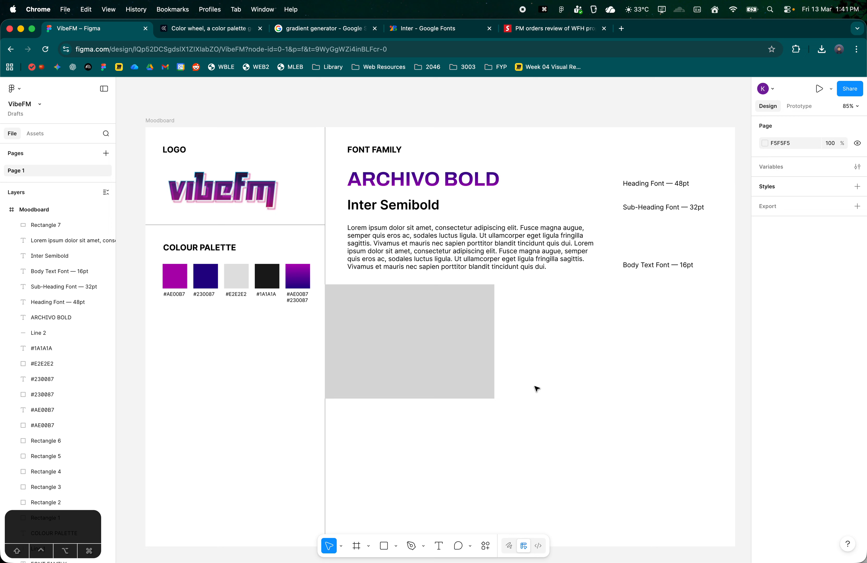
- Draw a second rectangle beside the first, sized 419 × 279 and butted against its right edge at X 852, Y 384
click(383, 546)
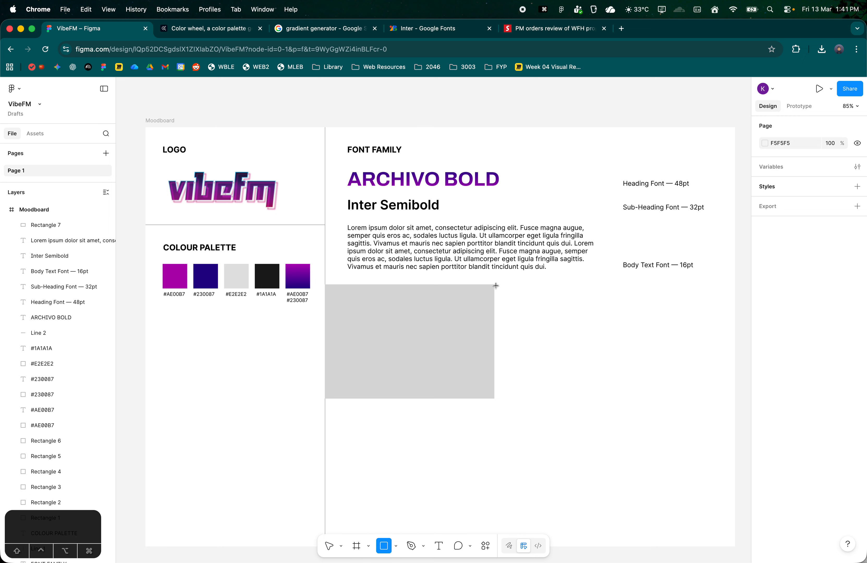
drag(496, 286, 667, 399)
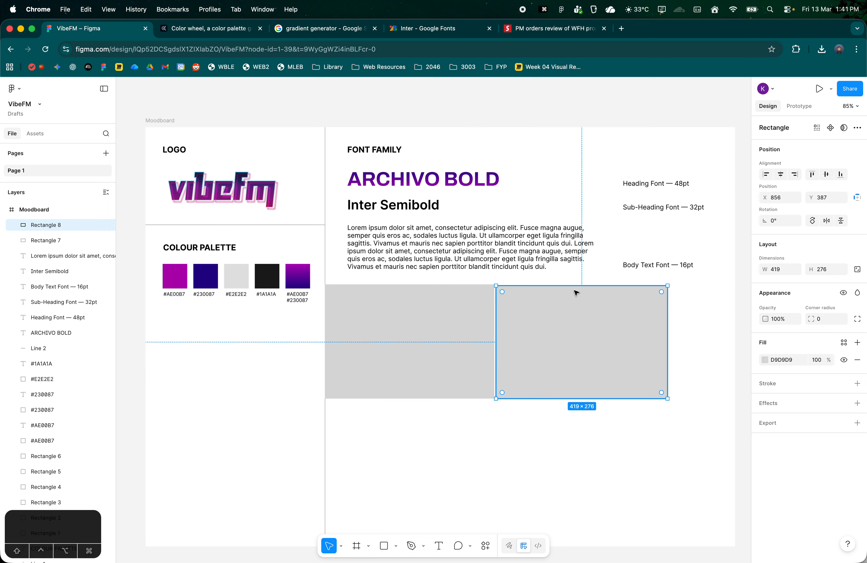
drag(574, 286, 574, 284)
click(563, 404)
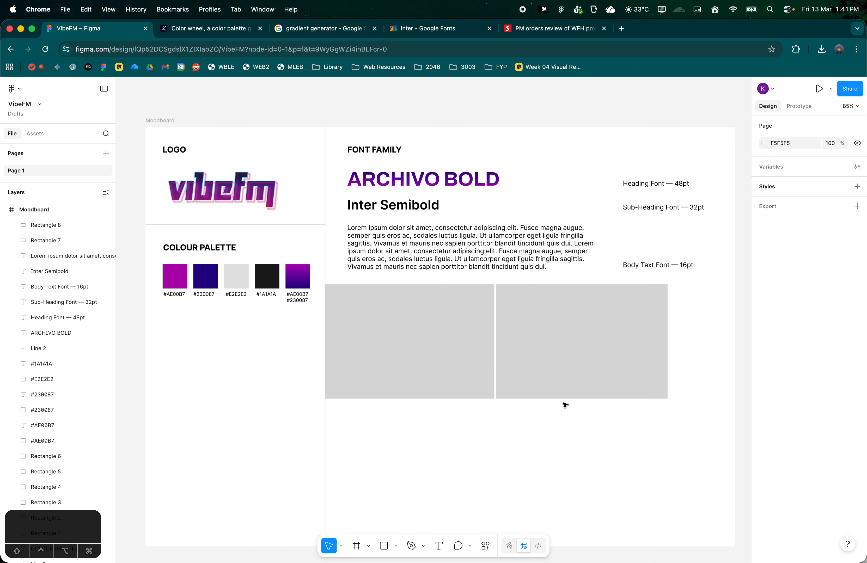
drag(553, 360, 576, 381)
click(567, 432)
click(569, 424)
click(570, 420)
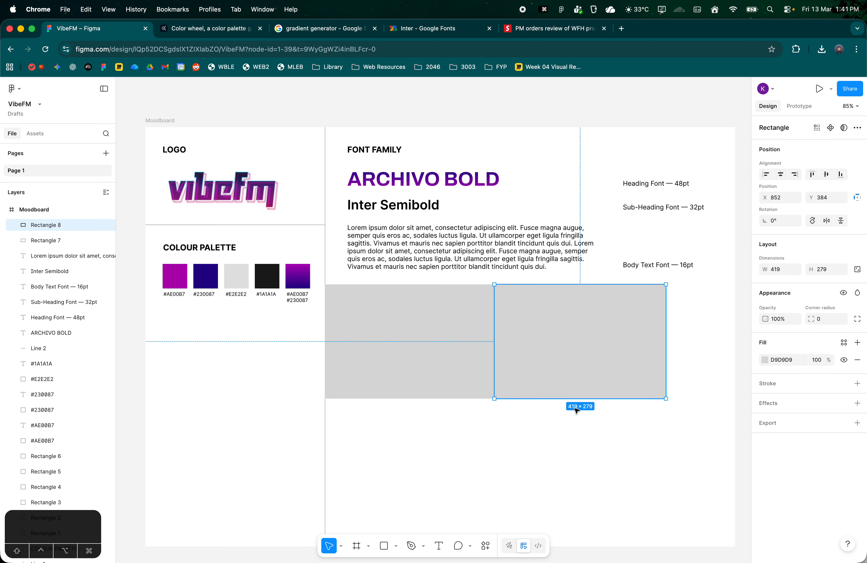
click(578, 417)
- Set the fill of the rectangle next to the vertical divider to E2E2E2
click(497, 306)
click(479, 344)
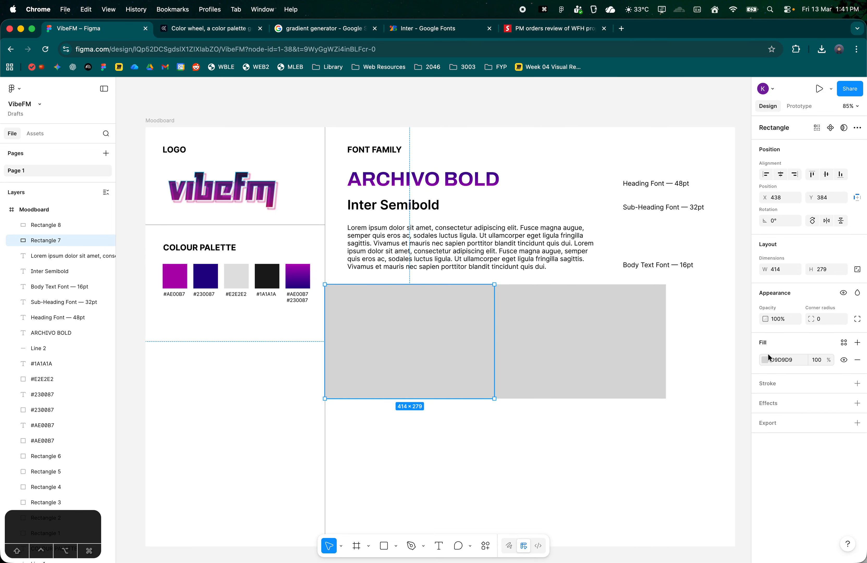
click(787, 361)
text(e2e2e2)
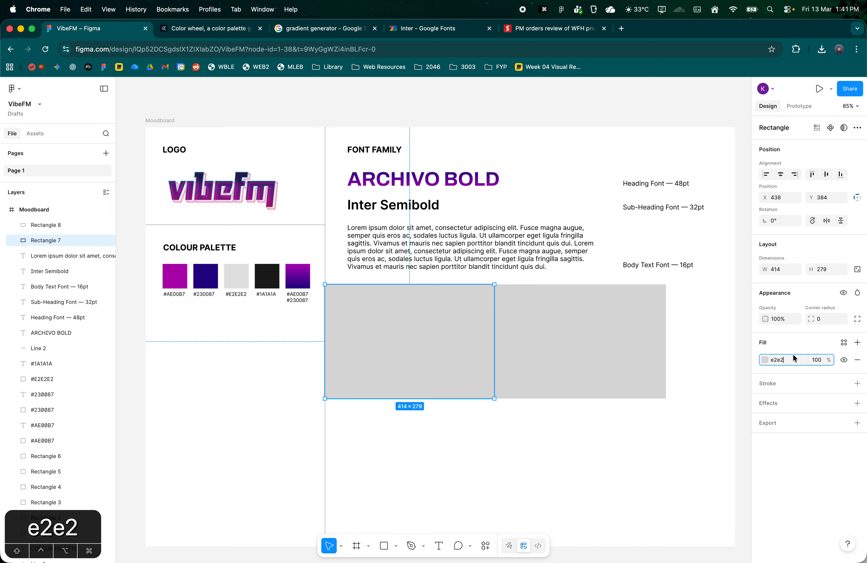
key(Tab)
- Set the text fill of both the lorem ipsum paragraph and the Inter Semibold sample to 1A1A1A
click(460, 256)
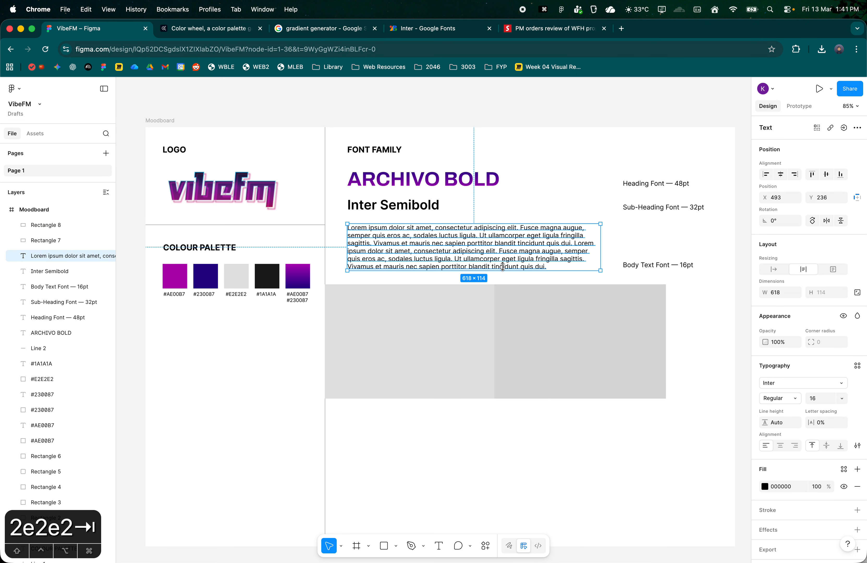
shift+click(409, 207)
click(777, 510)
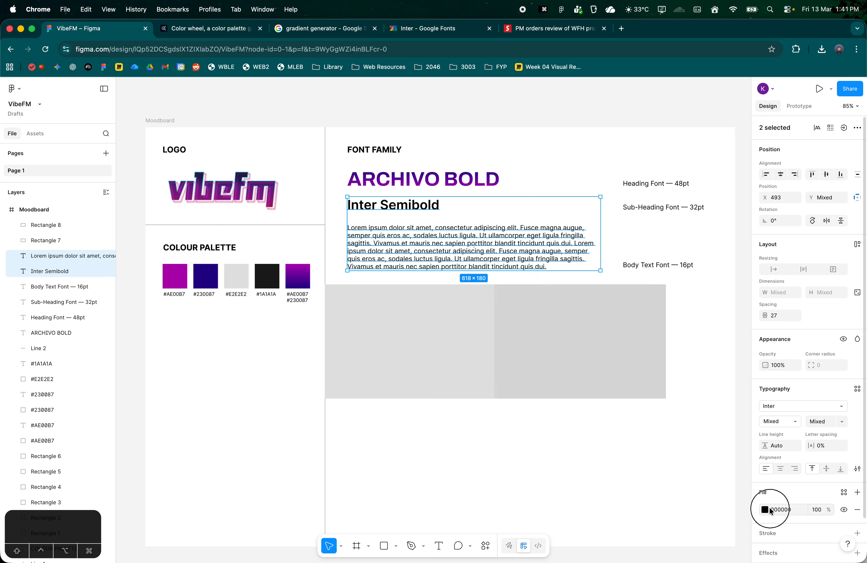
text(1a1a1a)
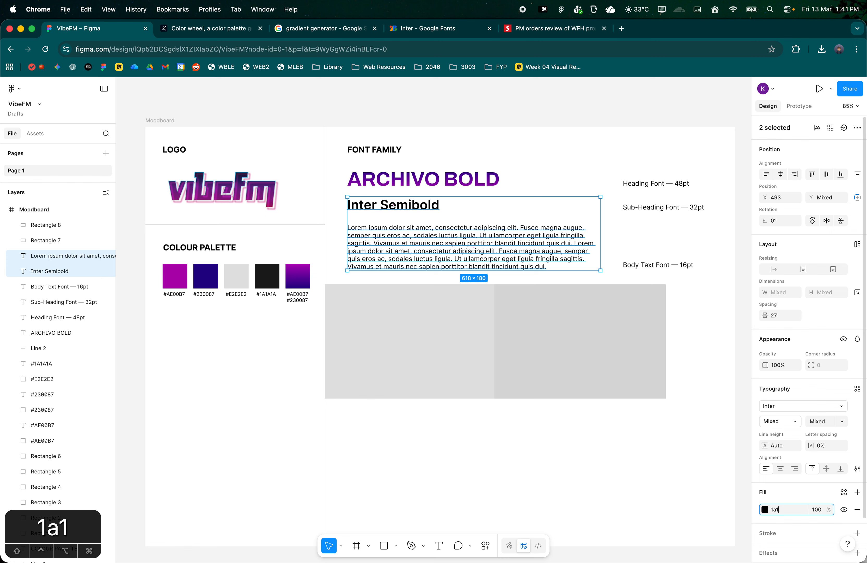
click(634, 453)
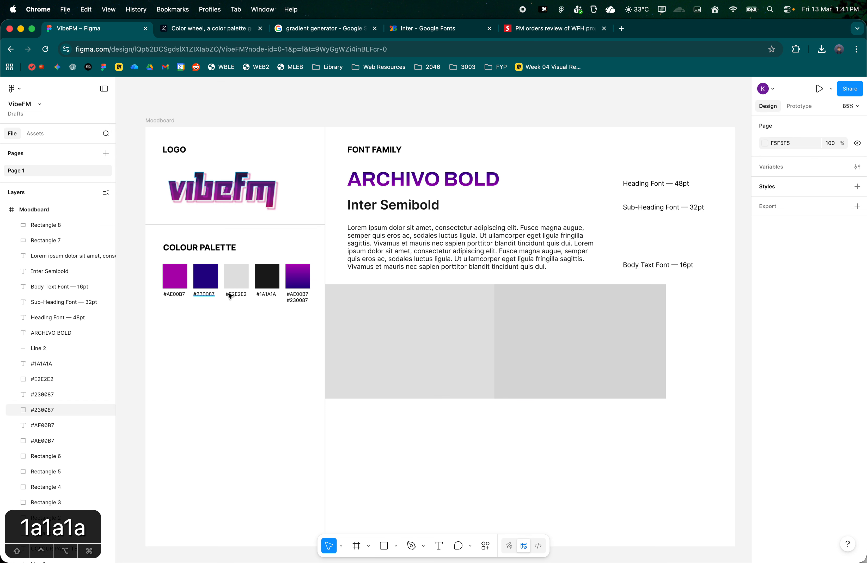
- Check the fills of the palette swatches and the two large rectangles, including the page colours offered for the first rectangle
click(175, 277)
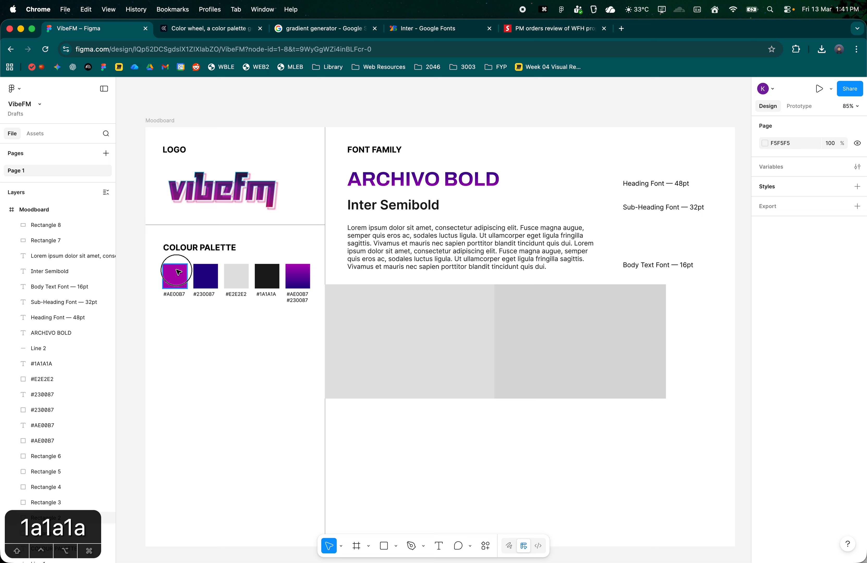
click(205, 276)
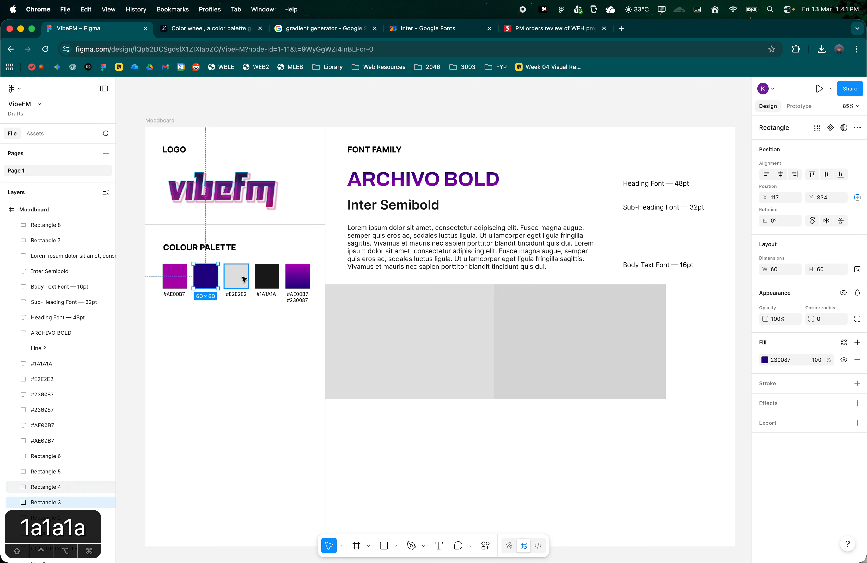
click(236, 276)
click(268, 276)
click(423, 331)
click(771, 359)
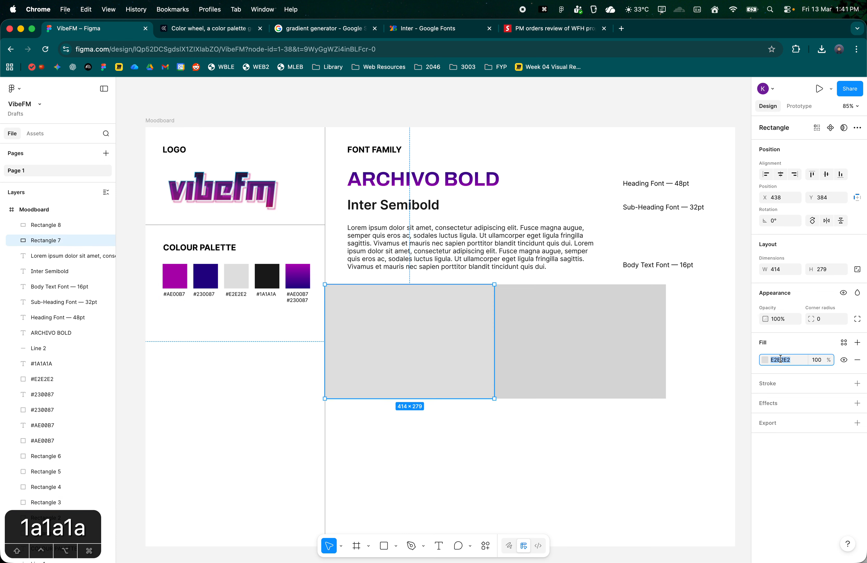
click(620, 329)
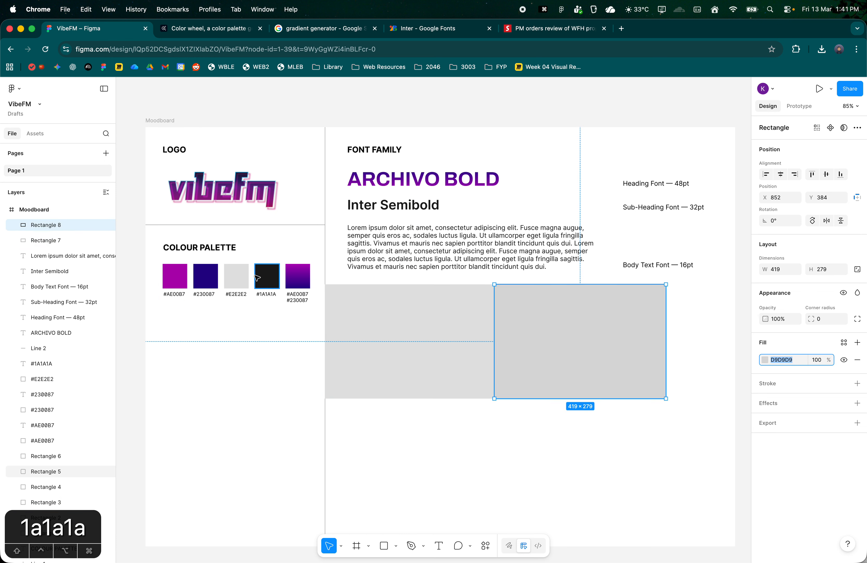
click(686, 327)
click(608, 337)
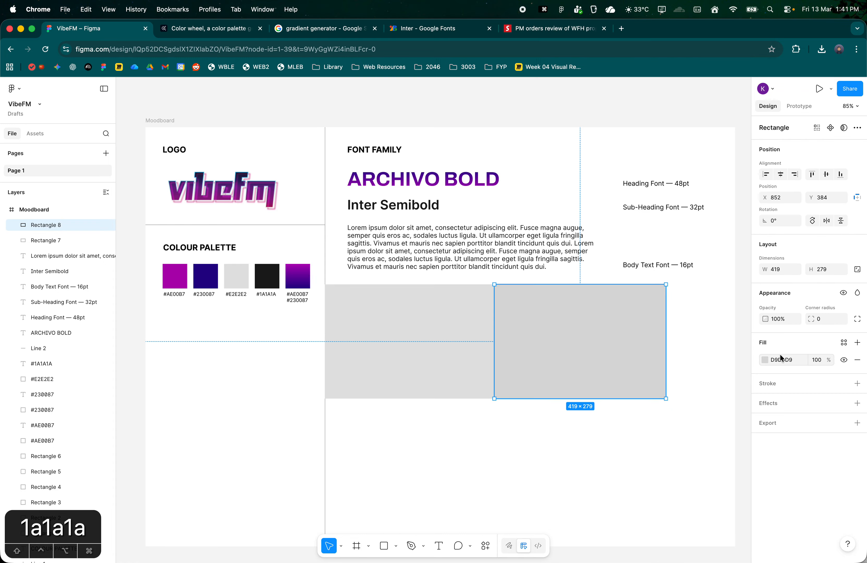
click(405, 300)
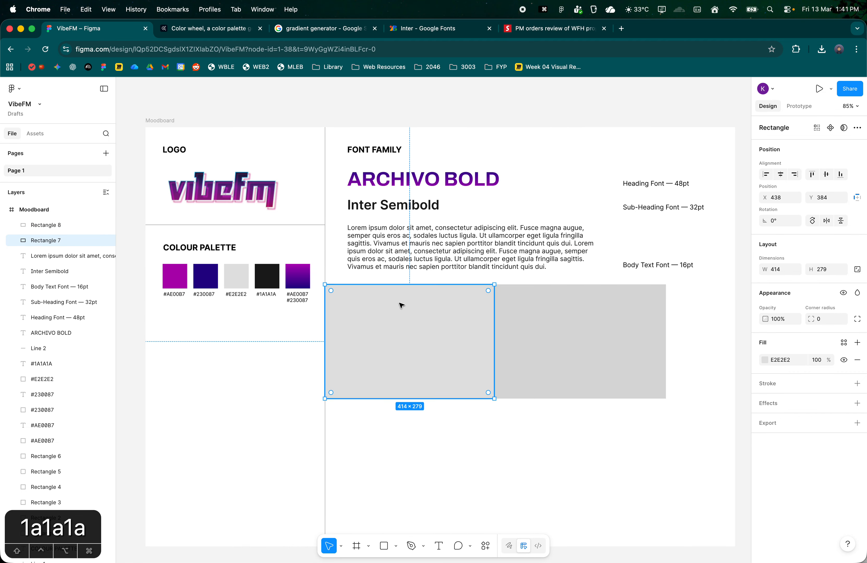
drag(157, 277, 341, 279)
click(358, 310)
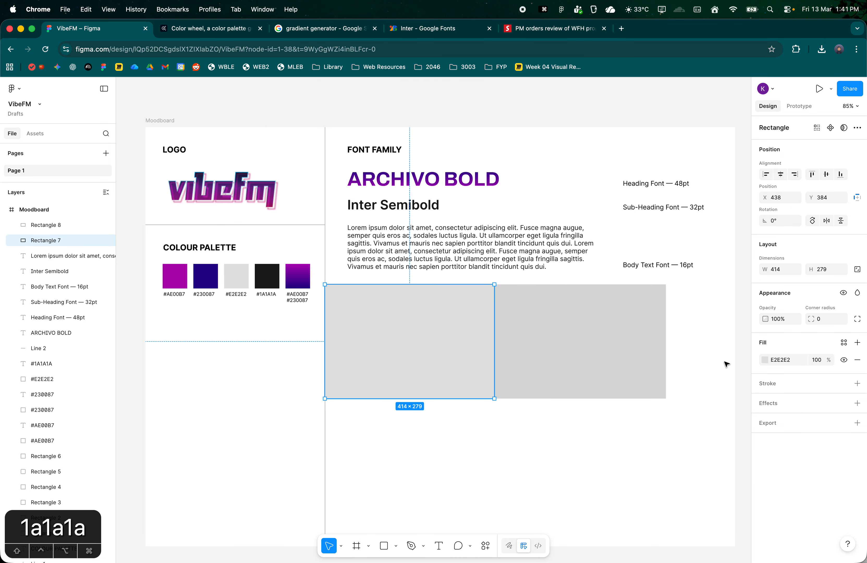
click(765, 360)
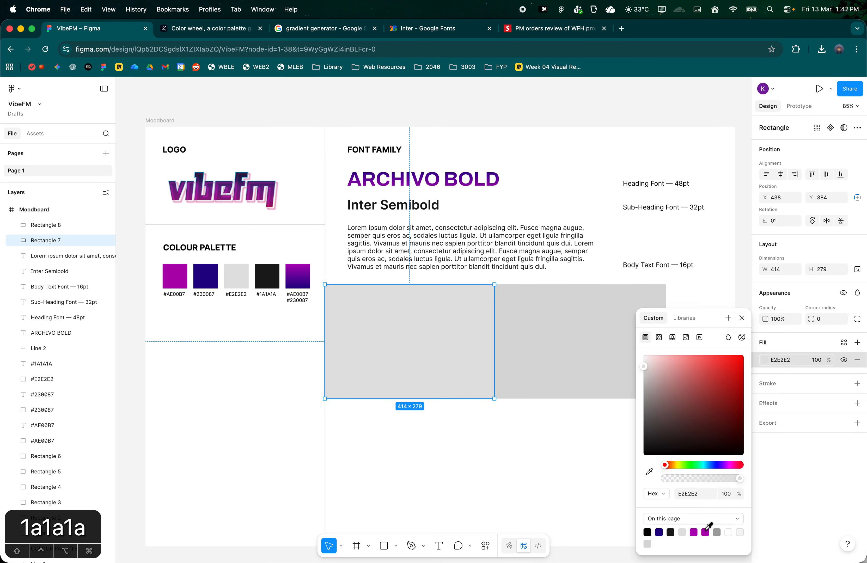
key(Escape)
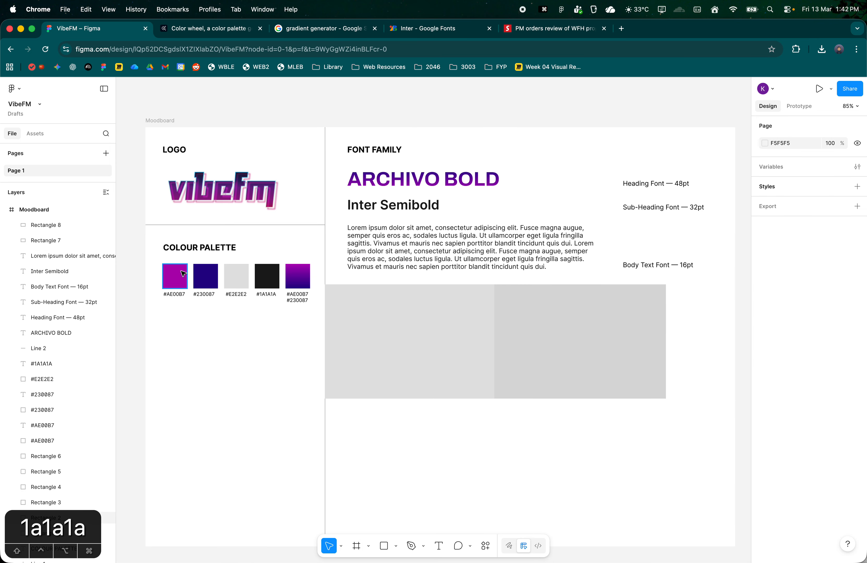
- Create a reusable colour style named Light Purple from the fill of the AE00B7-labelled palette swatch
click(174, 276)
click(207, 302)
click(175, 276)
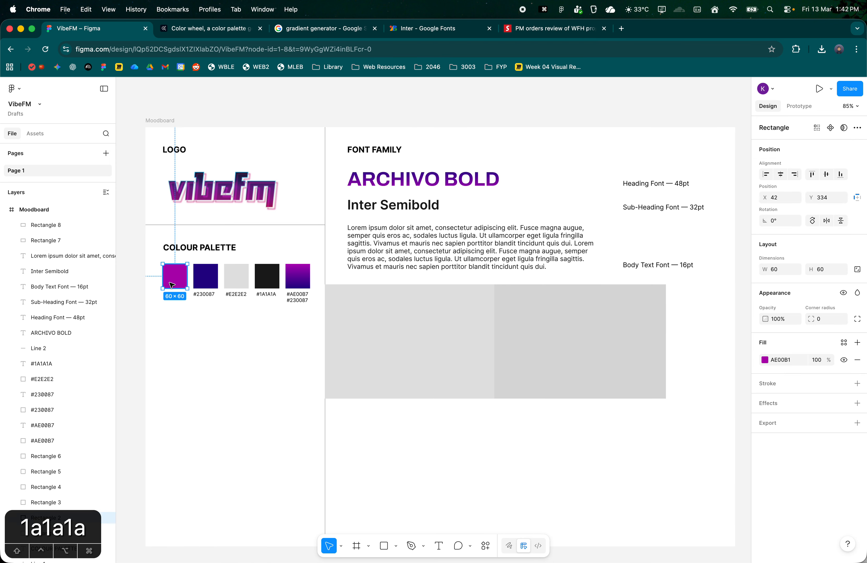
click(858, 343)
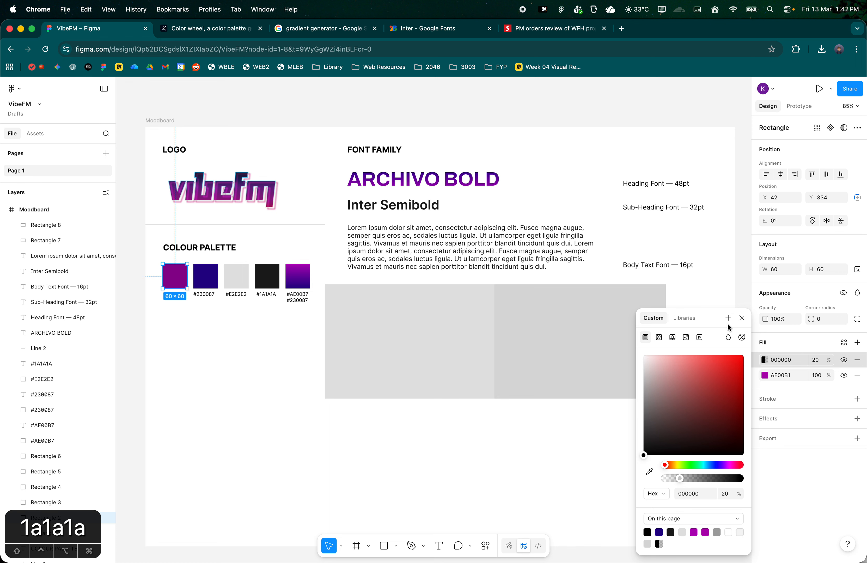
click(857, 360)
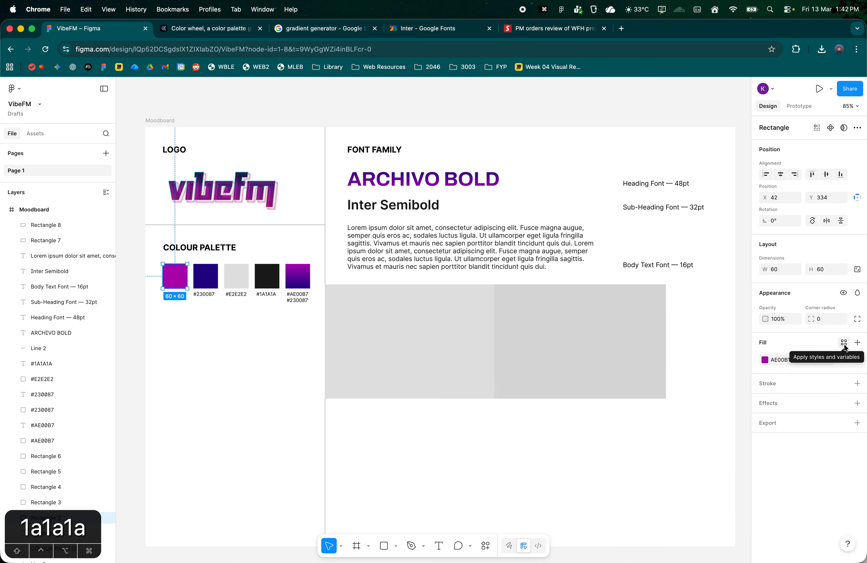
click(845, 344)
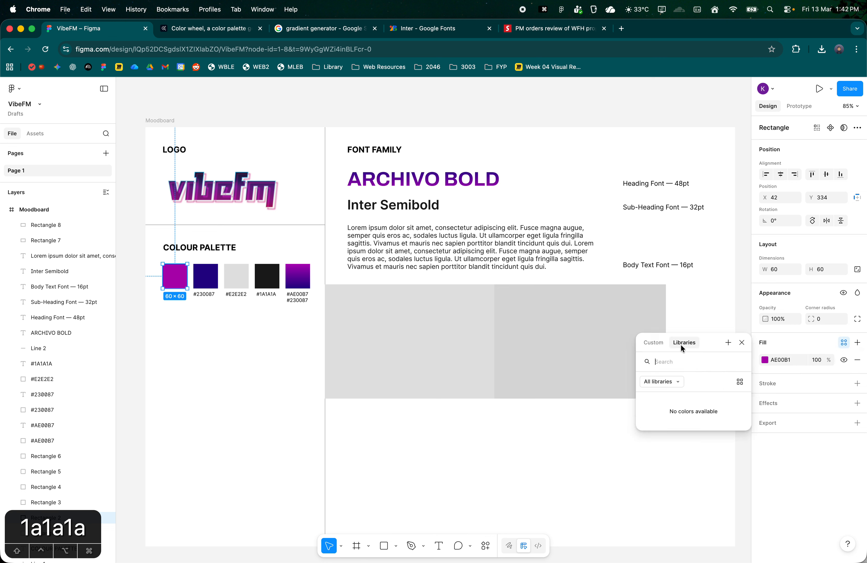
click(728, 343)
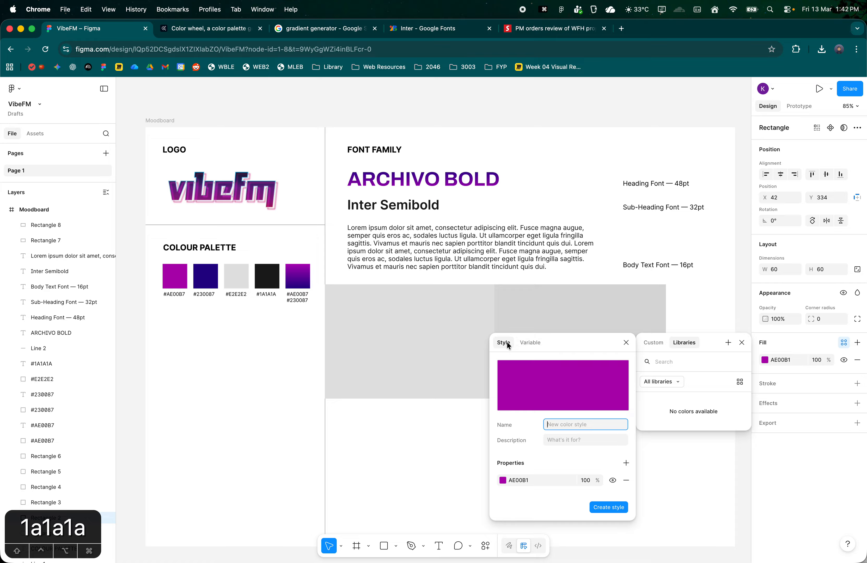
click(508, 345)
click(573, 424)
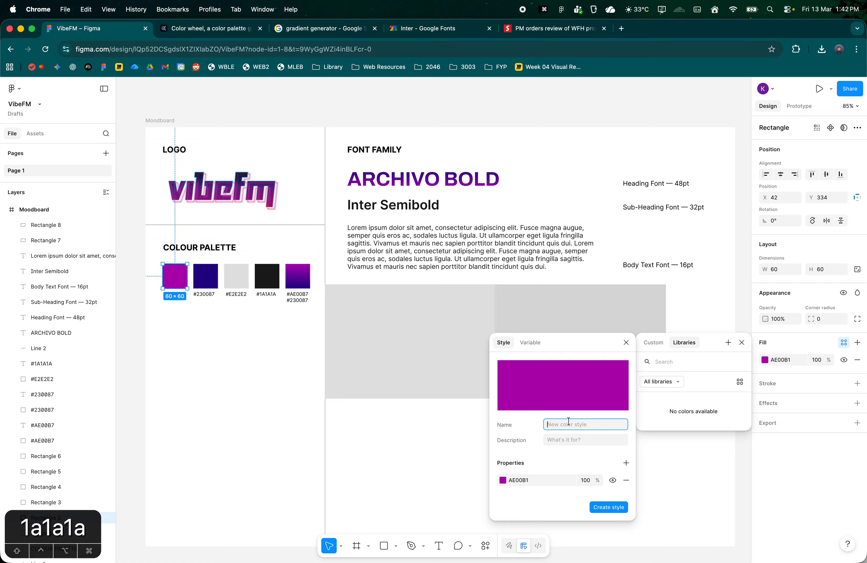
text(Light Purple)
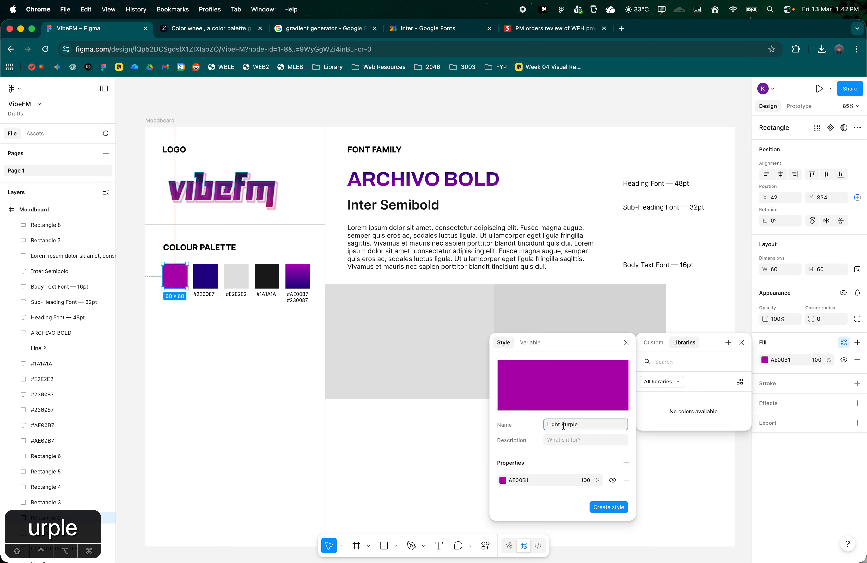
drag(540, 429, 523, 430)
drag(554, 350, 565, 344)
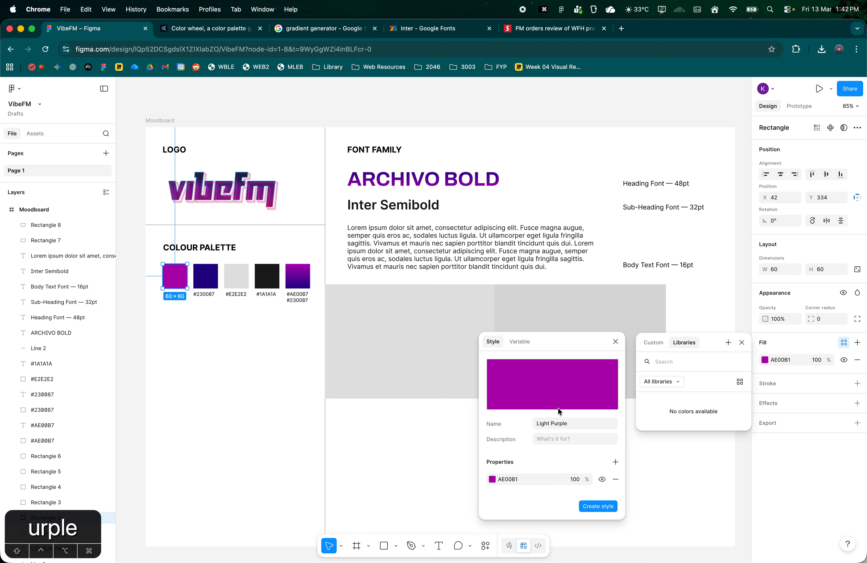
click(538, 427)
triple_click(547, 424)
click(568, 425)
click(593, 506)
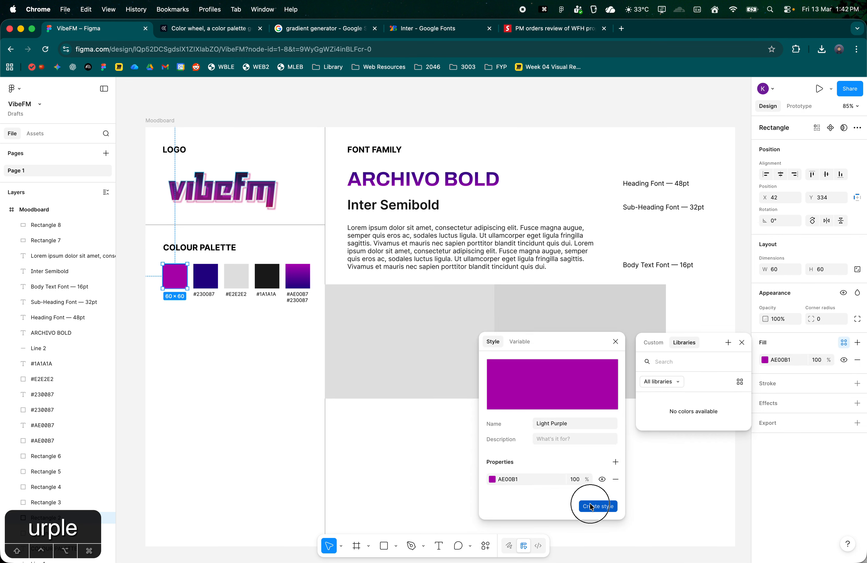
- Create a colour style named Dark Purple from the fill of the #230087 palette swatch
click(205, 286)
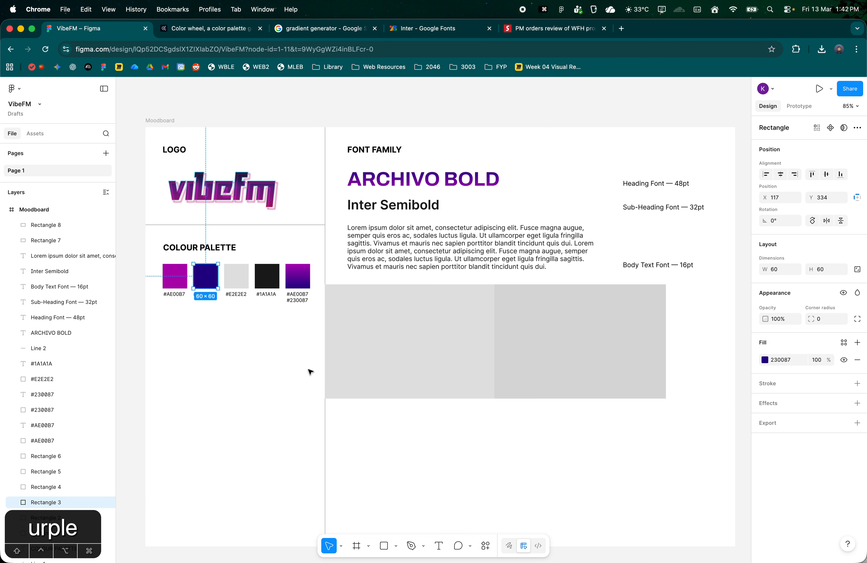
click(844, 343)
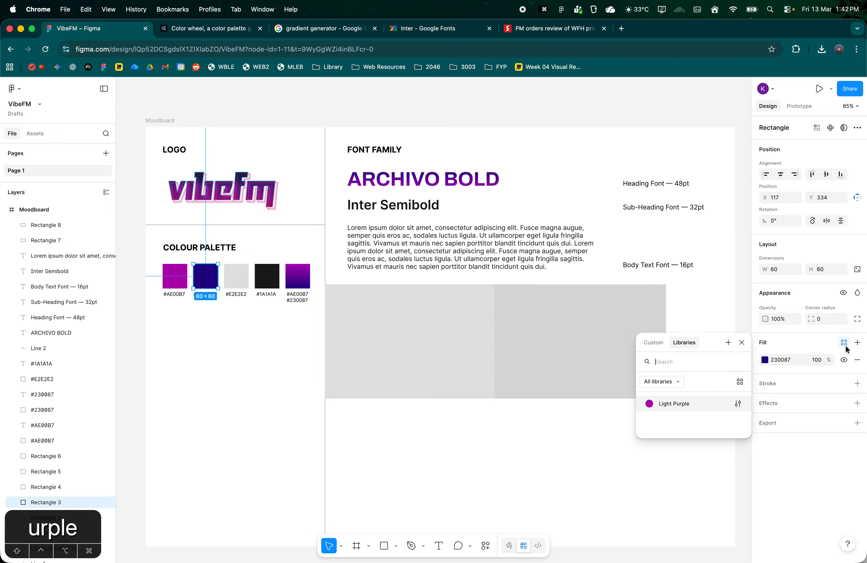
click(728, 343)
text(Dark Purple)
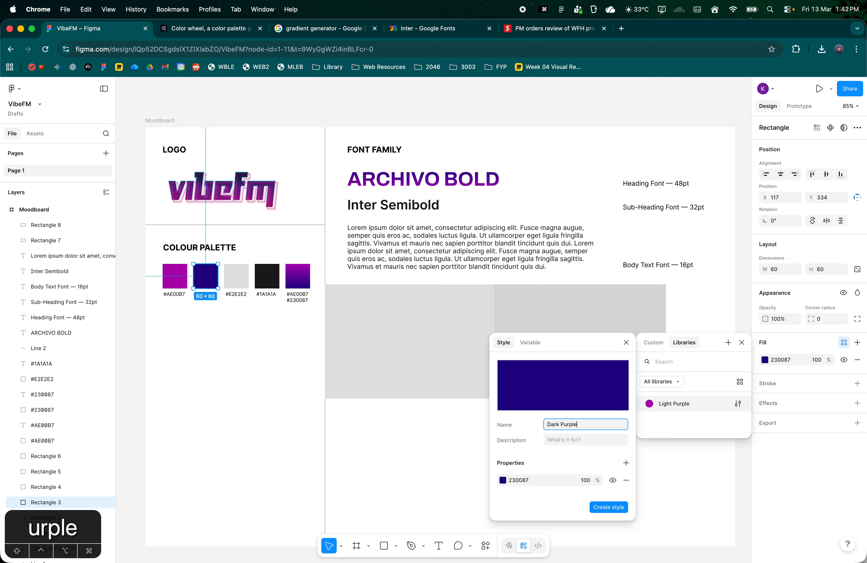
click(598, 509)
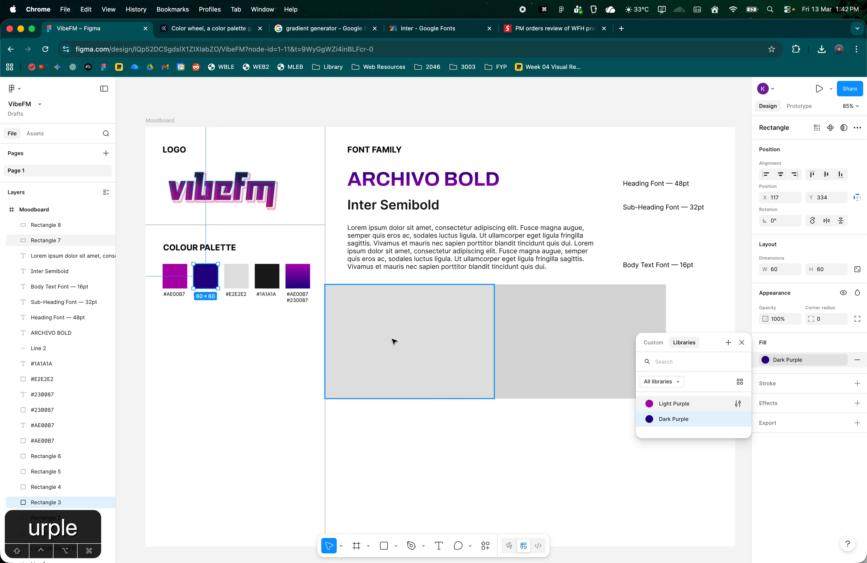
click(236, 276)
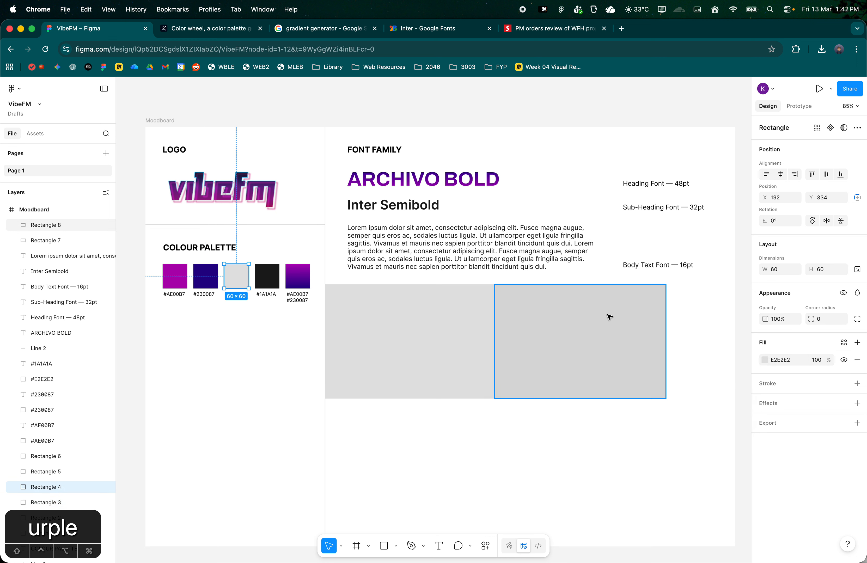
click(845, 344)
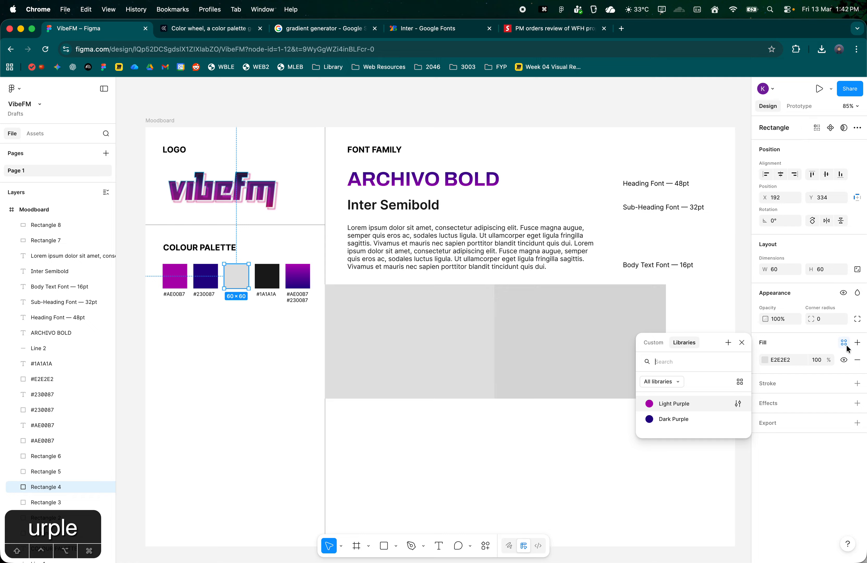
click(728, 343)
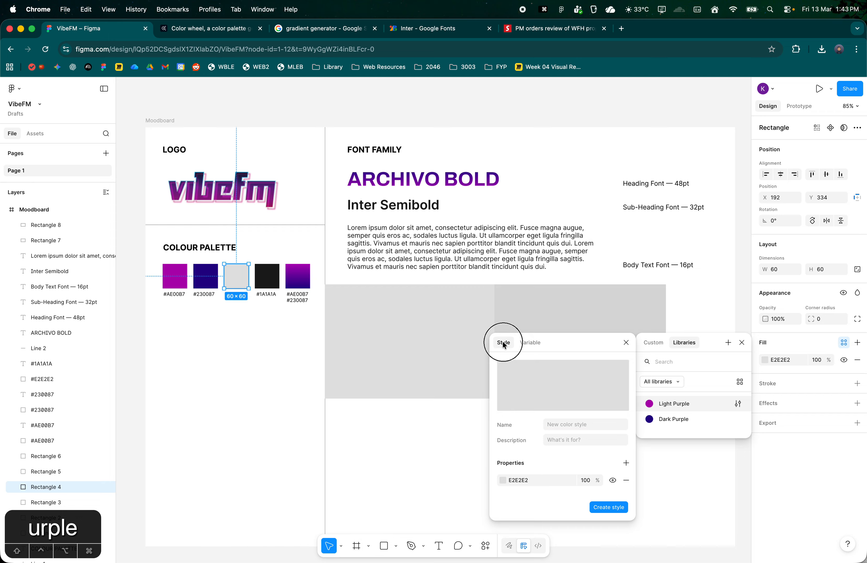
click(516, 342)
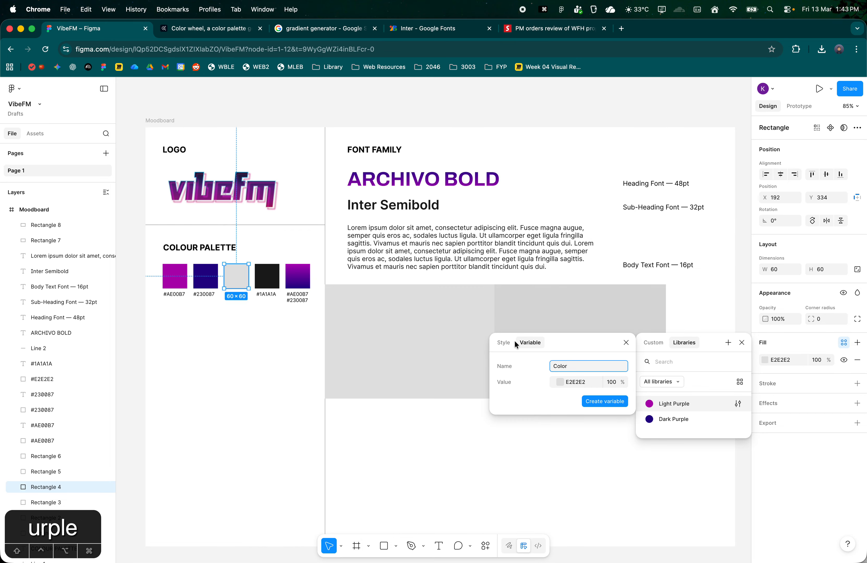
click(506, 343)
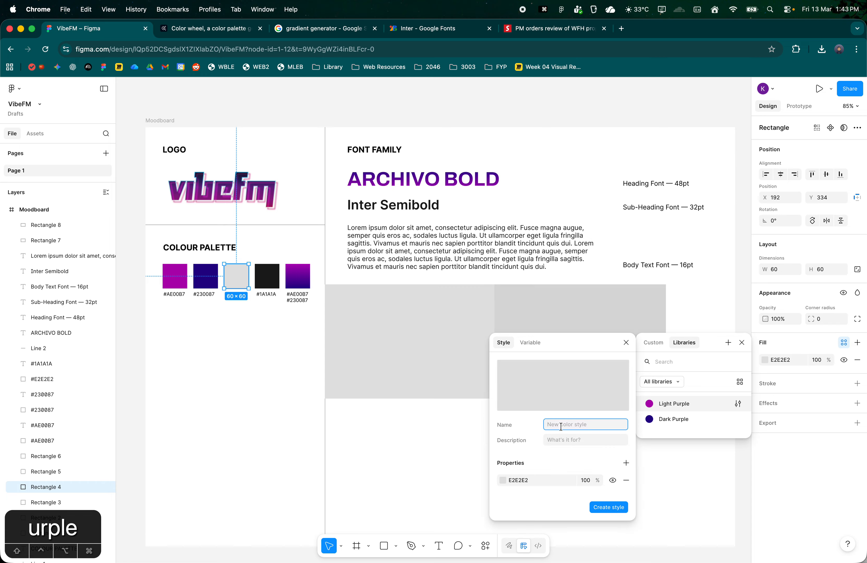
text(E2E2E2)
key(Tab)
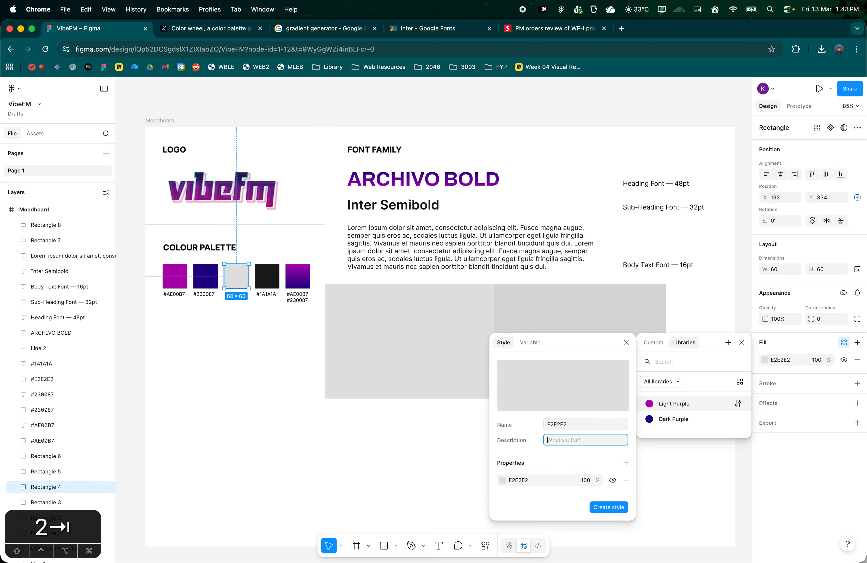
click(578, 418)
key(f)
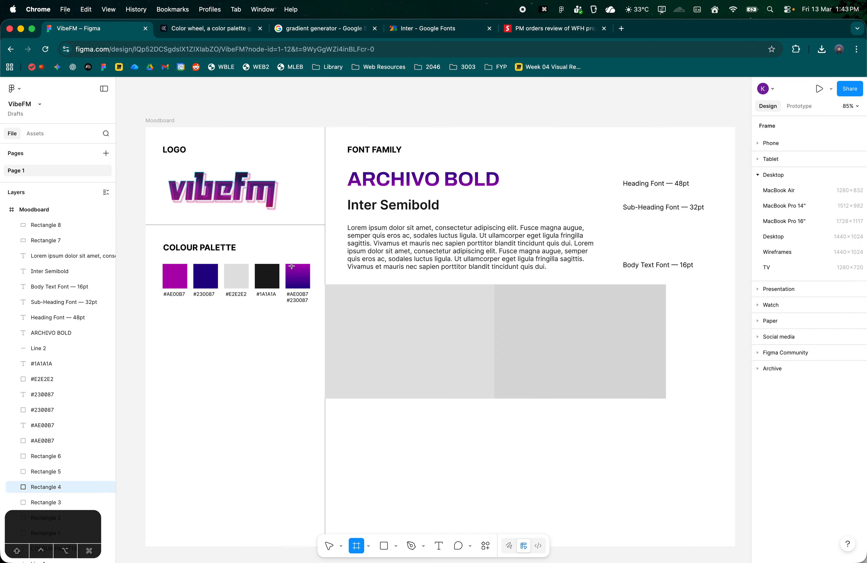
click(238, 281)
key(Escape)
key(Escape)
click(244, 278)
key(Escape)
key(super+z)
click(274, 338)
click(234, 278)
key(super+z)
click(234, 276)
click(300, 330)
key(super+z)
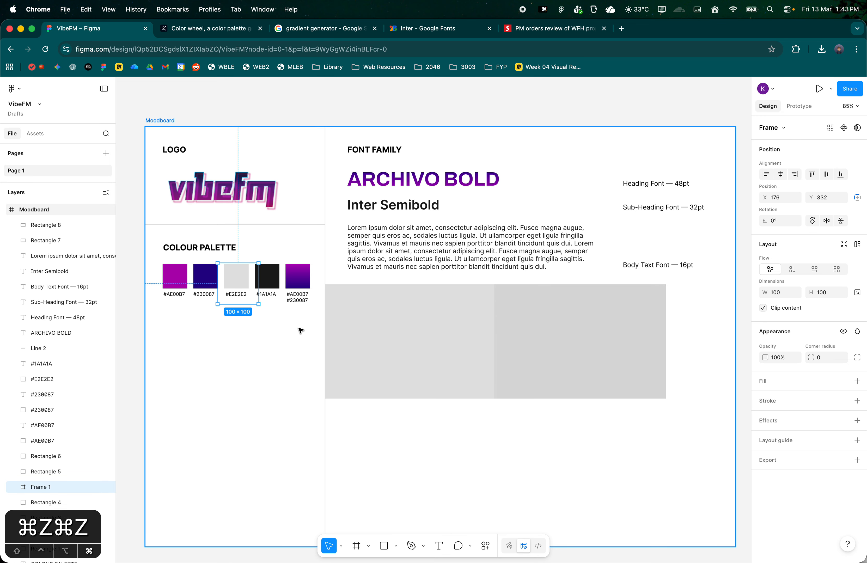
key(super+z)
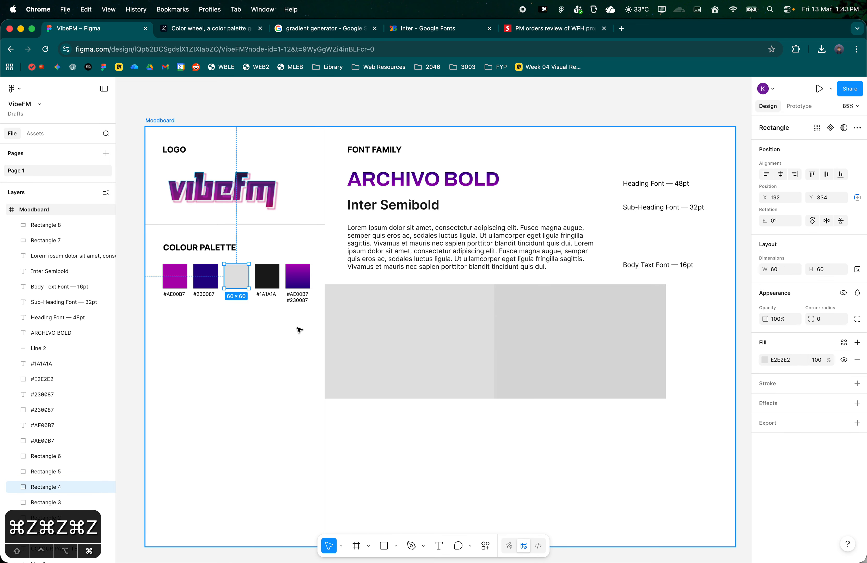
- Create a colour style named Light Grey from the fill of the #E2E2E2 palette swatch
click(844, 343)
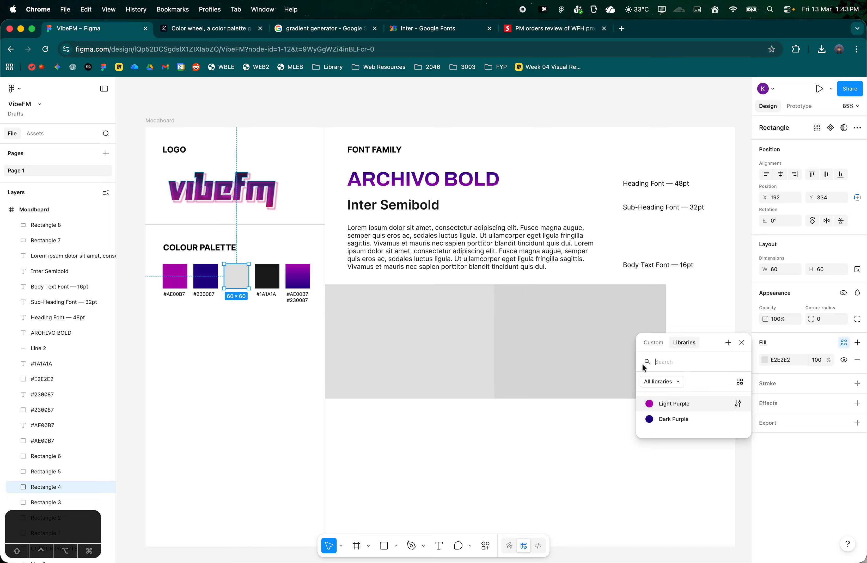
click(728, 343)
text(Light Grey)
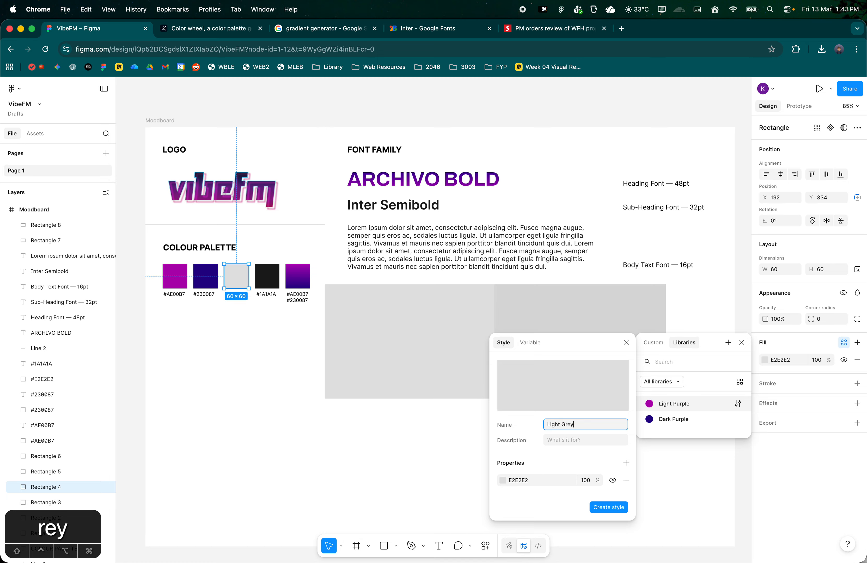
key(Return)
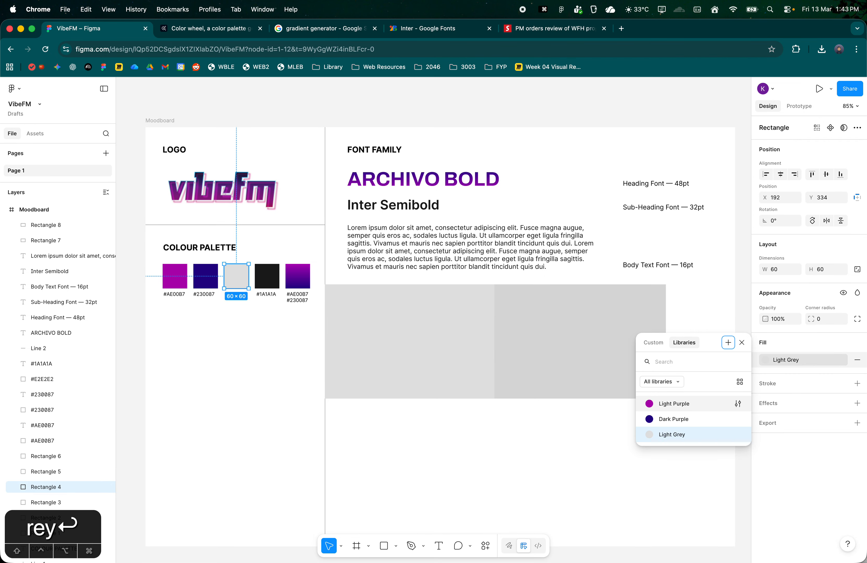
- Create a colour style named Black from the fill of the #1A1A1A palette swatch
click(267, 276)
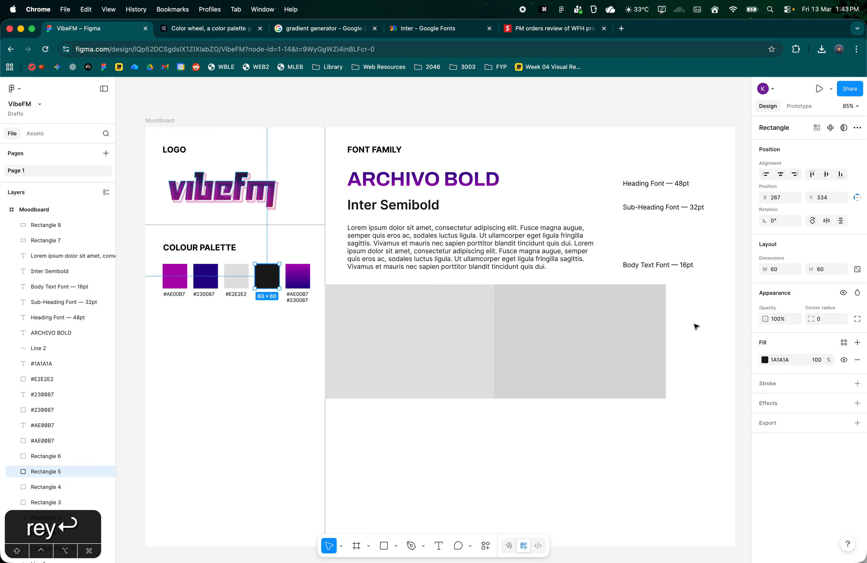
click(844, 343)
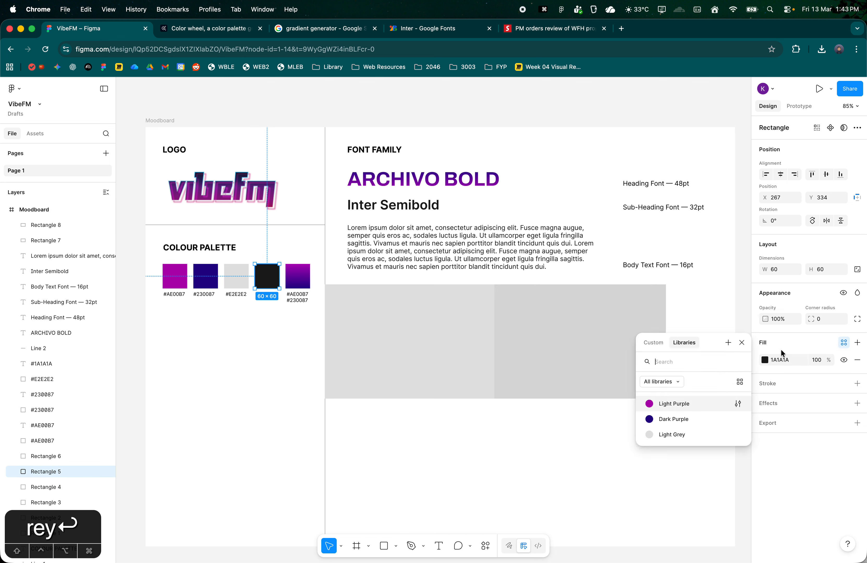
click(727, 344)
text(Black)
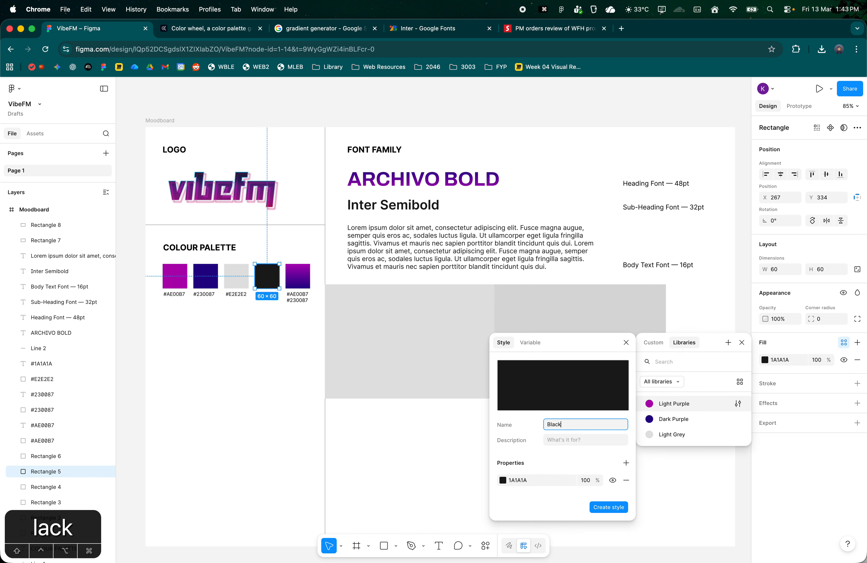
- Create the Black colour style, and save the gradient swatch's fill as a colour style named "Purple Gradient"
click(609, 508)
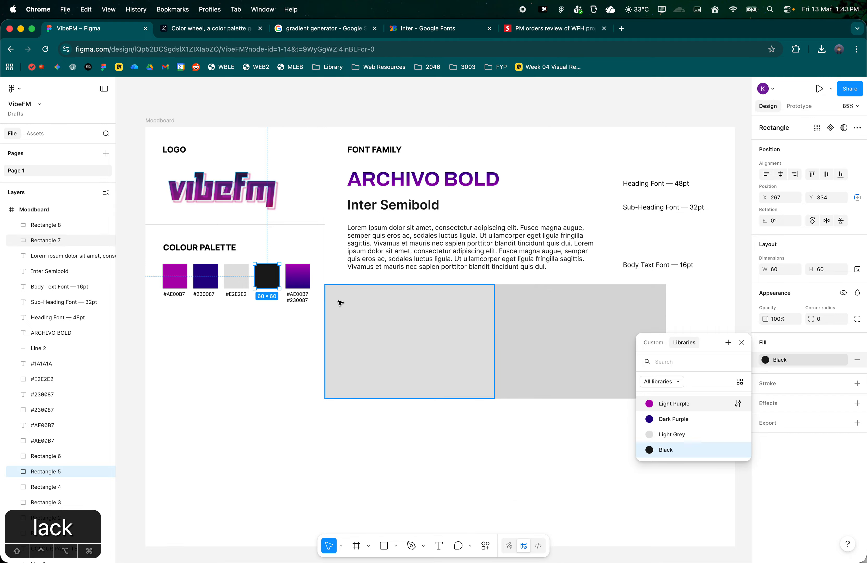
click(298, 276)
click(842, 342)
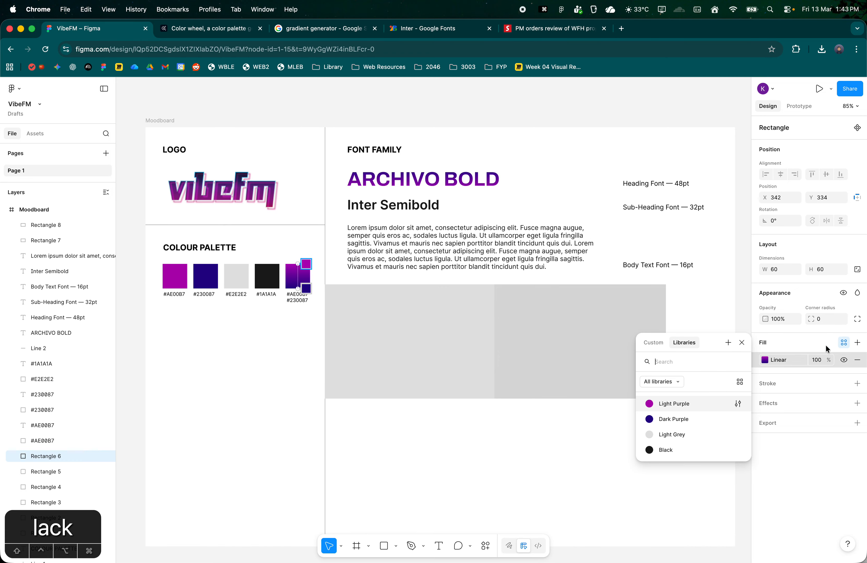
click(726, 343)
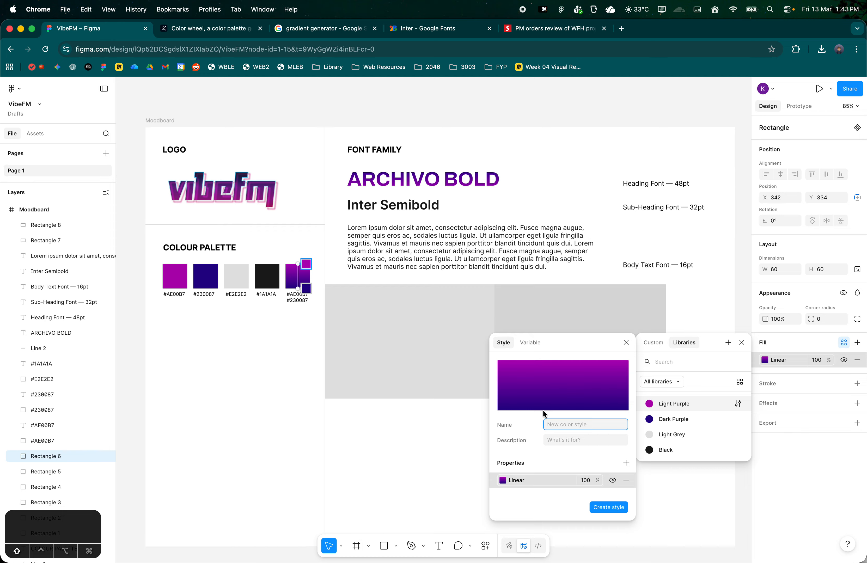
text(Purpgl)
key(BackSpace)
key(BackSpace)
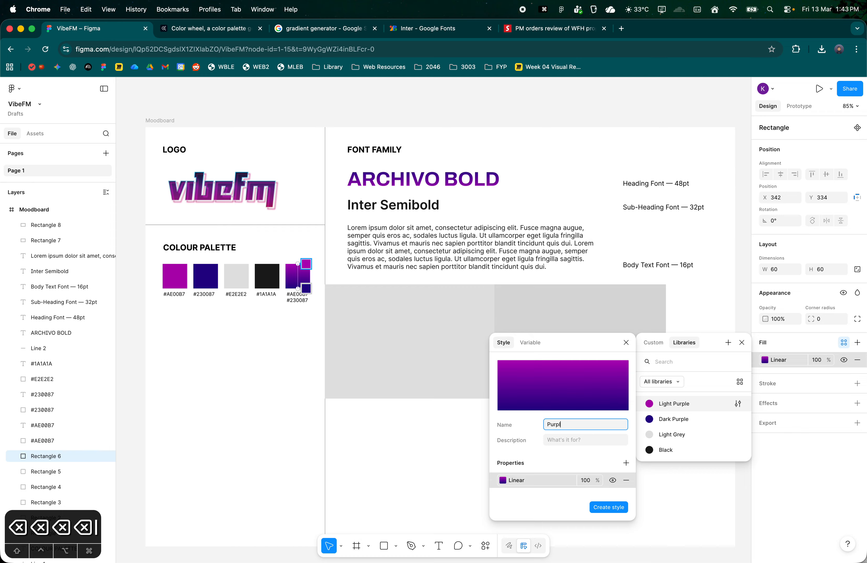
text(le Gradient)
key(Return)
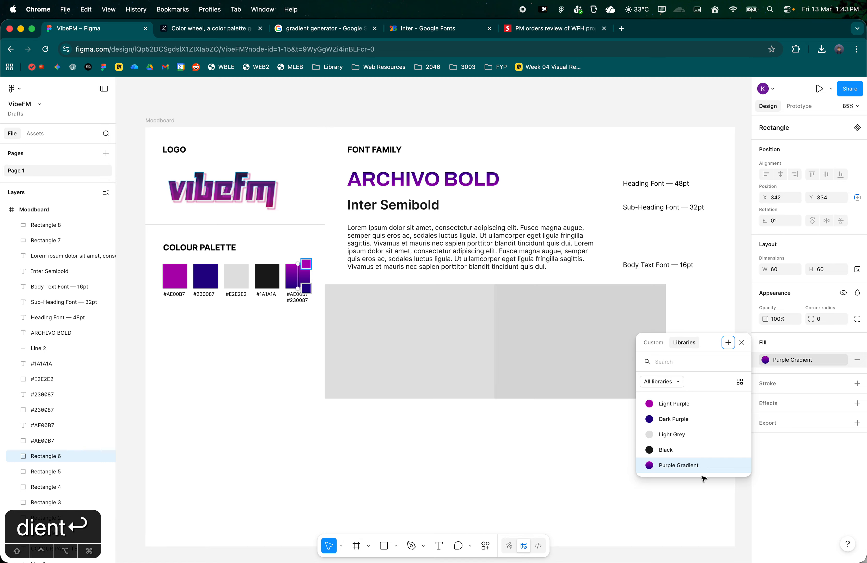
click(571, 474)
click(423, 186)
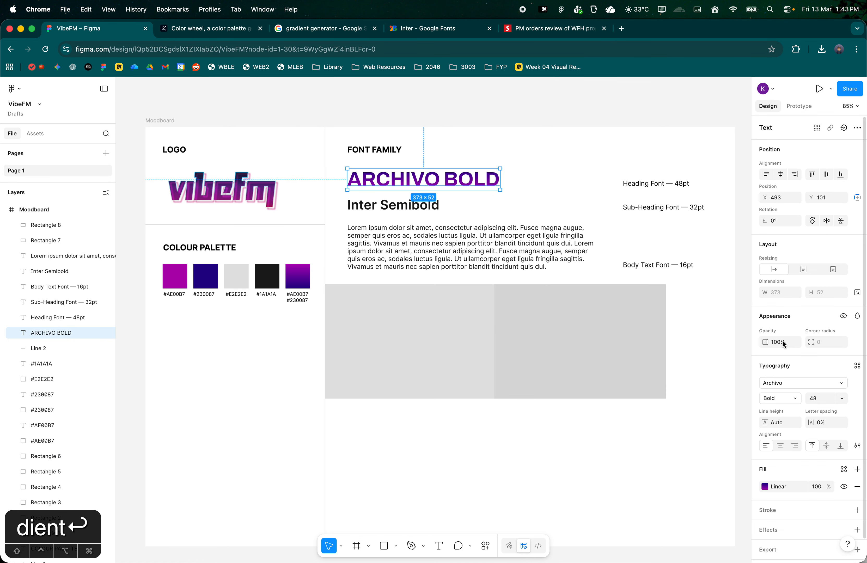
scroll(786, 483, down, 1)
click(765, 469)
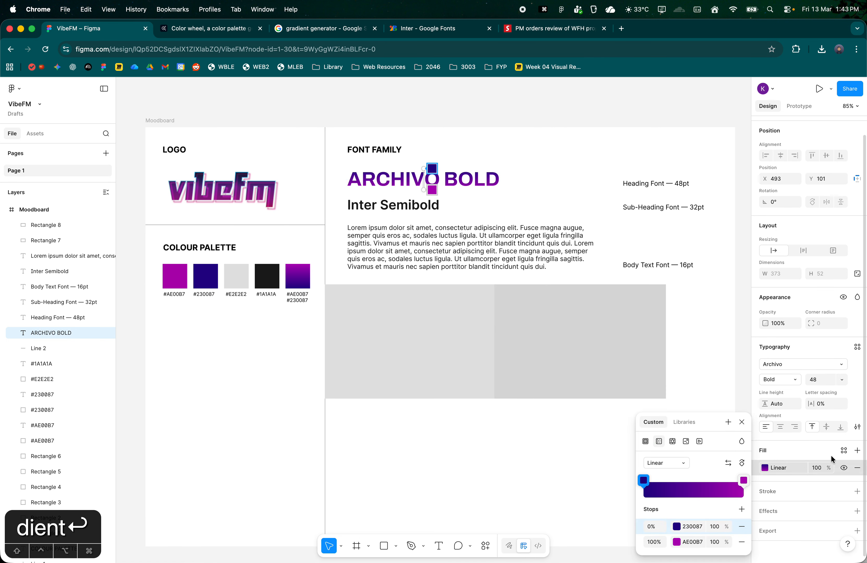
click(843, 451)
click(843, 451)
click(842, 452)
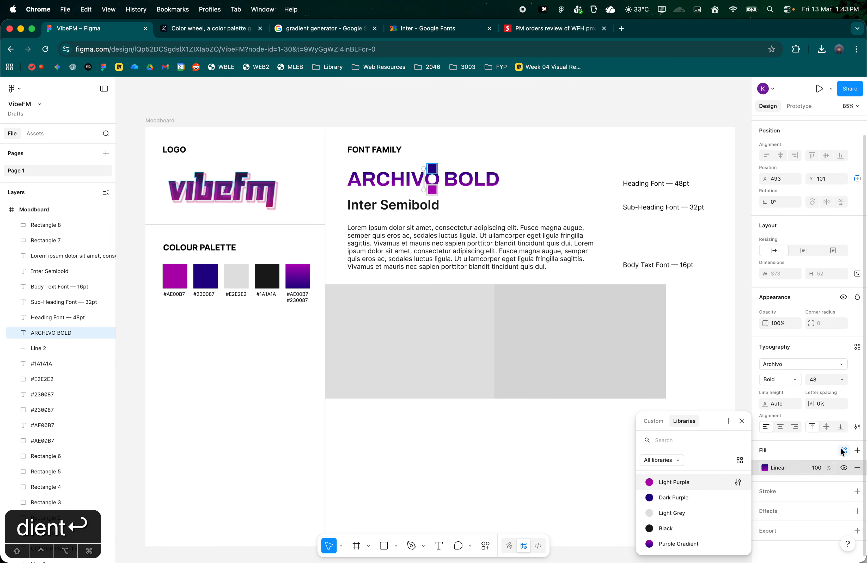
key(Escape)
- Apply the Light Grey style to the left rectangle below the font samples and the Black style to the right one
click(430, 310)
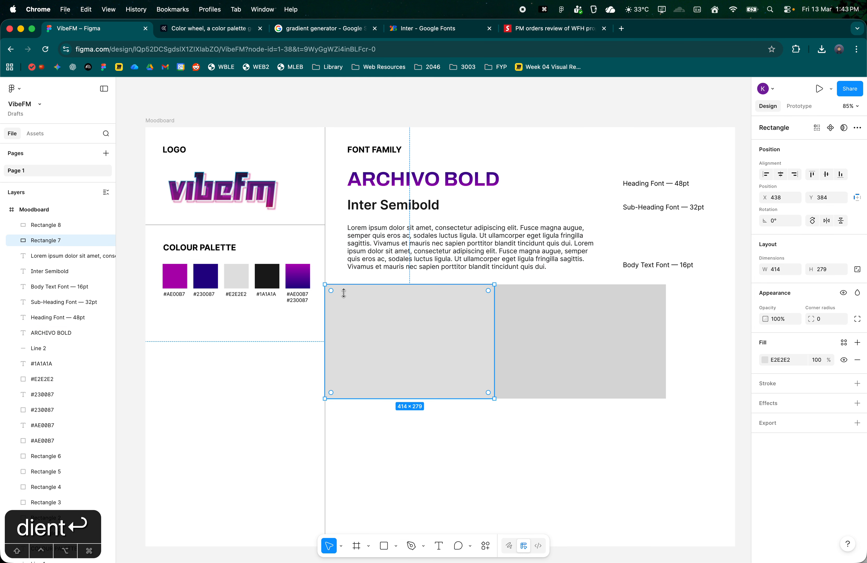
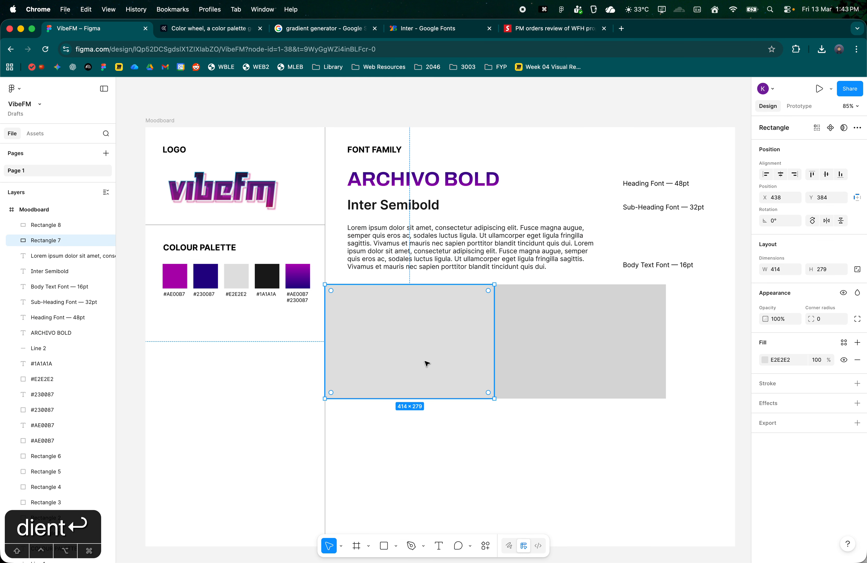
click(845, 343)
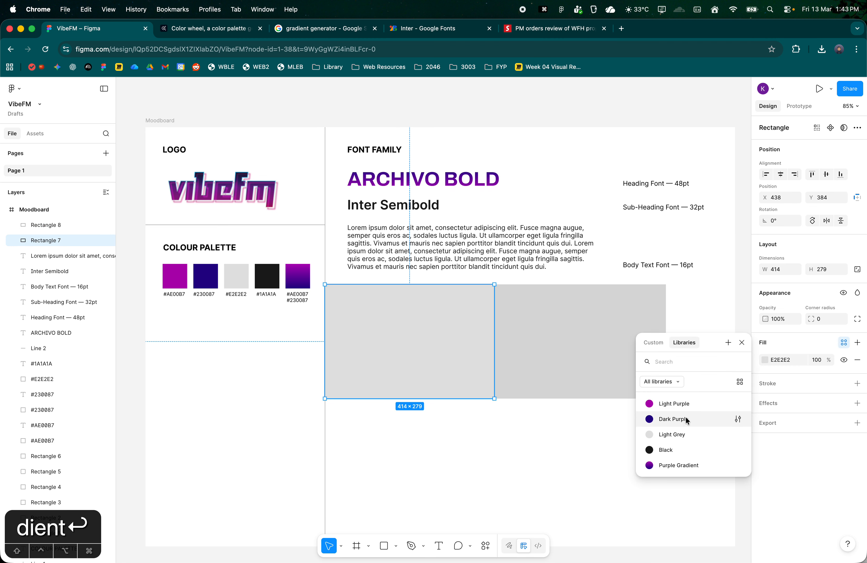
click(608, 344)
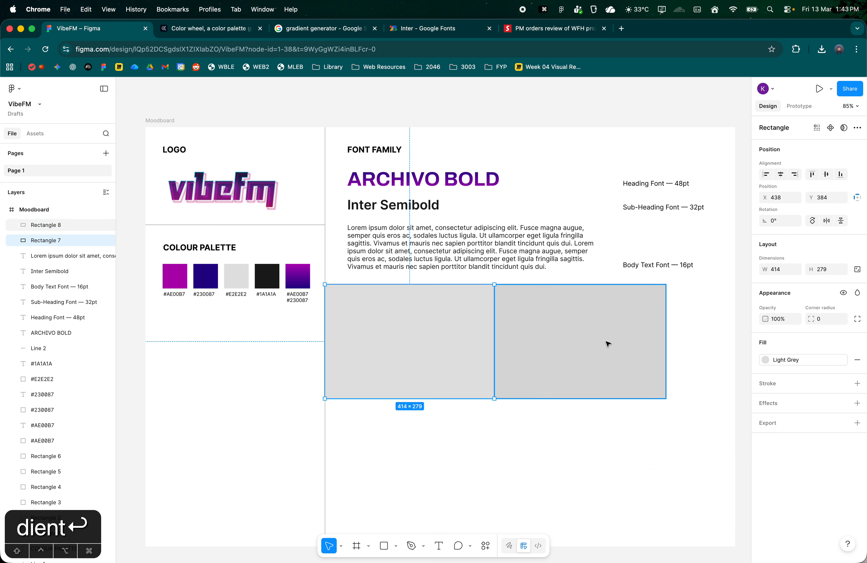
click(843, 346)
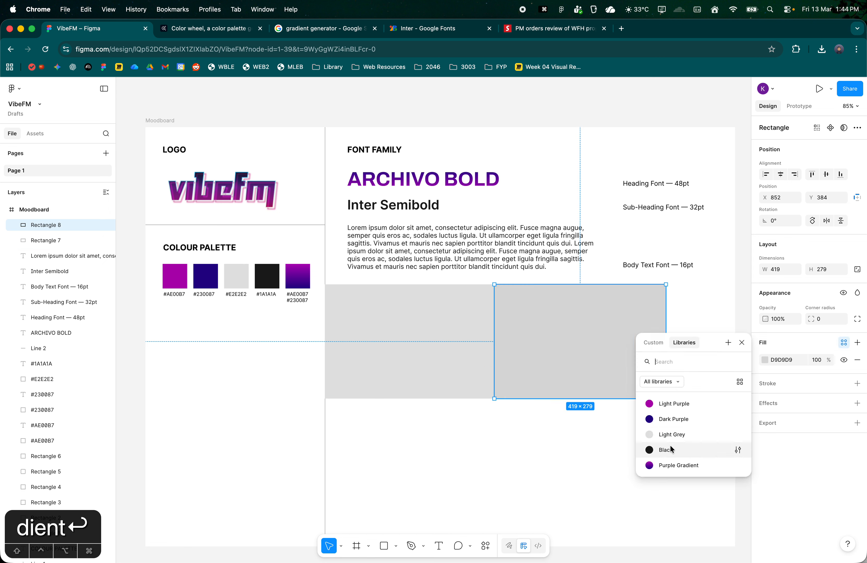
click(686, 447)
click(684, 448)
click(604, 388)
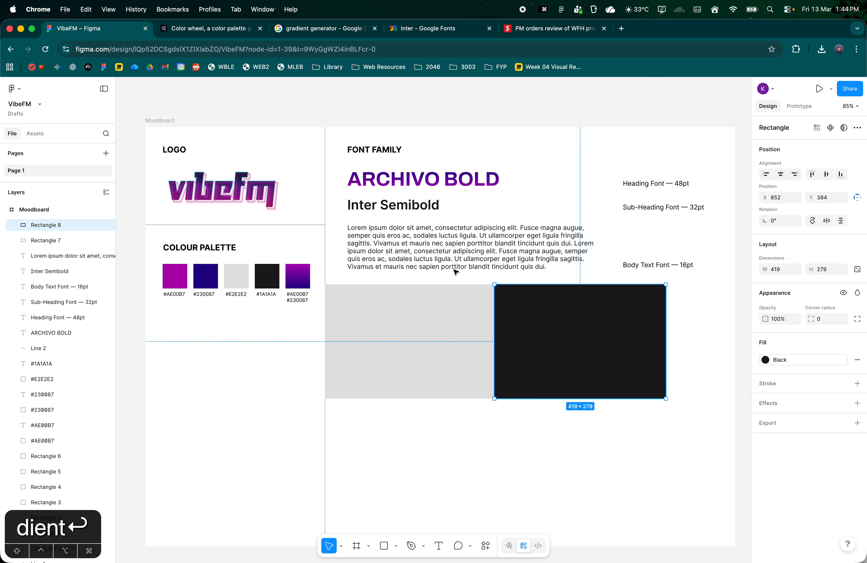
- Apply the Black colour style to both the Inter Semibold text and the Lorem ipsum paragraph
click(462, 263)
click(413, 204)
shift+click(442, 239)
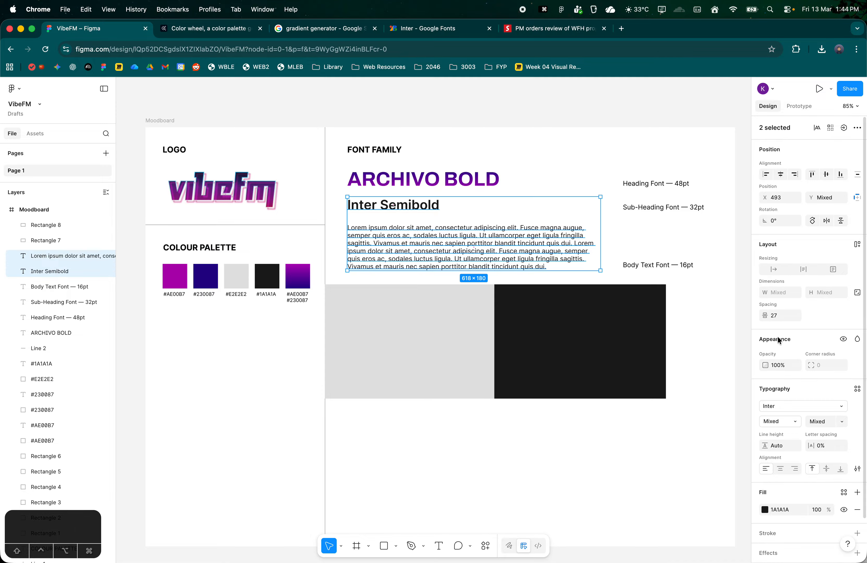
scroll(861, 394, down, 1)
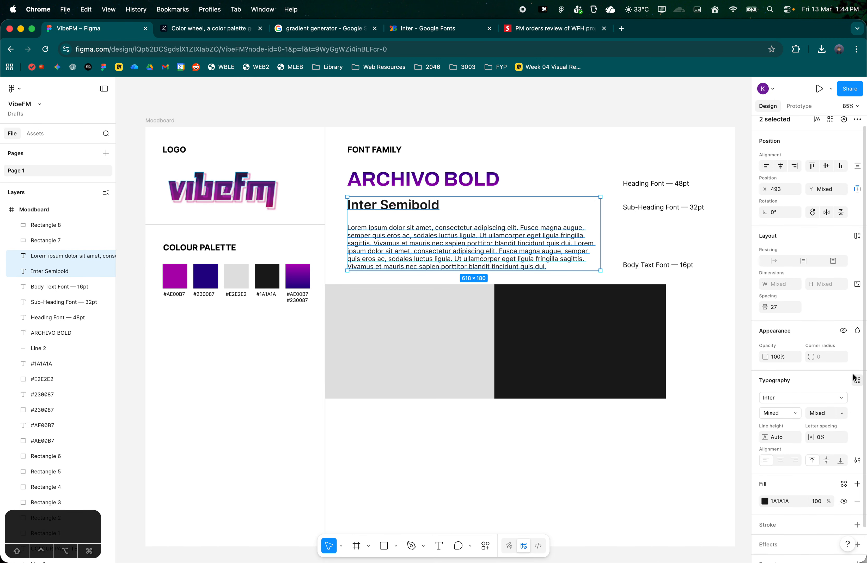
scroll(852, 420, down, 2)
click(844, 468)
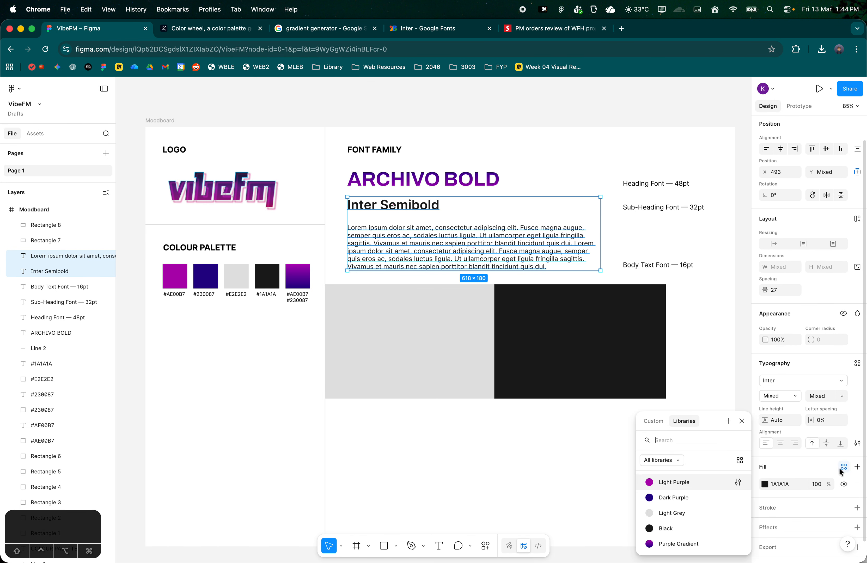
click(674, 498)
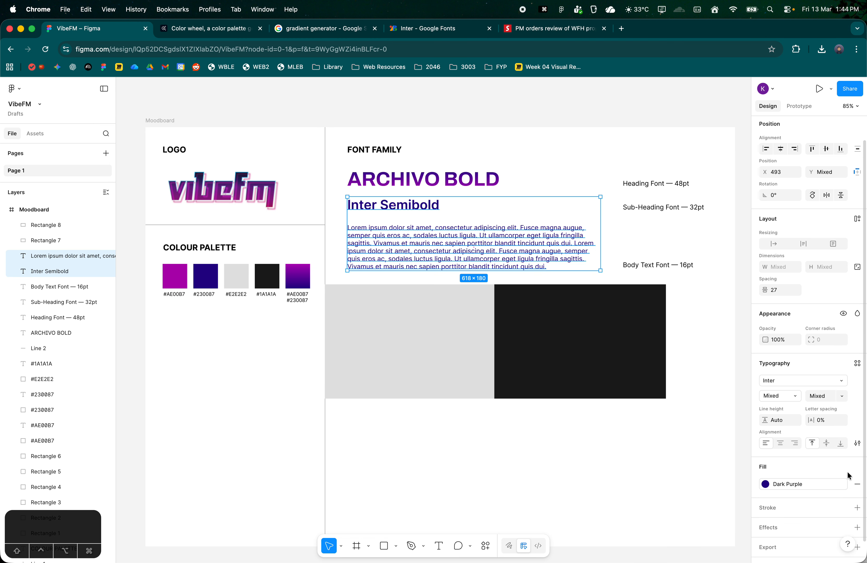
click(857, 485)
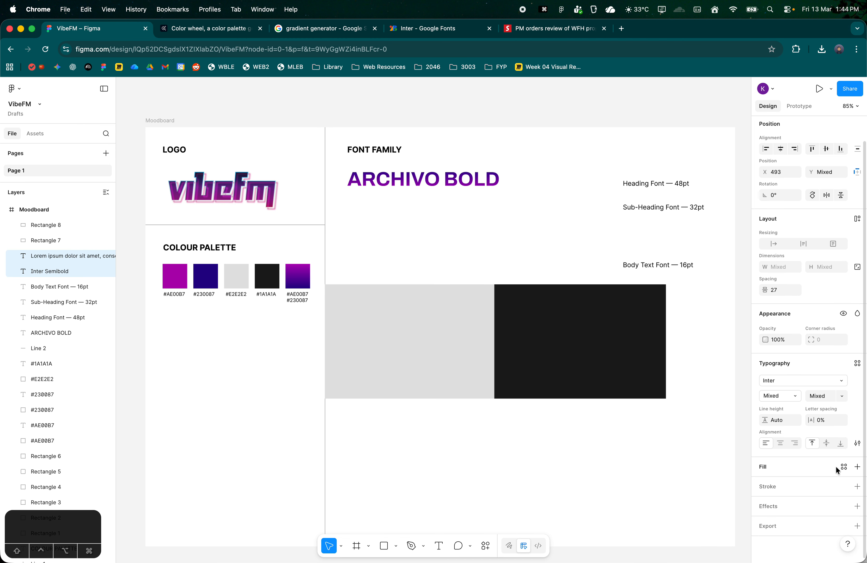
click(843, 468)
click(844, 468)
click(843, 467)
click(843, 467)
click(695, 527)
click(596, 438)
- Move the grey and black rectangles down together to Y 389
drag(648, 437, 457, 365)
scroll(465, 387, down, 1)
scroll(465, 387, down, 2)
click(478, 393)
drag(596, 354, 435, 267)
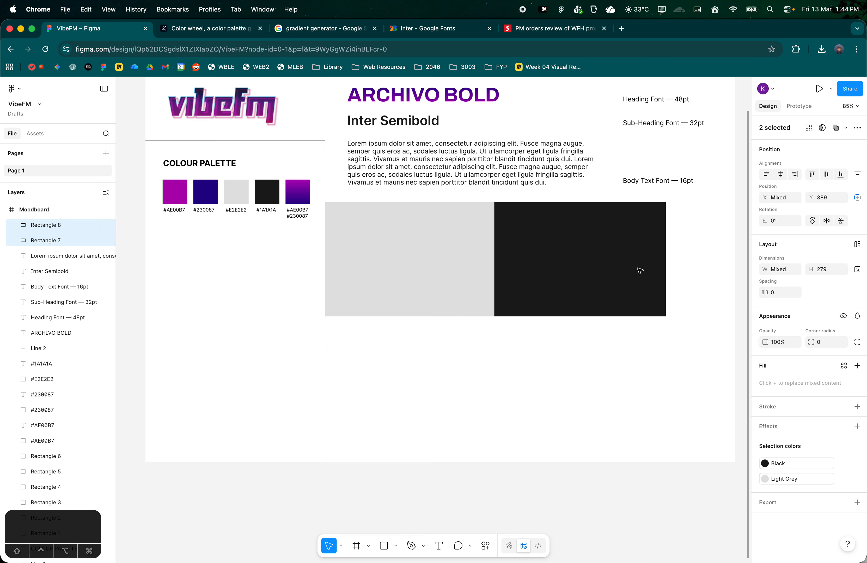
- Stretch the grey and black rectangles together to the frame's right edge at 1002 wide, and extend their height to 297
scroll(639, 269, up, 1)
drag(608, 341, 448, 278)
scroll(490, 337, up, 3)
click(550, 408)
drag(550, 409, 413, 316)
click(614, 424)
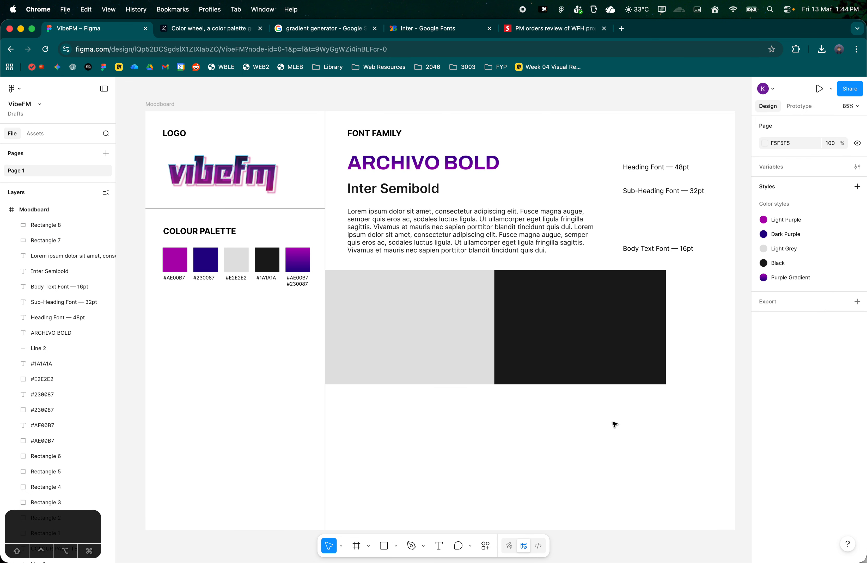
drag(614, 428, 501, 337)
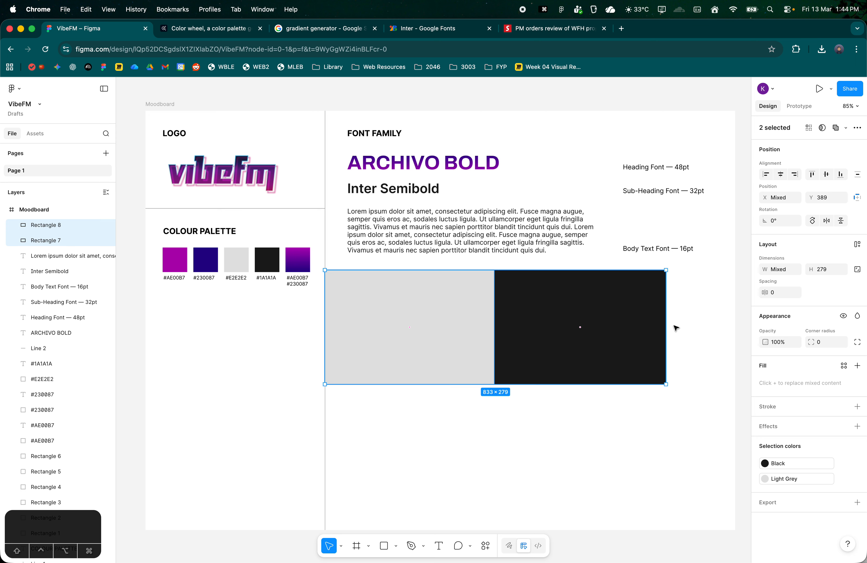
drag(665, 326, 734, 331)
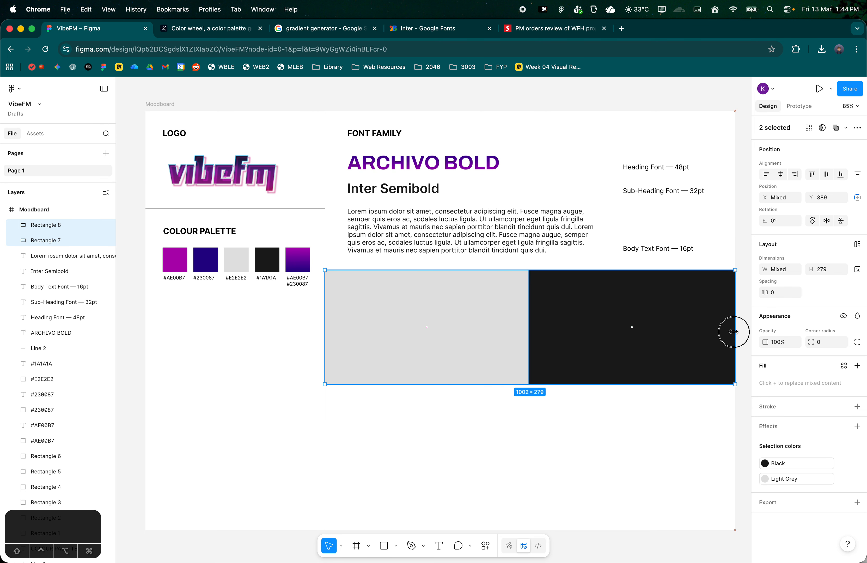
click(551, 423)
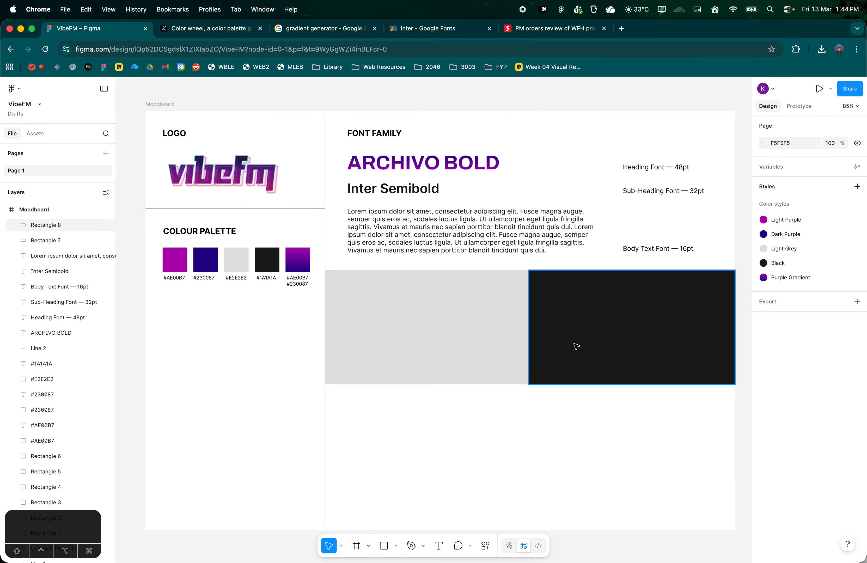
drag(571, 426, 524, 392)
click(529, 424)
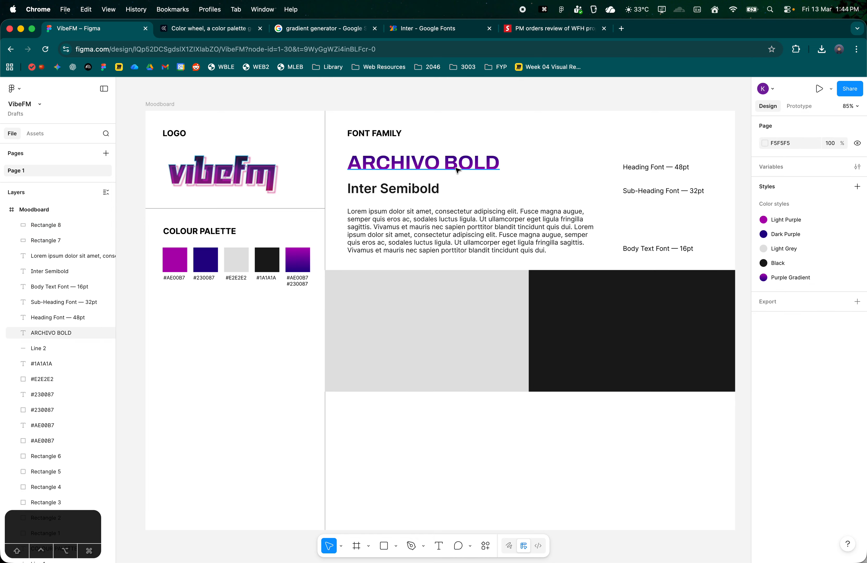
click(430, 303)
click(431, 192)
click(453, 323)
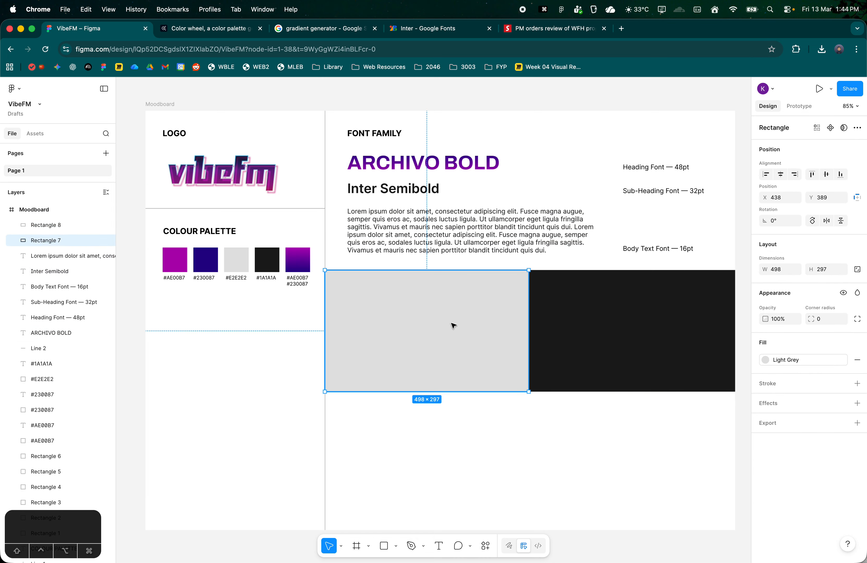
click(465, 214)
click(451, 176)
click(445, 152)
click(449, 147)
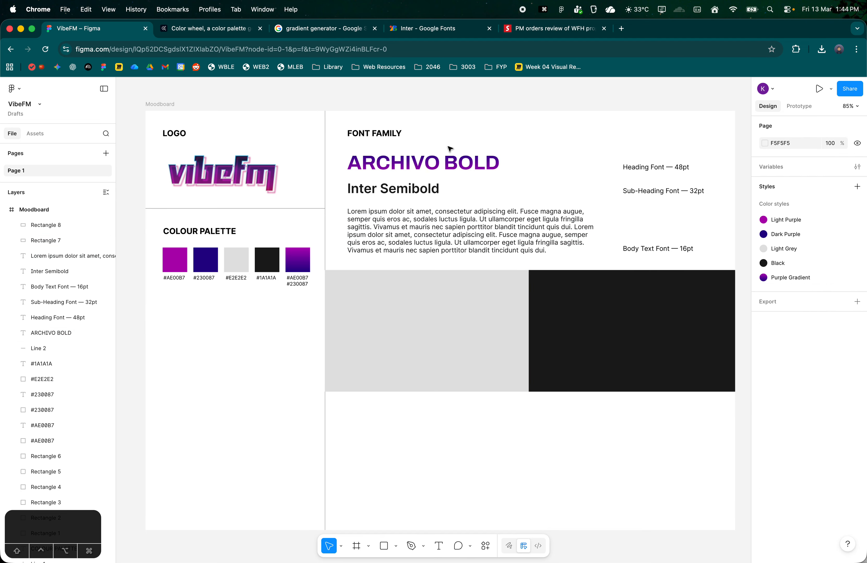
click(419, 324)
click(365, 261)
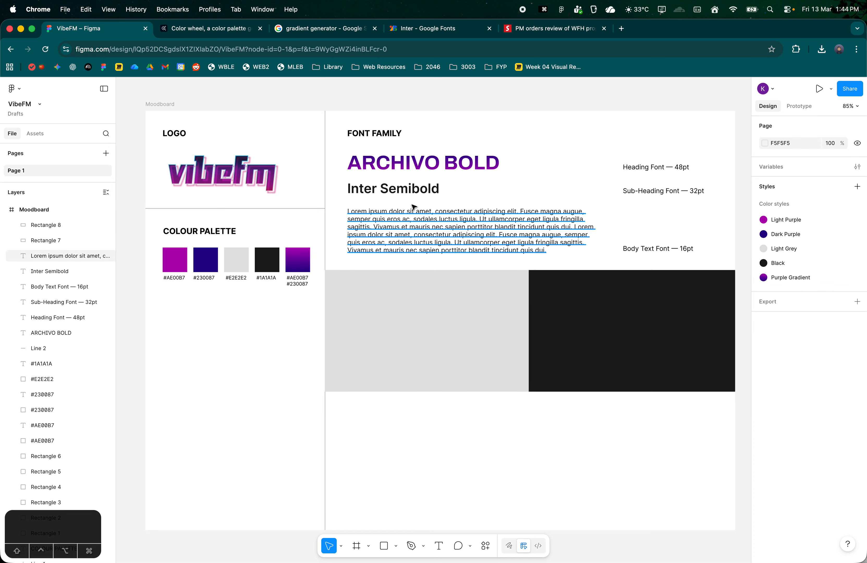
- Duplicate the ARCHIVO BOLD heading and place the copy near the top of the grey rectangle at X 493, Y 423
click(438, 169)
key(super+c)
click(449, 289)
key(super+v)
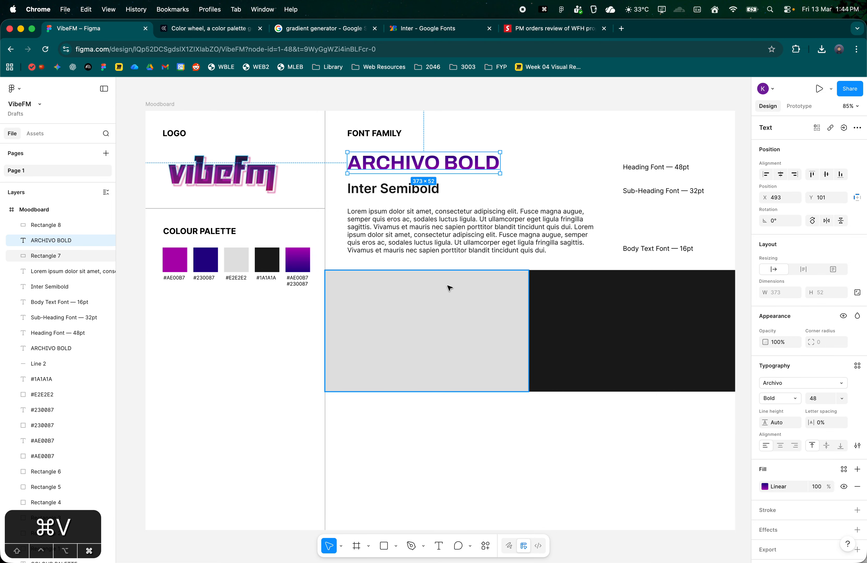
drag(454, 318, 446, 374)
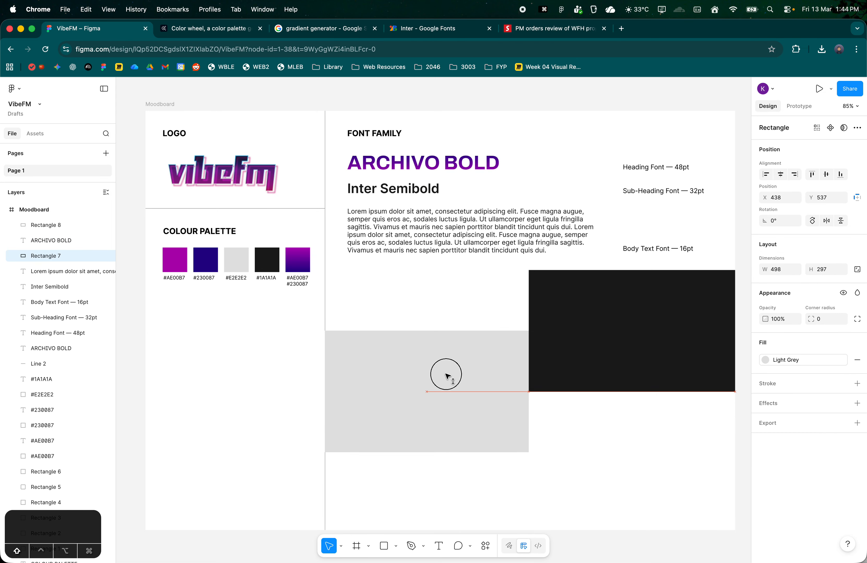
key(super+z)
drag(464, 171, 456, 307)
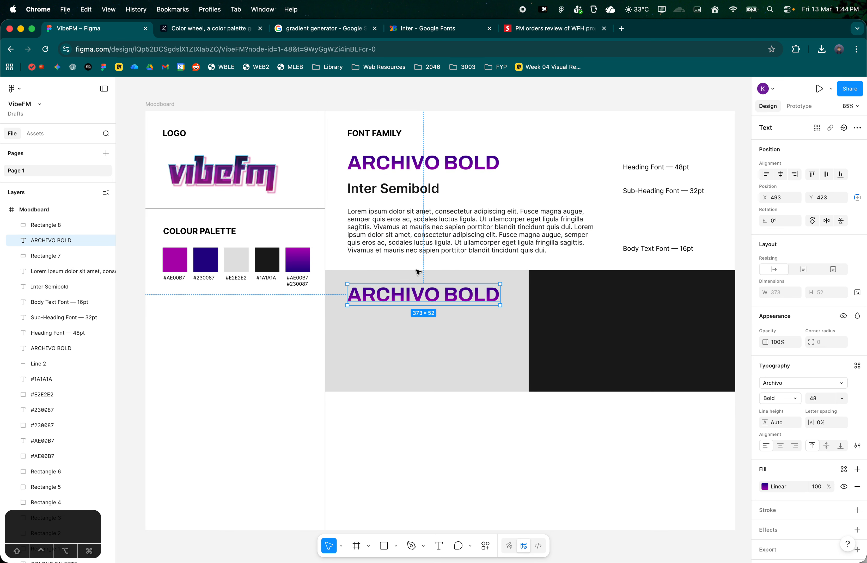
key(Escape)
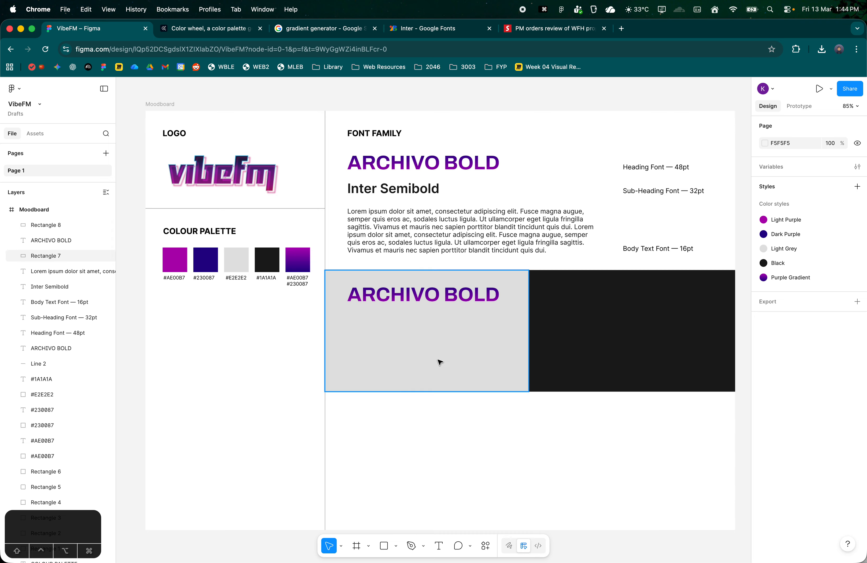
- Duplicate the Inter Semibold text and place the copy just below the grey rectangle
click(419, 194)
key(cmd+c)
key(cmd+v)
drag(421, 195, 447, 416)
- Send the grey rectangle to the back and move the Inter Semibold copy onto it, directly under the ARCHIVO BOLD copy
click(453, 356)
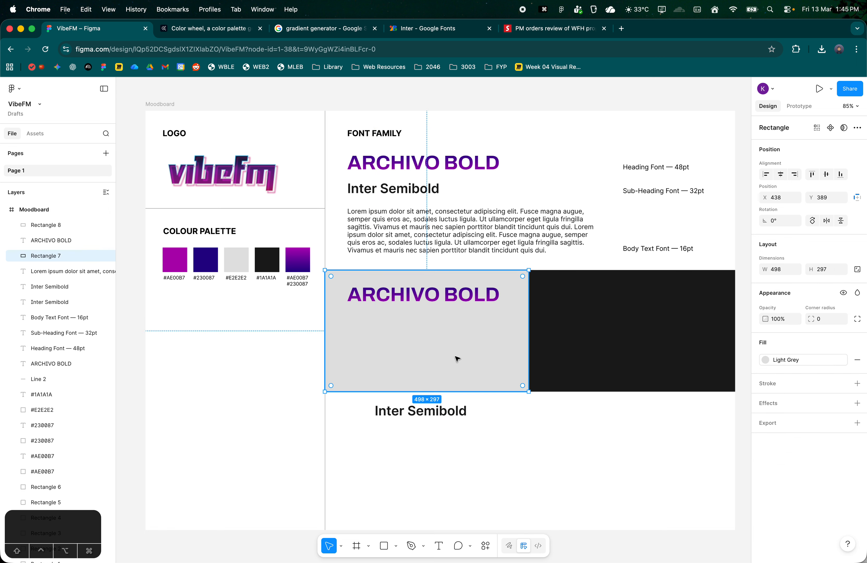
right_click(467, 341)
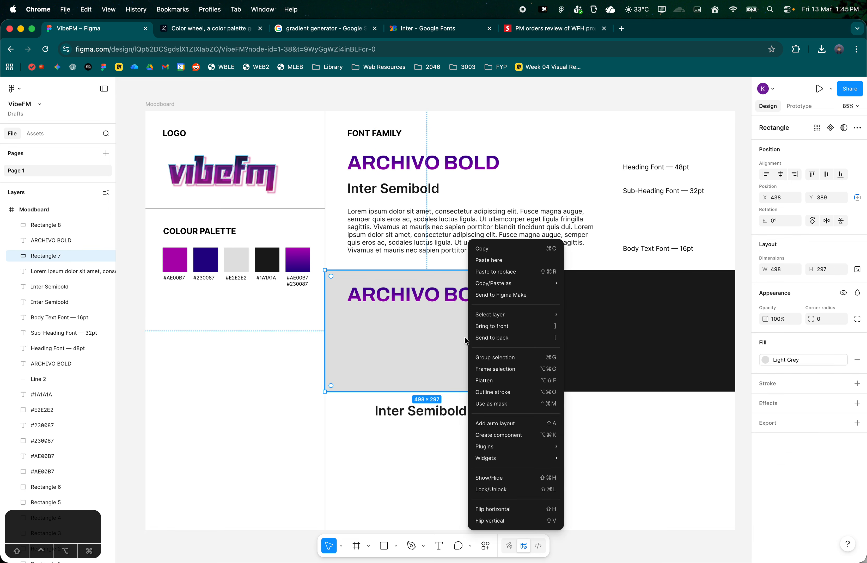
click(513, 338)
drag(445, 417, 417, 321)
- Duplicate the Lorem ipsum paragraph and place the copy below the Inter Semibold sample on the grey rectangle at X 493, Y 538
click(514, 243)
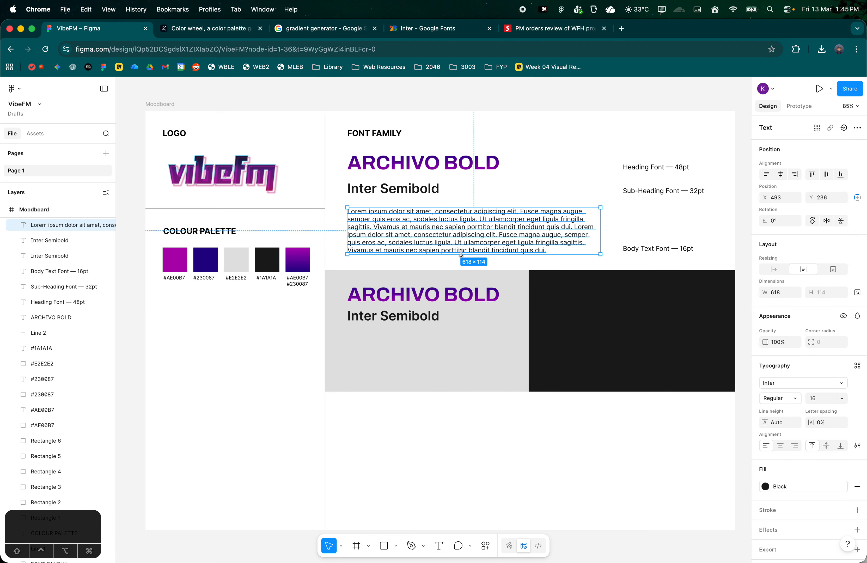
key(super+c)
key(super+v)
drag(515, 244, 513, 365)
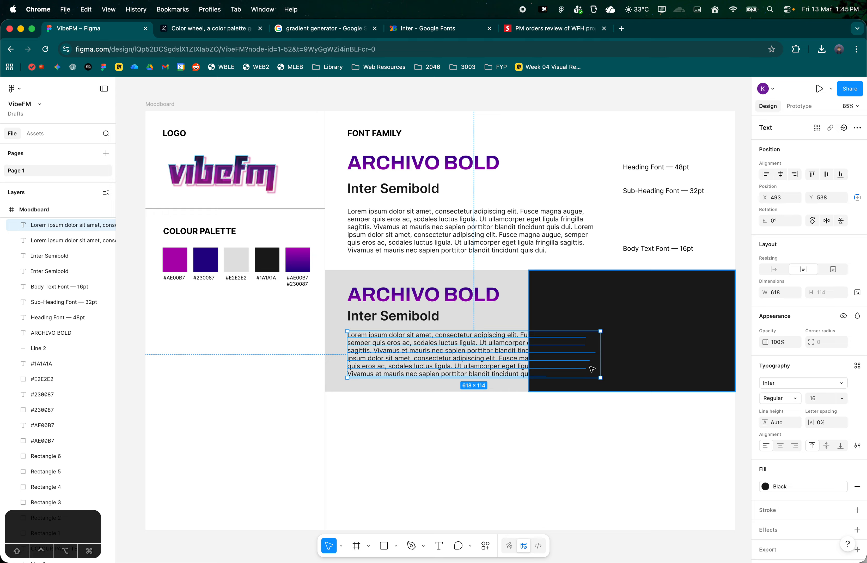
- Narrow the copied paragraph to 373 wide and delete its repeated second passage so it fits the grey rectangle
drag(600, 363, 500, 363)
drag(505, 364, 505, 364)
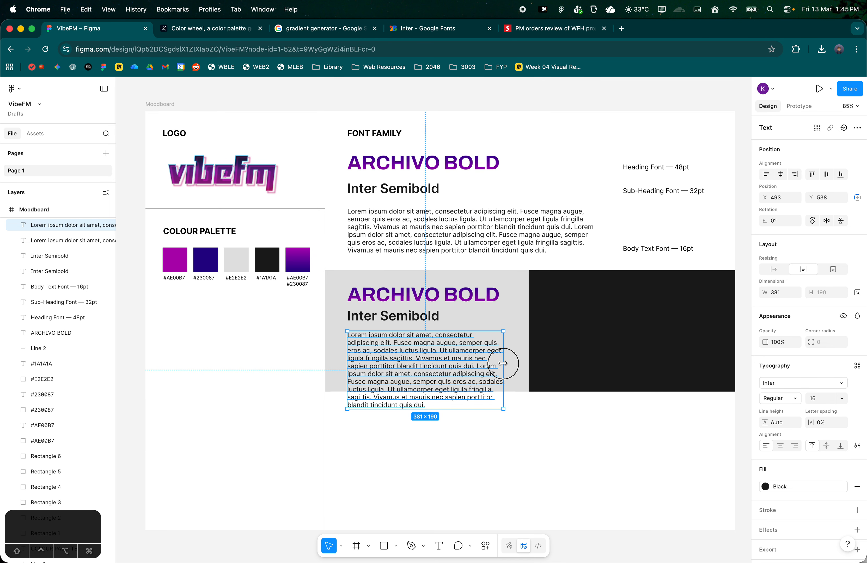
double_click(438, 359)
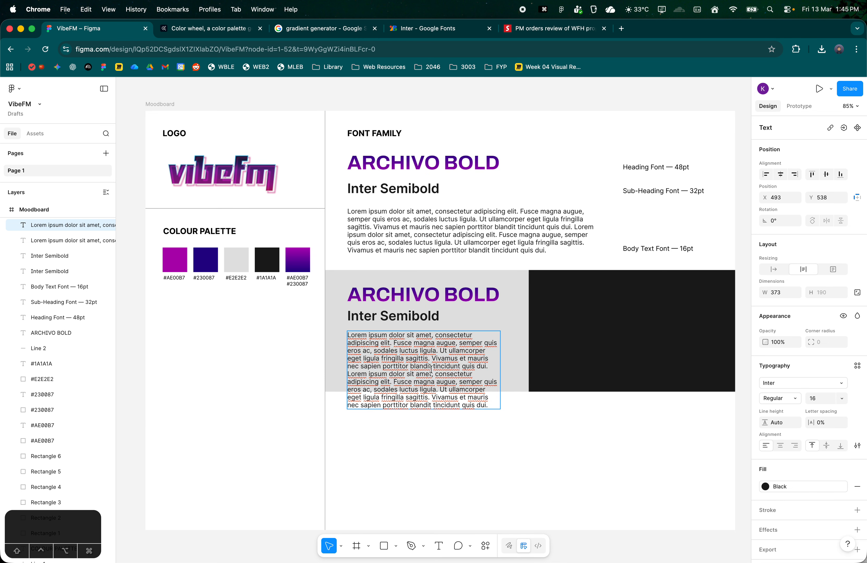
drag(493, 367, 507, 434)
key(BackSpace)
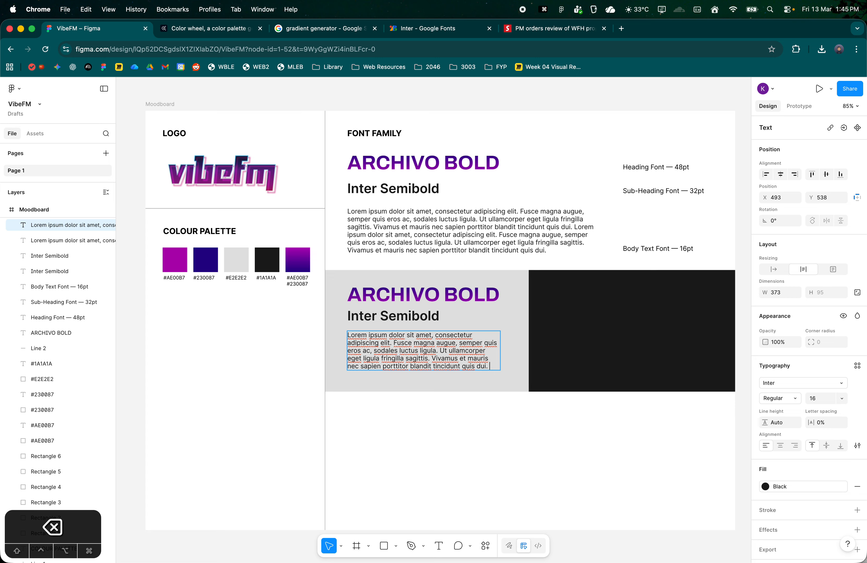
click(509, 437)
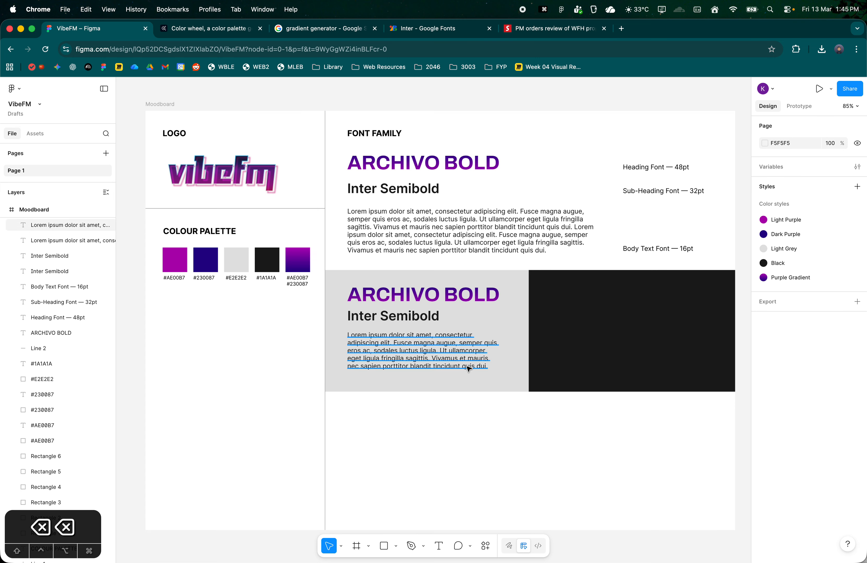
- Move the heading, Inter Semibold and paragraph on the grey rectangle down together, with the heading at Y 433
drag(467, 370, 453, 339)
key(super+z)
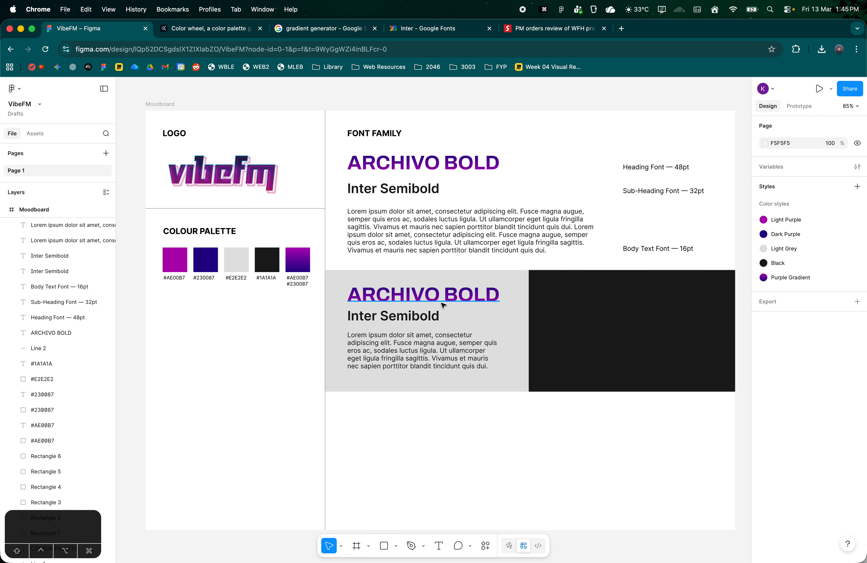
click(437, 318)
shift+click(448, 343)
shift+click(452, 295)
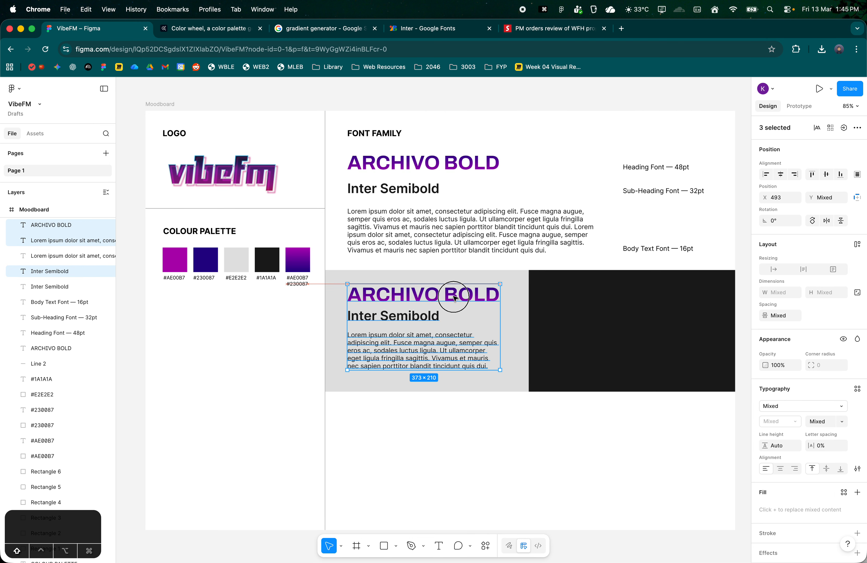
drag(452, 295, 455, 301)
click(451, 427)
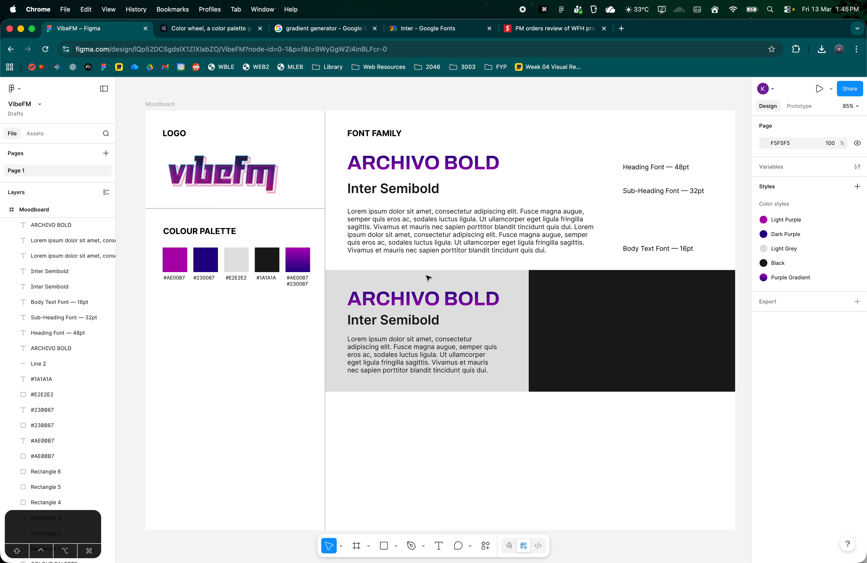
- Send the black rectangle to the back of the layer order
click(539, 341)
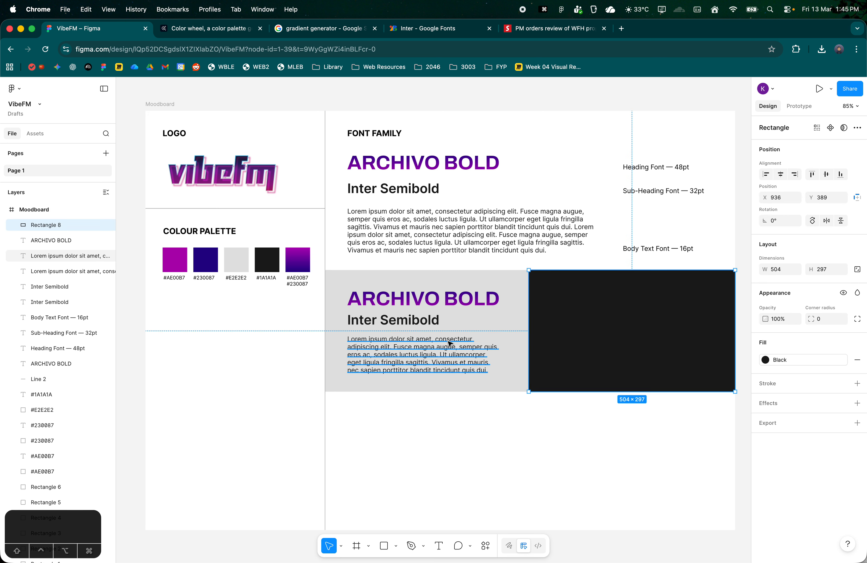
right_click(588, 314)
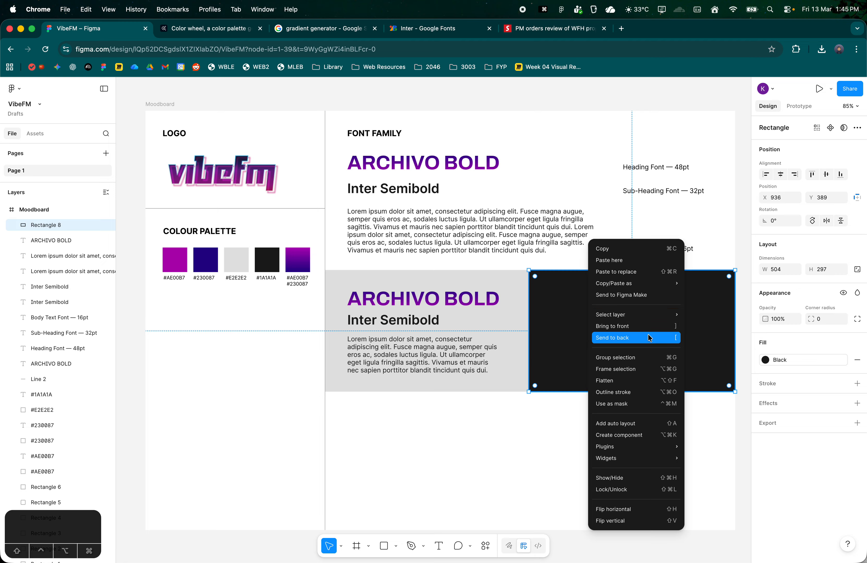
click(615, 338)
click(525, 414)
- Duplicate the grey rectangle's ARCHIVO BOLD heading and place the copy on the black rectangle at X 991, Y 433
click(454, 306)
key(super+c)
key(super+v)
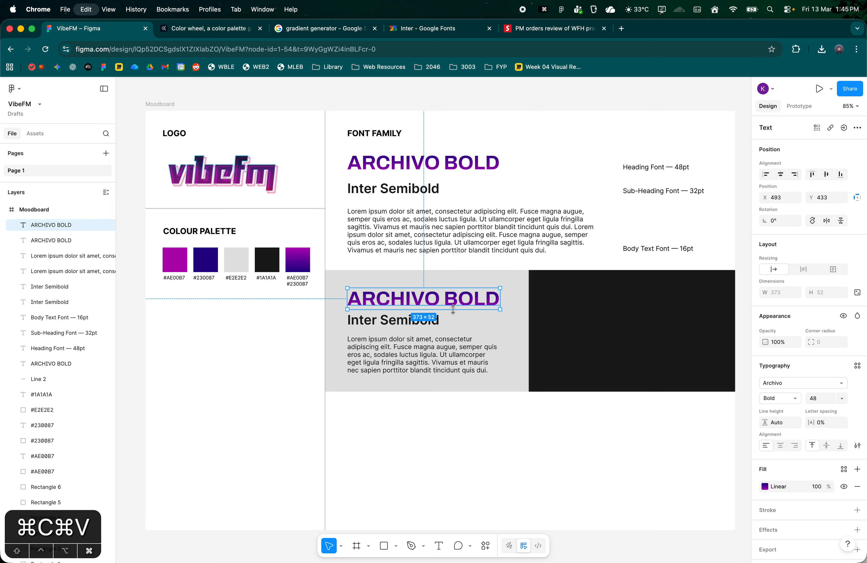
drag(483, 308, 688, 308)
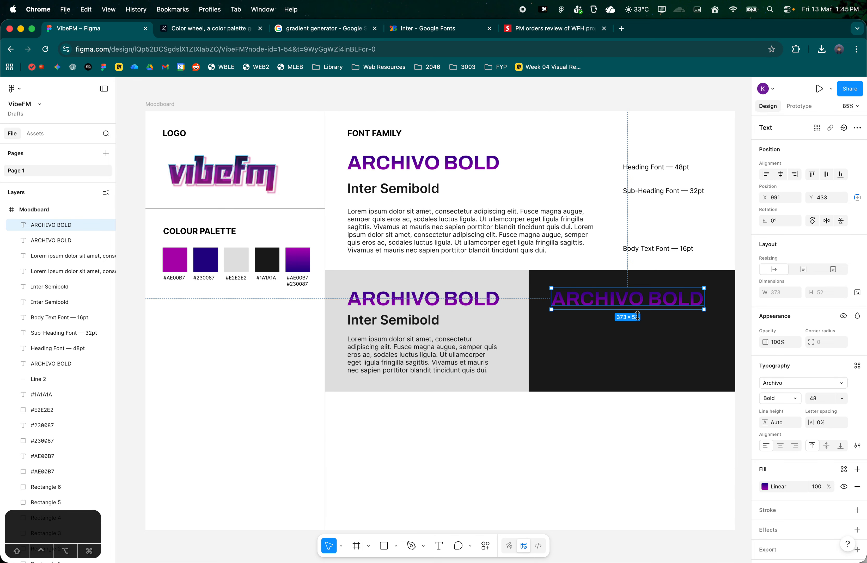
- Try to copy the Inter Semibold and paragraph samples from the grey rectangle onto the black one
click(422, 324)
shift+click(422, 354)
key(super+c)
key(super+v)
drag(422, 357, 642, 355)
key(Escape)
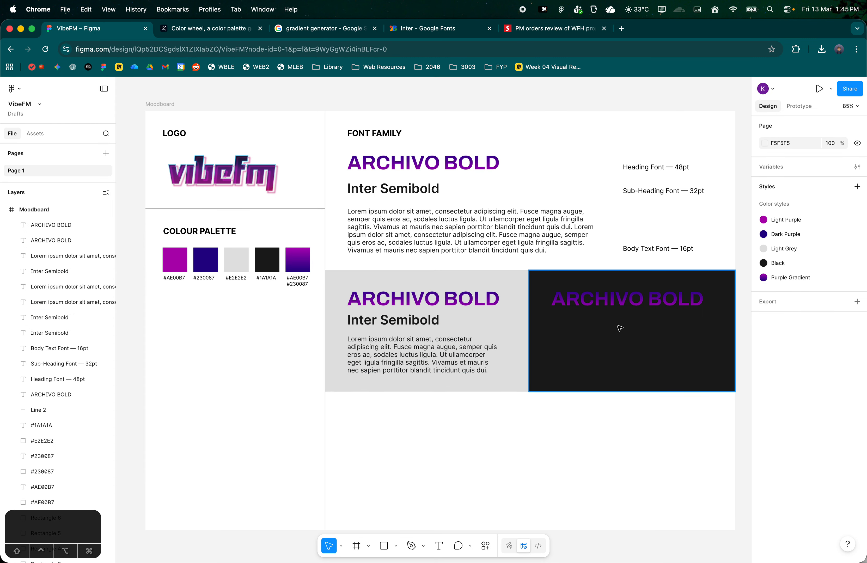
drag(412, 366, 646, 363)
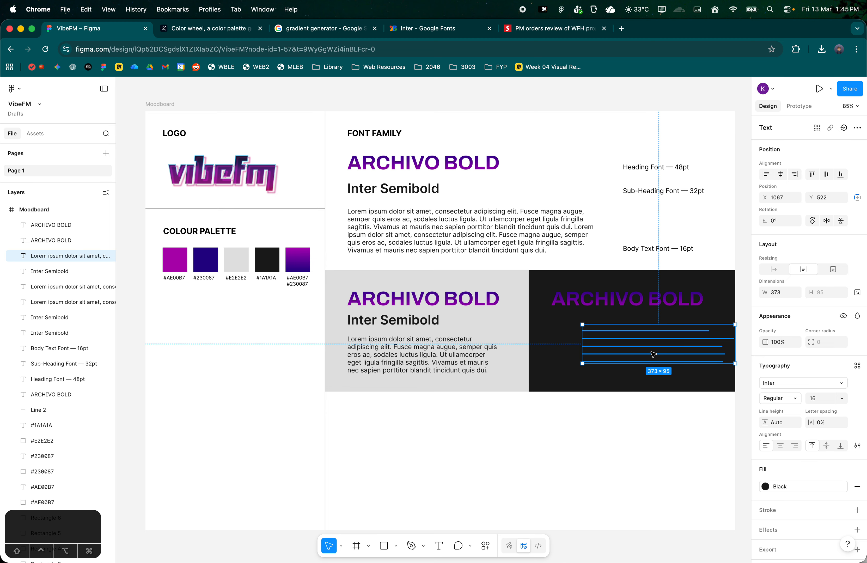
key(Delete)
click(457, 359)
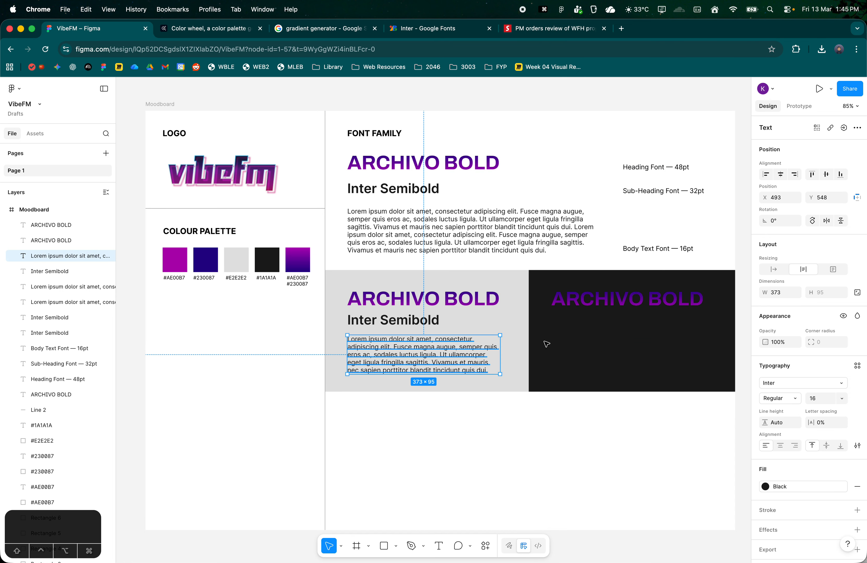
- Apply the Light Grey colour style to the ARCHIVO BOLD heading on the black rectangle
click(614, 304)
click(416, 347)
click(621, 307)
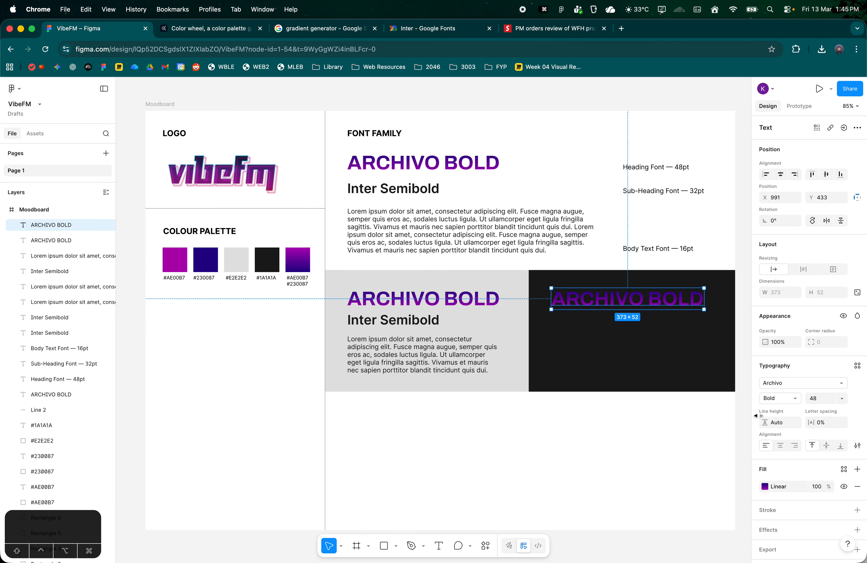
click(844, 469)
click(672, 513)
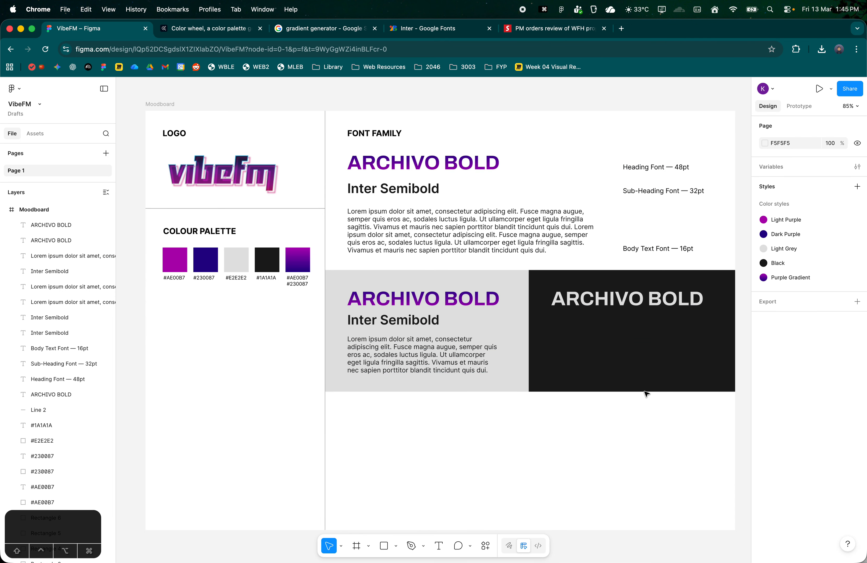
- Duplicate the grey rectangle's Inter Semibold and paragraph and place the copies under the black rectangle's heading at X 992
click(435, 326)
shift+click(440, 352)
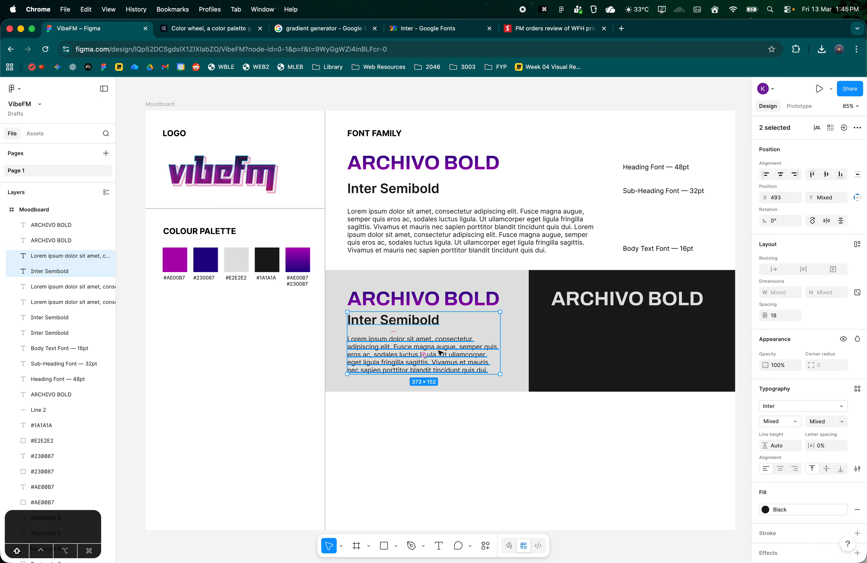
key(cmd+v)
drag(445, 352, 650, 356)
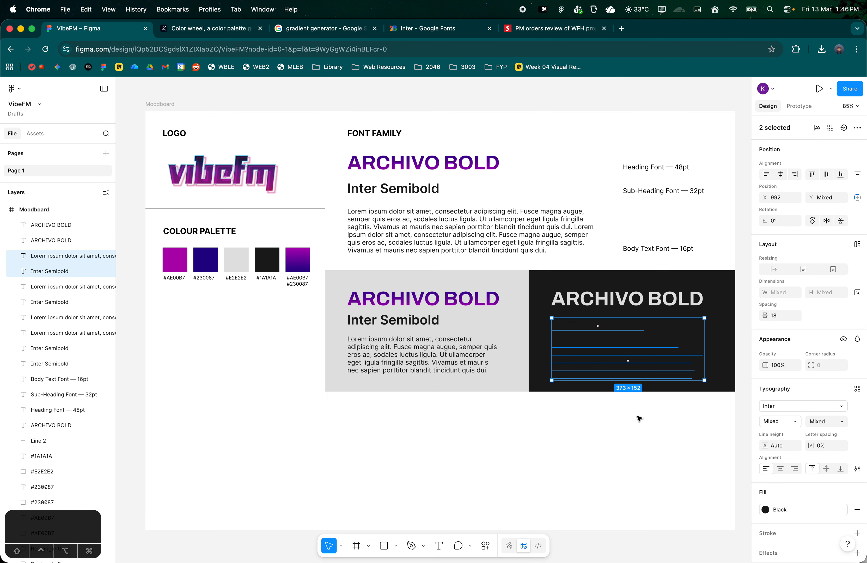
- Apply the Light Grey colour style to the Inter Semibold and paragraph copies on the black rectangle
click(784, 511)
click(672, 513)
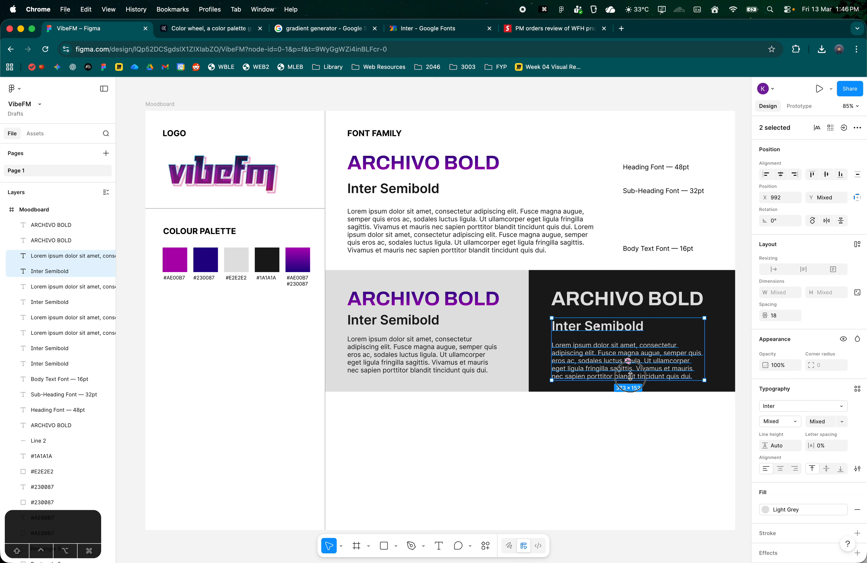
drag(630, 377, 630, 372)
click(619, 452)
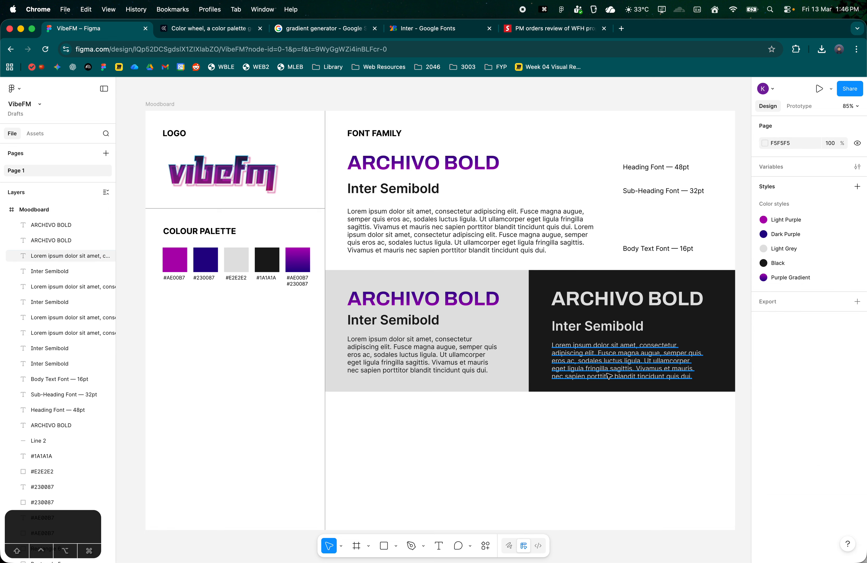
- Try to move the black rectangle's Inter Semibold text level with the one on the grey rectangle
click(606, 368)
key(cmd+z)
click(600, 327)
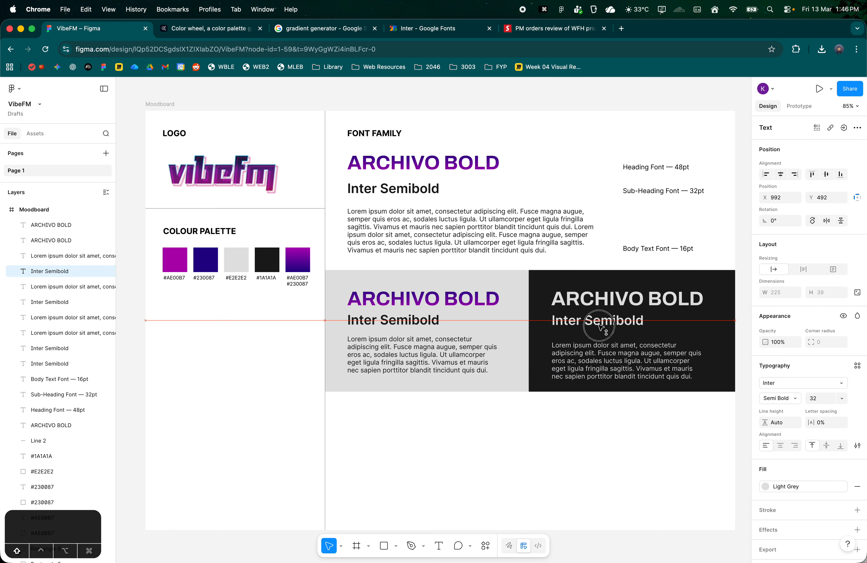
- Delete the stacked duplicate of Inter Semibold on the grey rectangle and leave the remaining one at Y 497
click(424, 321)
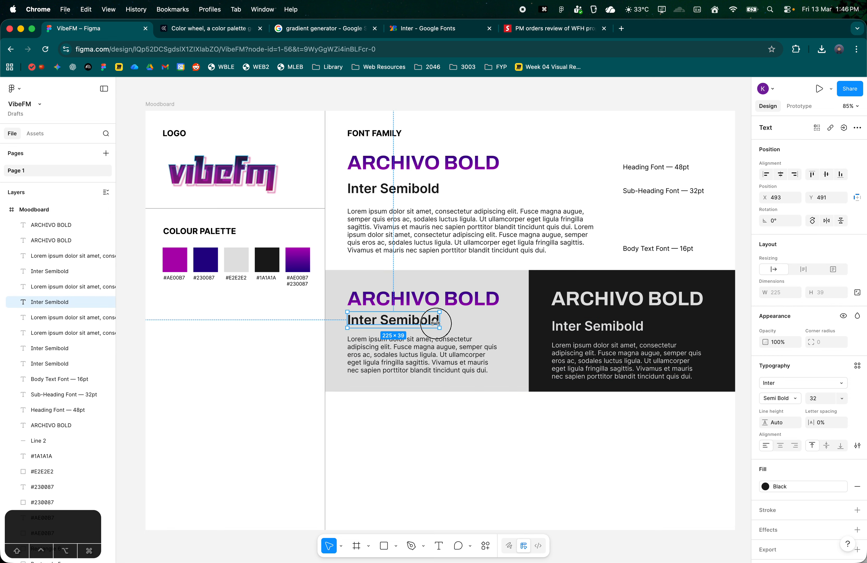
drag(427, 324, 423, 327)
key(BackSpace)
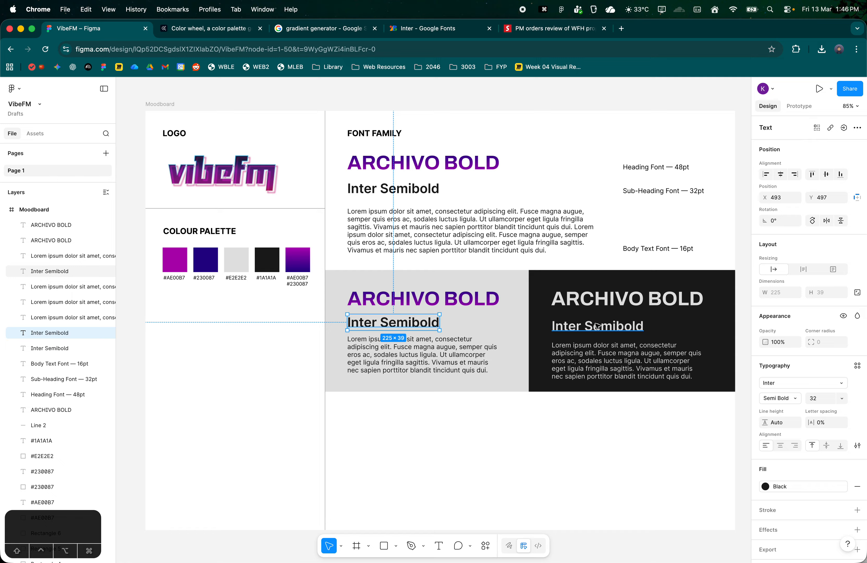
- Move the black rectangle's Inter Semibold to X 991, Y 497 and align its paragraph with the one on the grey rectangle
drag(595, 323, 594, 322)
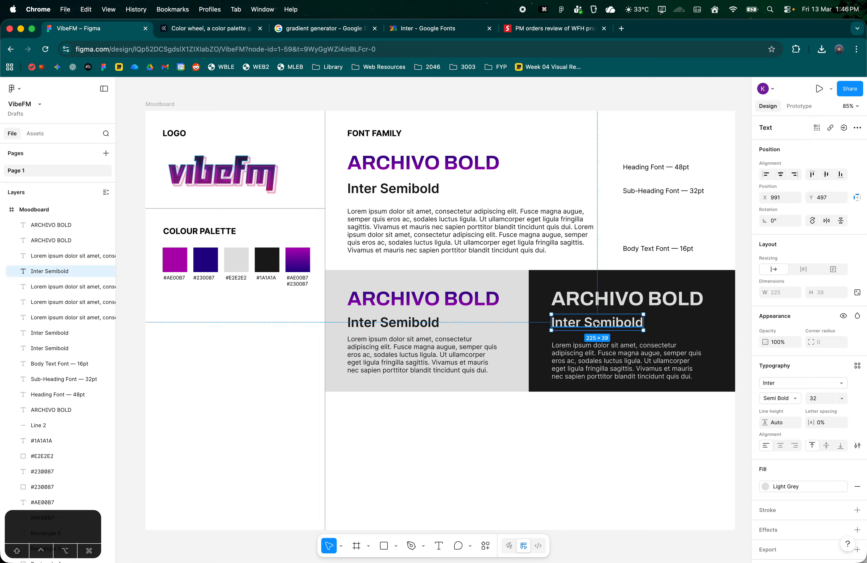
drag(608, 362, 608, 356)
click(511, 451)
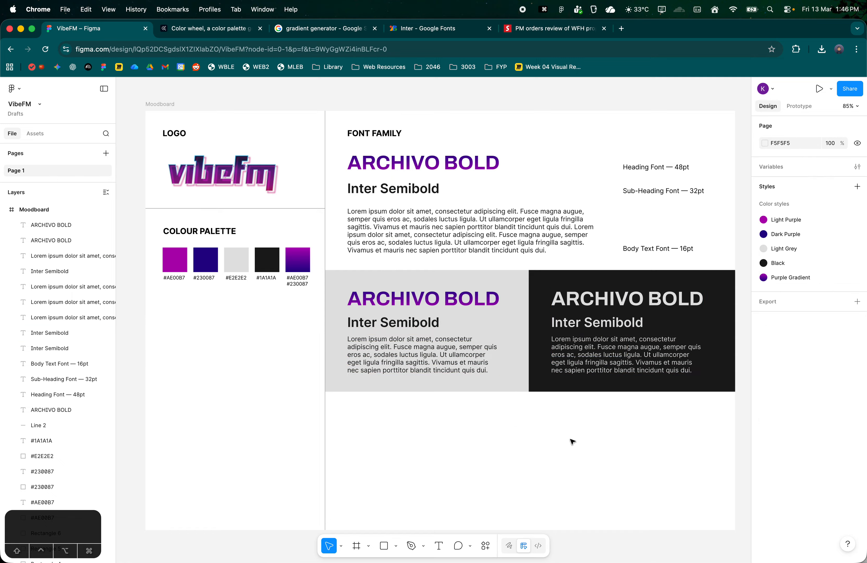
click(590, 276)
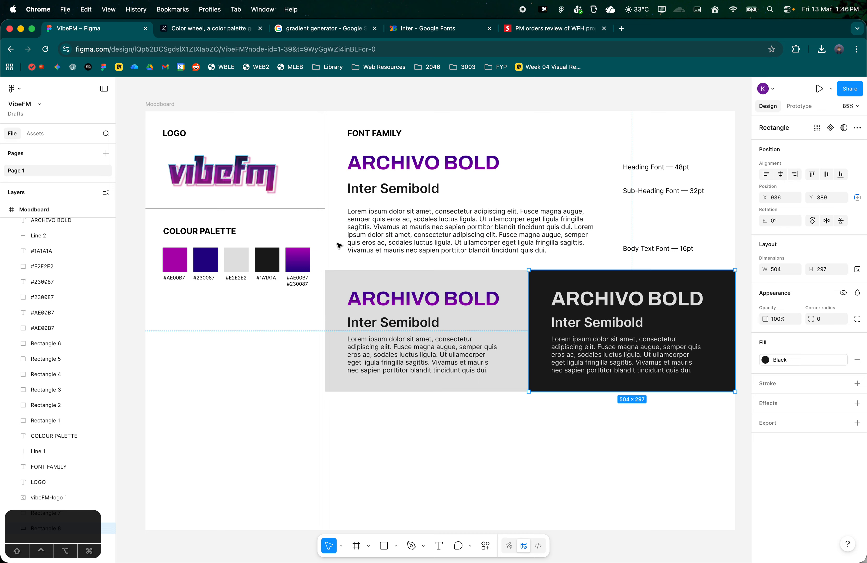
click(616, 296)
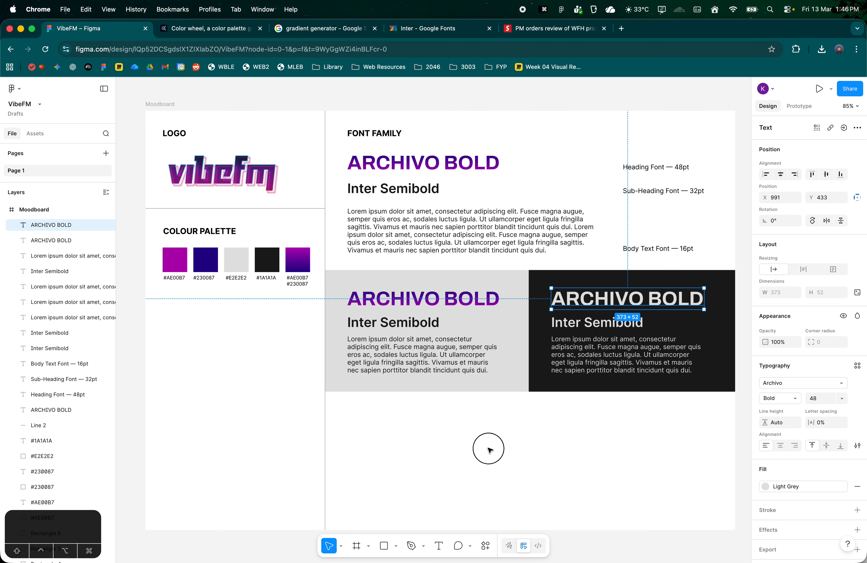
click(488, 449)
scroll(500, 432, down, 1)
scroll(501, 434, up, 1)
drag(465, 447, 406, 311)
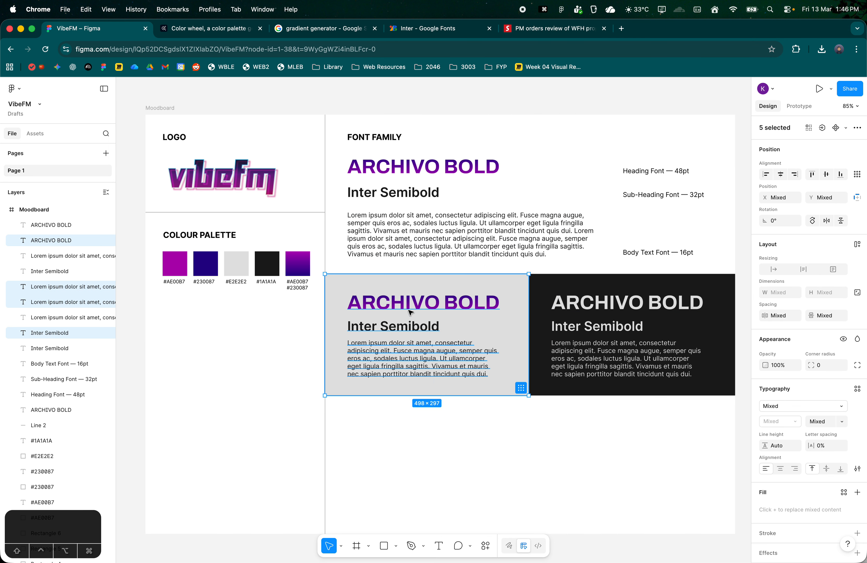
drag(596, 436, 235, 342)
key(super+z)
click(577, 485)
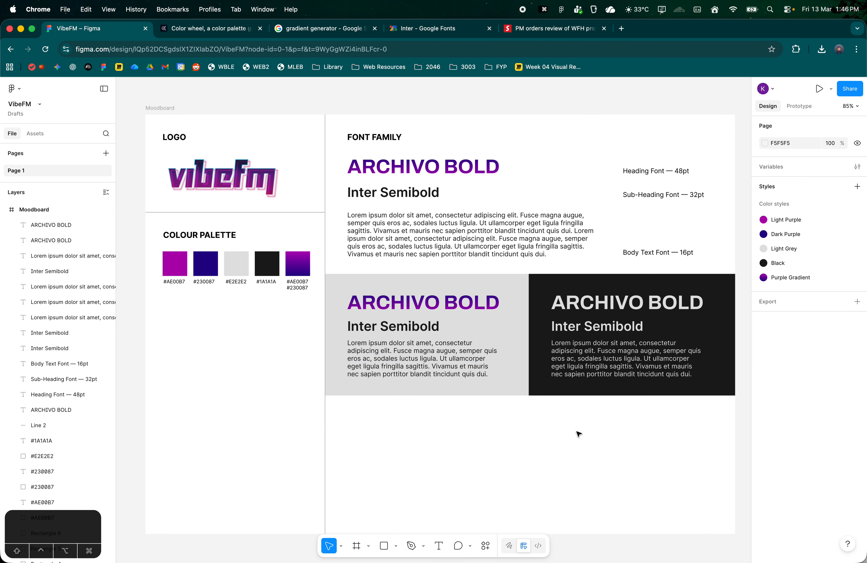
scroll(566, 447, down, 2)
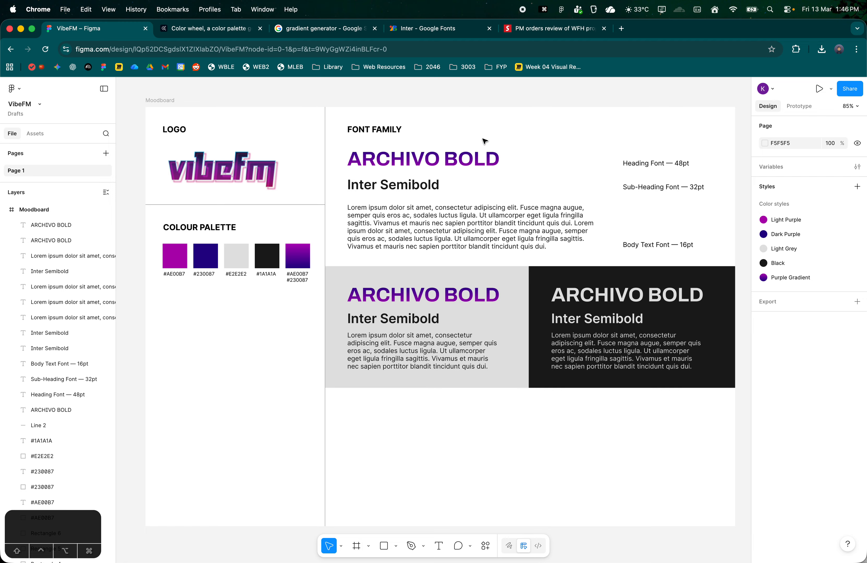
drag(211, 245, 311, 291)
drag(692, 431, 360, 123)
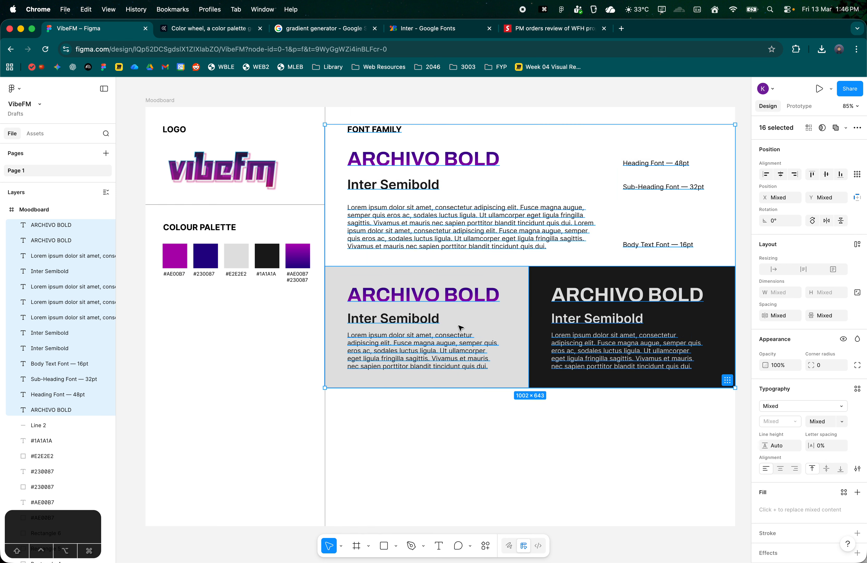
click(505, 409)
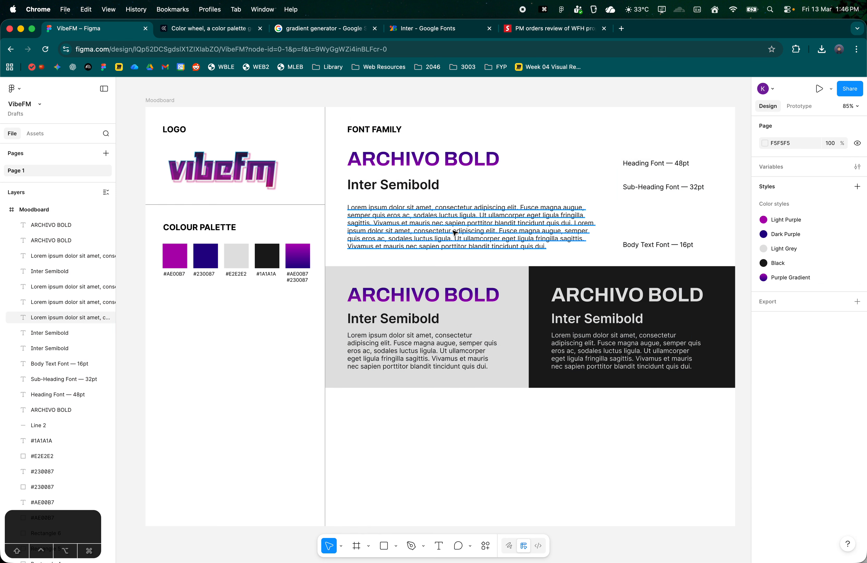
click(400, 129)
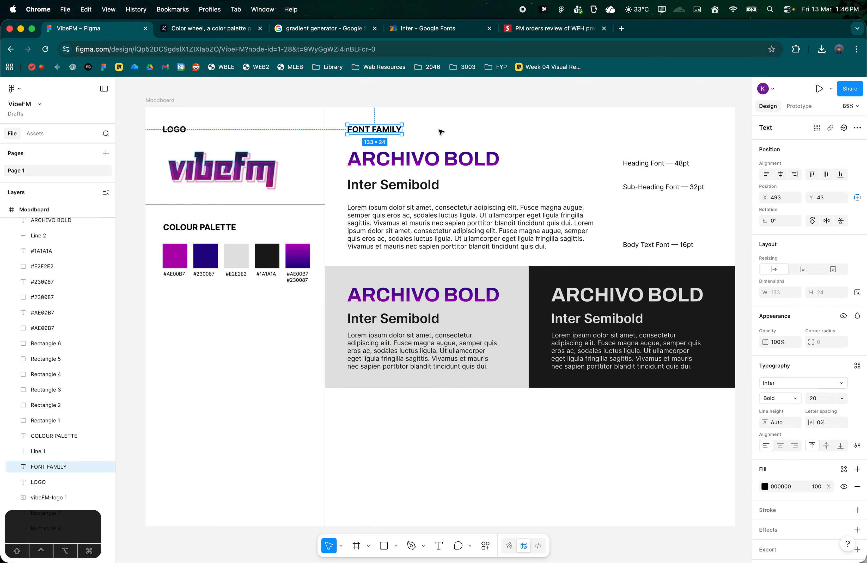
- Duplicate the FONT FAMILY heading below the light grey rectangle and change the copy's text to IMAGES
key(super+c)
key(super+v)
drag(390, 131, 391, 410)
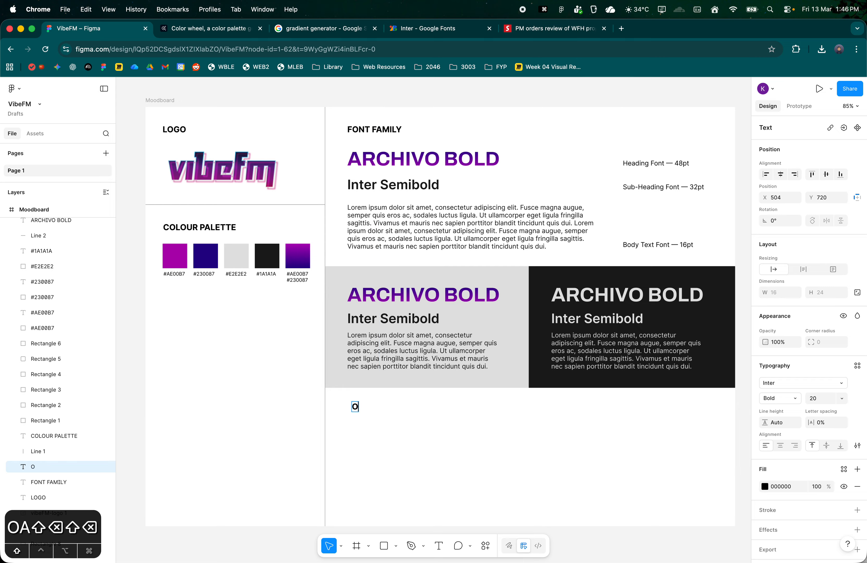
text(ES)
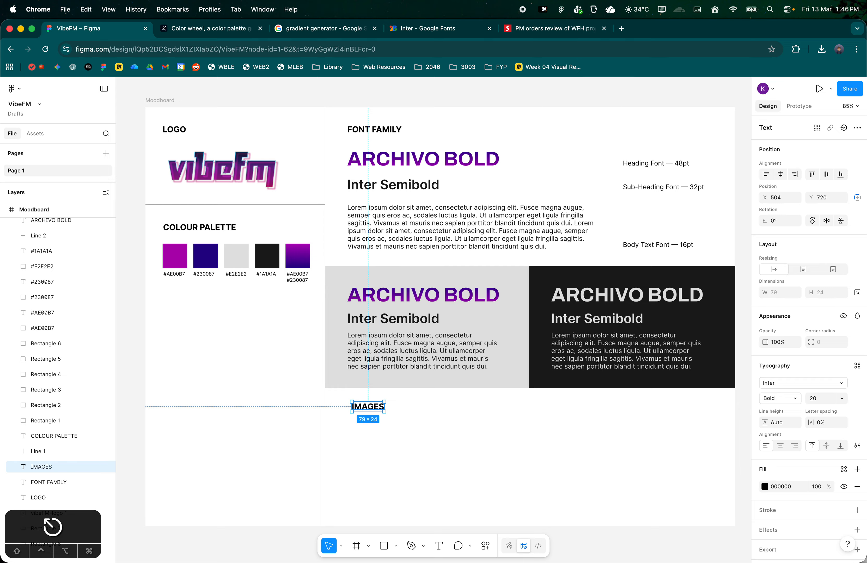
- Align the IMAGES heading with the left edge of the font samples, at X 493, Y 720
click(415, 404)
drag(358, 410, 356, 408)
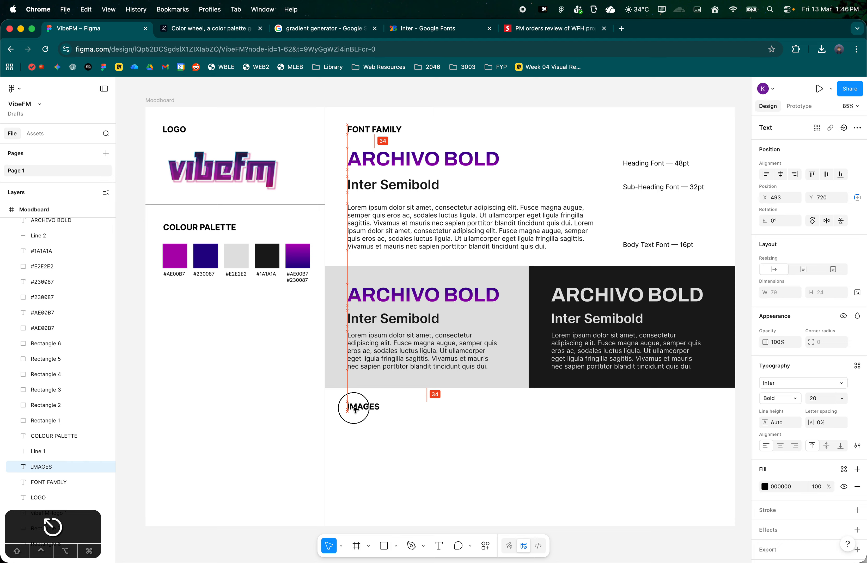
click(400, 423)
click(380, 414)
click(445, 412)
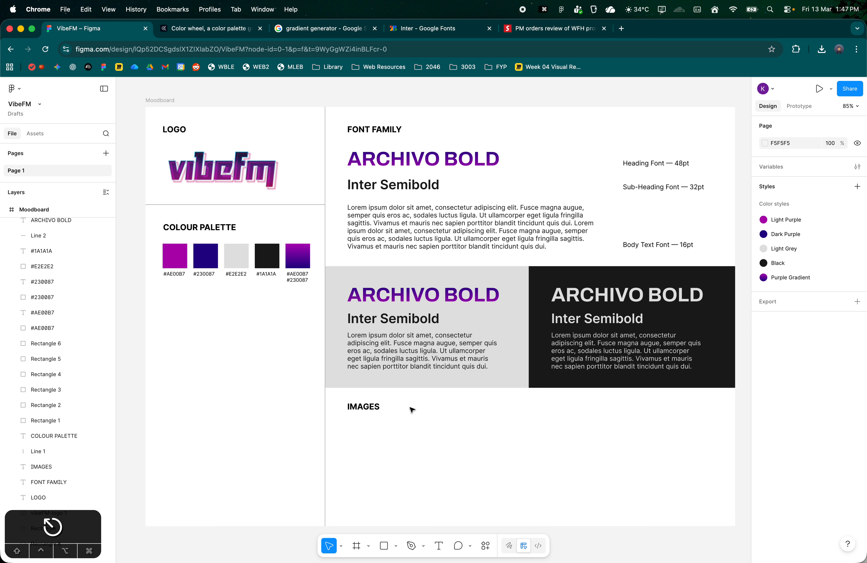
- Switch to Finder and bring the four DJ photos, headphones.jpg and studio-img.jpg onto the Figma canvas beside the Moodboard frame
scroll(446, 408, down, 1)
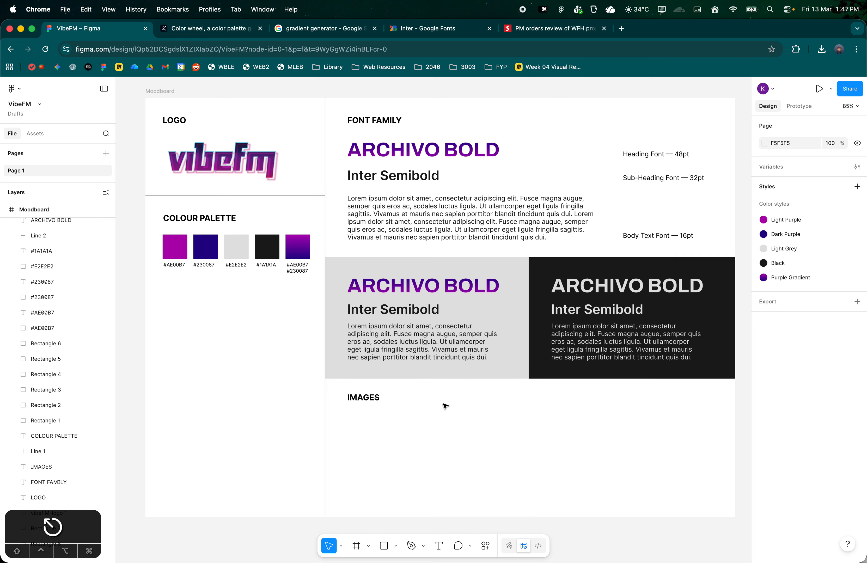
mouse_move(495, 560)
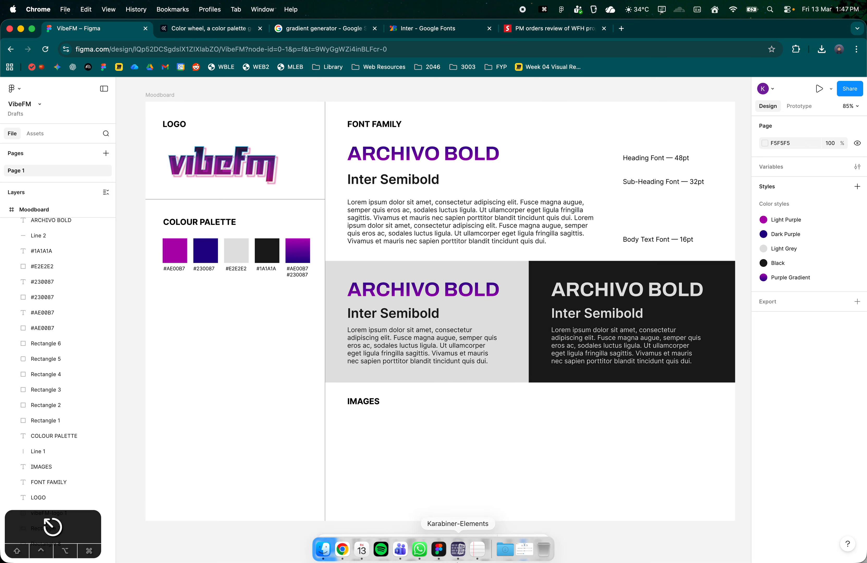
click(325, 548)
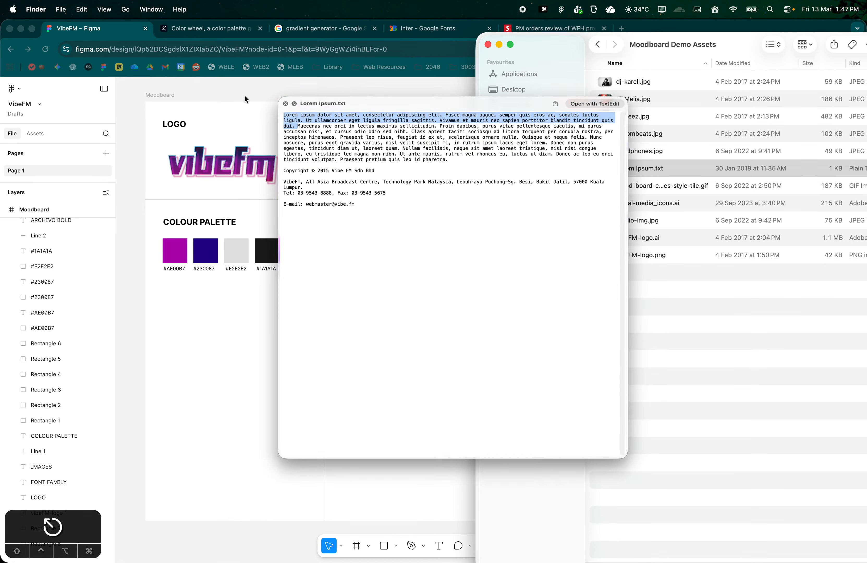
click(246, 95)
click(637, 81)
key(shift+Down)
key(shift+Down)
key(shift+Down)
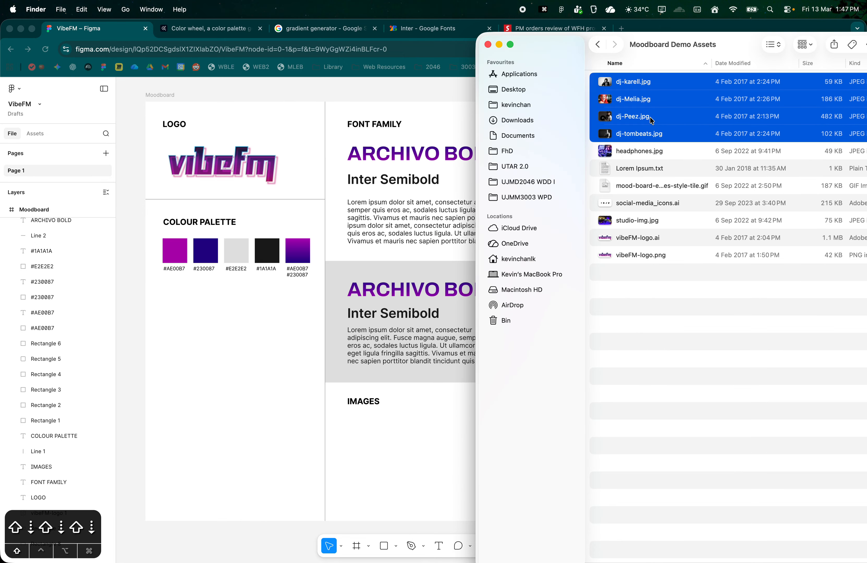
shift+click(655, 150)
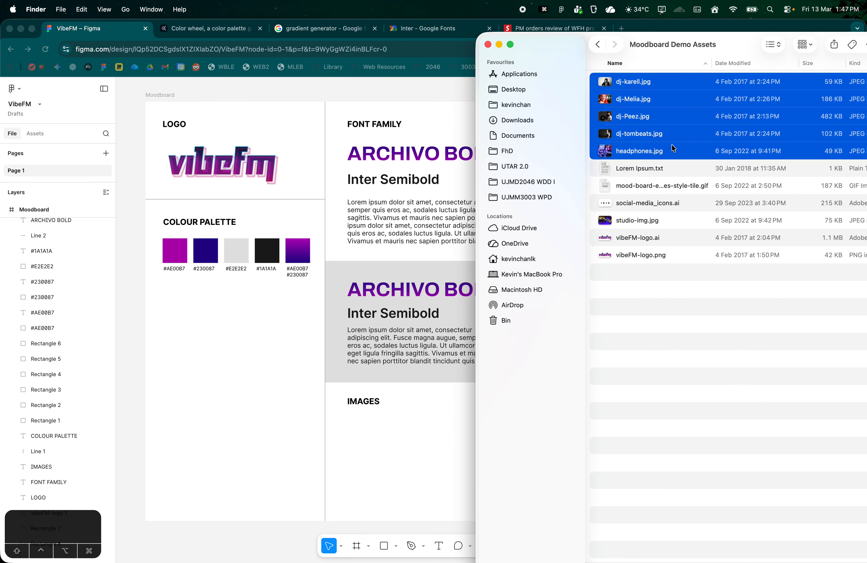
super+click(640, 223)
drag(696, 131, 206, 282)
scroll(447, 314, down, 5)
key(space)
drag(238, 344, 403, 384)
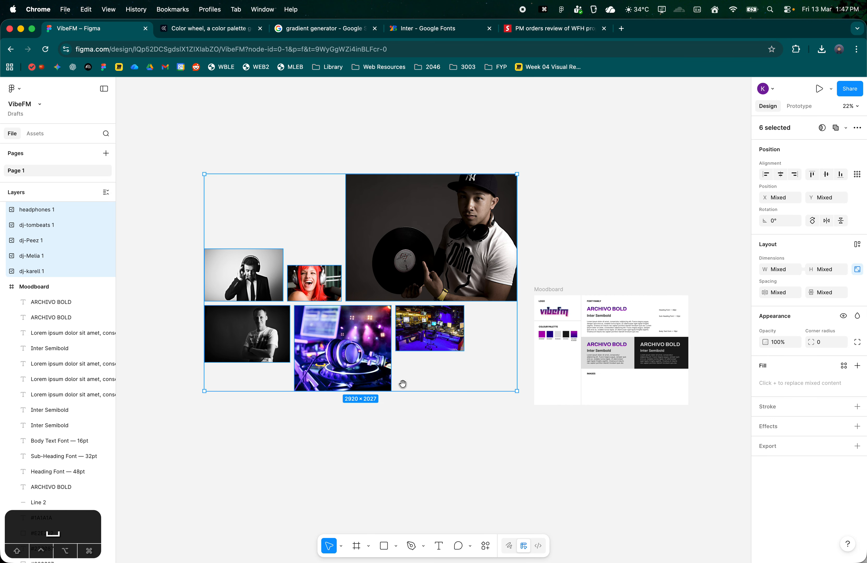
- Scale the six imported images down together to about 845 × 587 and delete them from the canvas
drag(513, 395, 207, 173)
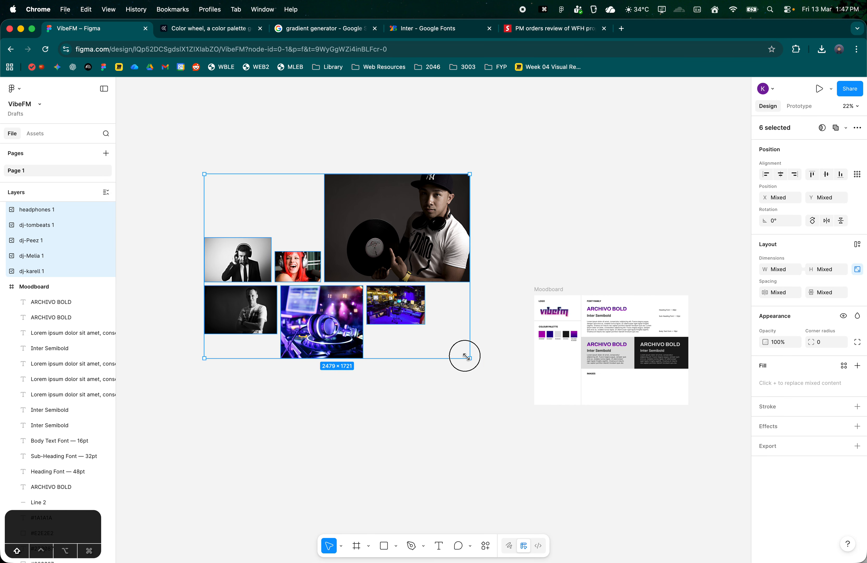
drag(467, 357, 212, 167)
click(296, 254)
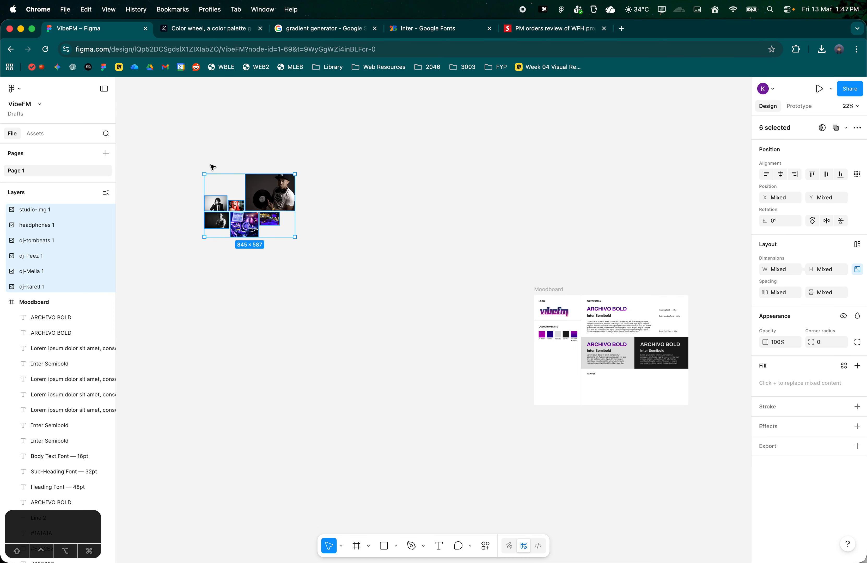
key(BackSpace)
- Import only dj-karell.jpg from Finder into Figma, place it under the IMAGES heading and scale it to 401 × 266
key(super+Tab)
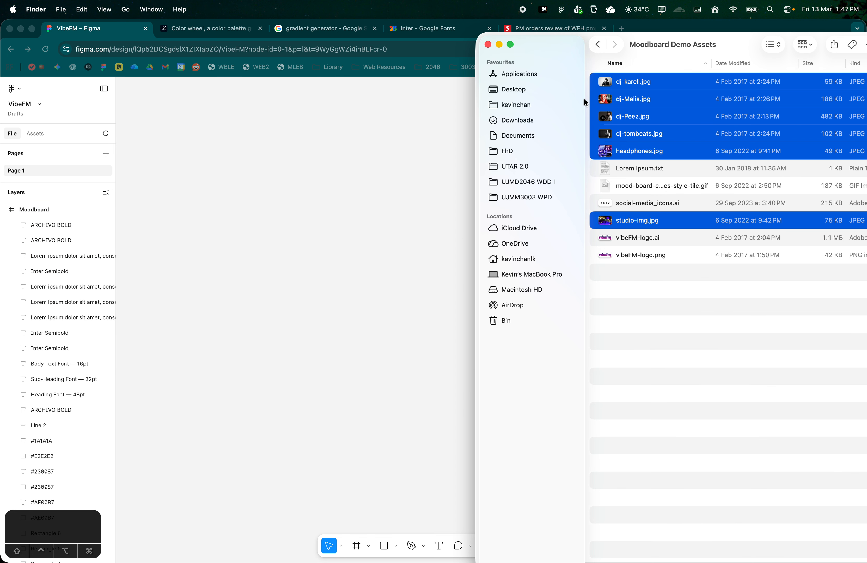
key(super+Tab)
key(super+Tab)
click(703, 86)
key(super+Tab)
drag(466, 187, 622, 351)
scroll(644, 381, up, 5)
drag(644, 402, 576, 455)
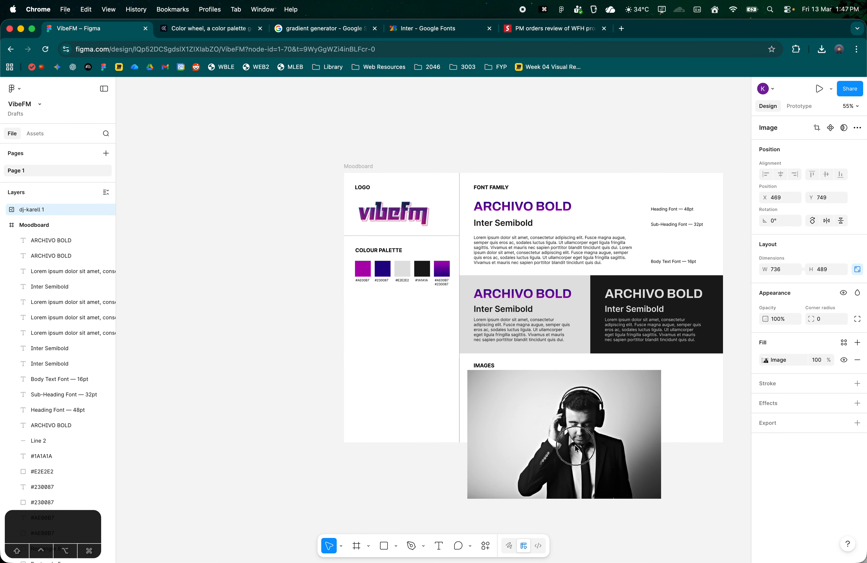
drag(666, 504, 592, 434)
- Examine whether the dj-karell image layer sits inside or outside the Moodboard frame
scroll(409, 364, up, 5)
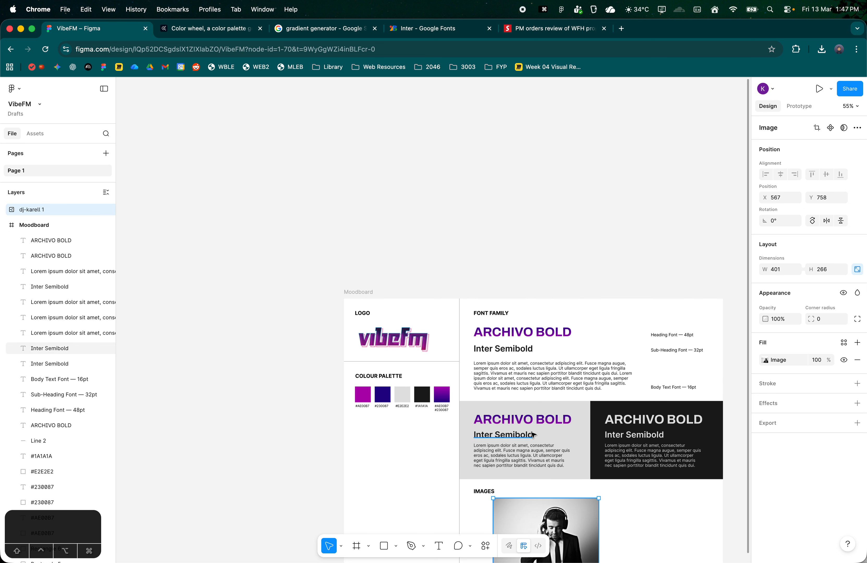
click(4, 226)
click(5, 226)
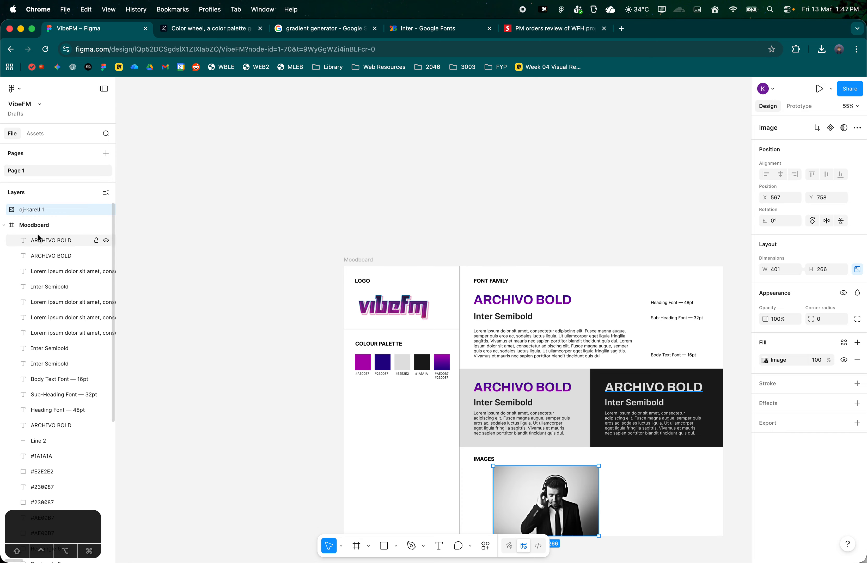
click(25, 229)
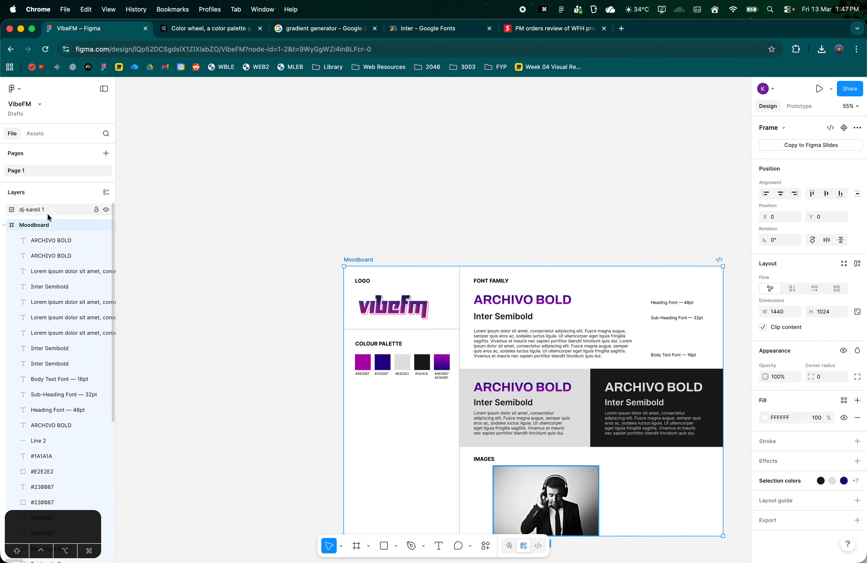
click(48, 212)
scroll(475, 292, down, 2)
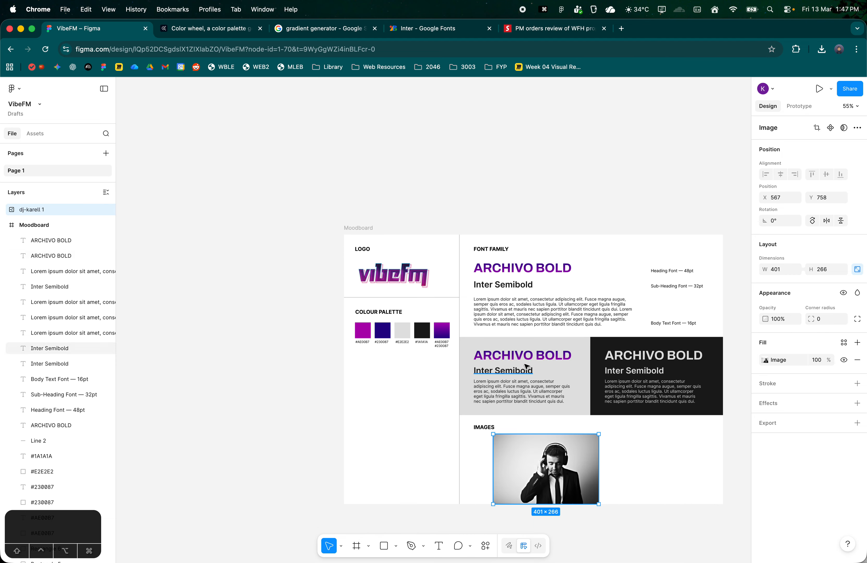
scroll(526, 366, up, 5)
drag(575, 265, 317, 199)
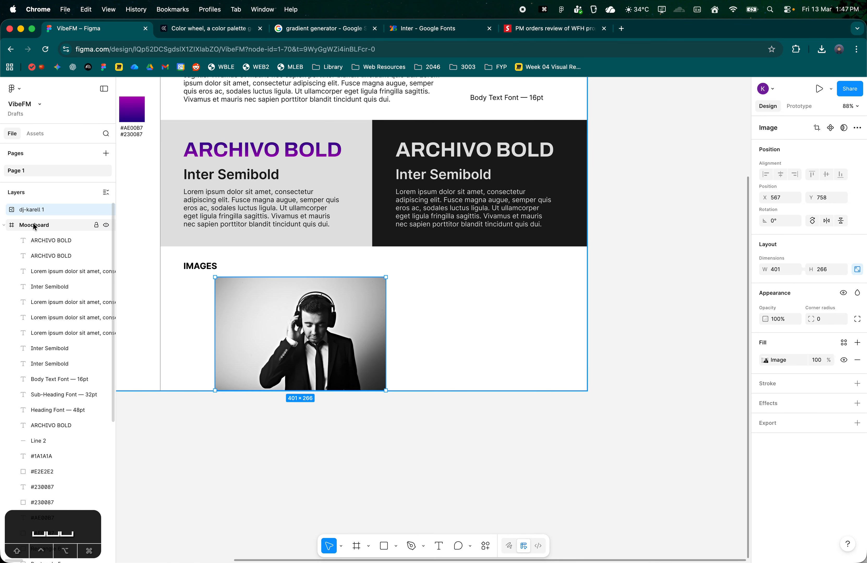
- Move the dj-karell image beside the IMAGES heading to X 611, Y 704 and nest its layer inside the Moodboard frame
drag(271, 360, 315, 342)
drag(408, 394, 516, 400)
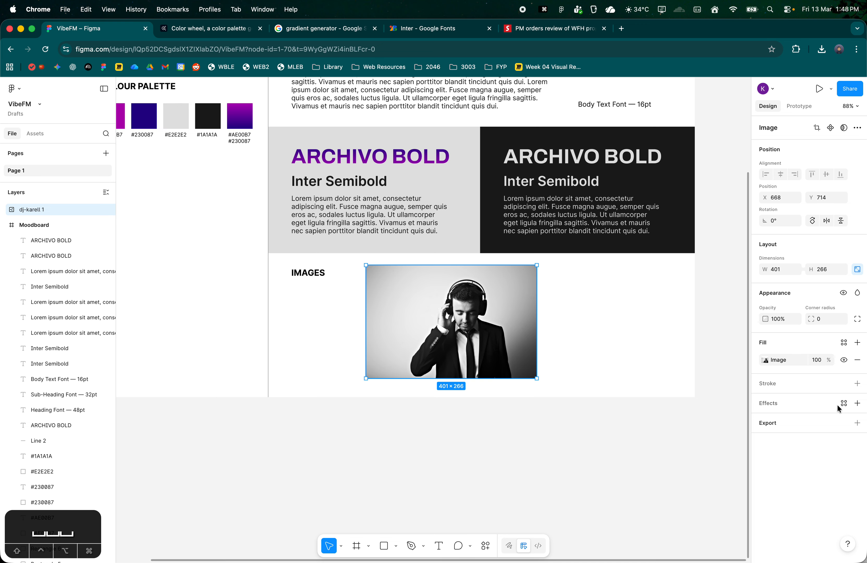
drag(458, 350, 447, 353)
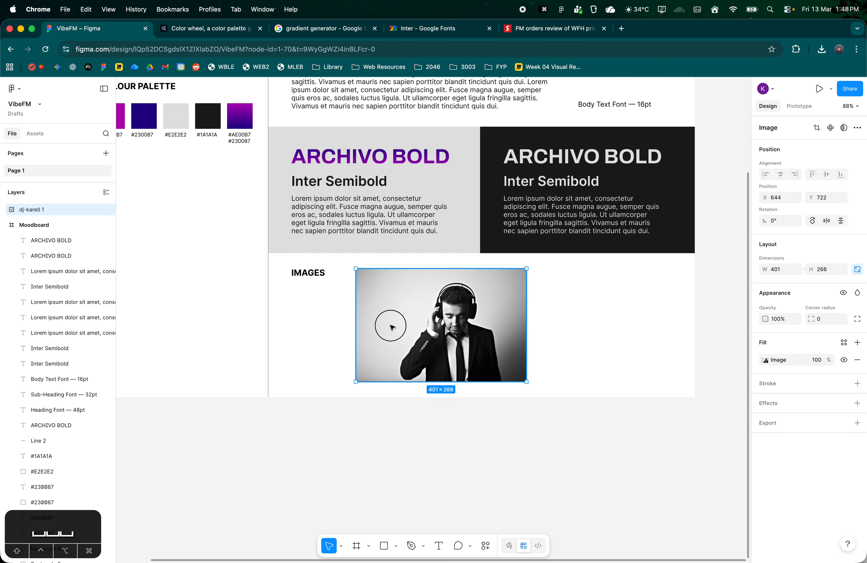
drag(390, 327, 376, 319)
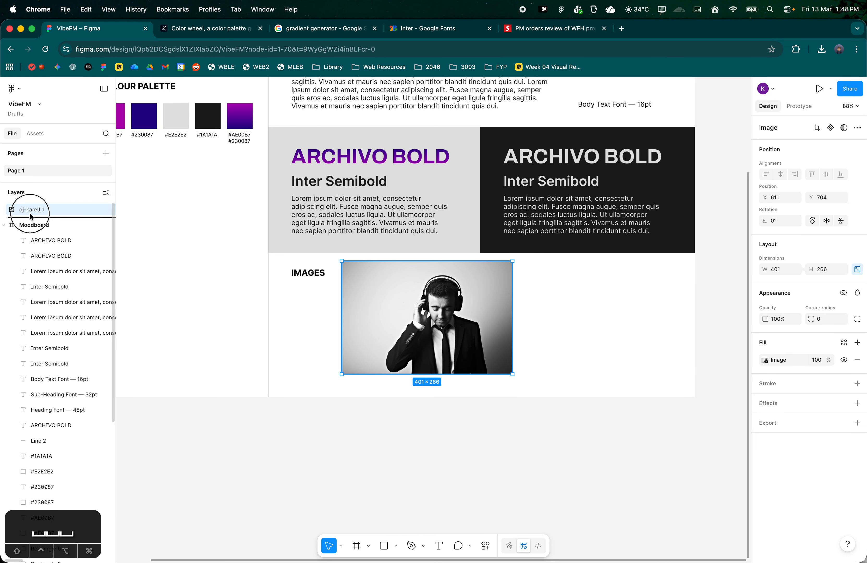
scroll(47, 216, down, 1)
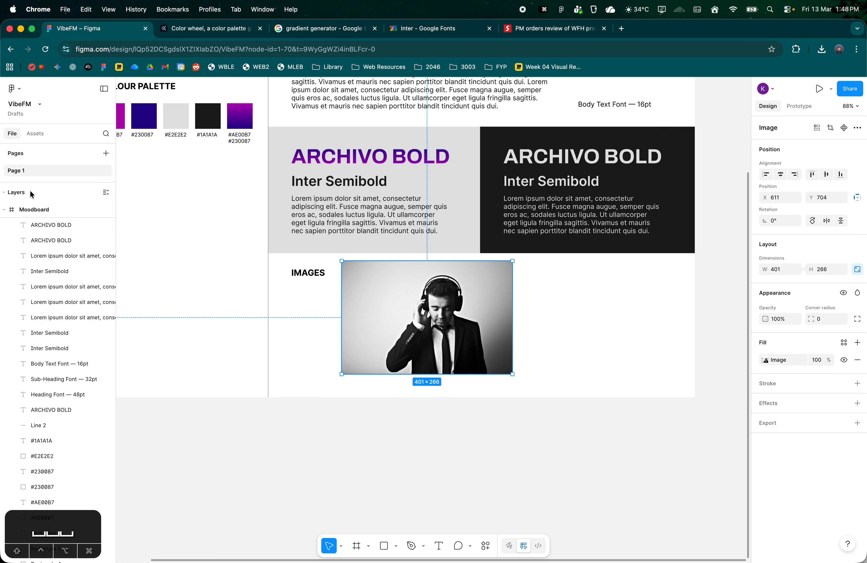
click(26, 215)
- Scale the dj-karell image to 267 × 177 and place it under the IMAGES heading at X 493, Y 765
drag(405, 314, 472, 327)
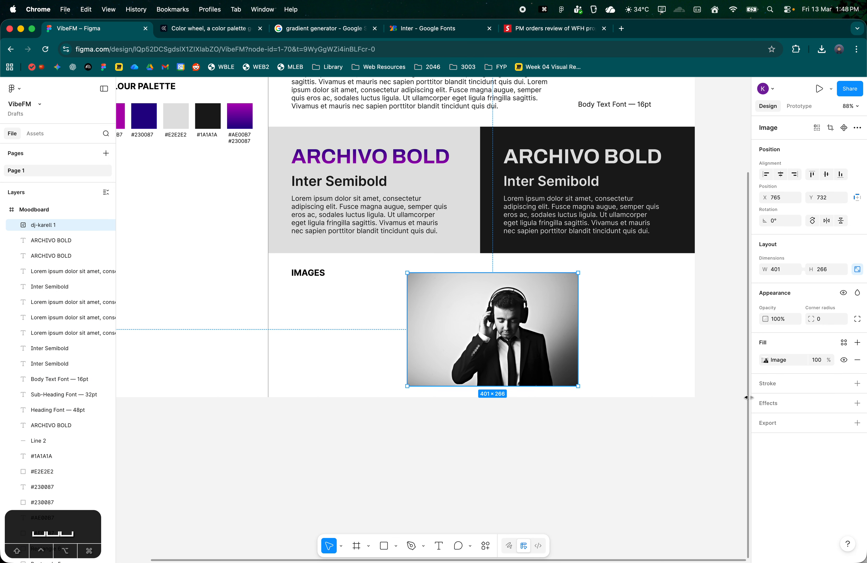
drag(520, 341, 429, 351)
drag(486, 395, 433, 359)
drag(402, 322, 406, 322)
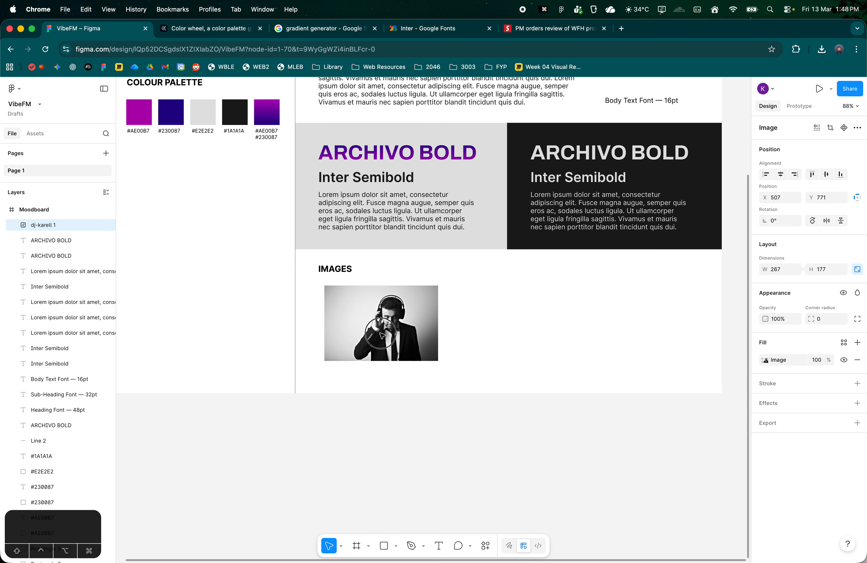
drag(472, 292, 498, 323)
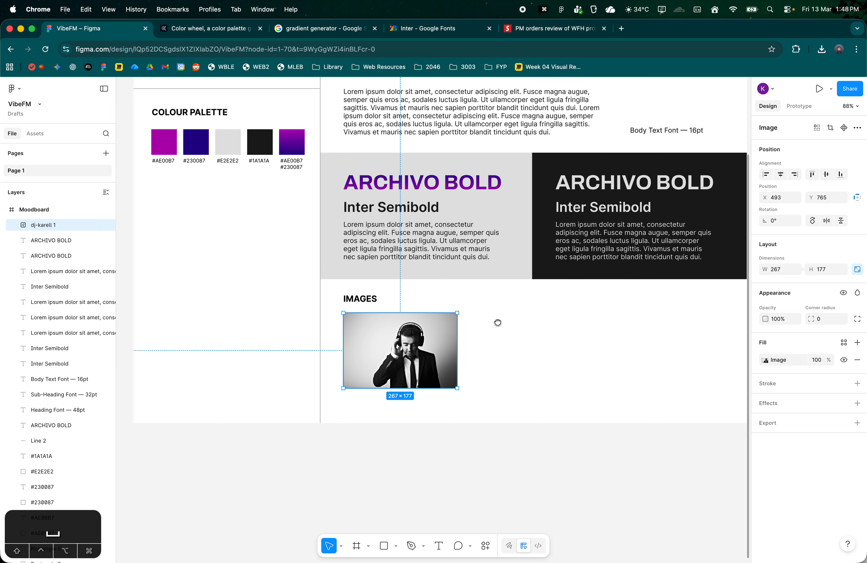
- Check the layers nested in the Moodboard frame and realign the dj-karell image under the IMAGES heading at X 493
click(417, 416)
click(420, 376)
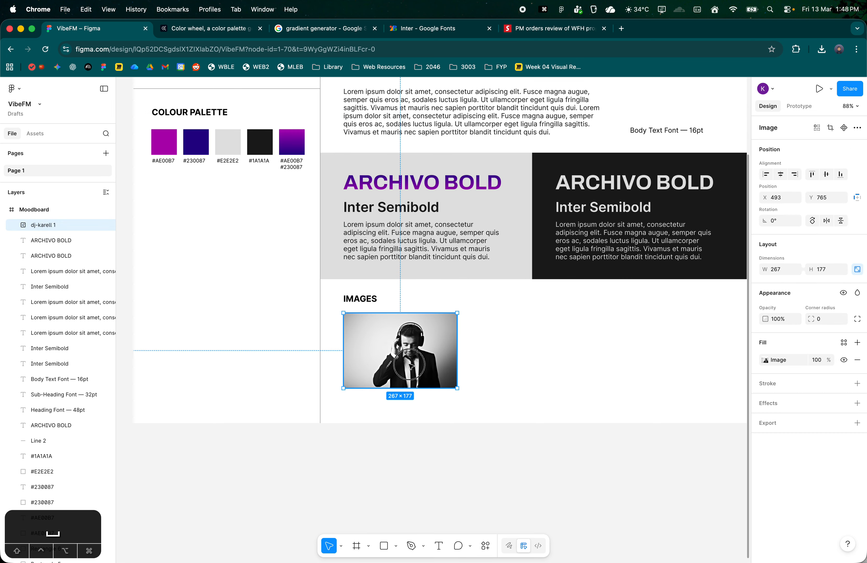
click(11, 210)
click(4, 211)
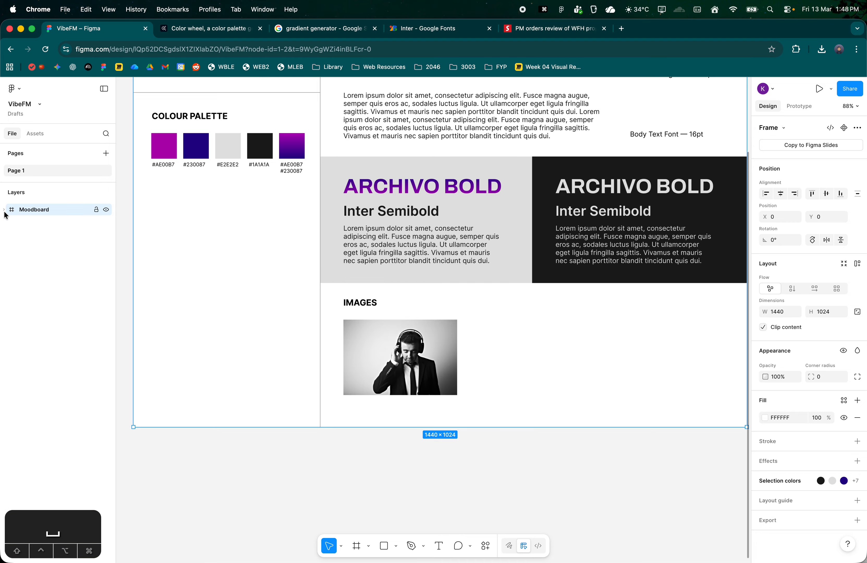
click(4, 210)
scroll(39, 256, down, 5)
scroll(44, 311, up, 5)
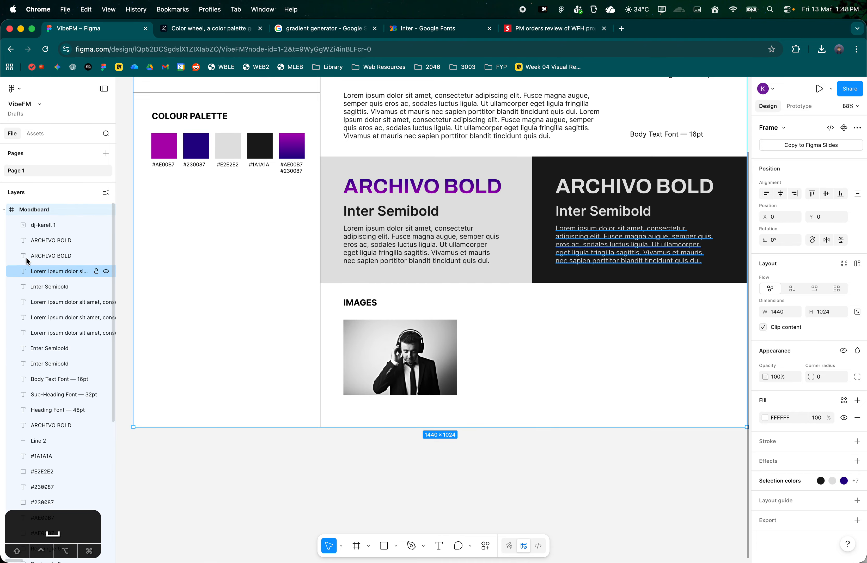
click(4, 210)
click(4, 214)
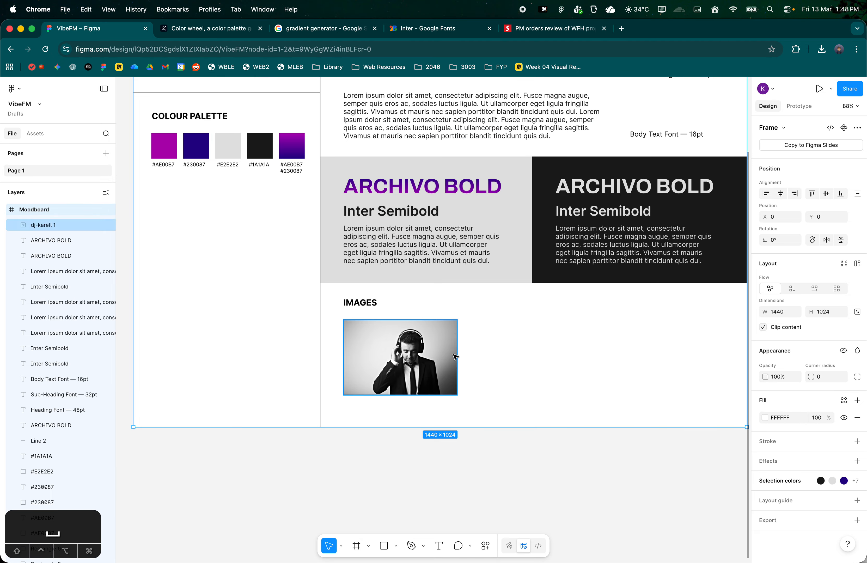
drag(398, 350, 396, 348)
click(396, 347)
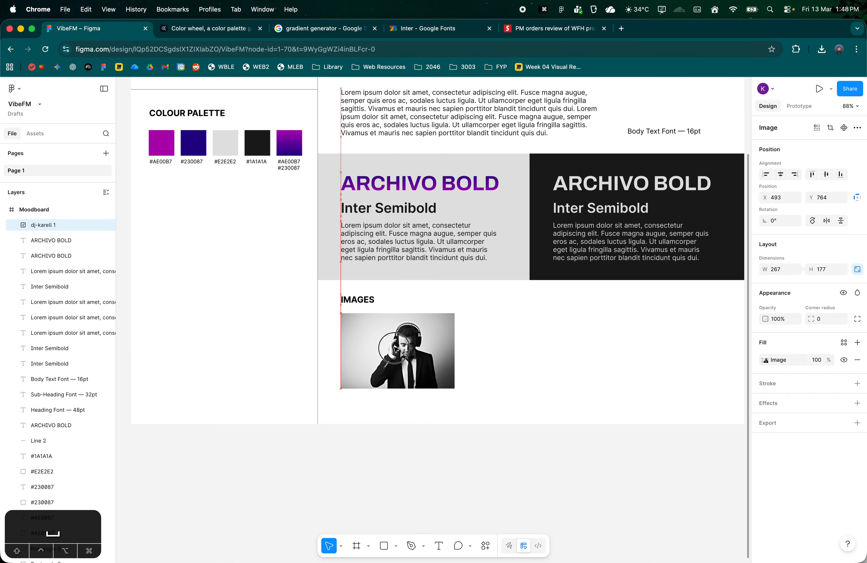
- Import dj-Melia.jpg into the Moodboard frame beside the first photo, scale it to 269 × 179 and move it to X 789, Y 710
key(cmd+Tab)
drag(646, 100, 597, 323)
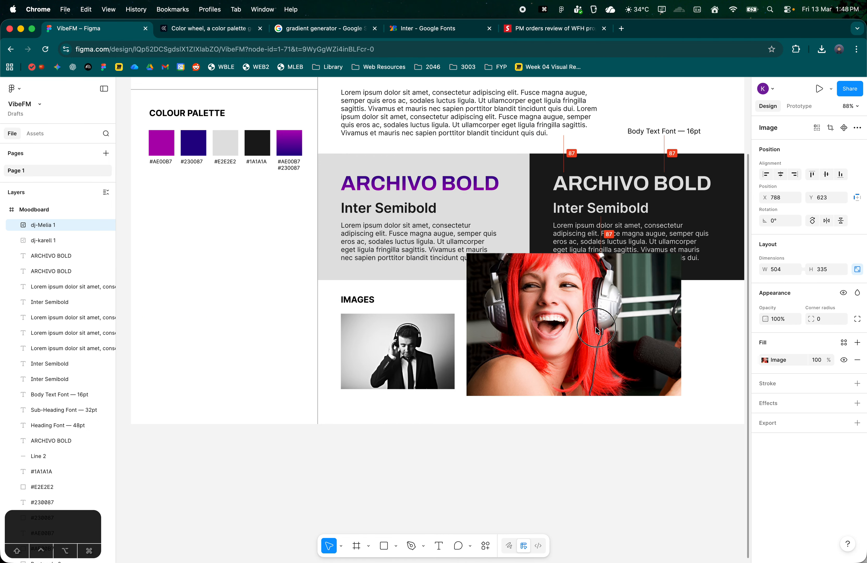
drag(679, 250, 581, 328)
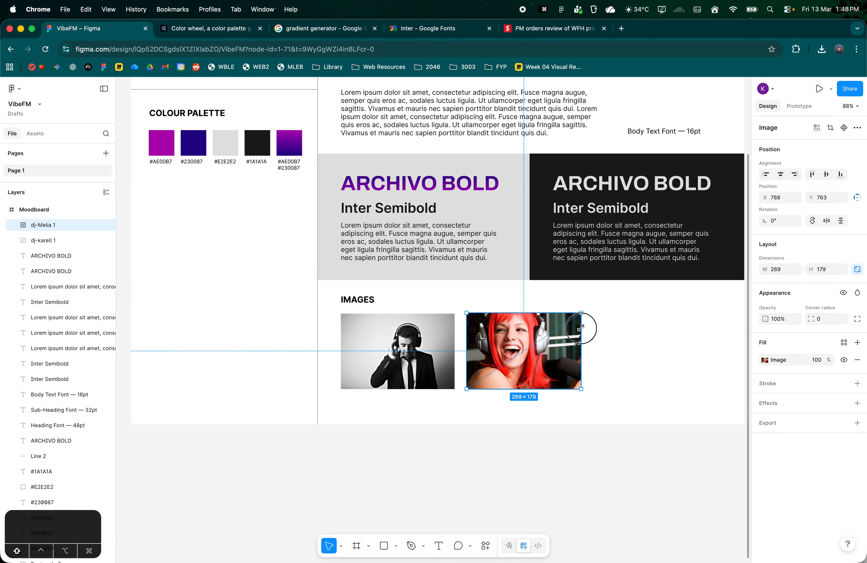
drag(543, 364, 540, 345)
drag(542, 342, 544, 342)
- Import dj-Peez.jpg from the Moodboard Demo Assets folder into the Moodboard frame
key(cmd+Tab)
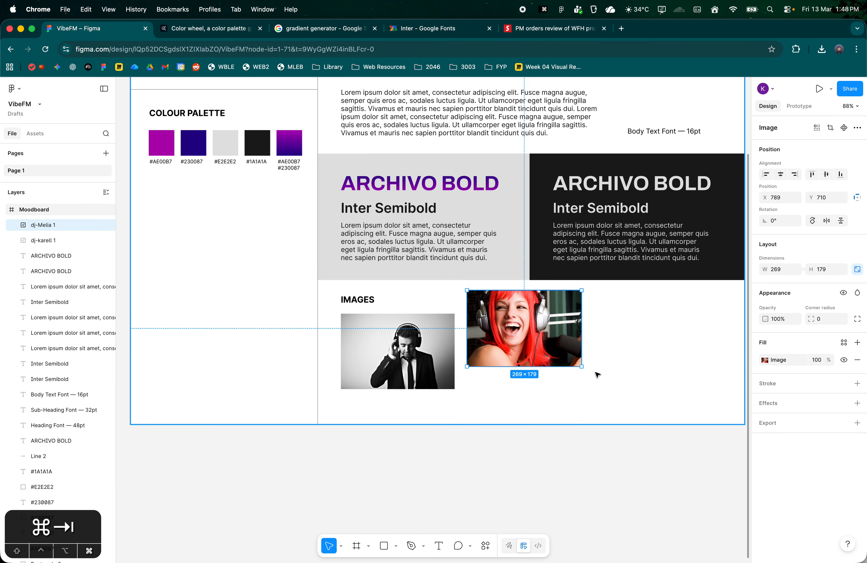
click(636, 117)
key(cmd+Tab)
key(super+Tab)
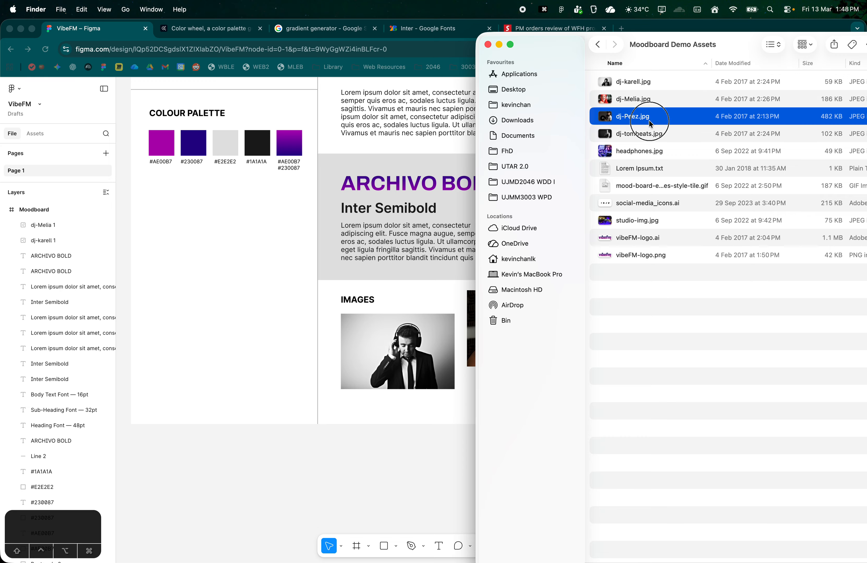
key(super+Tab)
drag(648, 117, 563, 344)
scroll(527, 318, down, 5)
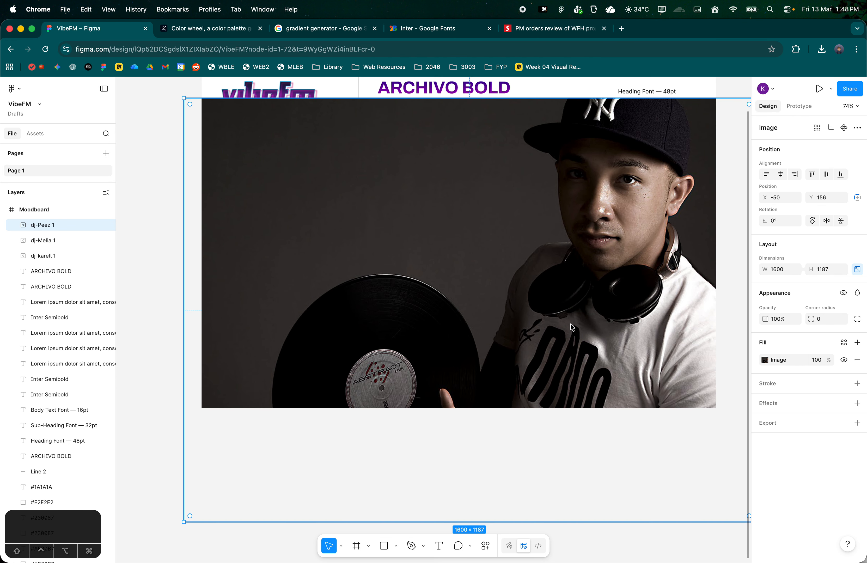
- Scale the dj-Peez image down to about 257 × 191 and place it beside the second photo at X 1087, Y 710
drag(688, 449, 534, 318)
key(super+z)
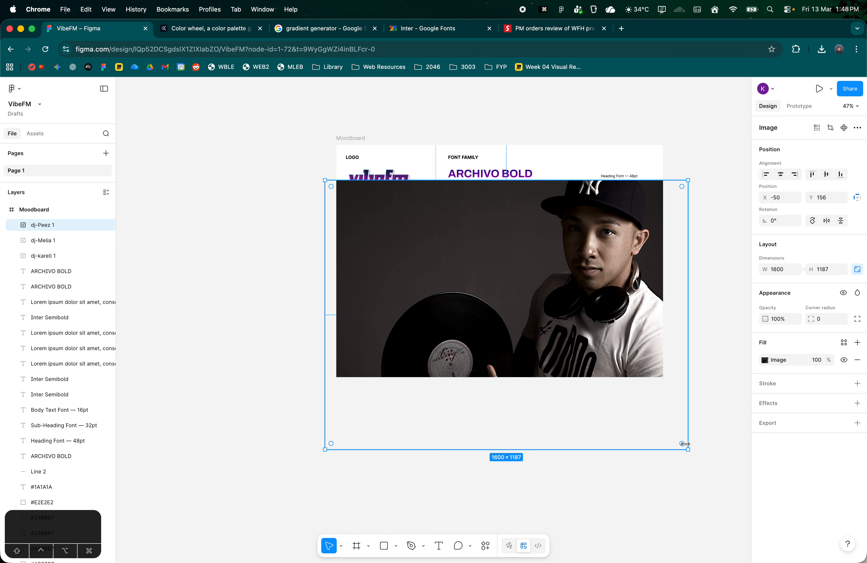
drag(686, 451, 606, 344)
drag(537, 354, 556, 338)
drag(617, 332, 645, 347)
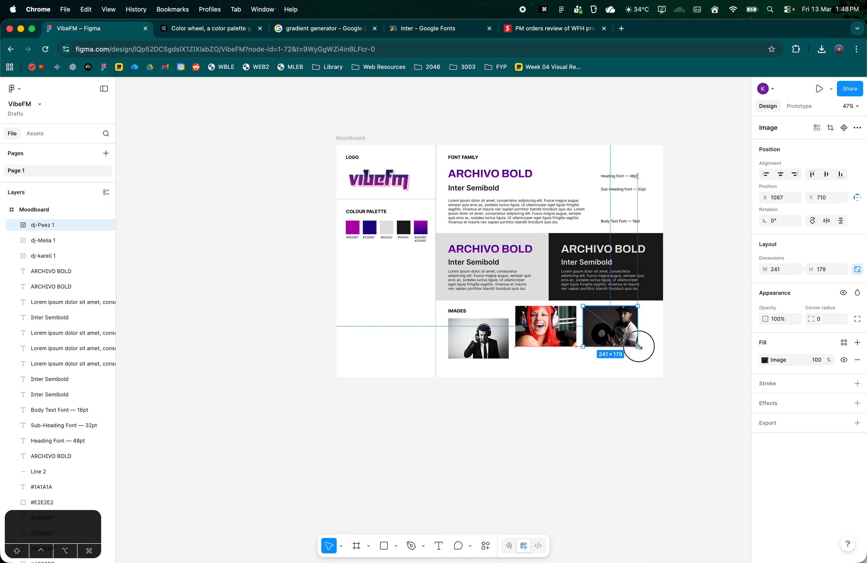
- Import studio-img.jpg into the Moodboard frame, scale it to 308 × 205 and position it at X 870, Y 806
click(626, 372)
key(super+Tab)
click(675, 134)
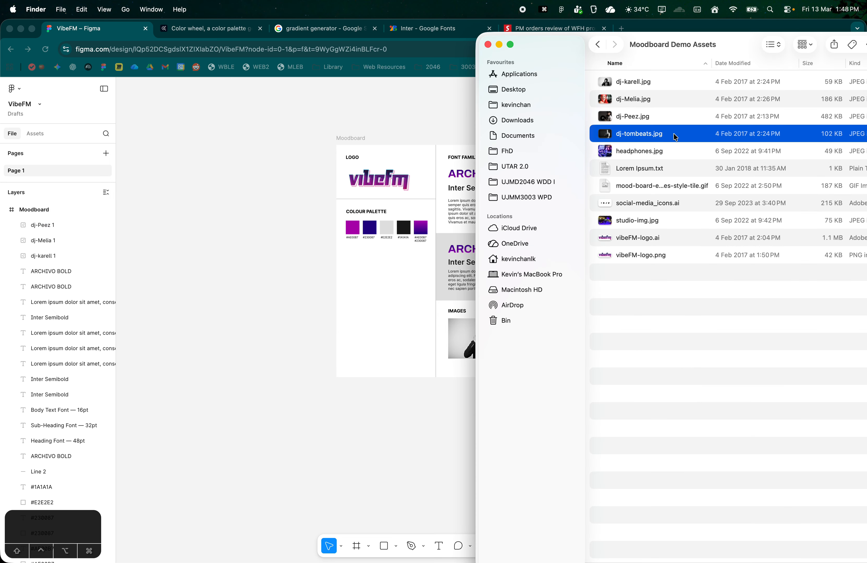
drag(651, 221, 575, 331)
drag(622, 282, 544, 341)
scroll(544, 340, up, 5)
drag(475, 348, 592, 373)
- Scale the dj-karell image to 165 × 110 and move the dj-Melia image beside it to X 680, Y 698
click(435, 375)
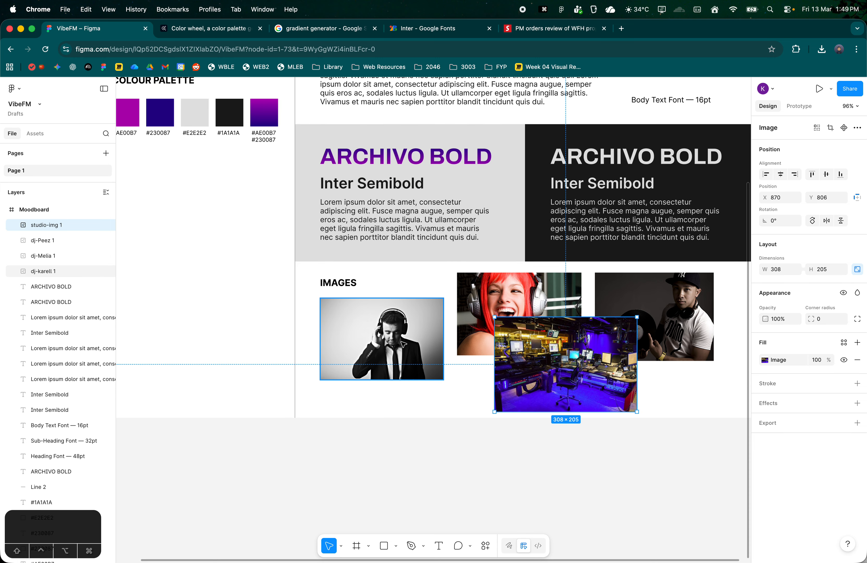
drag(442, 380, 396, 349)
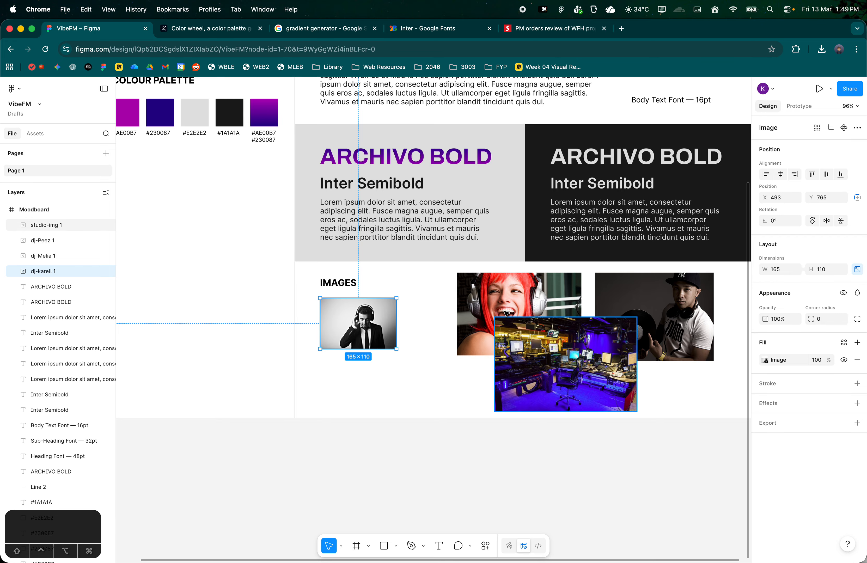
drag(485, 295, 434, 291)
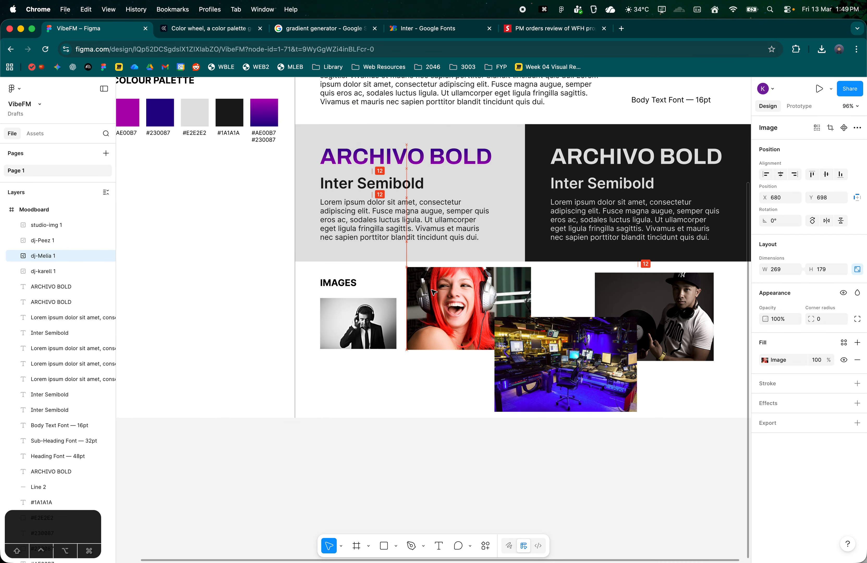
- Shrink the studio-img image to the width of the dj-karell image and place it directly beneath that photo
click(628, 411)
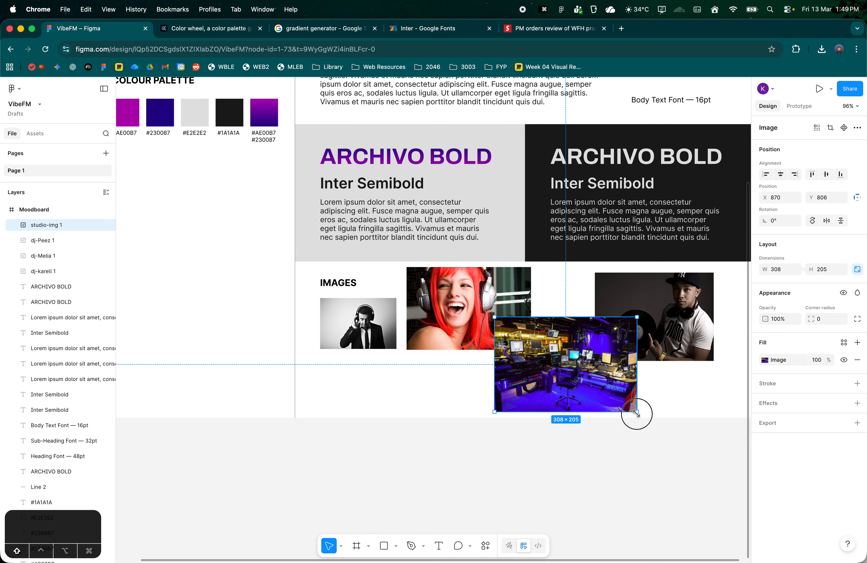
drag(637, 414, 591, 381)
drag(552, 345, 379, 383)
drag(414, 416, 397, 404)
click(377, 306)
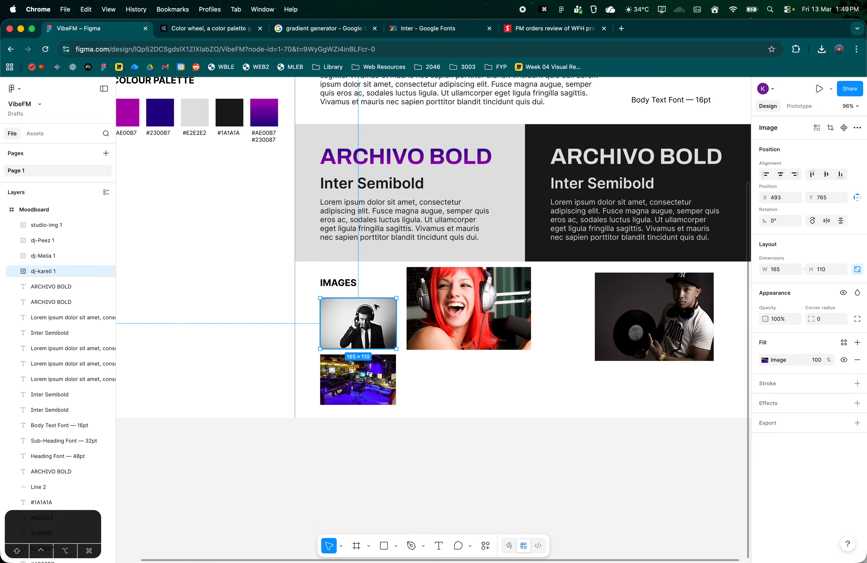
- Move the dj-Peez image next to the dj-Melia image and scale it to 238 × 177
click(462, 362)
drag(695, 329, 635, 323)
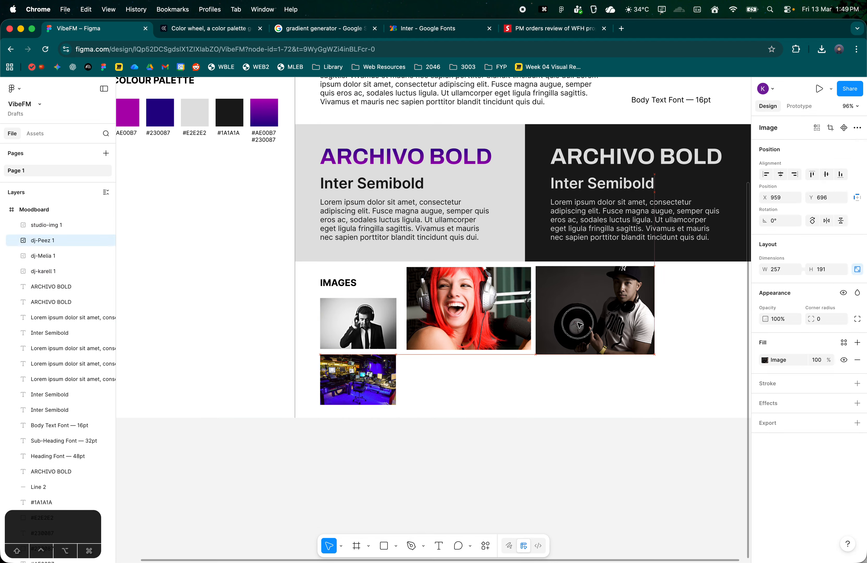
drag(657, 357, 646, 347)
- Lower the dj-Melia image slightly and line up the dj-Peez image beside it at X 961, Y 708
click(512, 337)
drag(512, 336, 512, 341)
drag(591, 307, 590, 312)
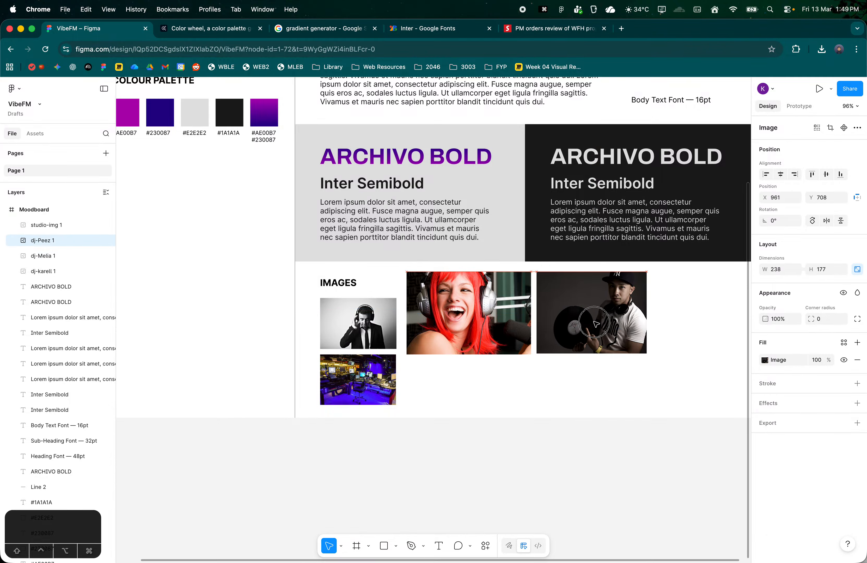
scroll(347, 220, up, 5)
scroll(278, 238, down, 3)
ctrl+scroll(256, 256, down, 3)
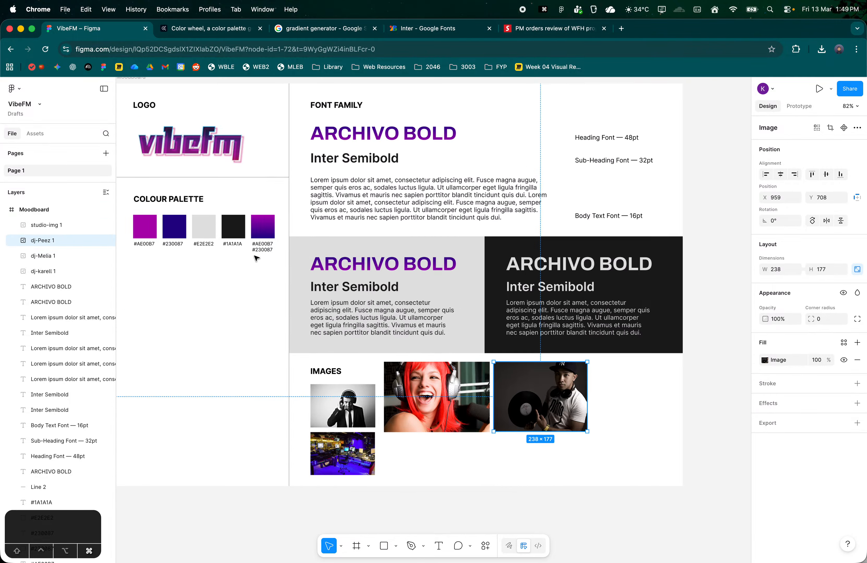
drag(538, 398, 540, 398)
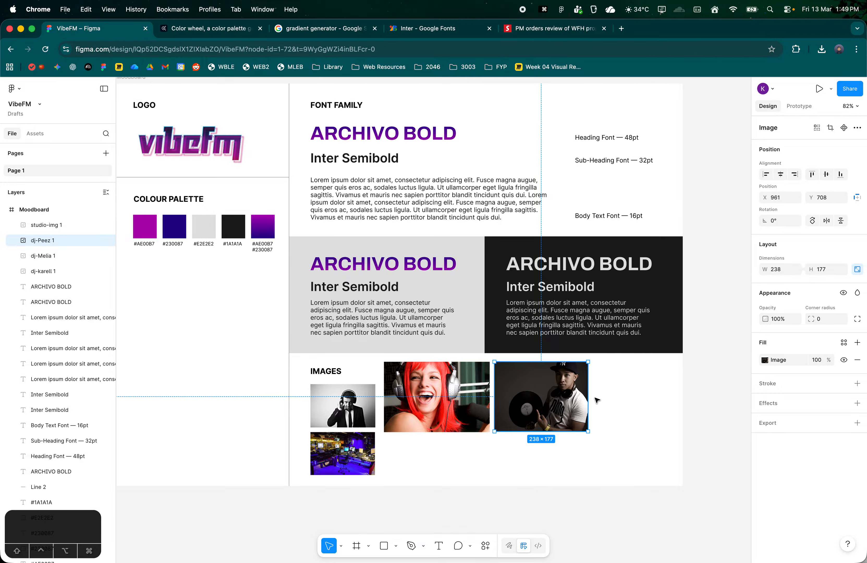
click(616, 410)
key(super+Tab)
click(666, 114)
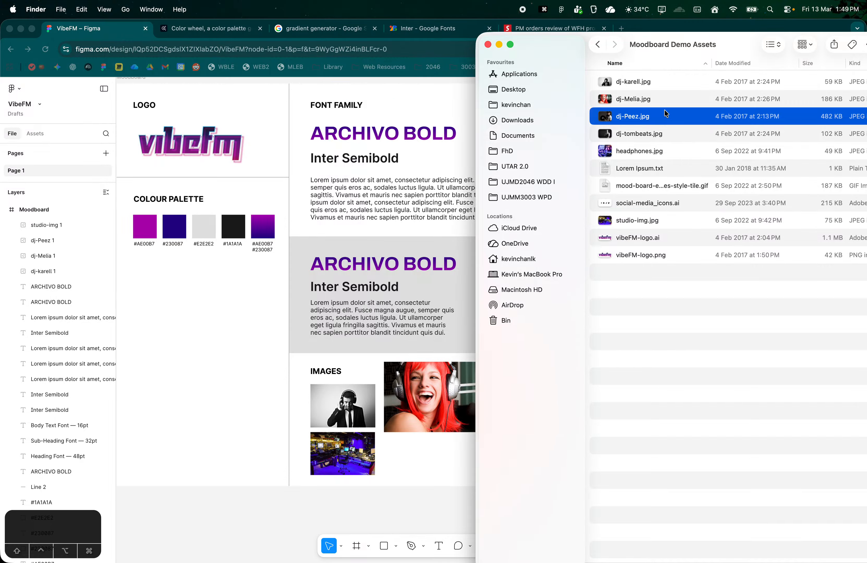
click(243, 214)
- Remove the Dark Purple style from the second palette swatch and give it D9D9D9 and FF0000 fills instead
click(174, 226)
click(776, 363)
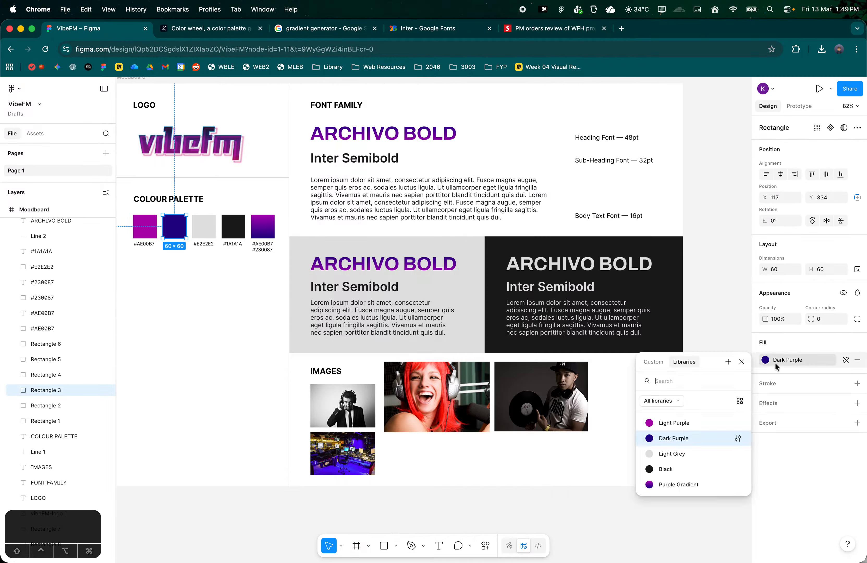
click(857, 361)
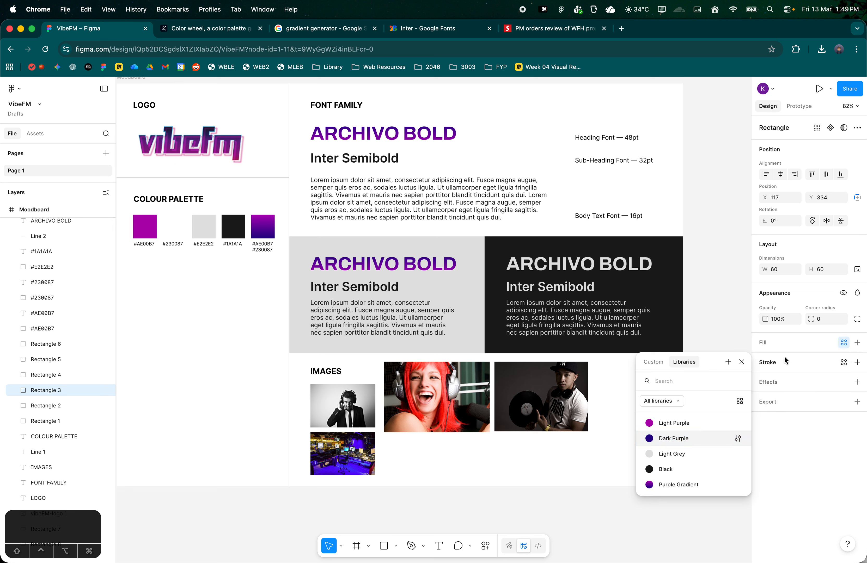
click(844, 342)
click(845, 343)
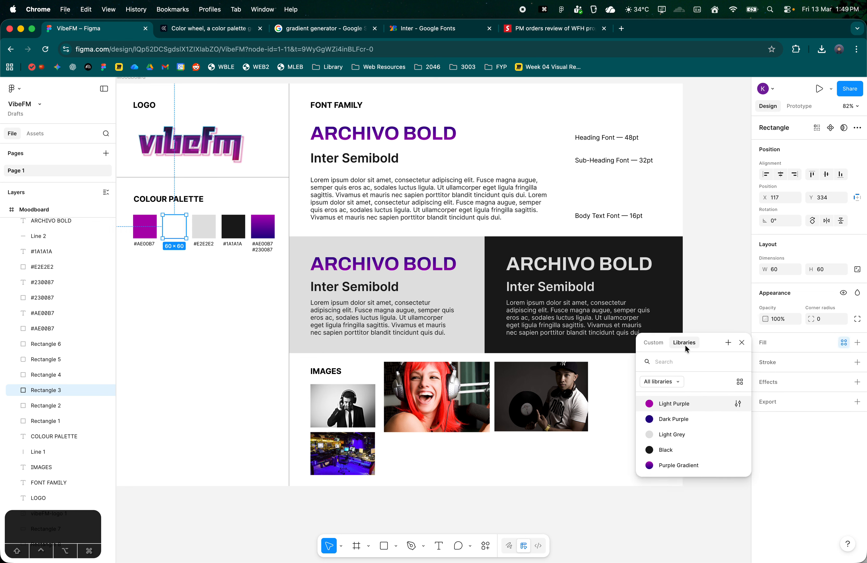
click(844, 343)
click(857, 343)
click(858, 343)
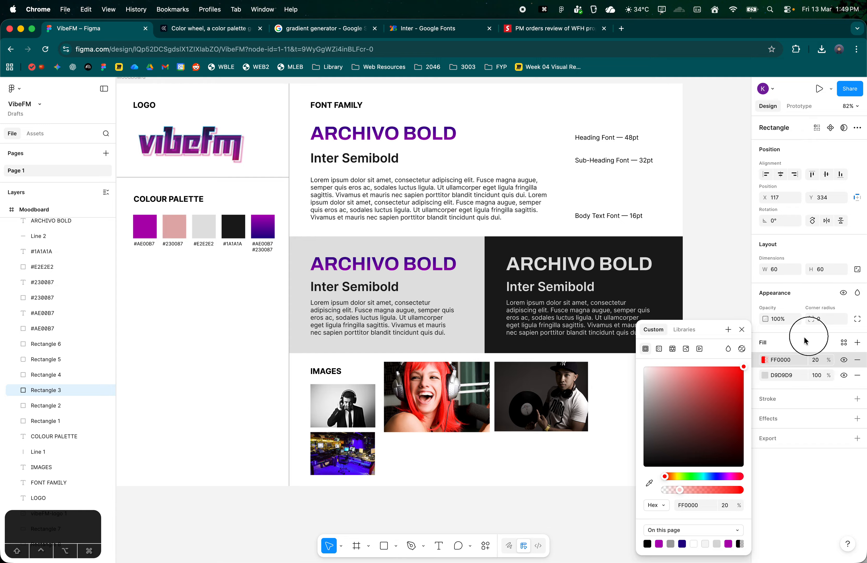
- Set the opacity of the second swatch's FF0000 fill to 100%
click(734, 506)
text(1)
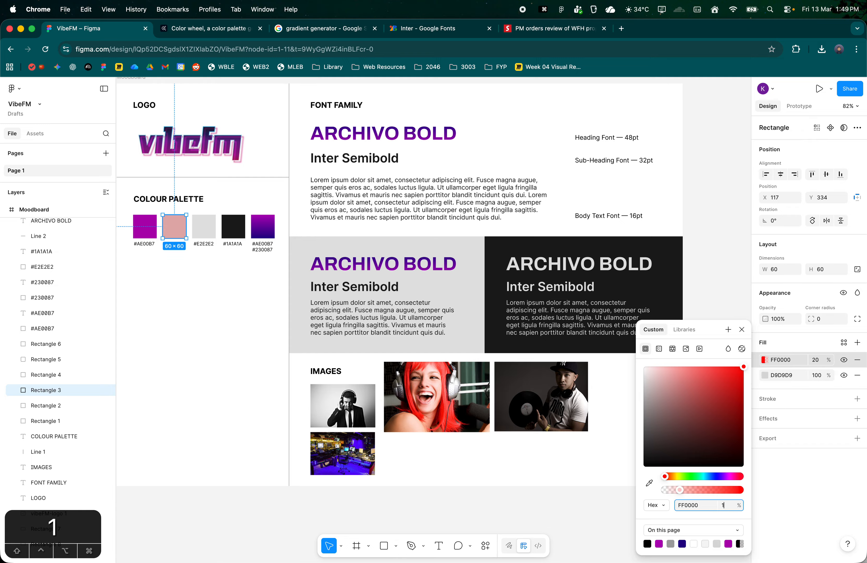
text(00)
key(Return)
click(254, 328)
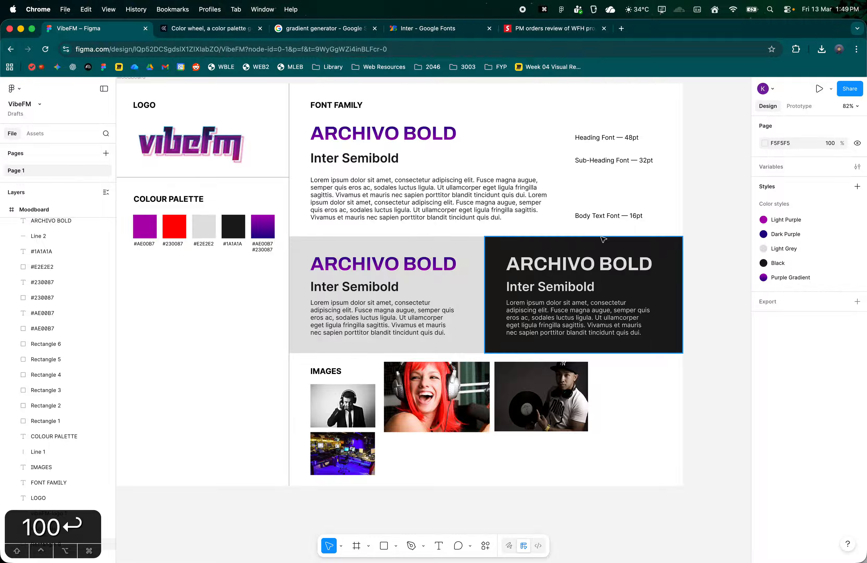
- Undo the fill changes on the second swatch back to its Dark Purple style
key(super+z)
key(super+z)
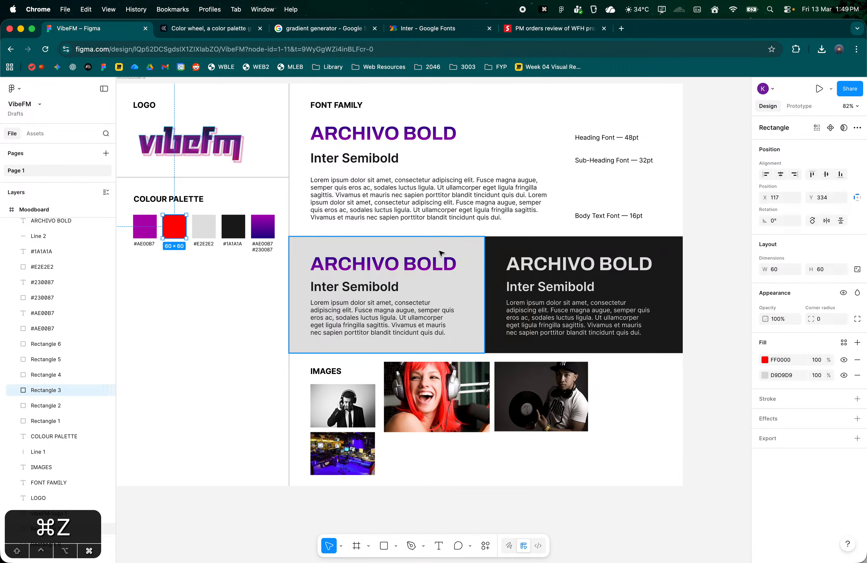
key(super+z)
key(super+z)
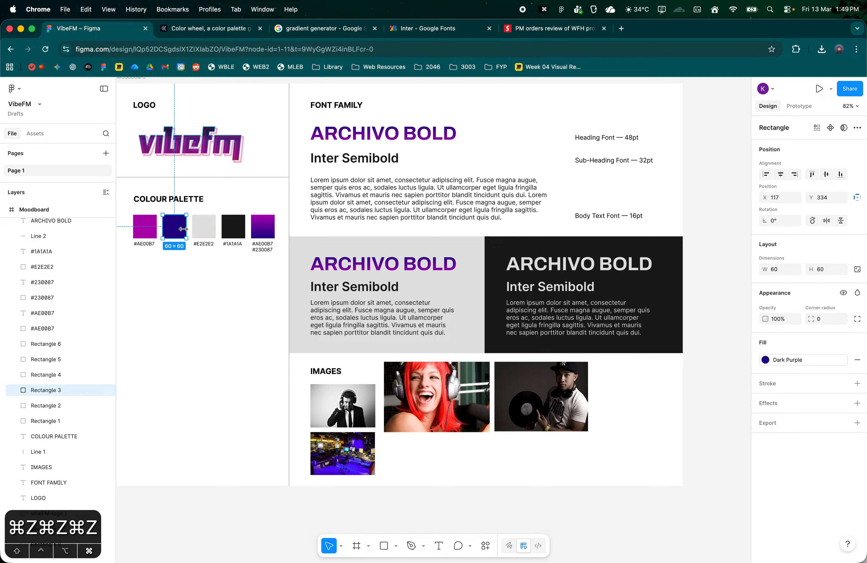
click(224, 273)
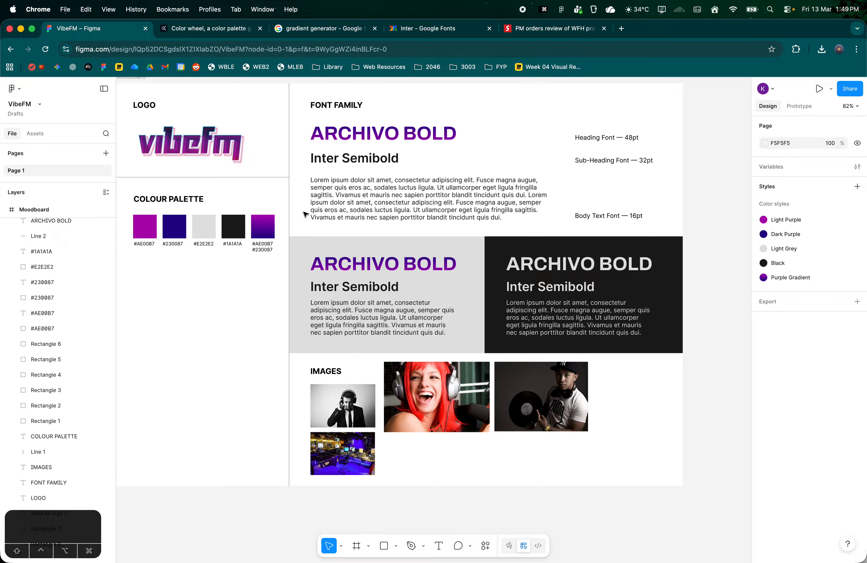
- Scale the dj-Melia image down slightly to widen the gap between it and the dj-Peez image
drag(449, 385, 483, 363)
click(248, 306)
drag(248, 306, 260, 321)
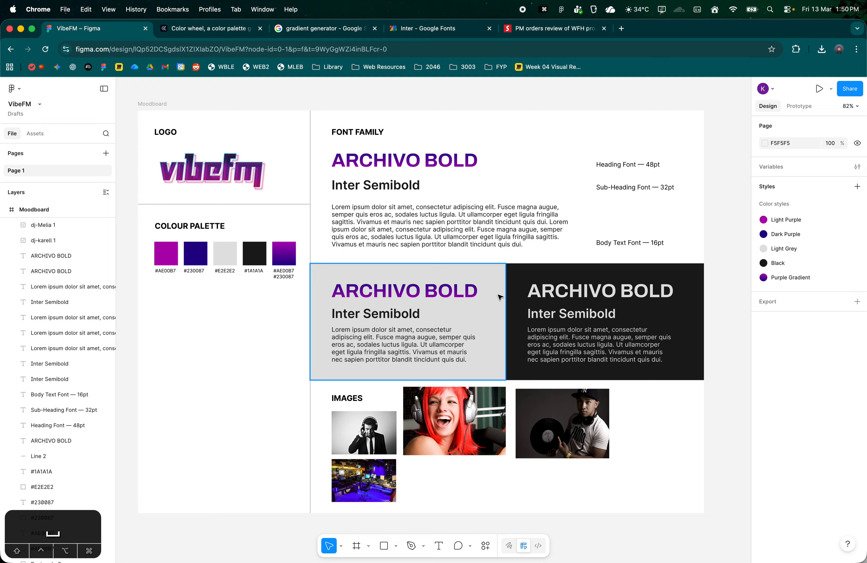
- Enlarge the vibeFM logo to 328 × 131 and place it under the LOGO heading at X 44, Y 87
click(266, 165)
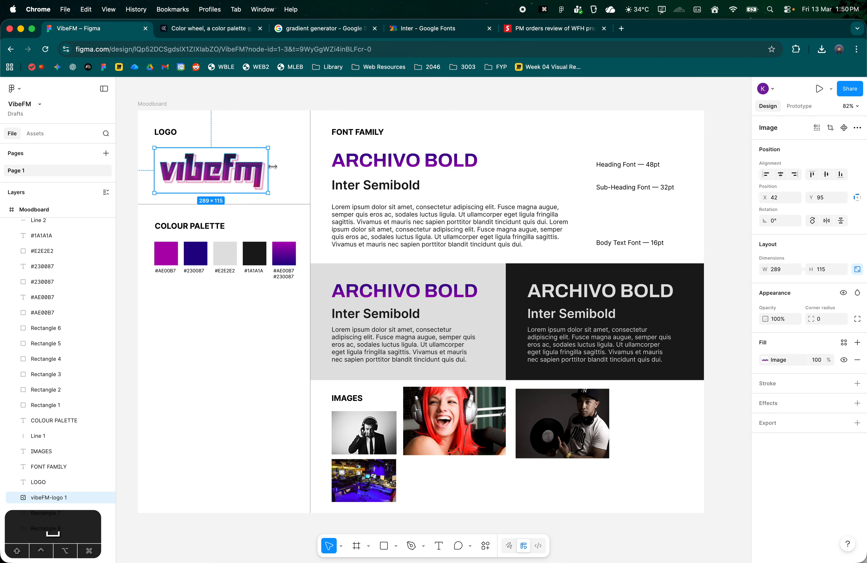
drag(270, 170, 285, 170)
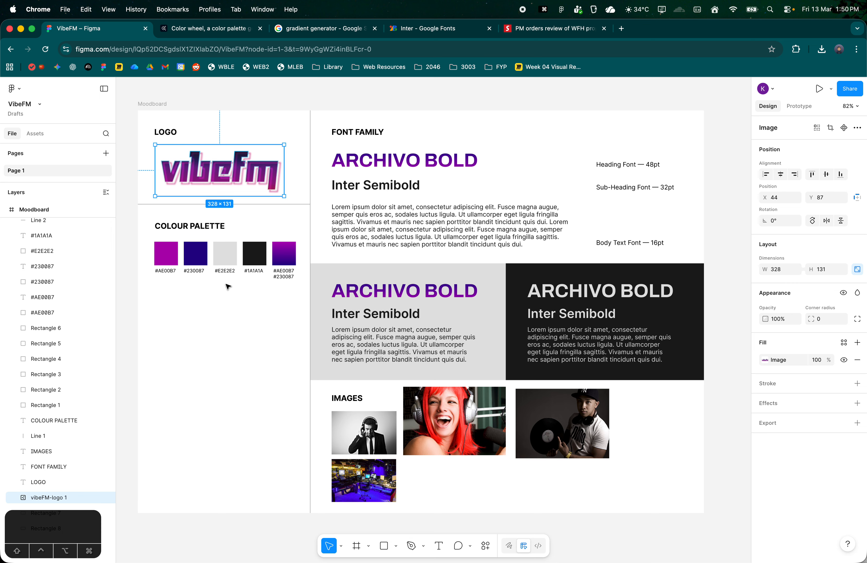
click(219, 298)
- Duplicate the light grey swatch to X 40, Y 433 and make the copy an unfilled box with a weight 1 inside stroke in 000000
click(223, 251)
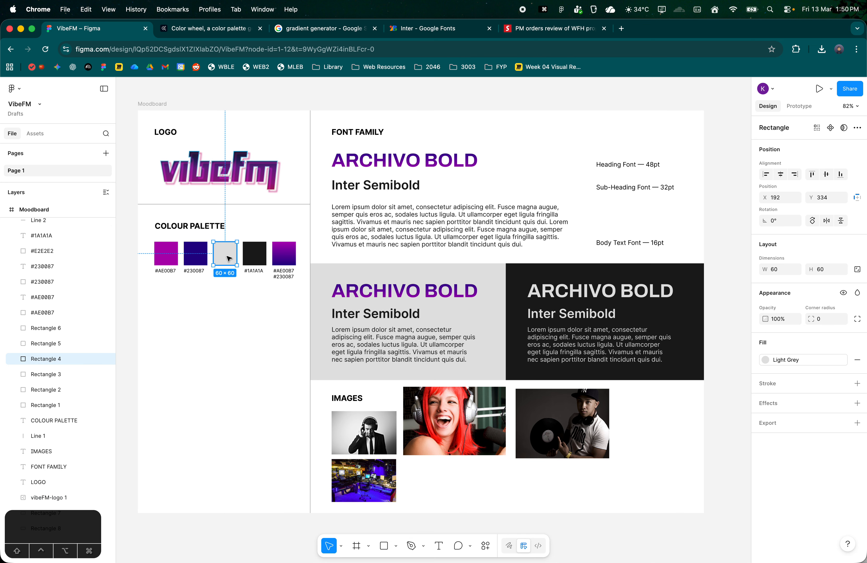
alt+drag(223, 252, 173, 299)
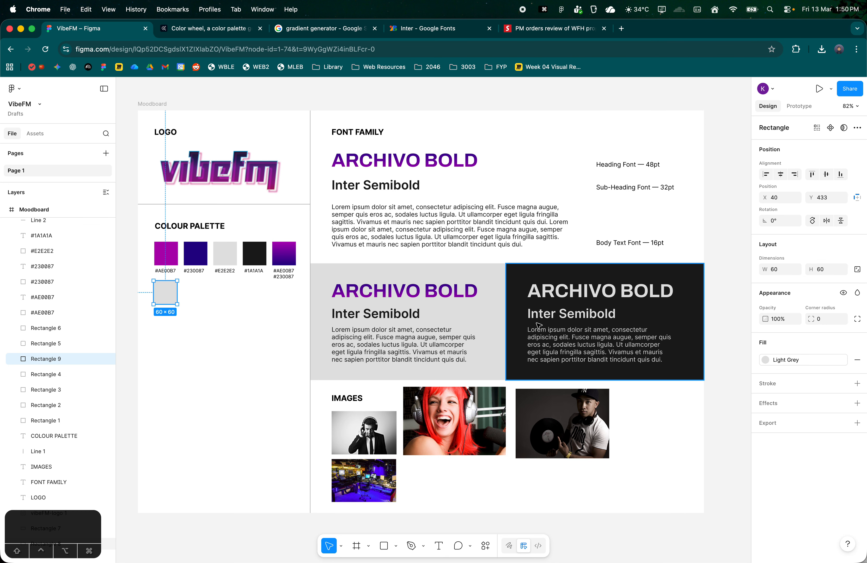
click(858, 384)
click(810, 360)
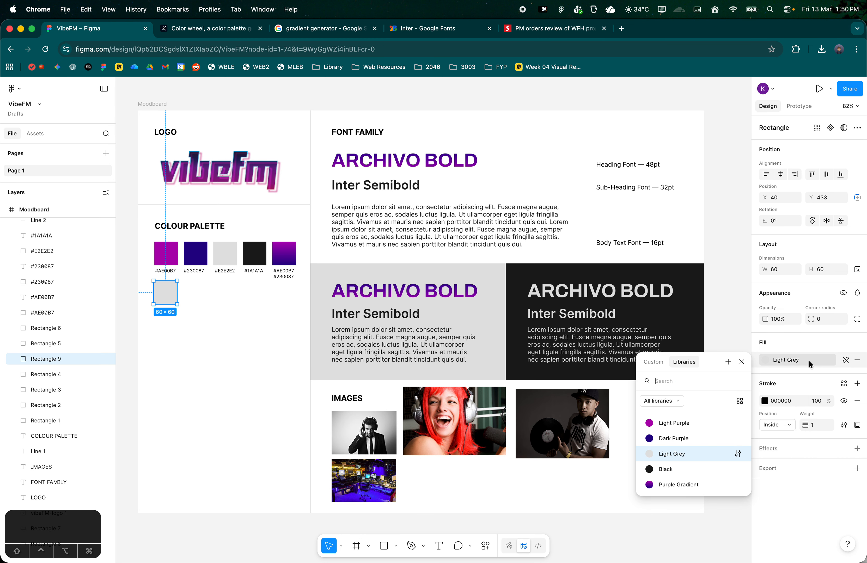
click(857, 361)
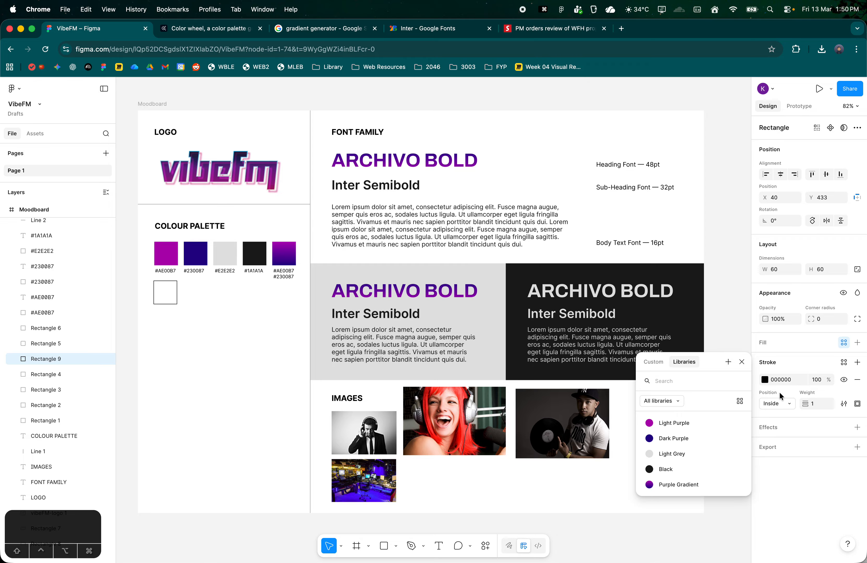
click(260, 355)
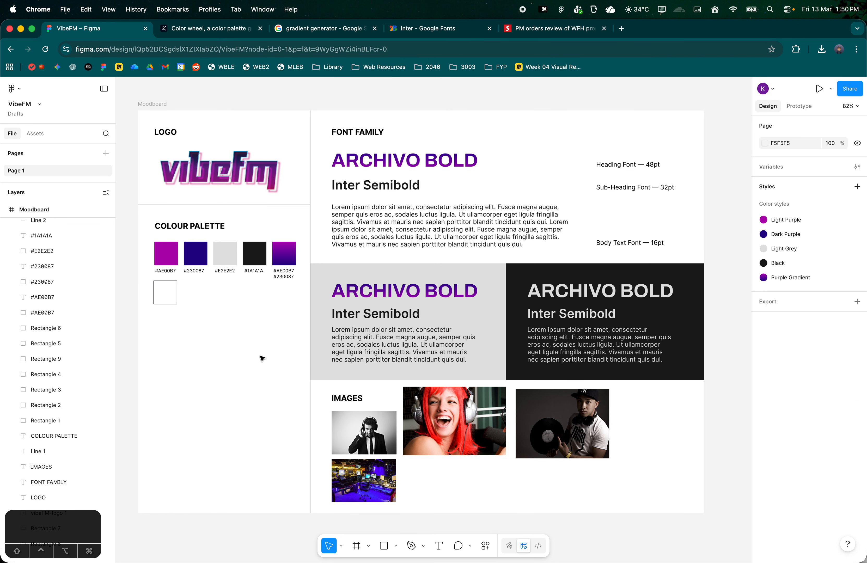
- Duplicate the #AE00B7 label beneath the outlined box, change the copy's text to #FFFFFF, and position it at X 46, Y 502
click(176, 302)
click(168, 271)
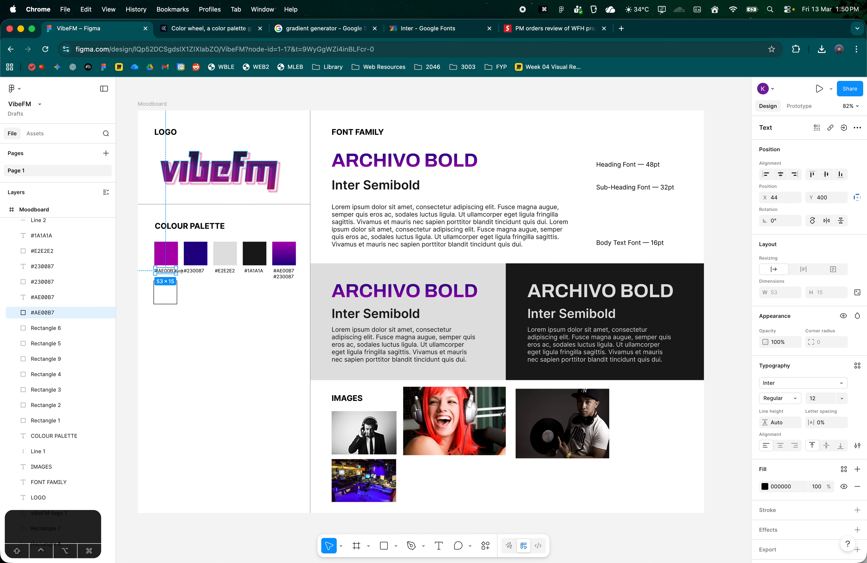
drag(171, 273, 169, 315)
double_click(168, 314)
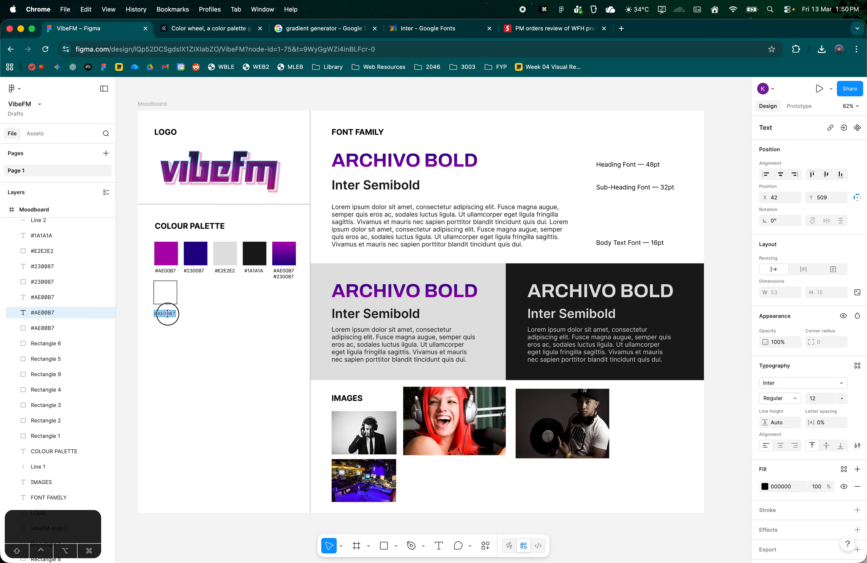
text(#FFFFFF)
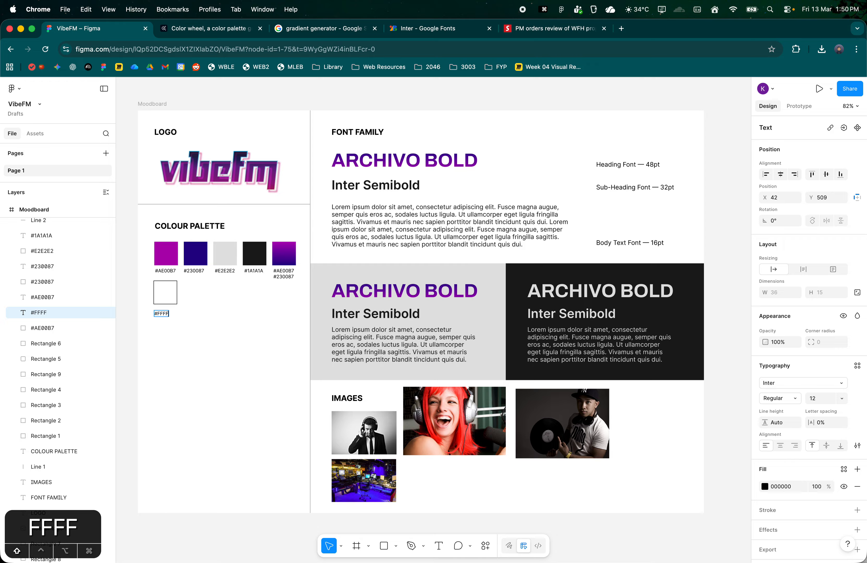
key(Escape)
click(177, 317)
drag(165, 316, 168, 316)
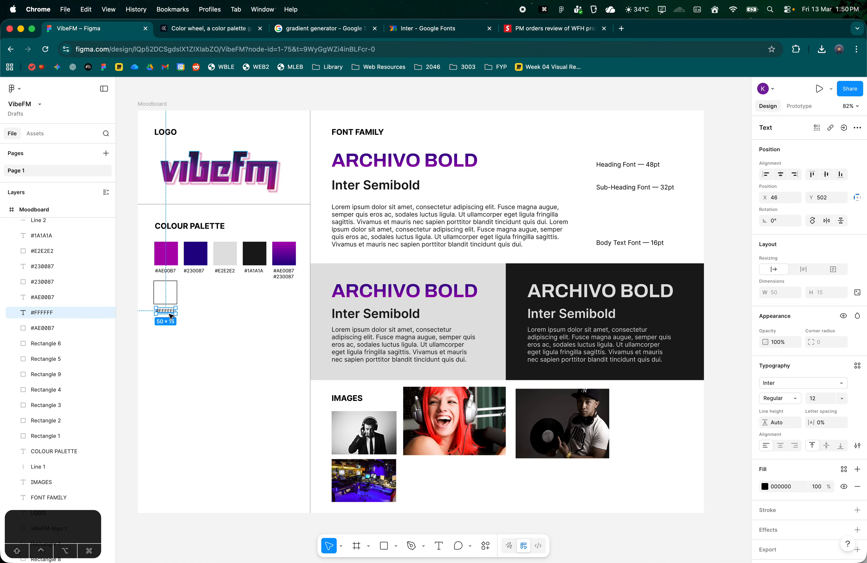
click(237, 319)
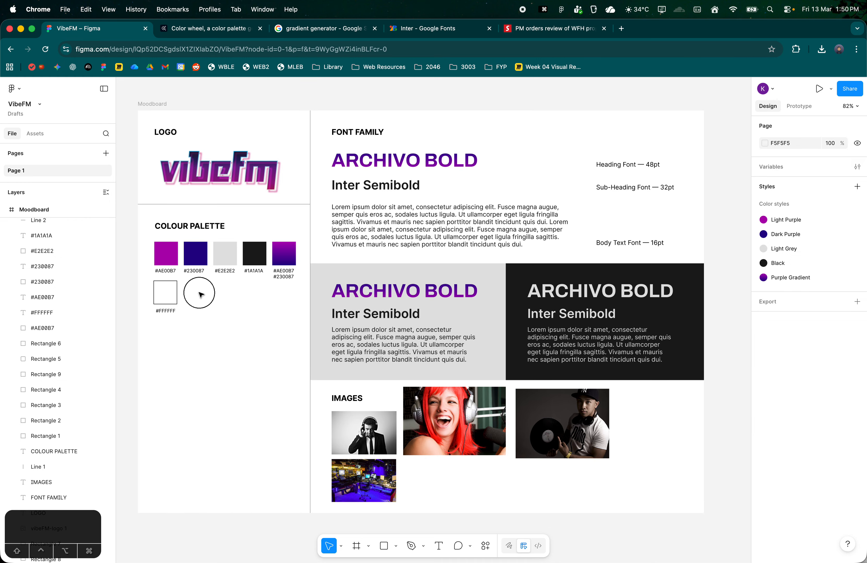
- Apply the Light Grey colour style to the stroke of the outlined white swatch
click(177, 295)
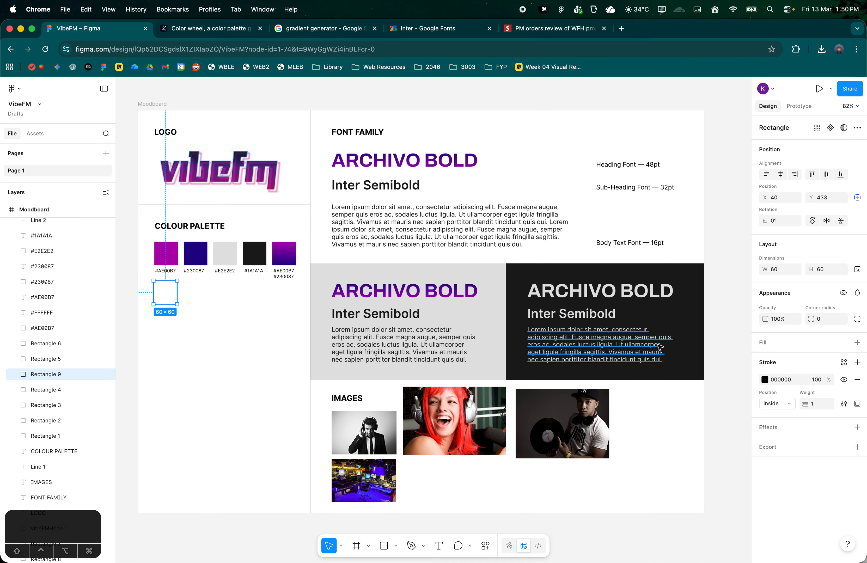
click(765, 380)
click(845, 362)
click(681, 454)
click(290, 361)
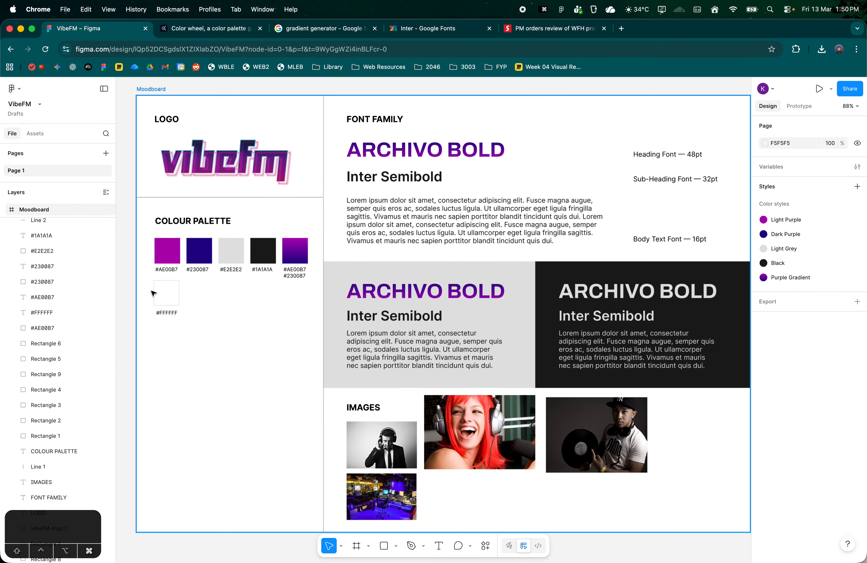
scroll(154, 293, up, 5)
scroll(198, 273, down, 5)
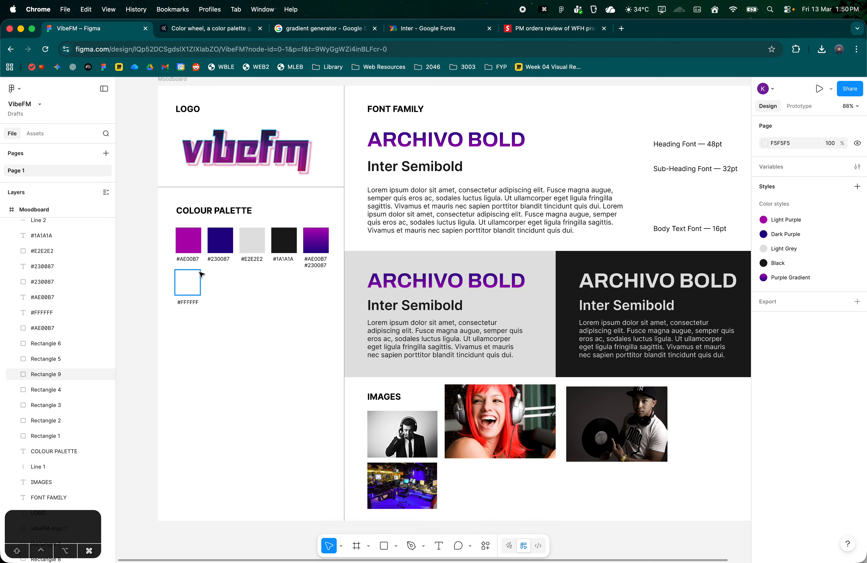
click(319, 247)
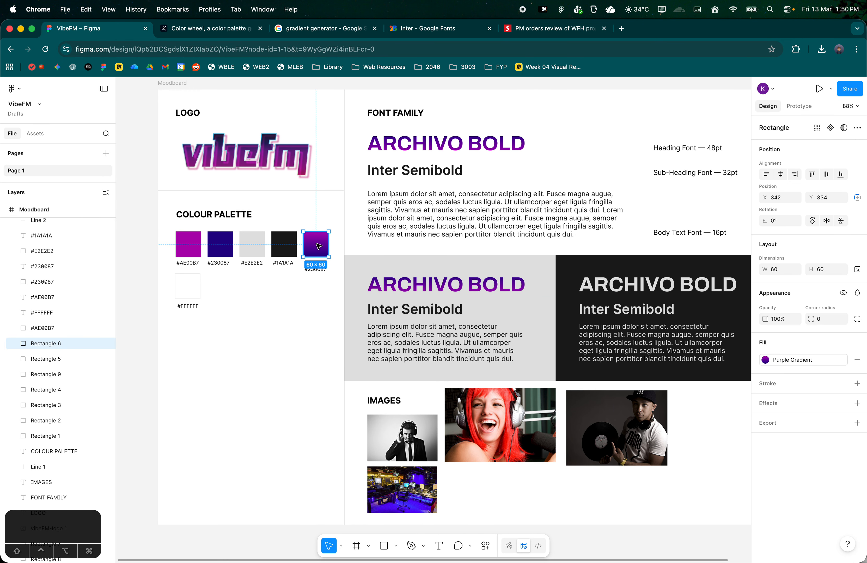
scroll(600, 441, down, 2)
click(259, 300)
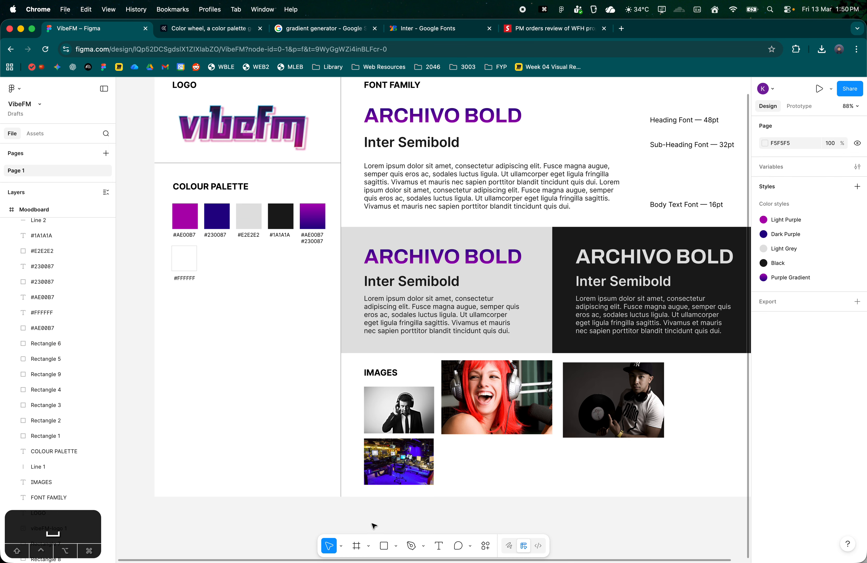
- Draw a thin rectangle on the moodboard's bottom edge and fit it under the logo and palette column at X 0, Y 1013, 438 × 11
drag(341, 497, 726, 493)
click(681, 473)
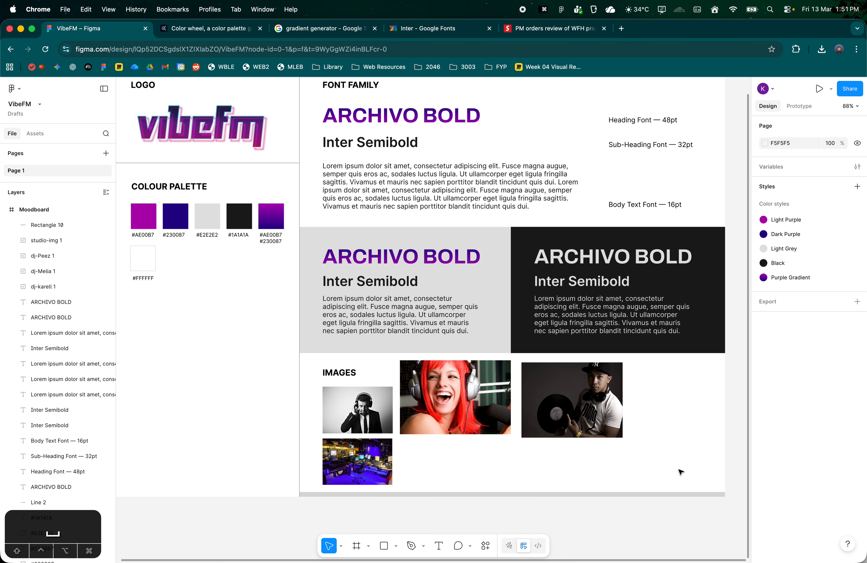
drag(636, 460, 653, 452)
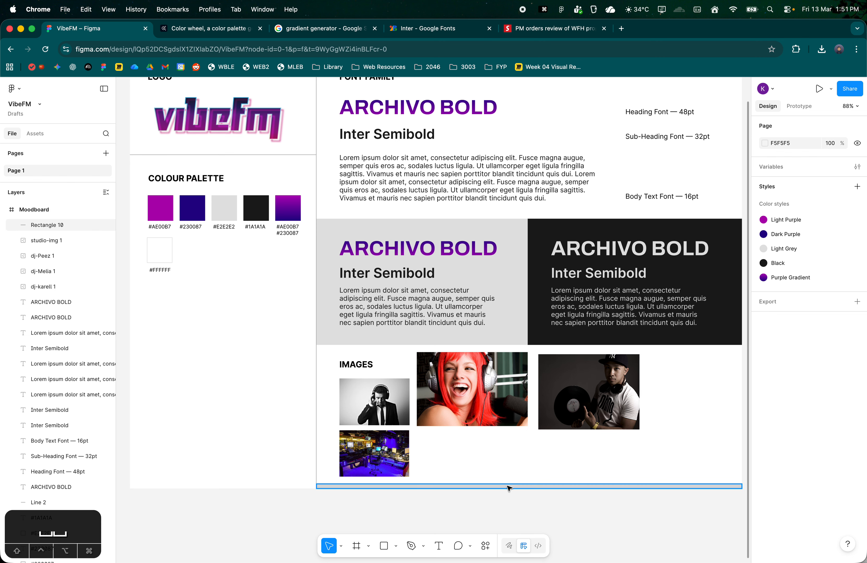
drag(510, 486, 428, 476)
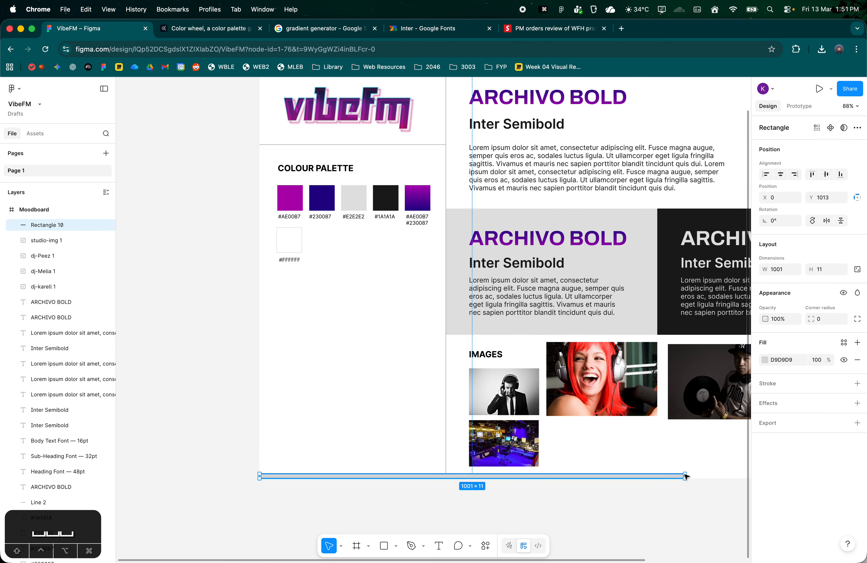
drag(686, 478, 447, 478)
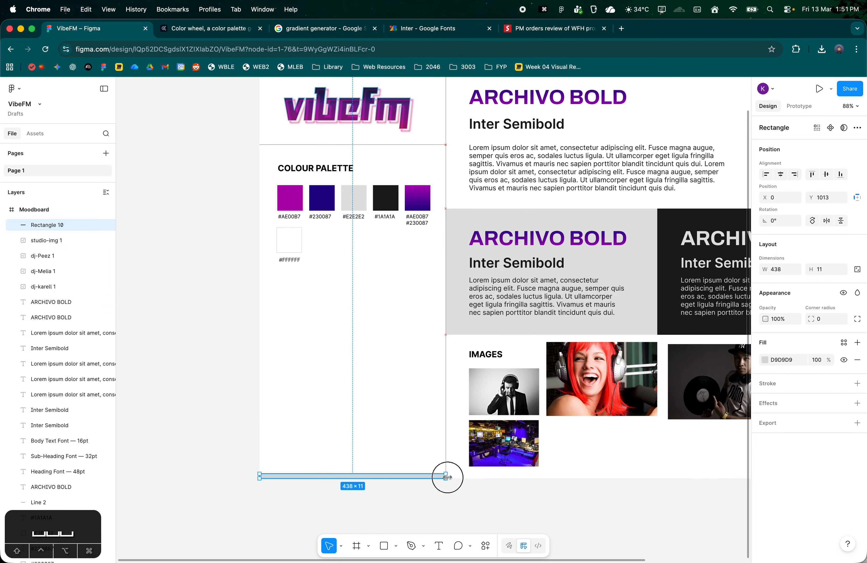
- Fill the bottom strip with the Purple Gradient style and extend it upward to a height of 28
click(844, 344)
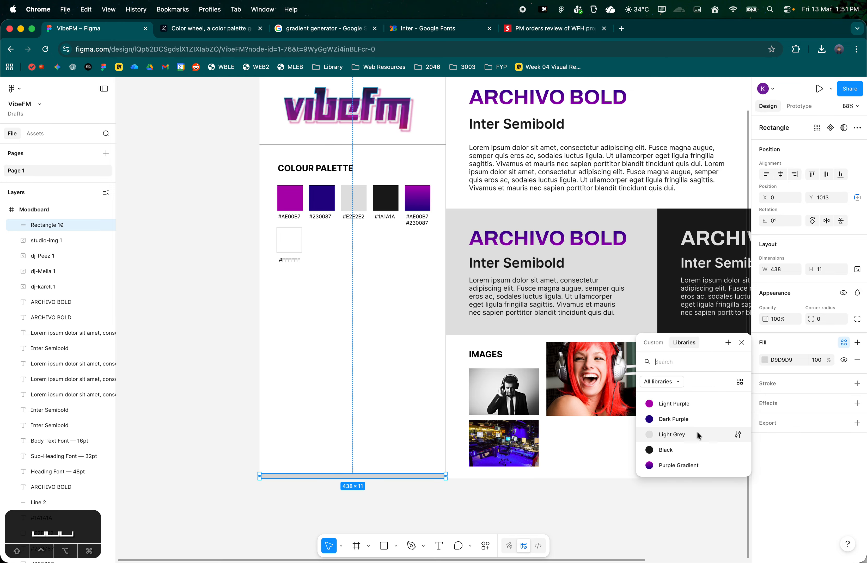
click(687, 466)
click(519, 498)
click(384, 476)
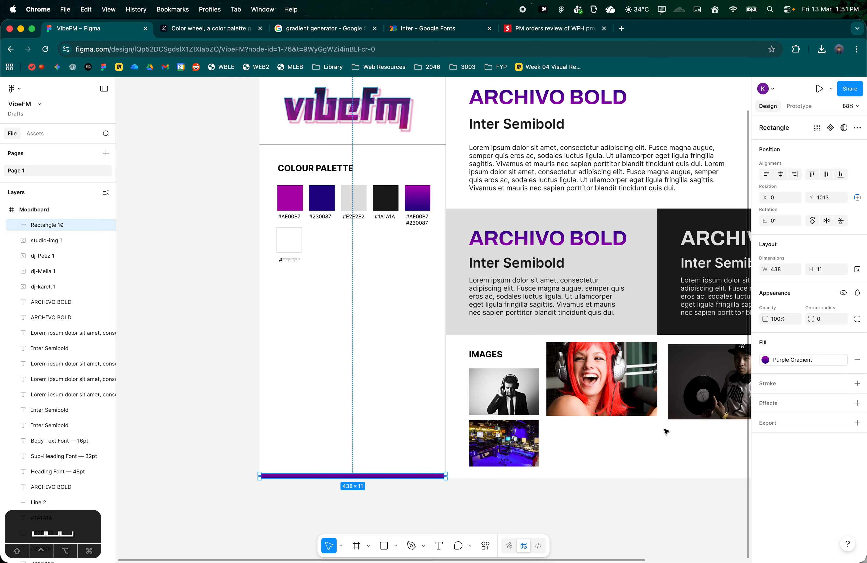
drag(319, 477, 321, 469)
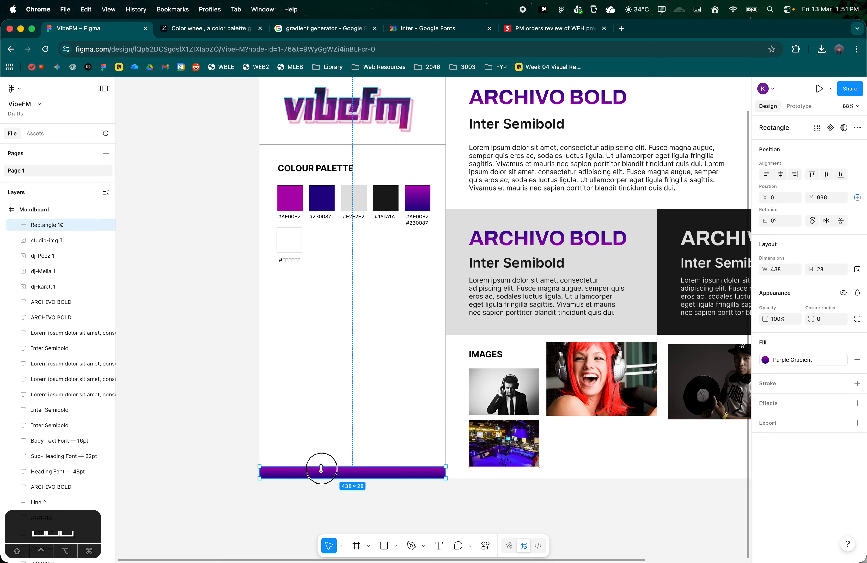
click(791, 361)
click(737, 484)
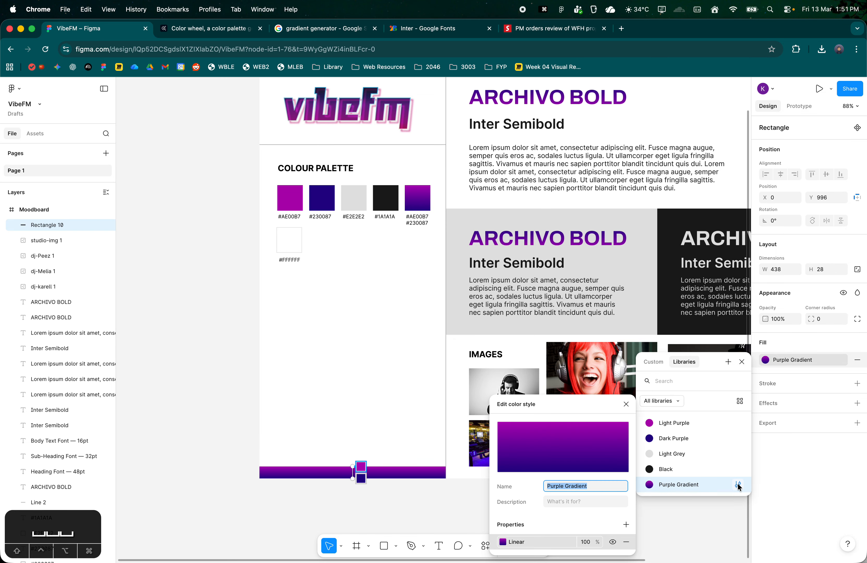
click(739, 486)
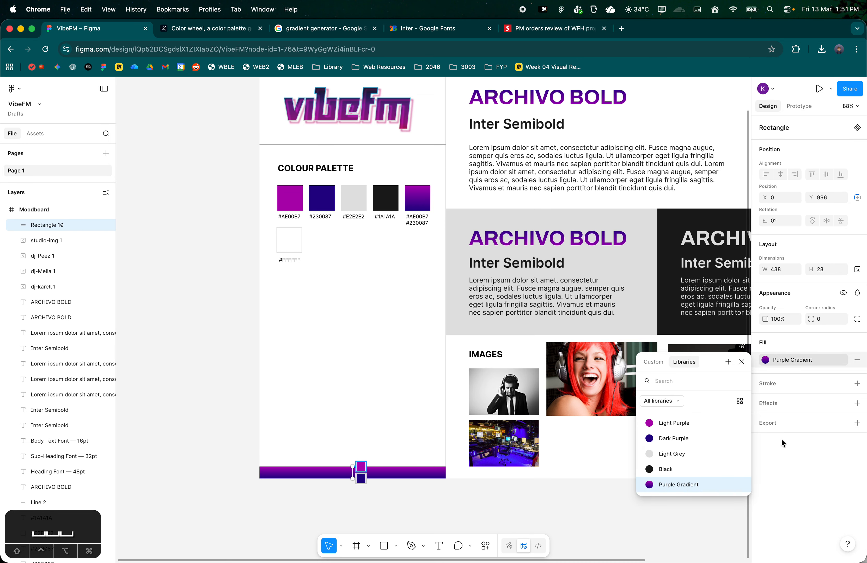
- Try detaching the Purple Gradient style from the bottom strip and rotating its linear gradient
click(855, 363)
click(764, 361)
click(764, 361)
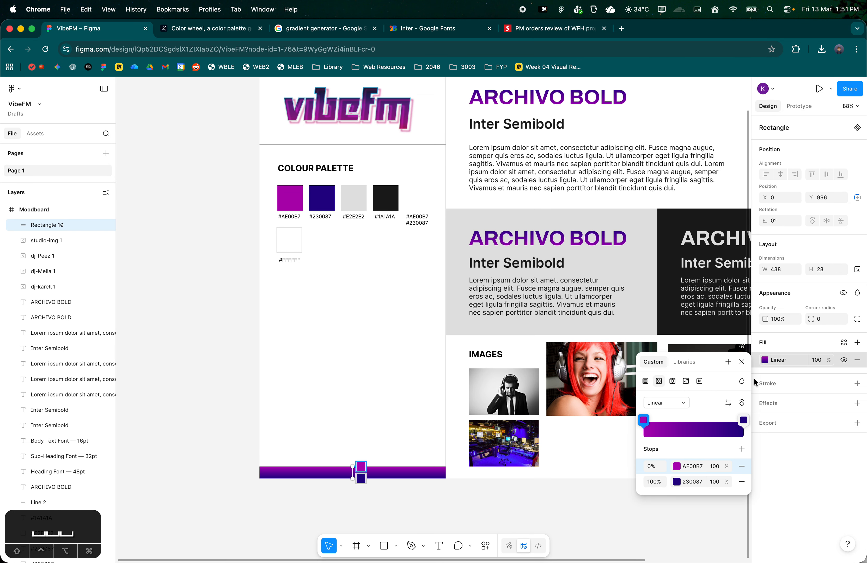
click(739, 404)
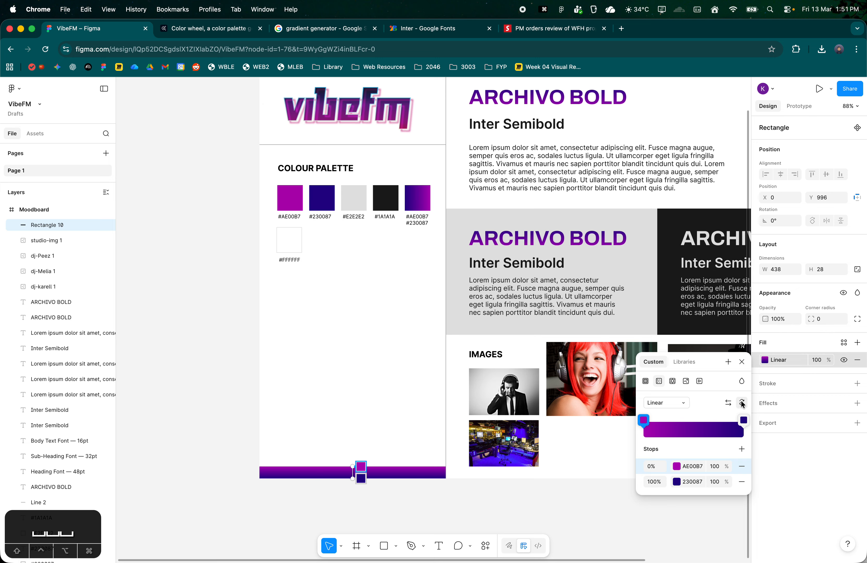
- Undo the gradient rotation and style detachment on the bottom strip
key(super+z)
key(super+z)
key(super+z)
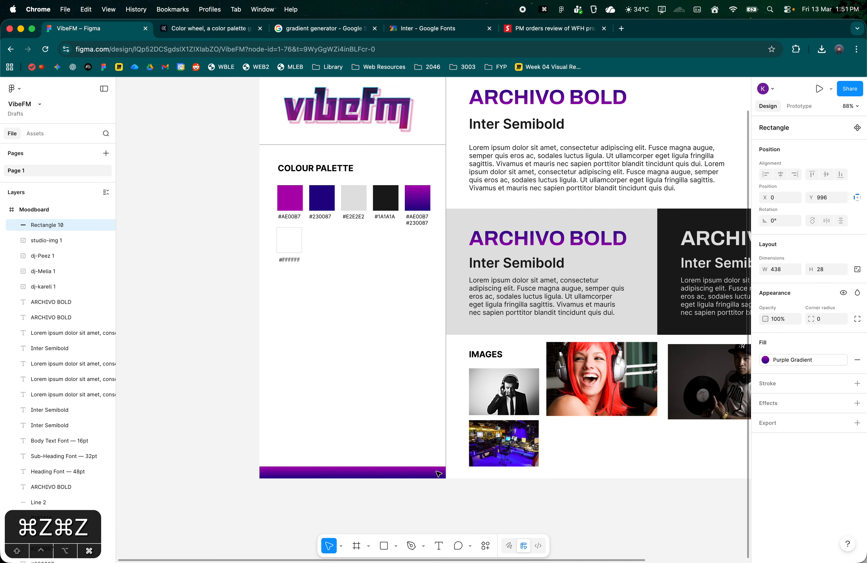
click(427, 474)
key(super+z)
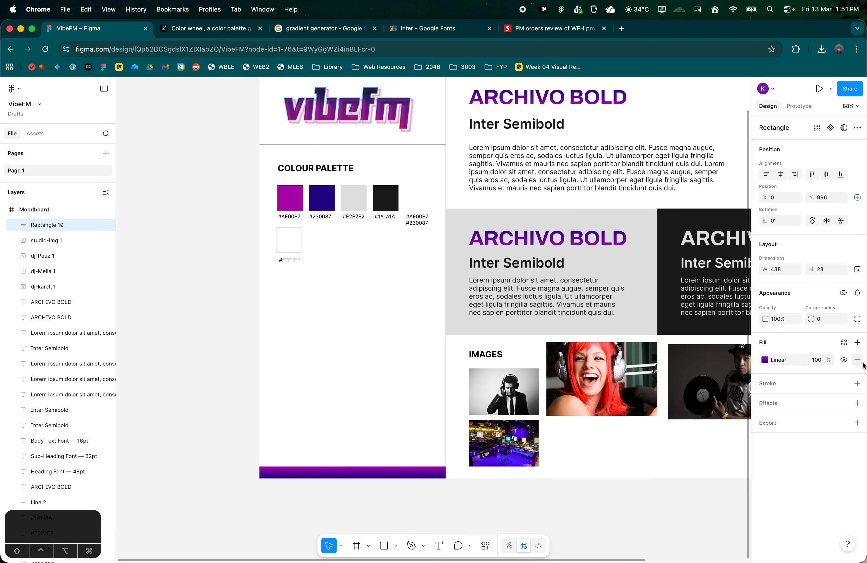
- Change the direction of the bottom strip's detached linear gradient by rotating and flipping it
click(765, 360)
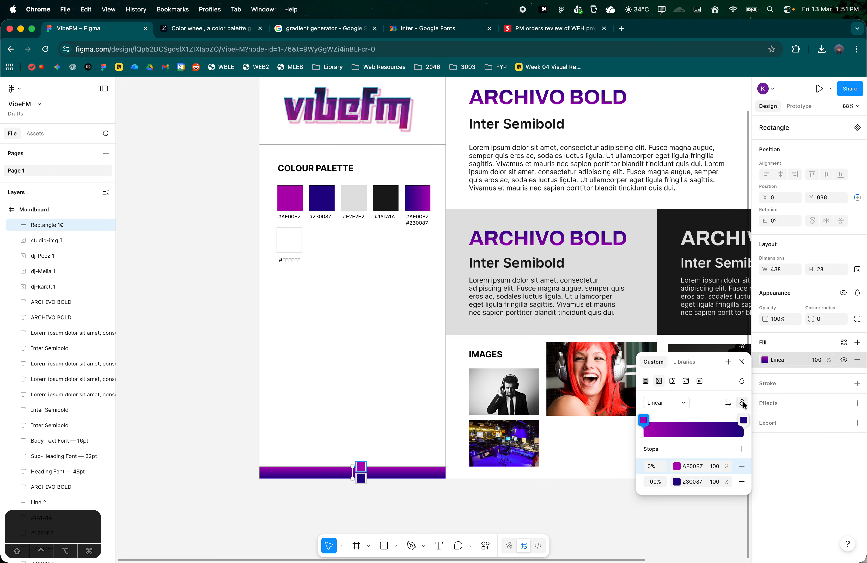
key(Escape)
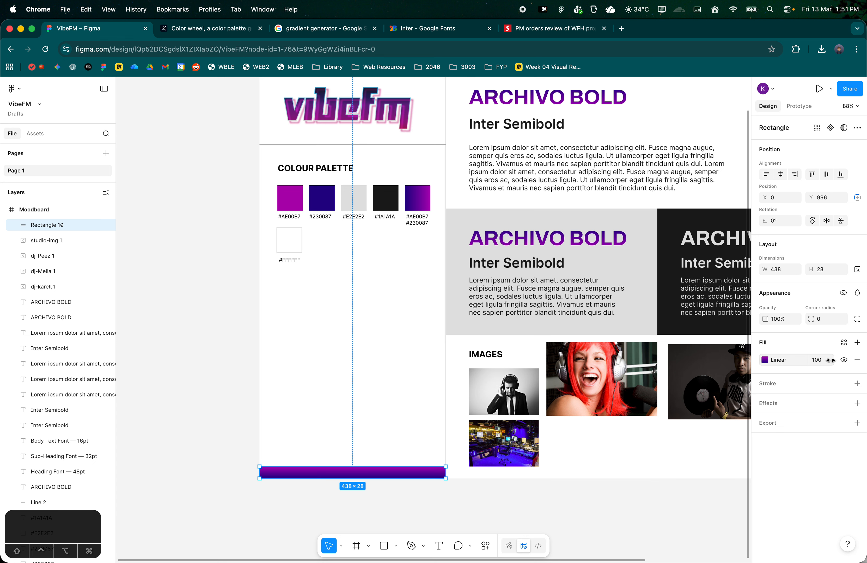
click(765, 360)
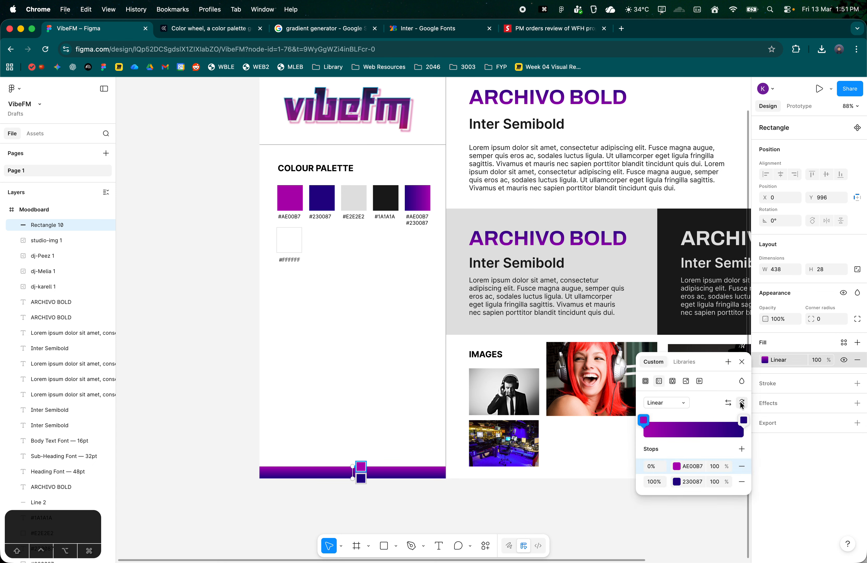
click(729, 403)
- Delete the gradient strip and draw a replacement rectangle along the palette column's bottom edge at X 0, Y 983, sized 438 × 41
click(403, 365)
click(381, 471)
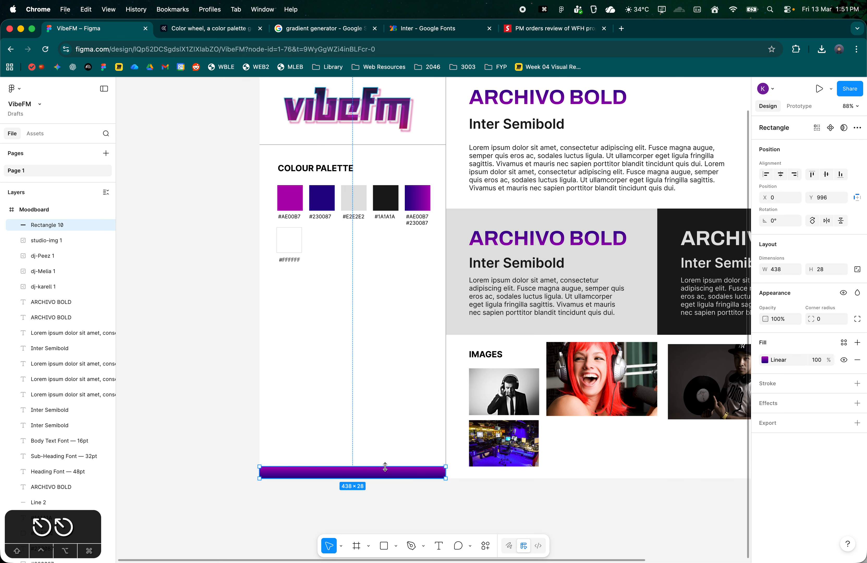
key(BackSpace)
click(383, 546)
mouse_move(265, 474)
mouse_down()
mouse_move(389, 457)
mouse_move(446, 462)
mouse_up()
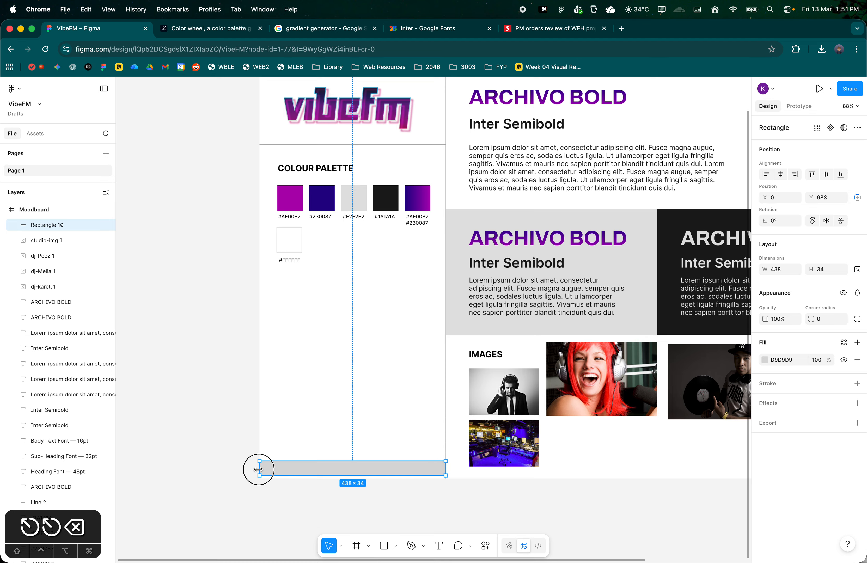
drag(307, 476, 310, 481)
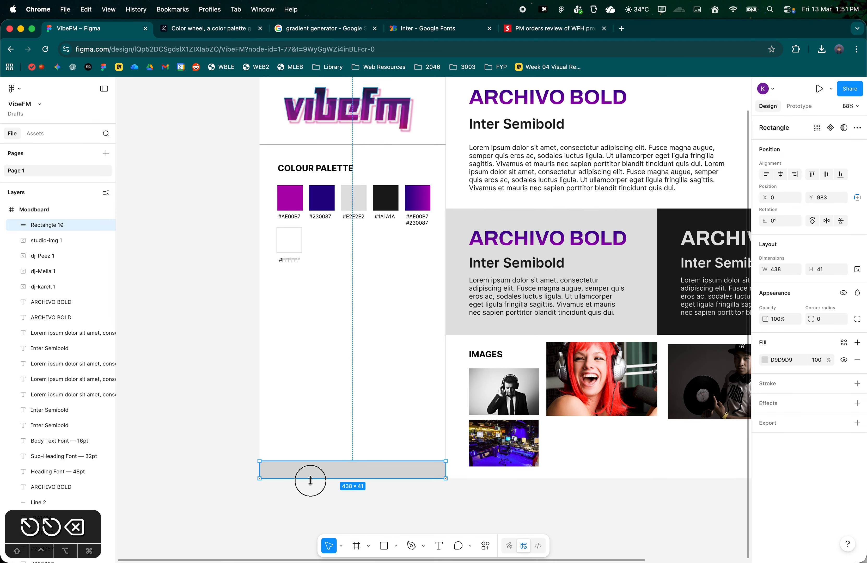
- Fill the replacement bottom rectangle with the Purple Gradient style
click(844, 342)
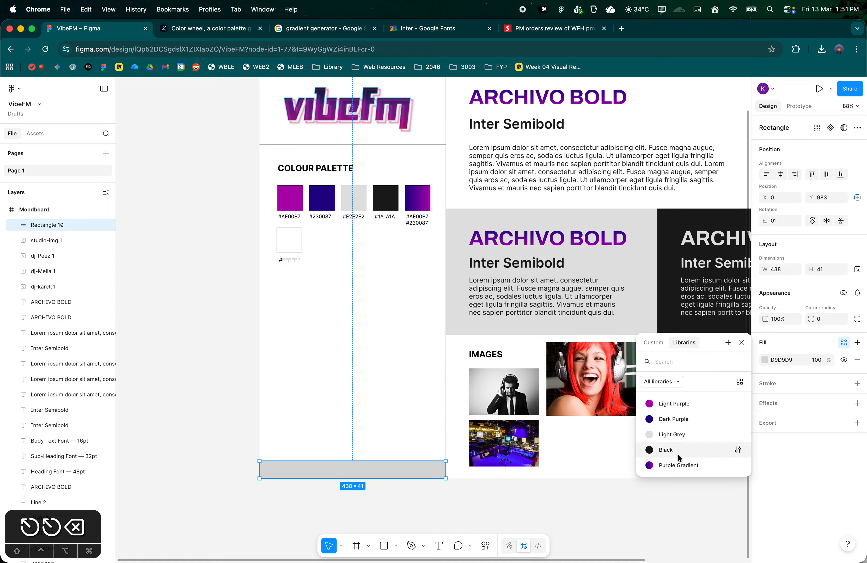
click(679, 461)
click(372, 362)
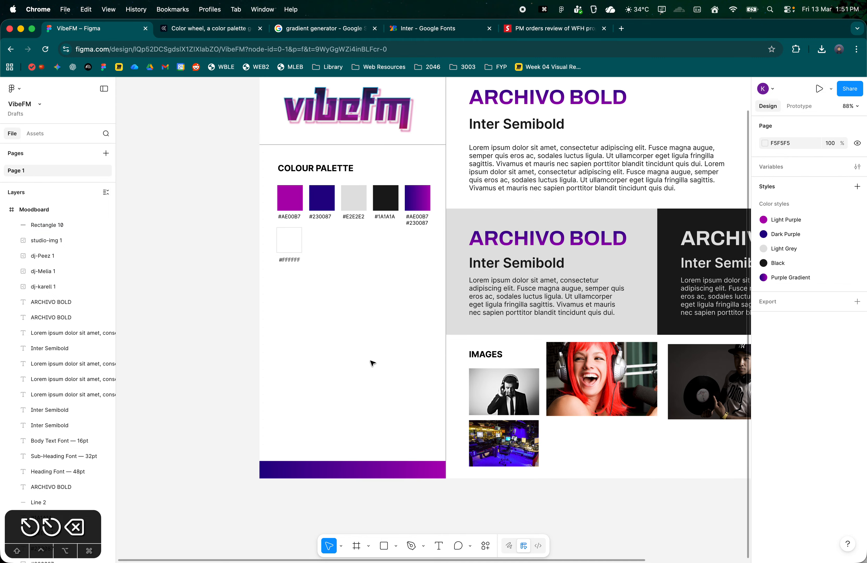
- Lower the top edge of the gradient strip to leave a thin band along the bottom of the palette column
click(370, 468)
drag(372, 461, 370, 470)
click(395, 427)
click(388, 473)
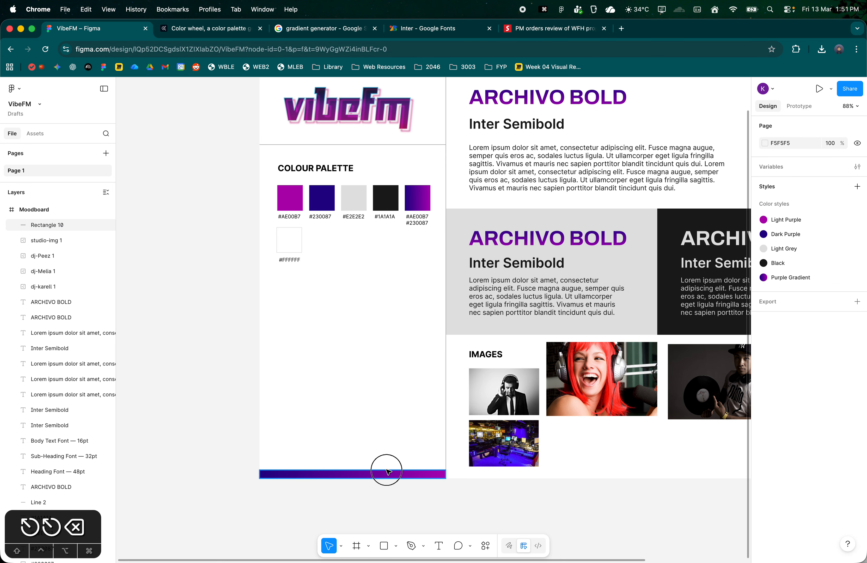
click(392, 473)
click(552, 472)
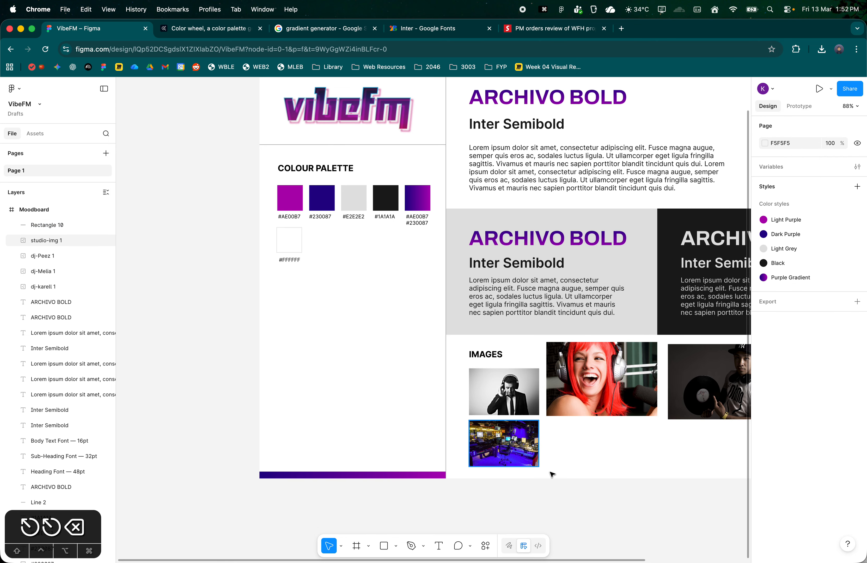
- Move the dj-Peez and dj-Melia images down, aligning dj-Melia with the top of the dj-karell image at X 675, Y 765
scroll(551, 472, down, 3)
scroll(607, 391, right, 2)
click(600, 411)
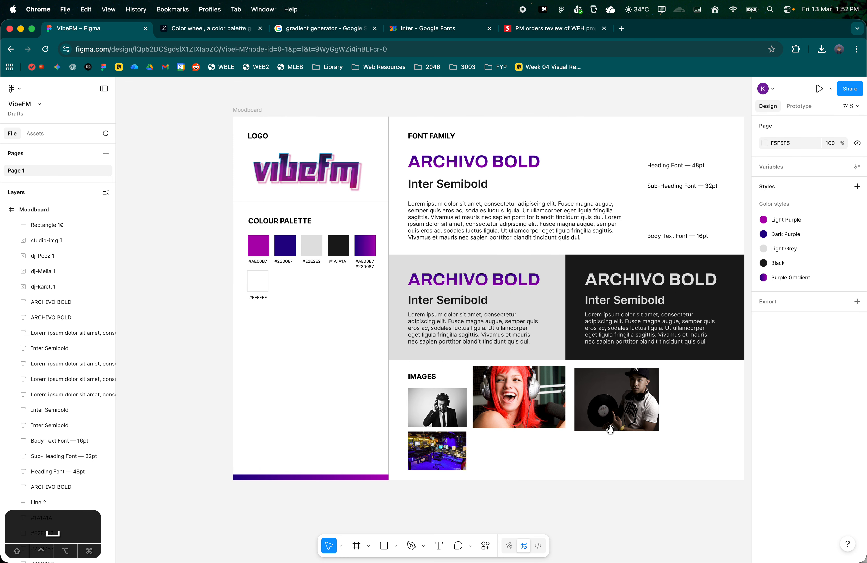
click(538, 410)
drag(536, 409, 536, 419)
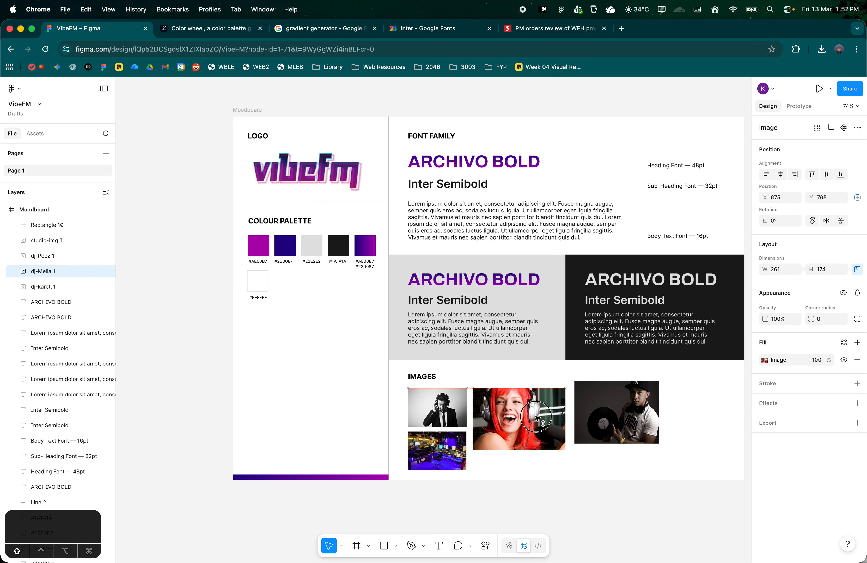
- Add headphones.jpg from the Moodboard Demo Assets folder at the end of the IMAGES row, scaled down to 202 × 178
drag(641, 407, 638, 414)
click(697, 396)
key(super+Tab)
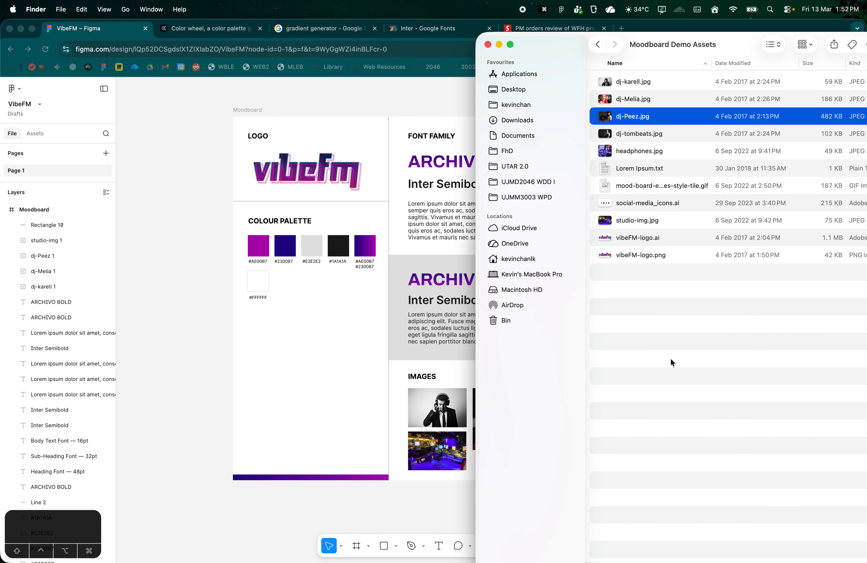
drag(653, 159, 656, 379)
key(super+Tab)
scroll(660, 513, right, 5)
drag(676, 527, 549, 413)
drag(499, 430, 504, 426)
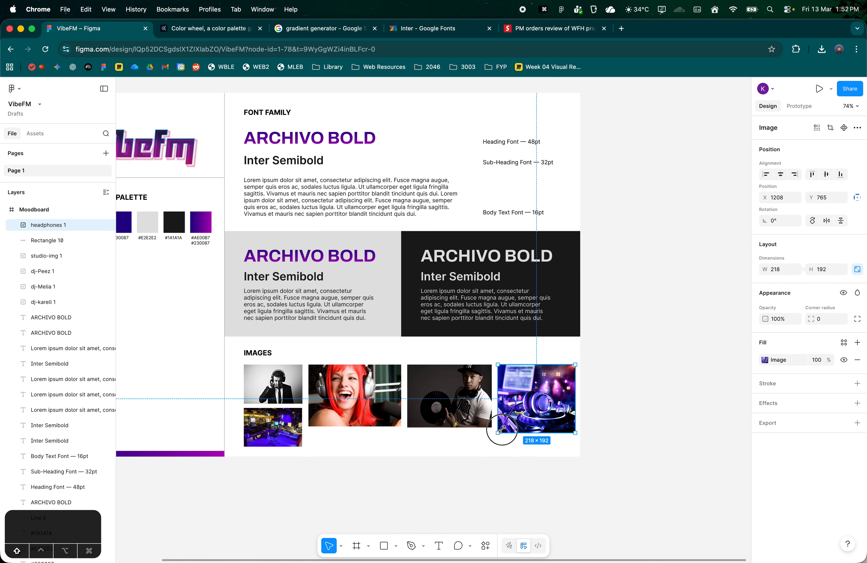
- Nudge the dj-Melia image slightly right to widen its gap from the dj-karell image
click(467, 432)
drag(371, 411, 376, 411)
click(362, 444)
key(space)
drag(361, 443, 426, 442)
click(346, 398)
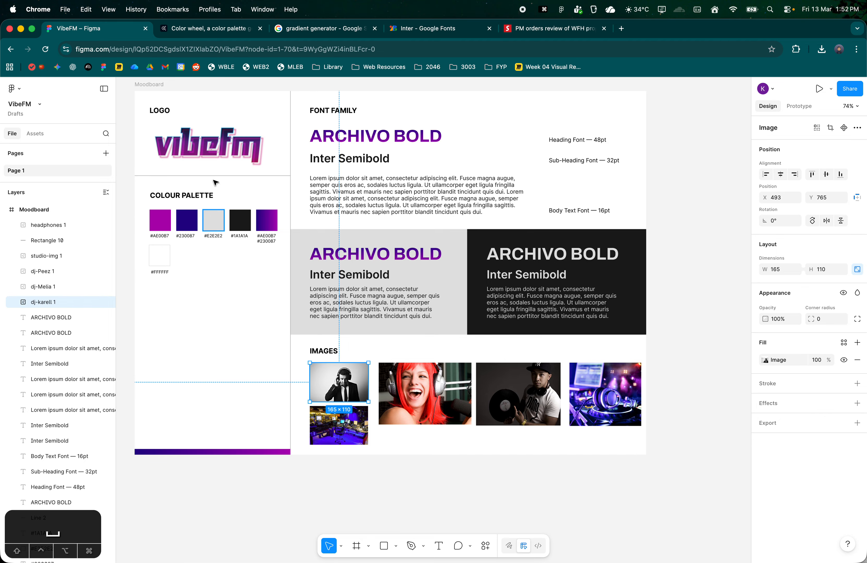
- Move the IMAGES heading and all its pictures up to Y 754, and shift the headphones image left to X 1216
scroll(387, 238, up, 2)
key(space)
drag(387, 238, 400, 256)
scroll(400, 256, left, 5)
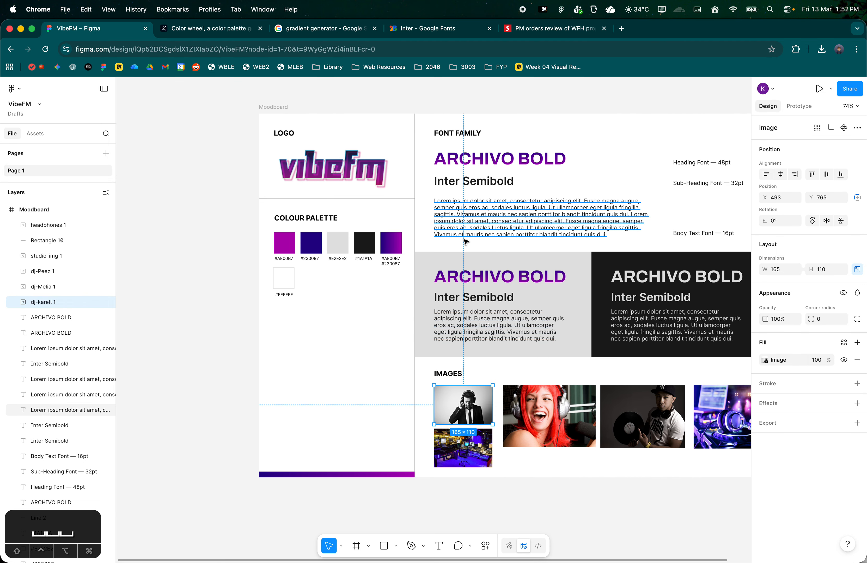
drag(436, 366, 693, 436)
click(699, 437)
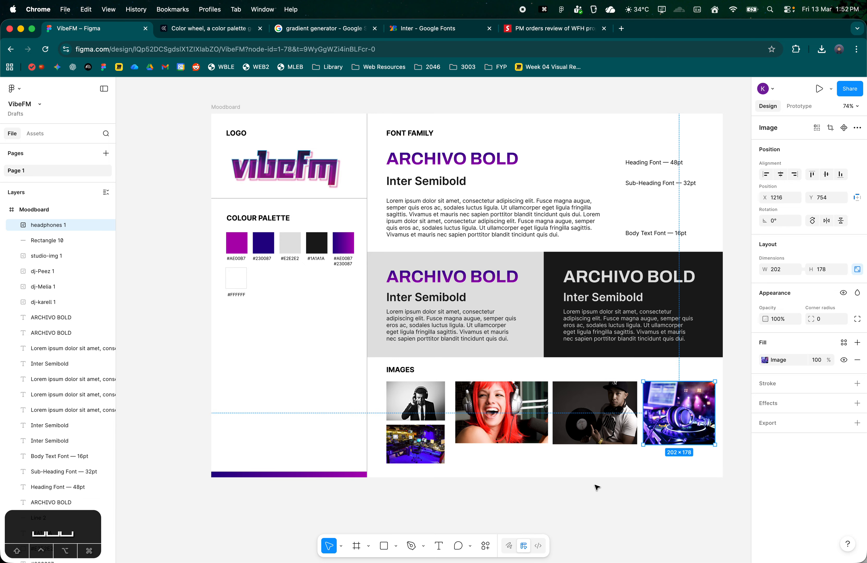
- Nudge the dj-Melia image slightly left and check the alignment of the whole IMAGES section
click(597, 488)
drag(511, 431, 508, 432)
click(562, 466)
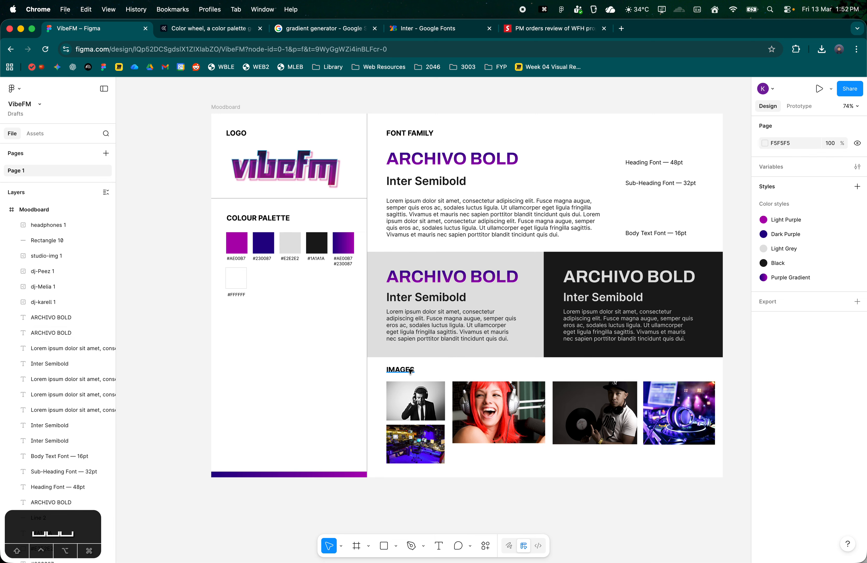
drag(383, 370, 707, 455)
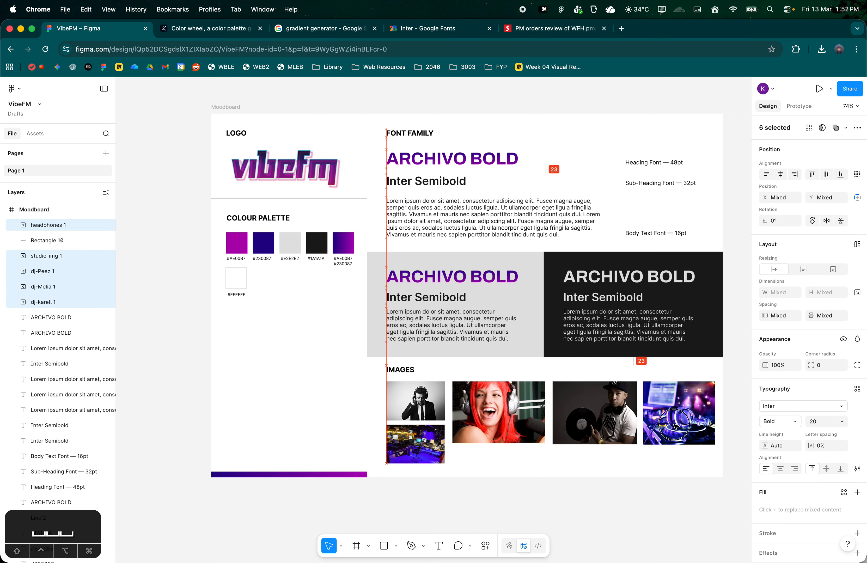
click(354, 410)
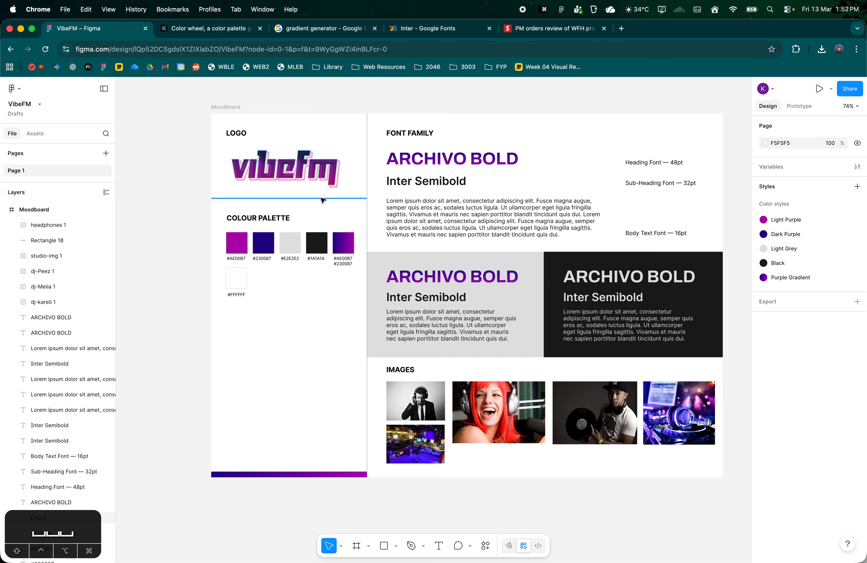
- Duplicate the divider line under the logo and place the copy below the colour palette swatches
drag(324, 199, 321, 309)
click(314, 329)
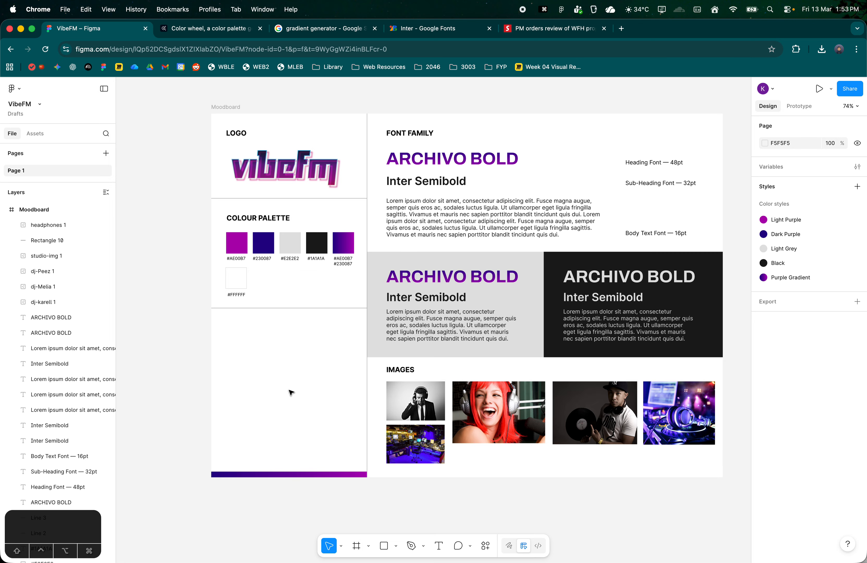
- Switch to The Star news article and examine the page's web elements, such as its buttons, navigation and links
click(579, 30)
scroll(465, 218, up, 15)
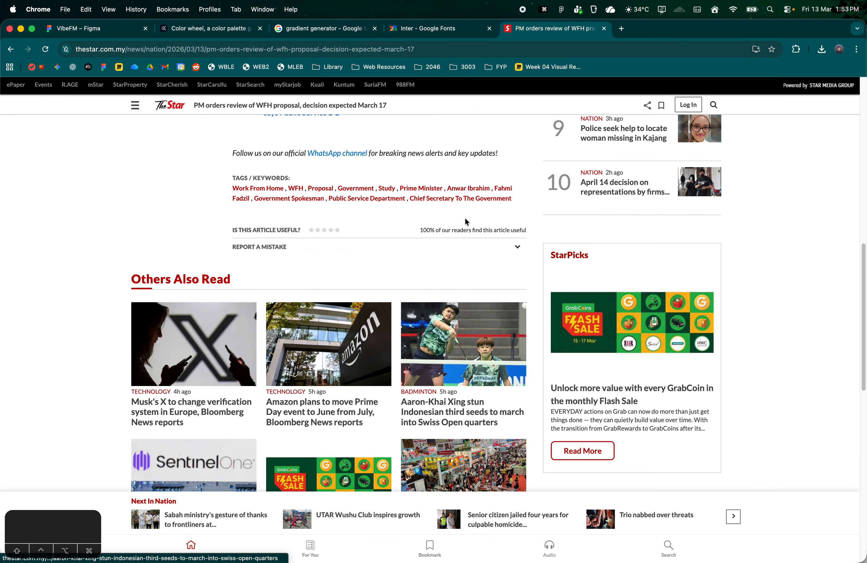
scroll(555, 294, down, 4)
scroll(555, 293, up, 5)
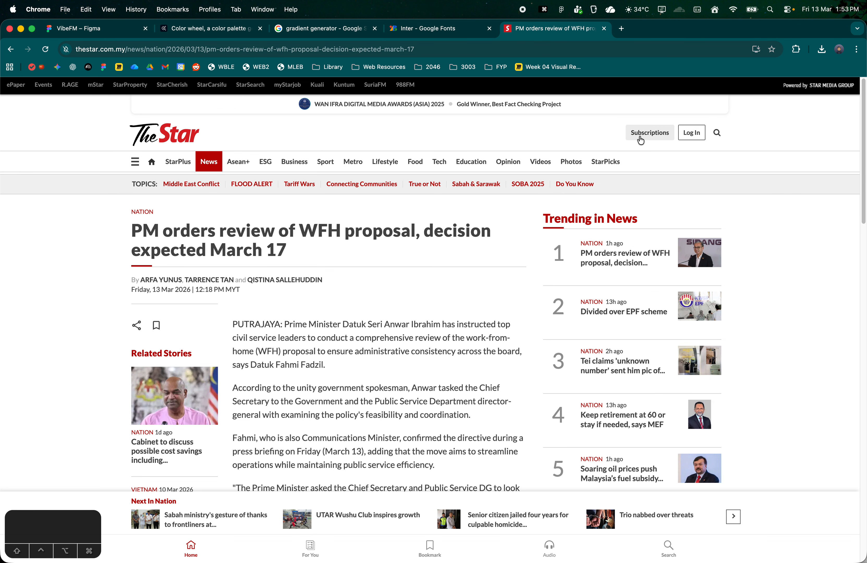
scroll(622, 330, down, 20)
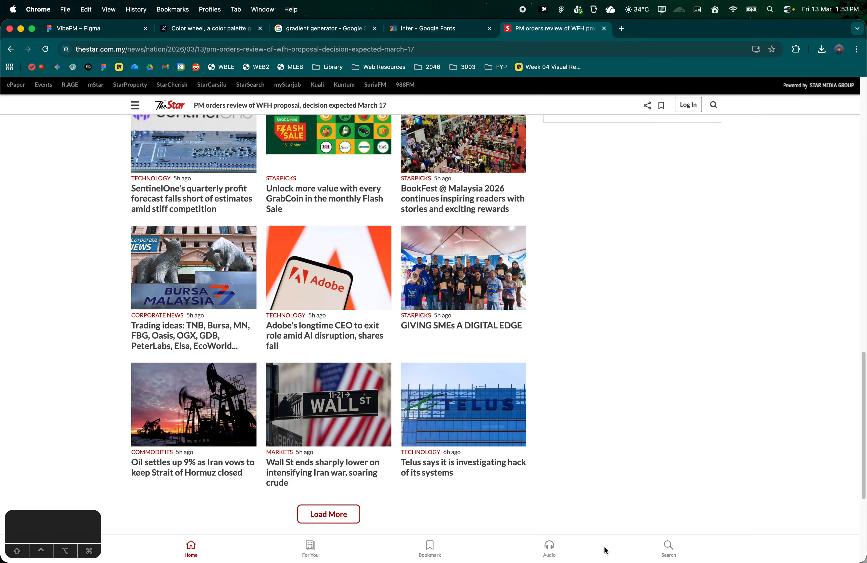
scroll(448, 334, up, 20)
scroll(589, 277, down, 6)
scroll(589, 277, up, 6)
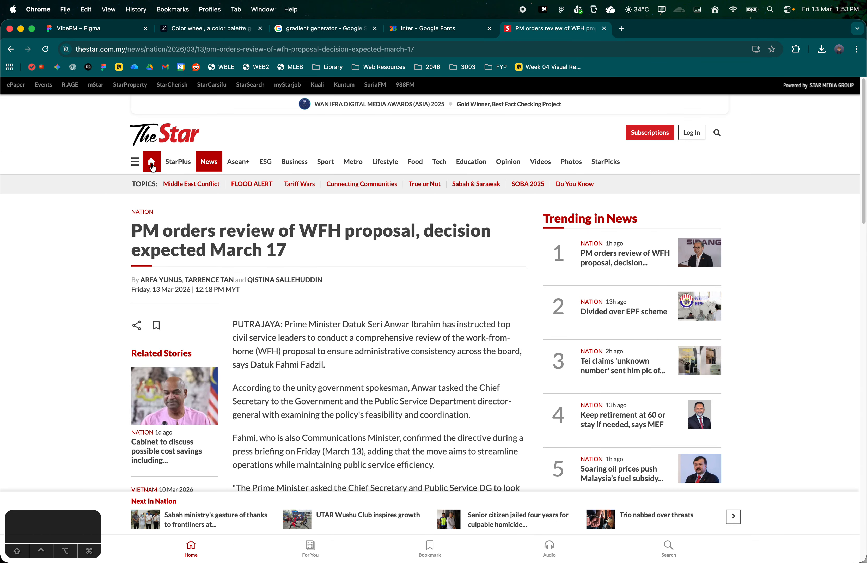
- Return to the VibeFM Figma file and add a "WEB ELEMENTS" heading below the new divider, aligned beneath the COLOUR PALETTE heading
click(128, 31)
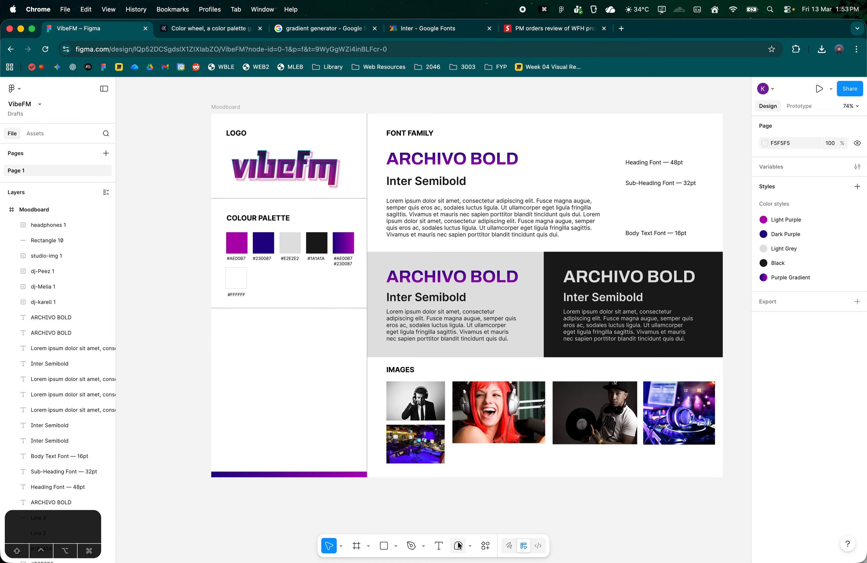
click(438, 546)
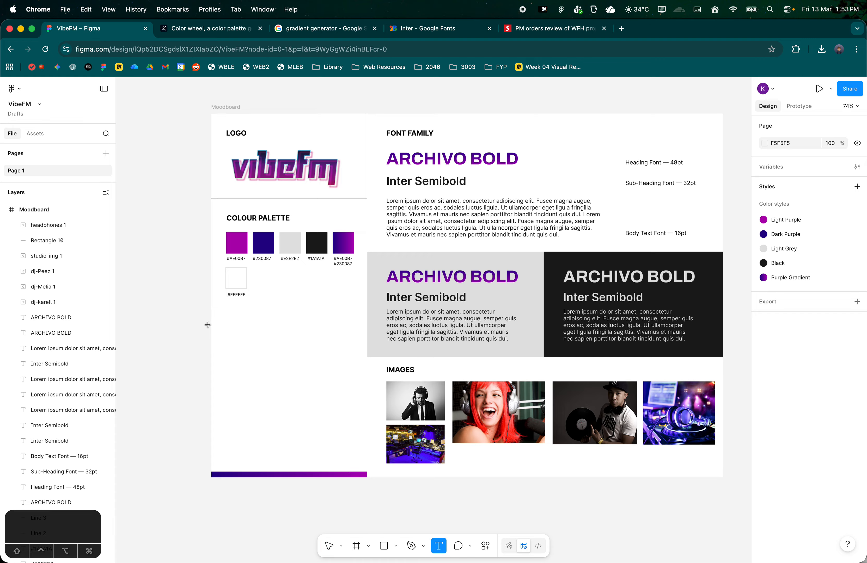
click(227, 326)
text(WEB ELEMENTS)
key(Escape)
click(296, 384)
drag(277, 333, 277, 327)
click(284, 355)
click(395, 546)
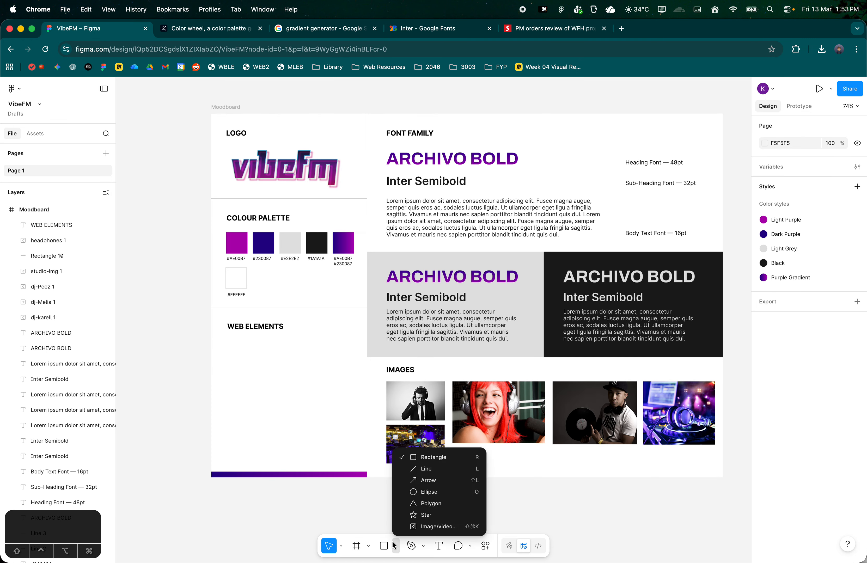
click(395, 546)
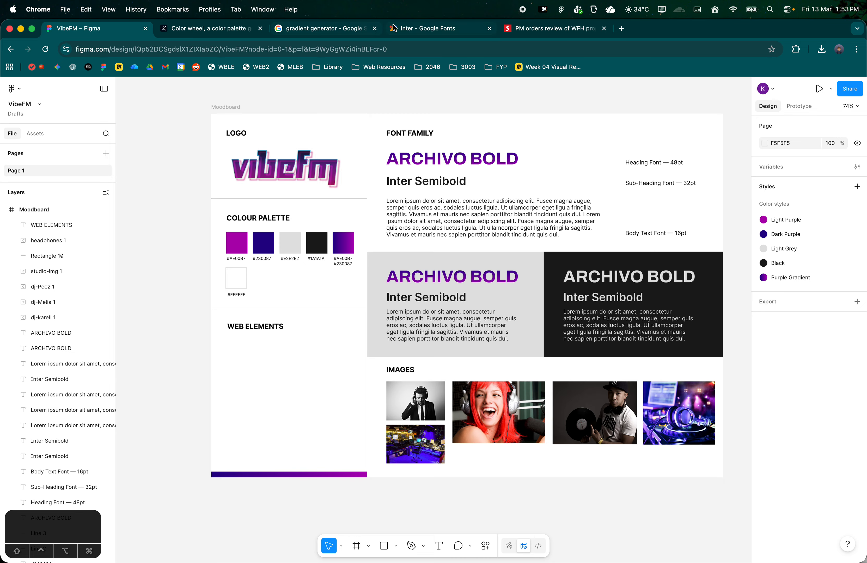
- Search Google Images for "pill button" in a new browser tab and preview the lavender pill button with dimension labels
click(622, 28)
text(pill button)
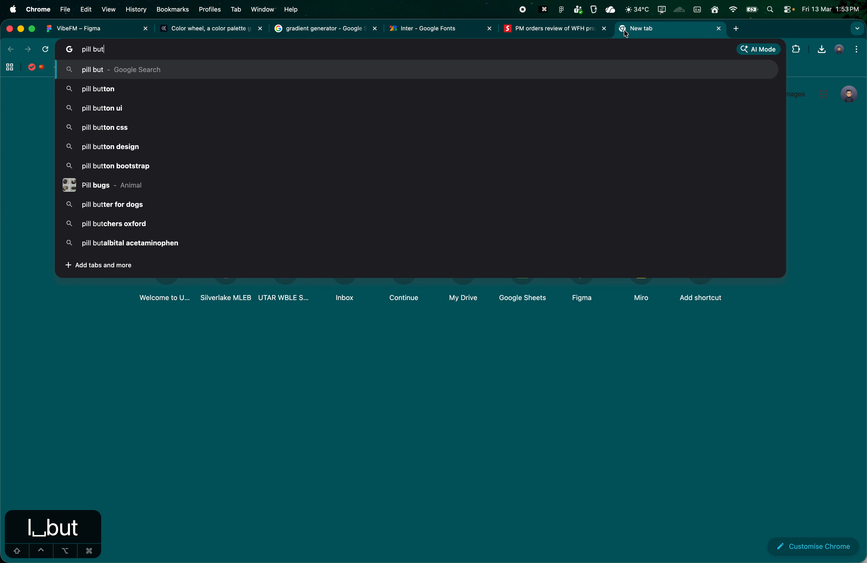
key(Return)
click(179, 134)
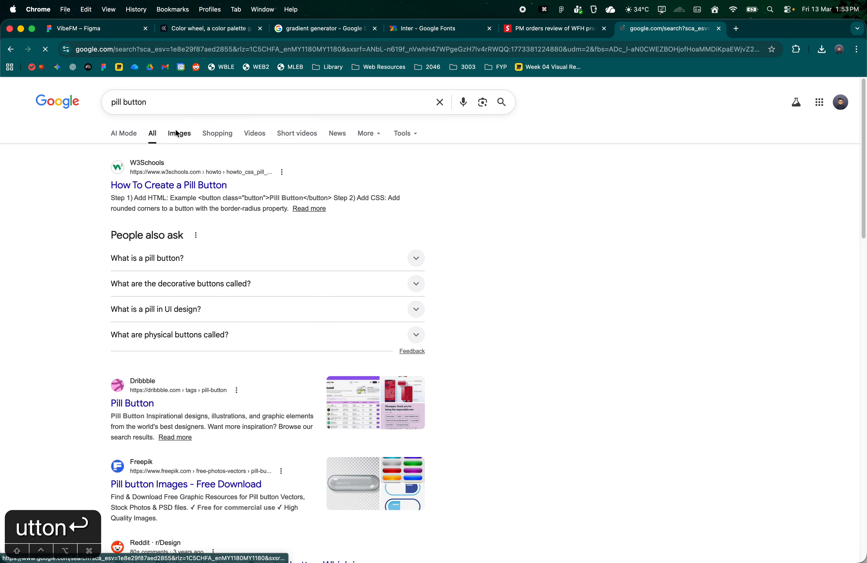
click(458, 242)
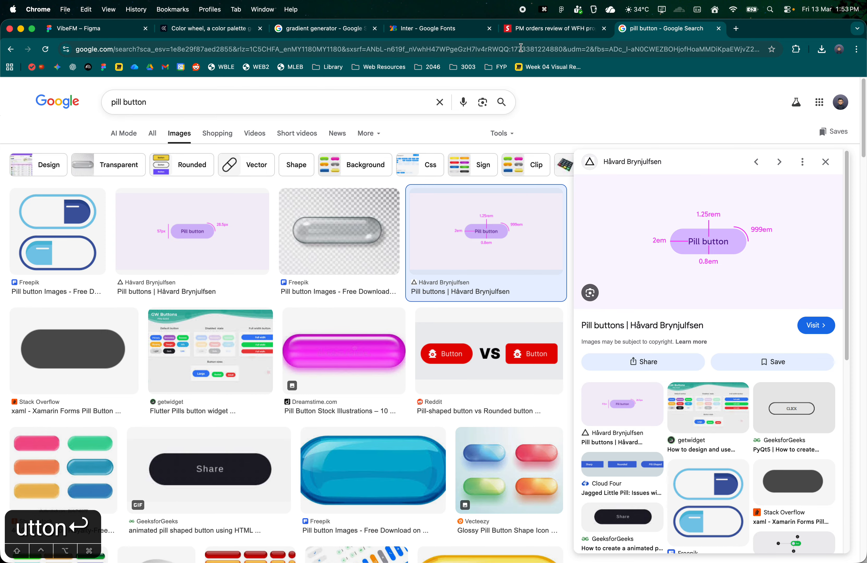
- Switch back to the Figma moodboard and draw a rectangle about 135 × 43 below the WEB ELEMENTS heading
click(121, 30)
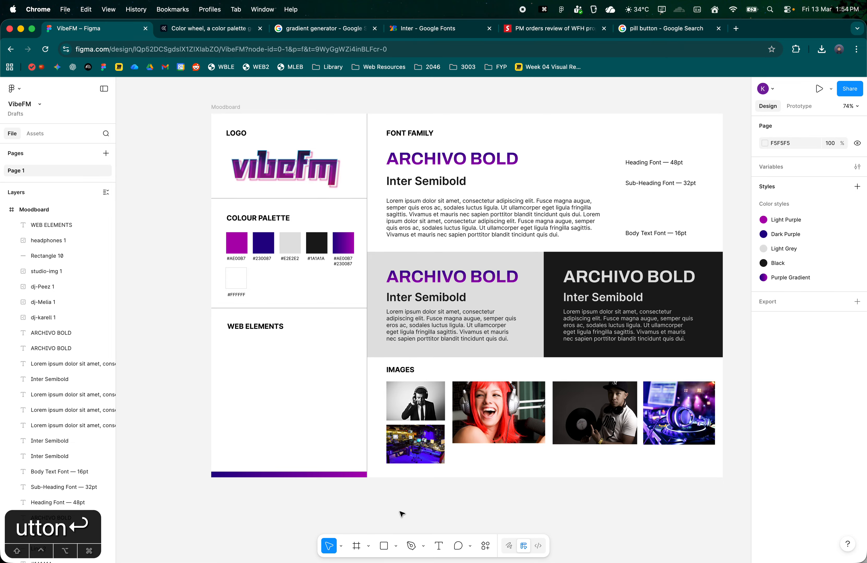
click(396, 553)
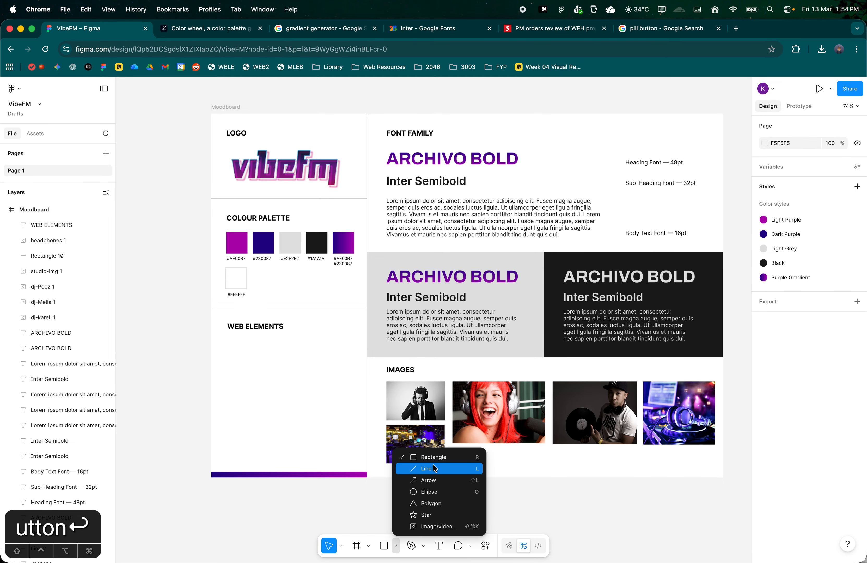
click(426, 455)
drag(231, 342, 276, 357)
scroll(277, 356, up, 5)
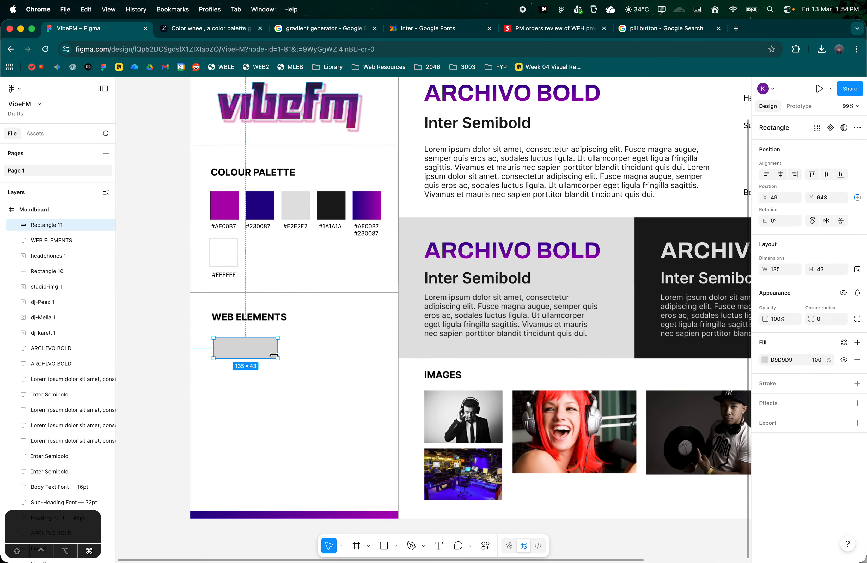
- Widen the button rectangle to 157 × 43 and align it with the WEB ELEMENTS heading at X 46, Y 643
click(281, 389)
click(249, 349)
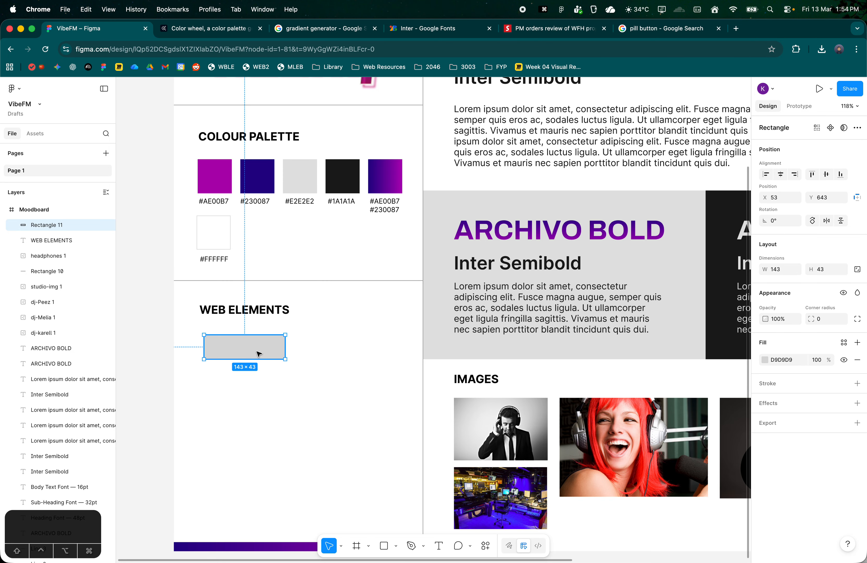
double_click(253, 351)
click(278, 401)
drag(264, 354, 289, 352)
click(291, 387)
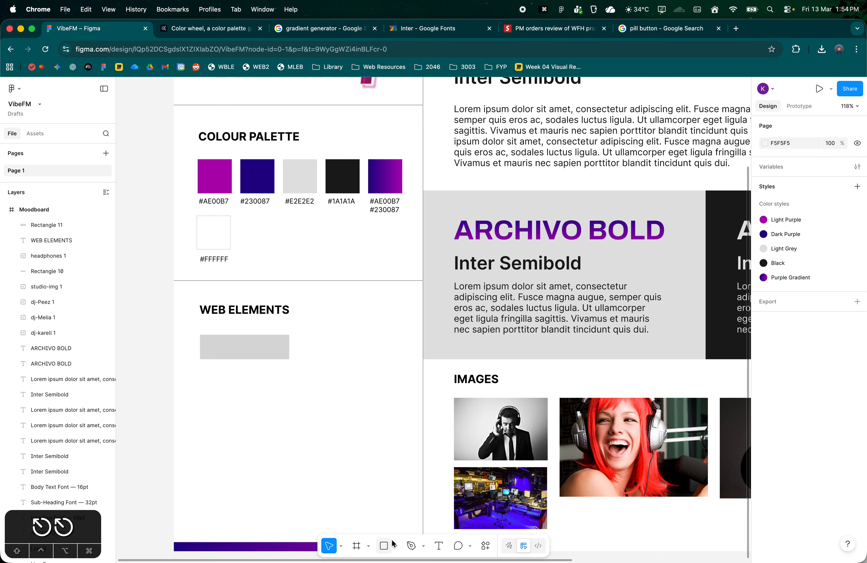
- Add a "BUTTON" text label and centre it on the rectangle at X 82, Y 653
click(439, 546)
click(231, 347)
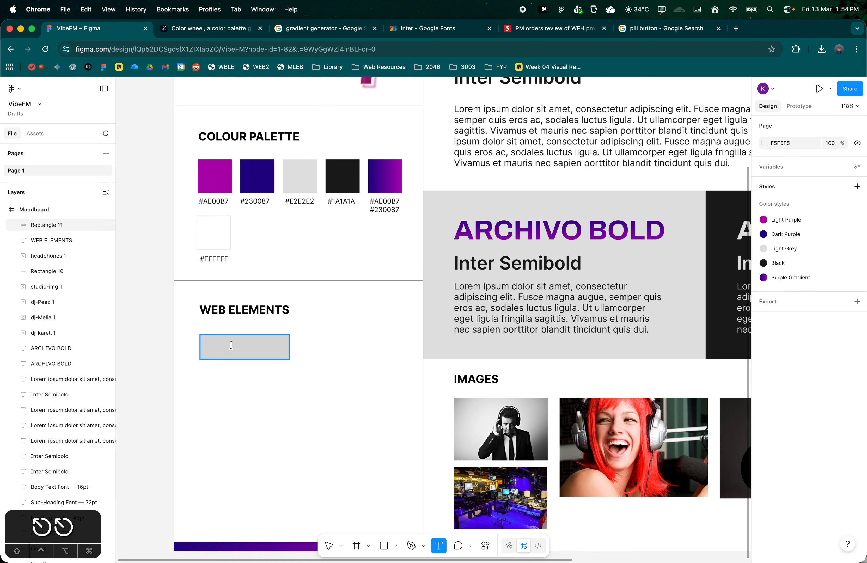
text(BUTTON)
key(Escape)
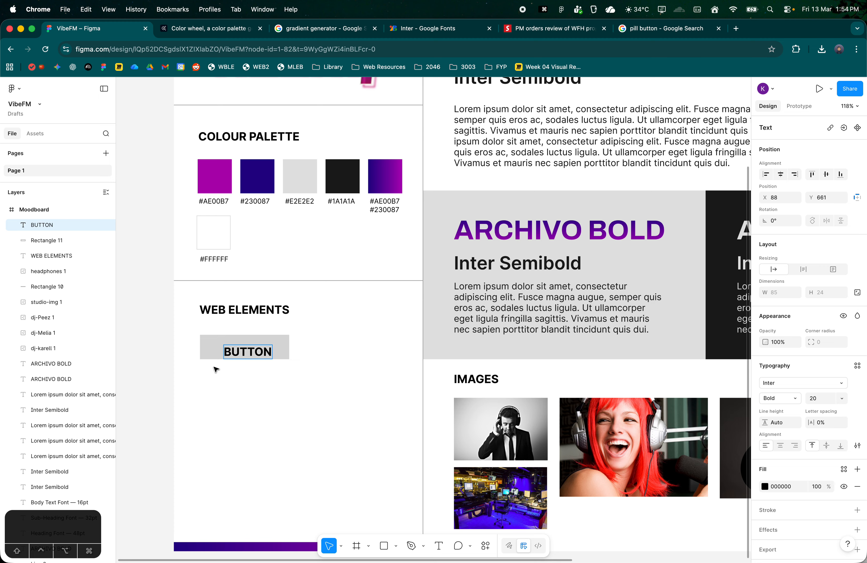
drag(257, 355, 255, 350)
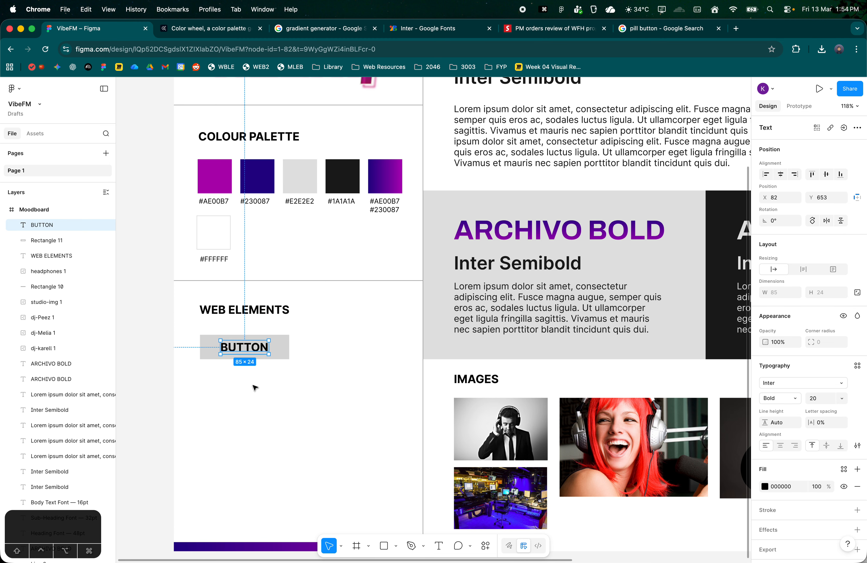
click(292, 364)
- Apply the Black colour style to the BUTTON label and the Light Grey style to the rectangle behind it
click(261, 352)
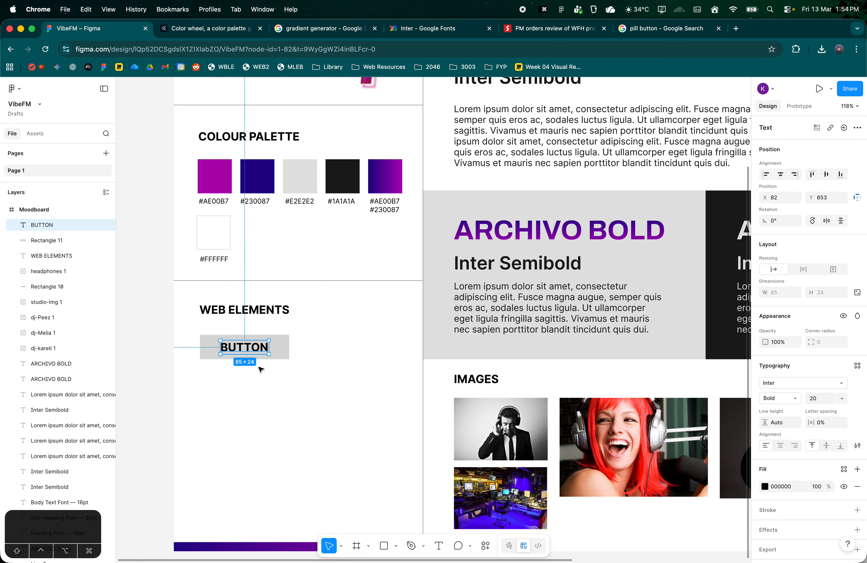
click(847, 469)
click(686, 527)
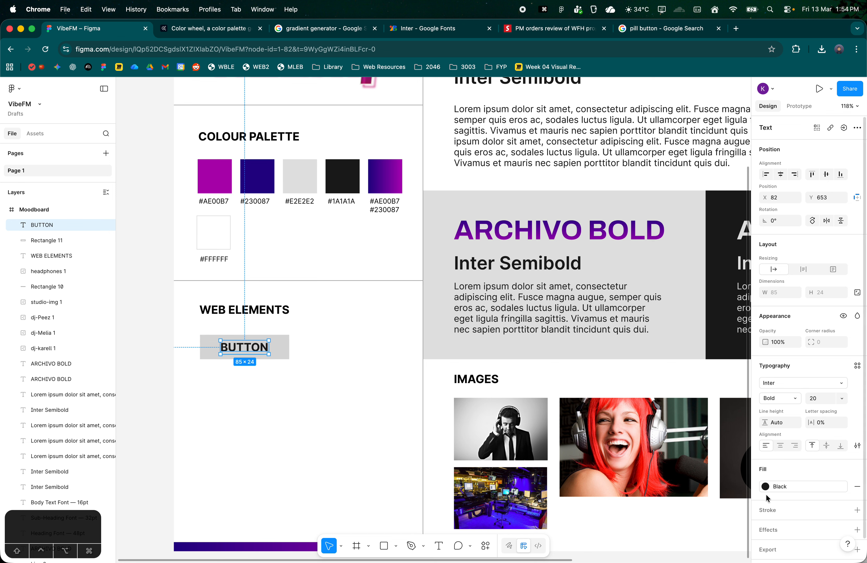
click(284, 354)
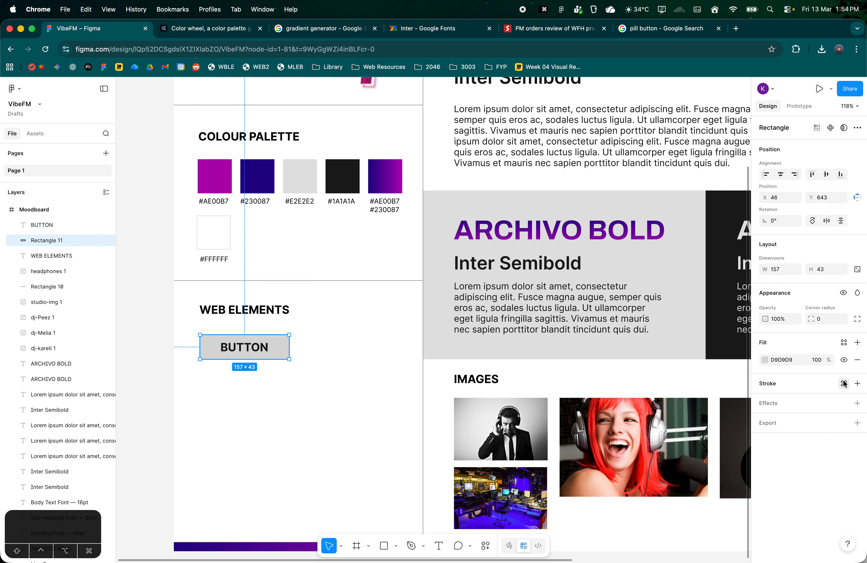
click(839, 342)
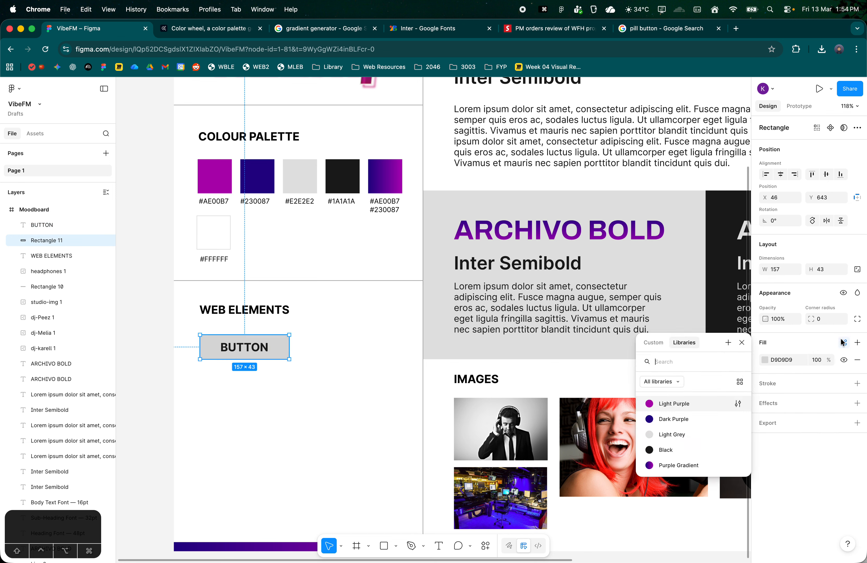
click(704, 434)
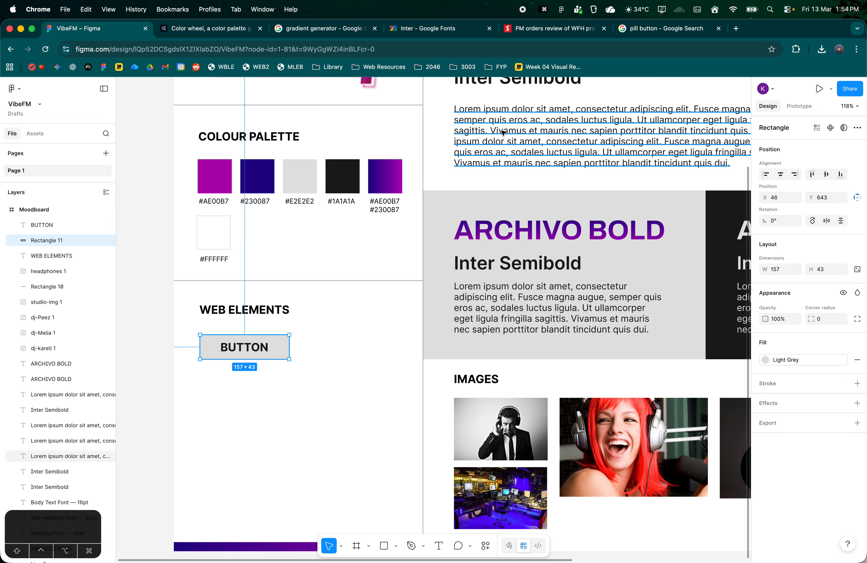
- Check the pill button reference images and set the grey button rectangle's corner radius to 50
click(665, 29)
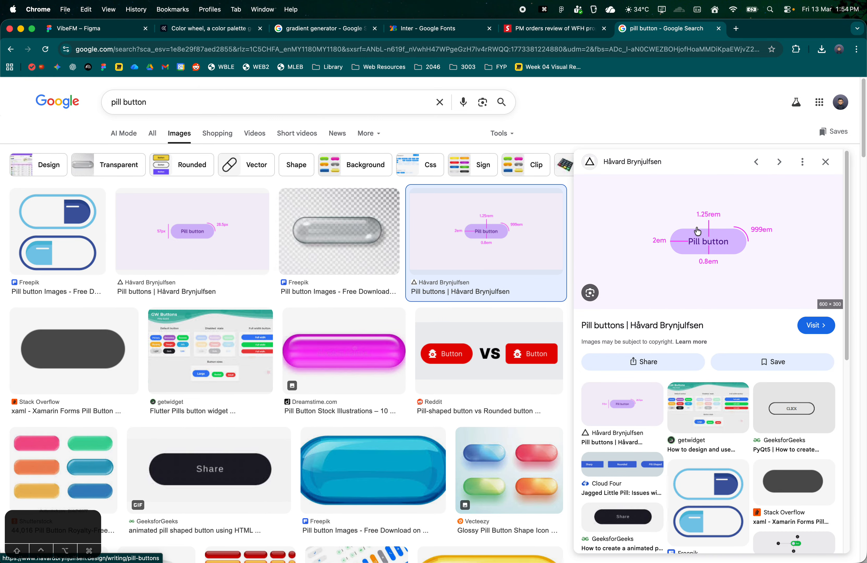
key(super+1)
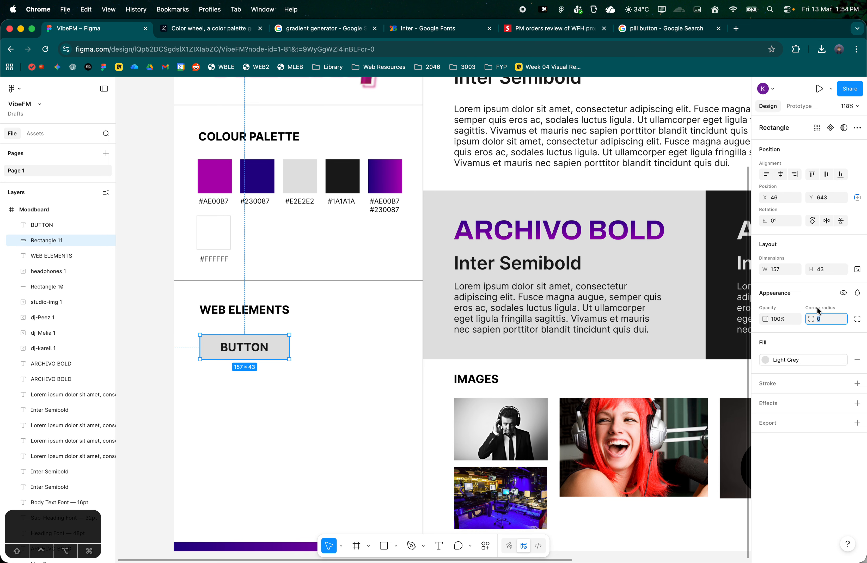
text(50)
key(Return)
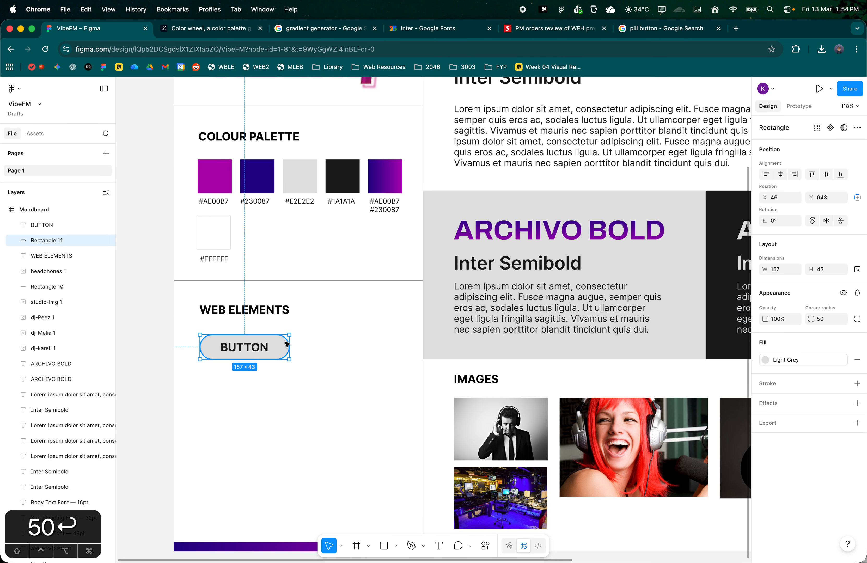
- Set the grey button rectangle's corner radius to 5
scroll(287, 353, up, 5)
scroll(287, 353, up, 3)
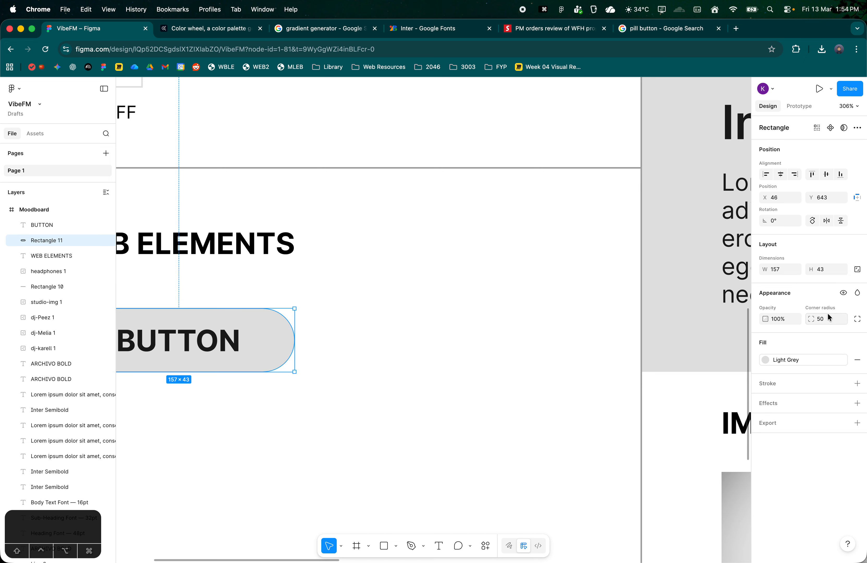
text(5)
key(Tab)
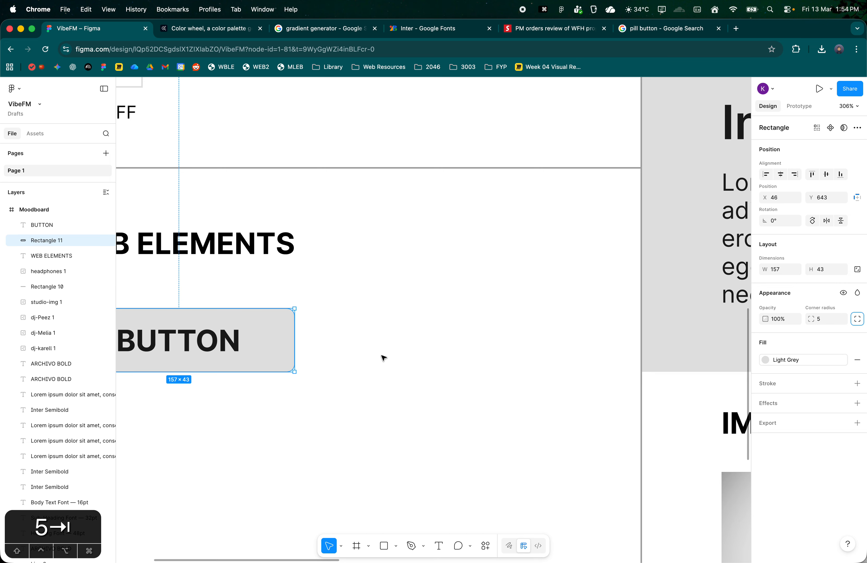
- Try rounding the button rectangle's corners directly on the canvas, and undo the corner radius changes
click(383, 357)
click(289, 321)
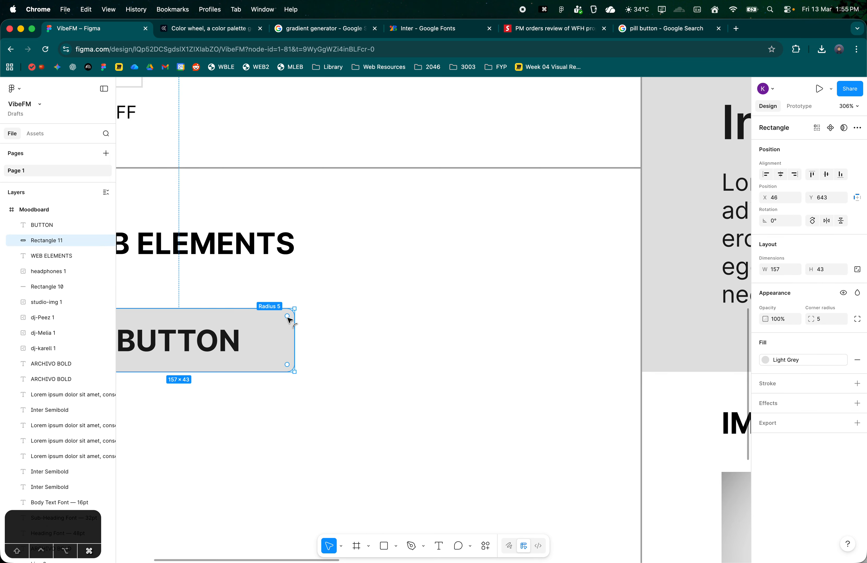
drag(287, 318, 273, 333)
click(373, 336)
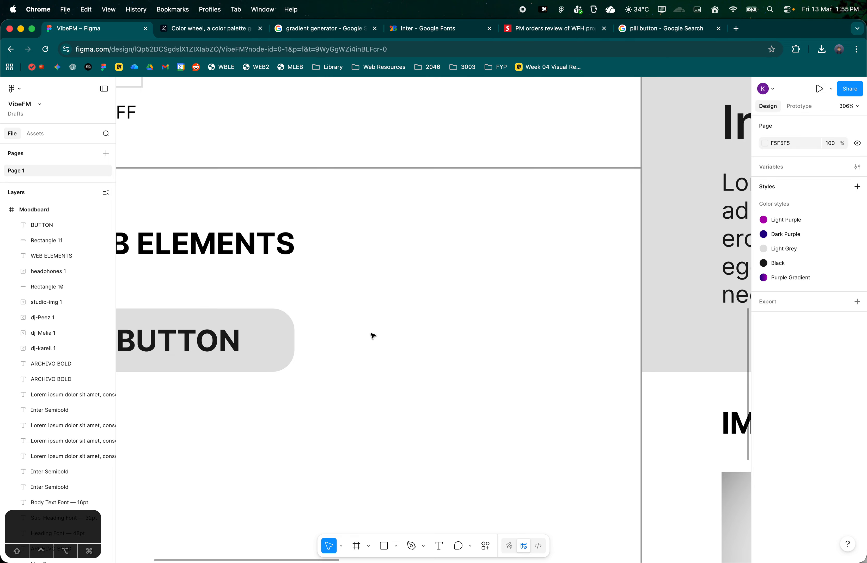
key(super+z)
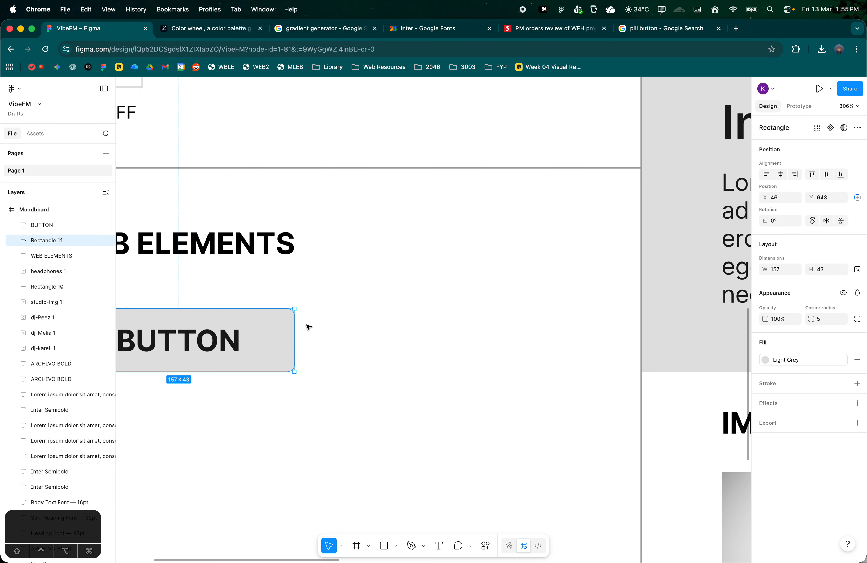
click(308, 327)
click(289, 328)
drag(282, 322, 286, 320)
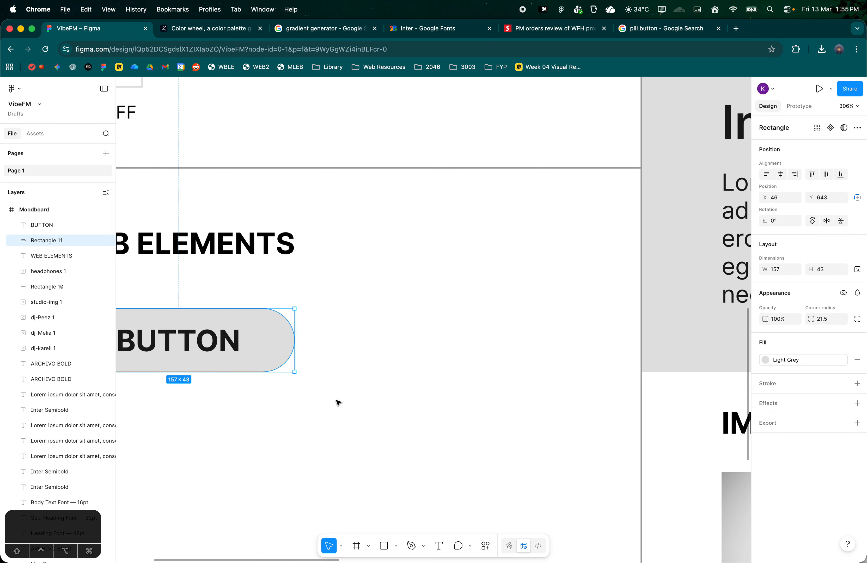
click(338, 402)
click(281, 314)
key(super+z)
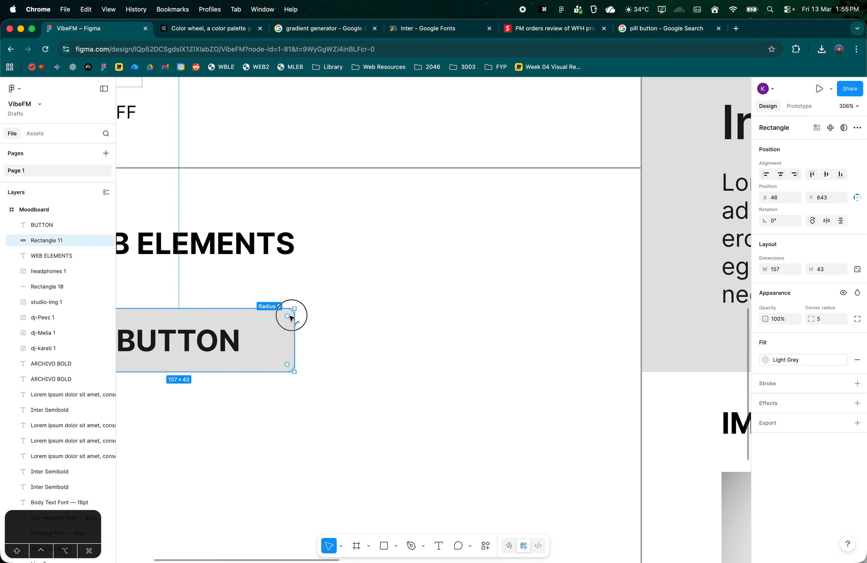
click(450, 267)
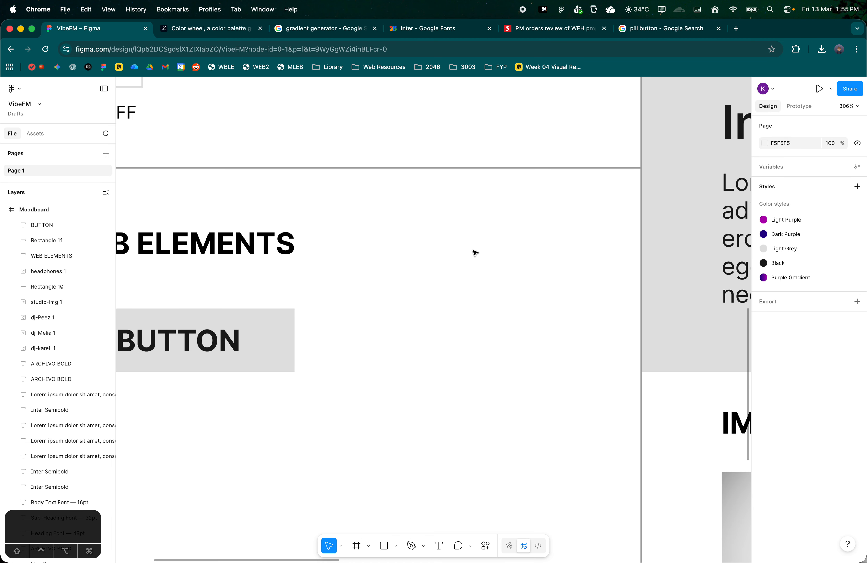
- Give the rectangle behind the BUTTON label a pill shape with a corner radius of 50
drag(479, 250, 553, 246)
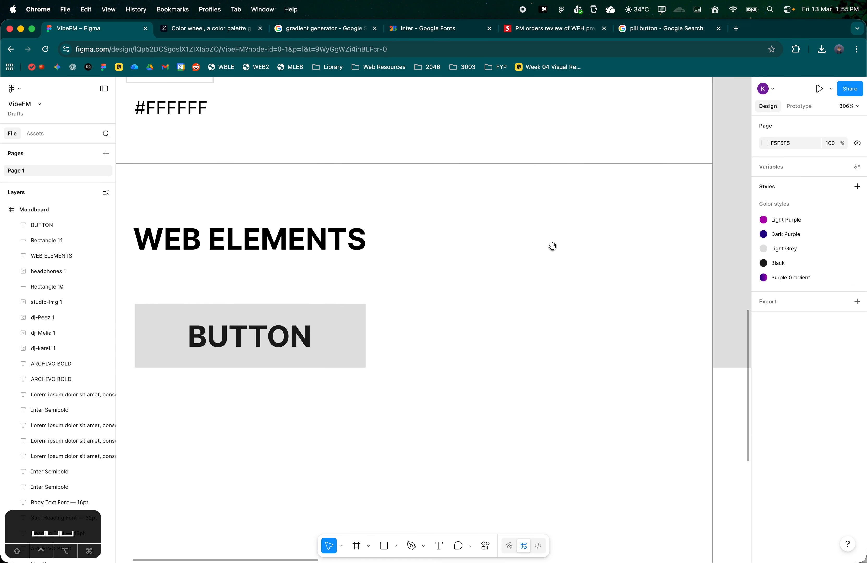
click(355, 326)
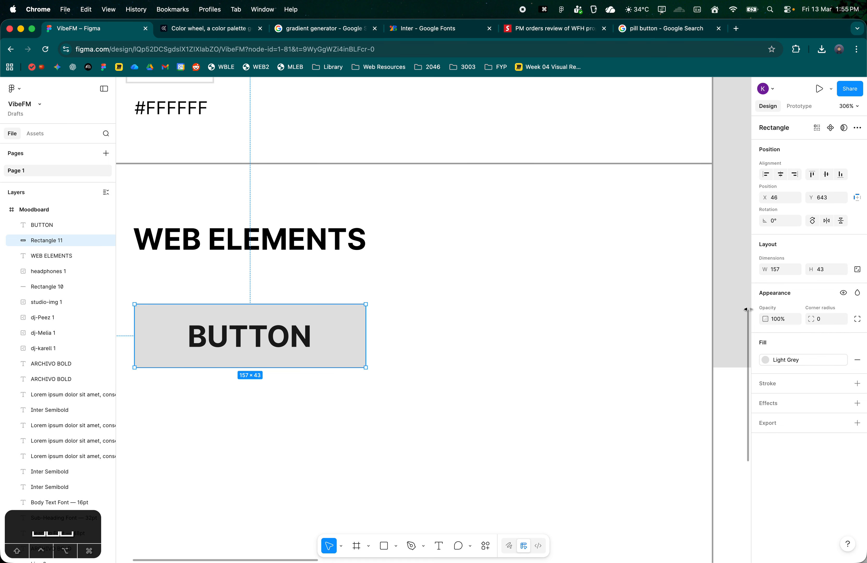
key(Return)
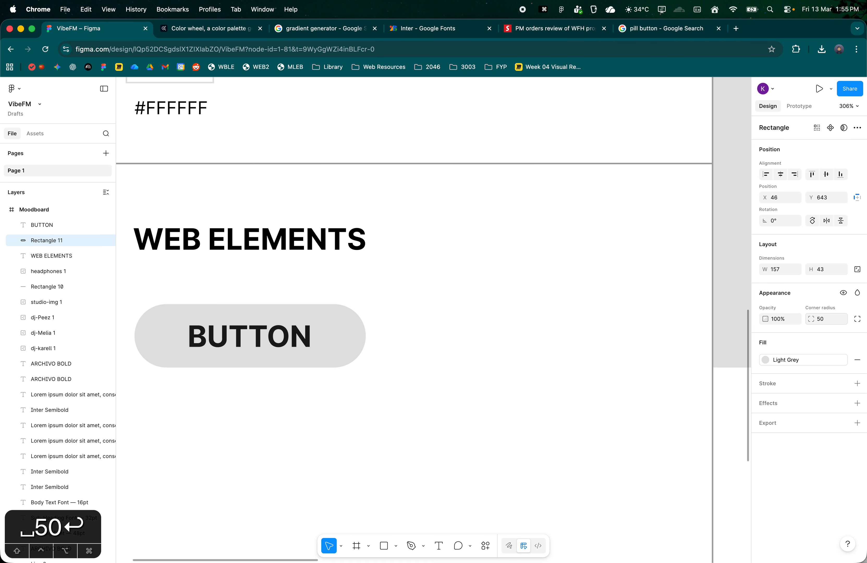
click(399, 350)
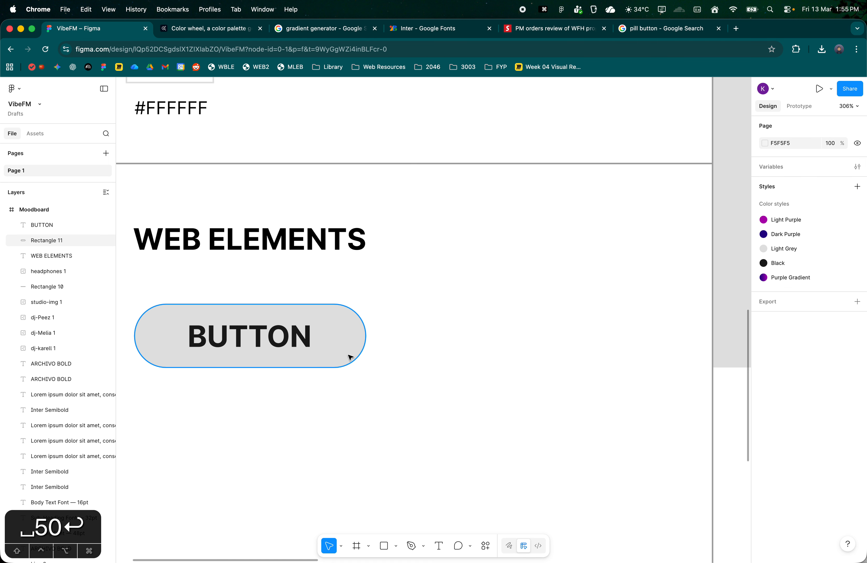
- Place a copy of the BUTTON label below the pill and delete it, checking The Star website for reference
scroll(384, 340, down, 2)
scroll(384, 340, left, 2)
drag(329, 311, 329, 407)
click(416, 397)
drag(413, 356, 420, 336)
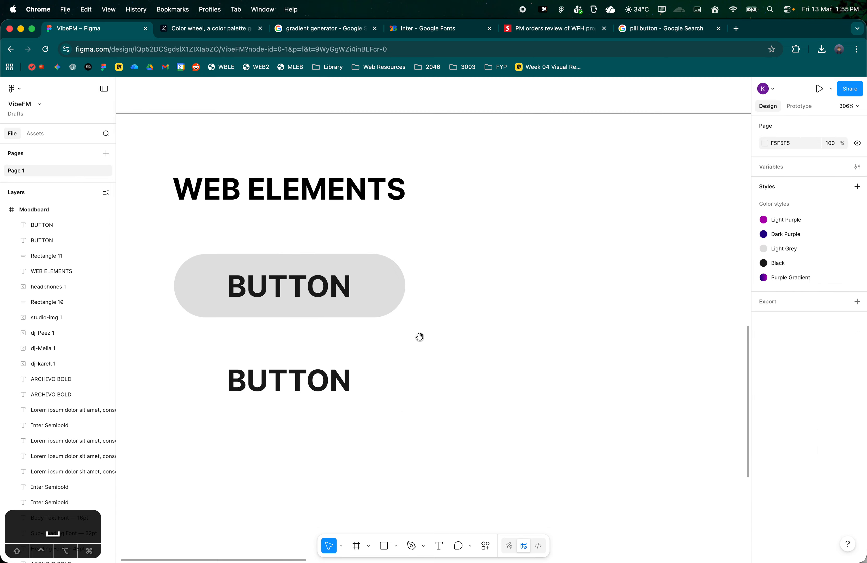
click(551, 29)
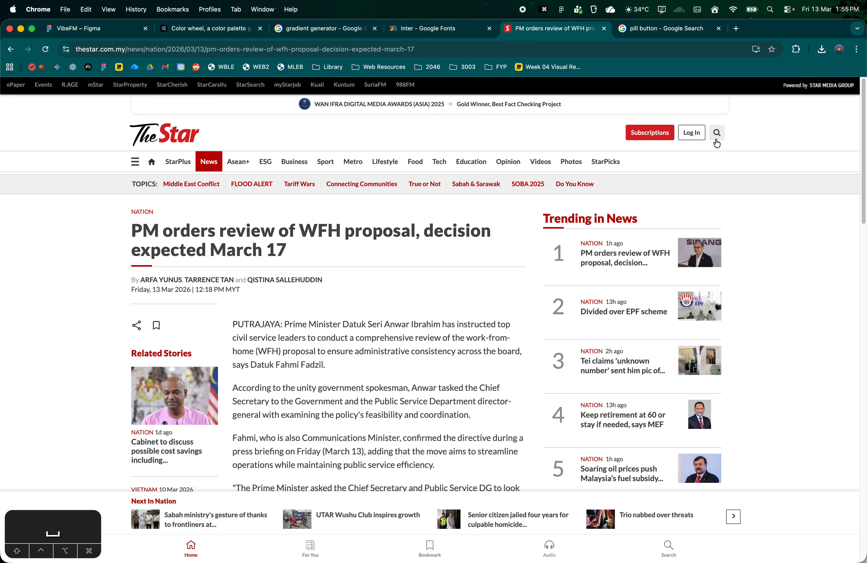
click(87, 32)
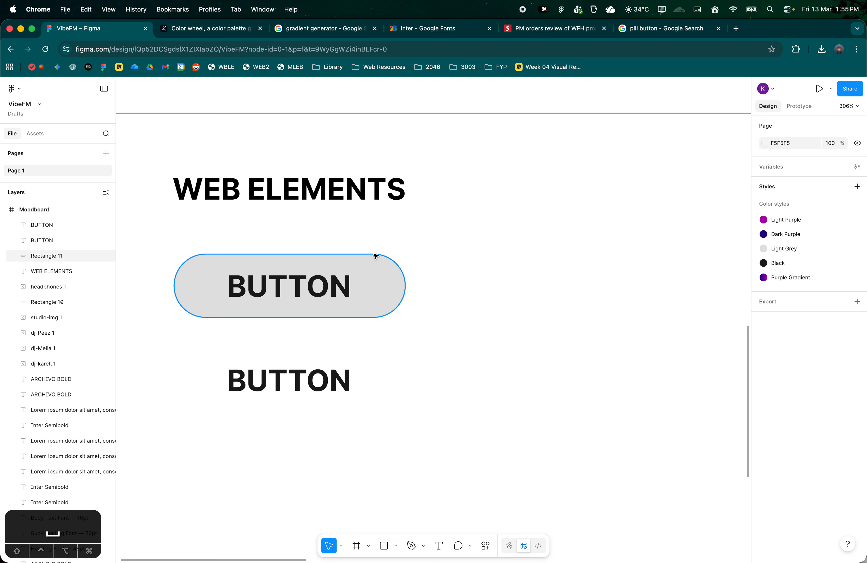
click(283, 383)
key(BackSpace)
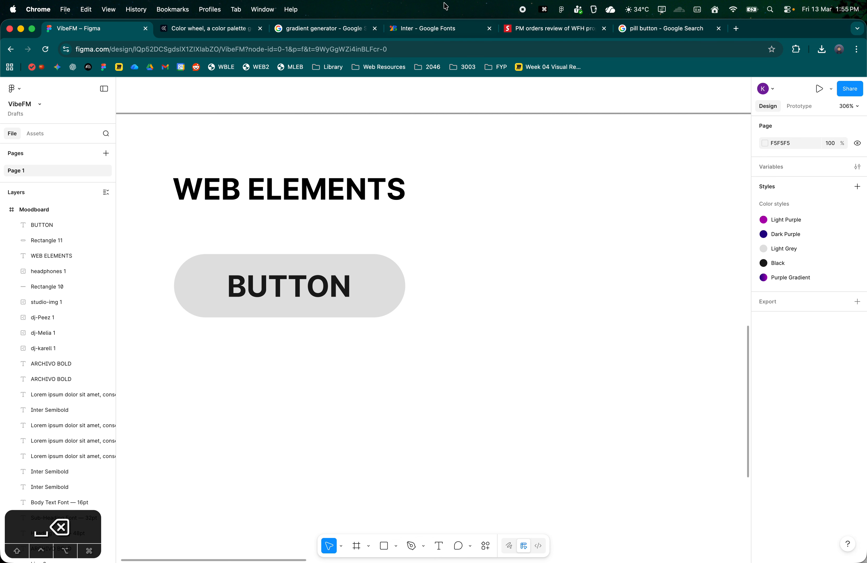
click(552, 29)
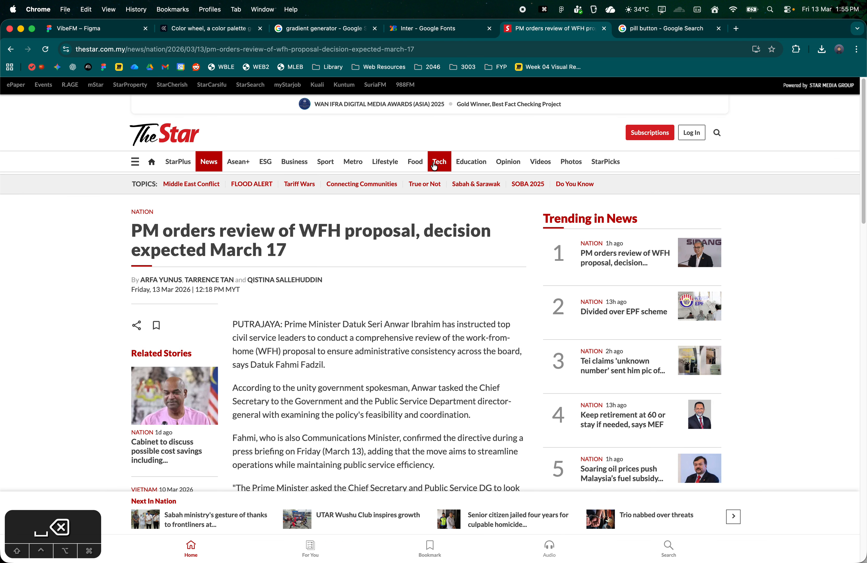
click(96, 28)
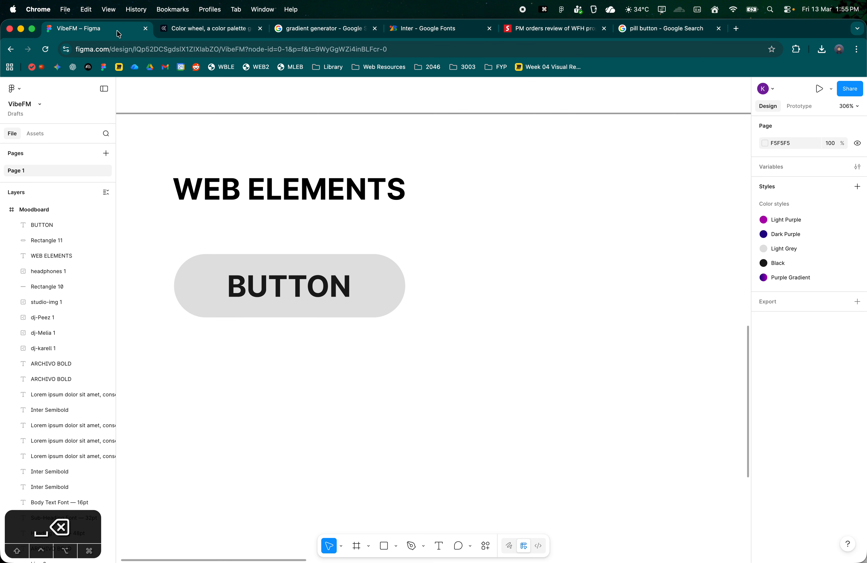
- Duplicate the pill with its BUTTON label and place the copy beside the original, with the pill at X 242, Y 643
drag(404, 360, 321, 280)
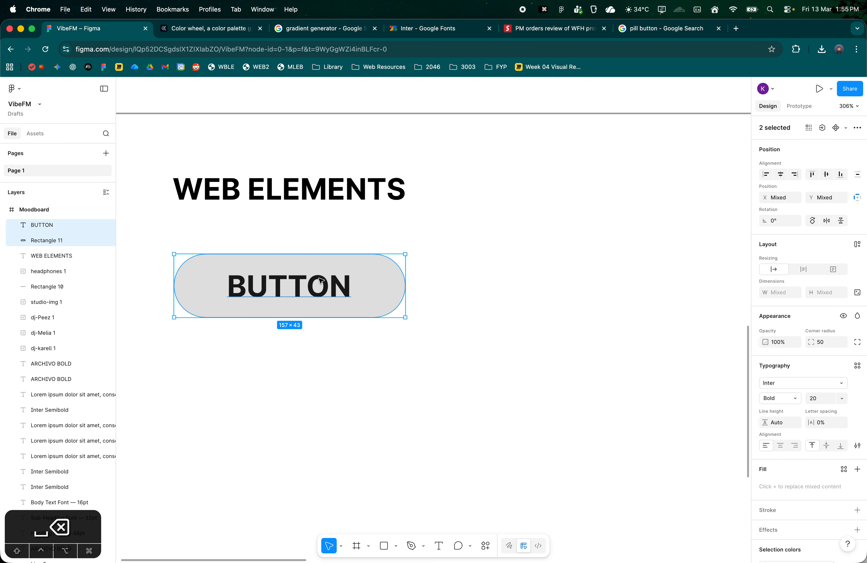
click(313, 325)
drag(405, 381, 246, 263)
key(super+c)
key(super+v)
drag(365, 303, 664, 296)
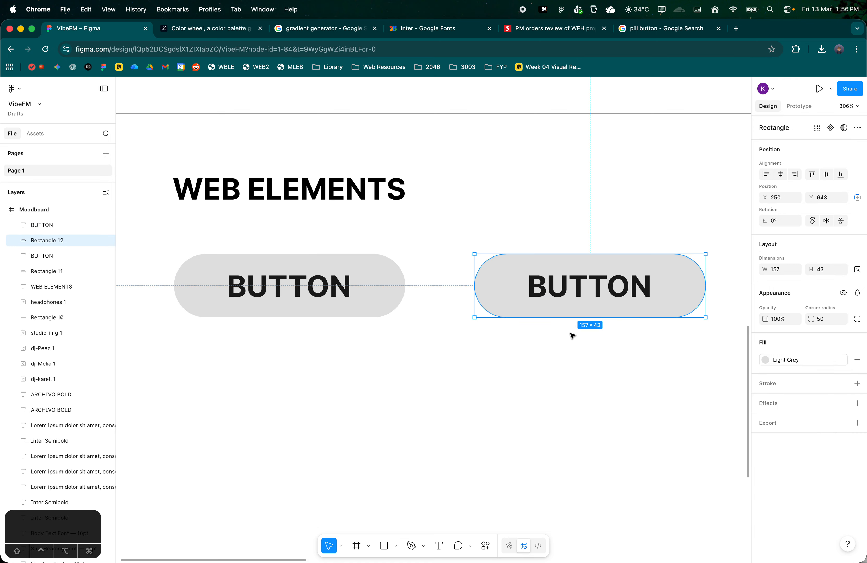
scroll(554, 315, down, 3)
scroll(563, 348, right, 3)
drag(538, 311, 527, 306)
click(532, 329)
- Change the copied label to "HOVER" and centre it on its pill at X 285, Y 653
click(544, 306)
double_click(544, 306)
text(HOVER)
key(Escape)
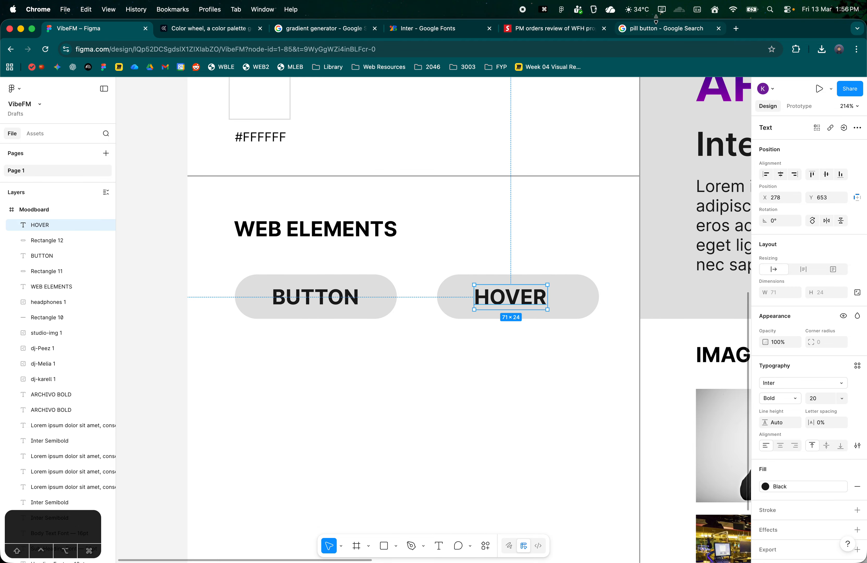
click(658, 28)
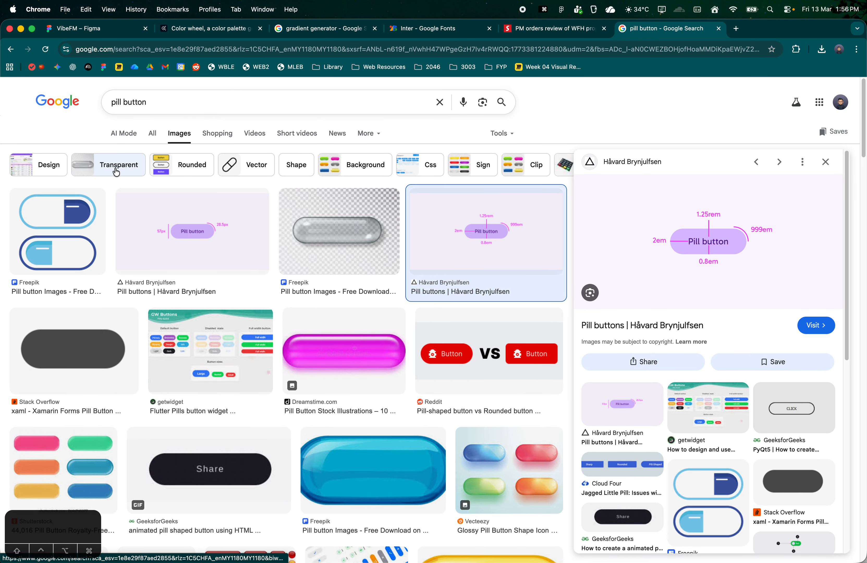
key(ctrl+shift+Tab)
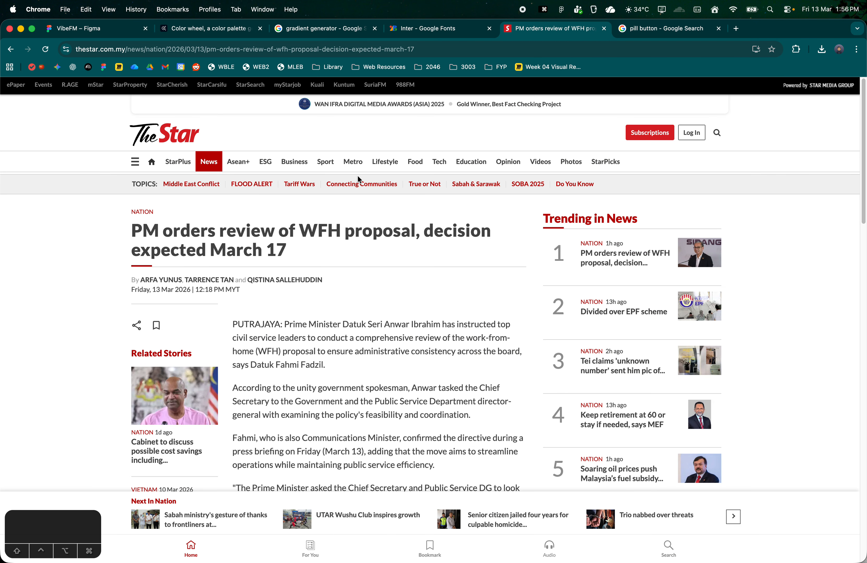
key(super+1)
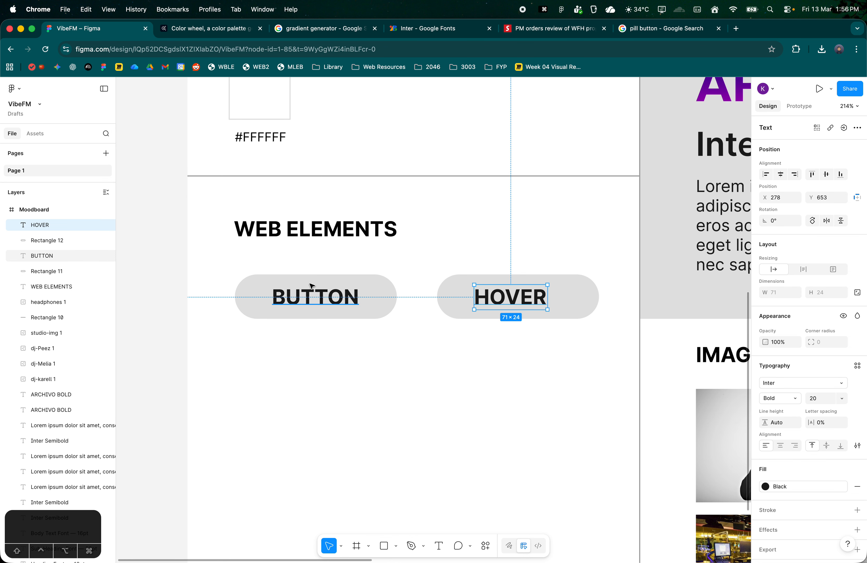
drag(525, 306, 542, 328)
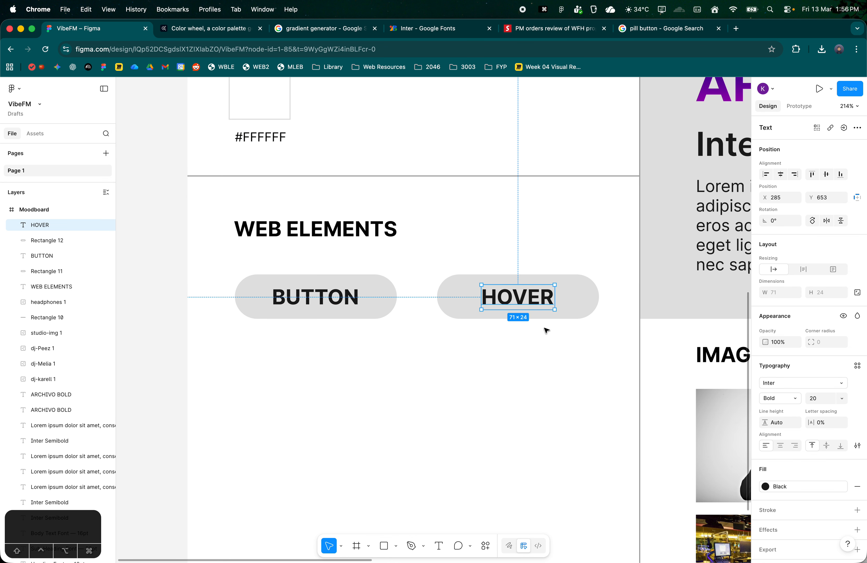
- Apply the Purple Gradient style to the second pill and the Light Grey style to its HOVER label
click(586, 310)
click(779, 361)
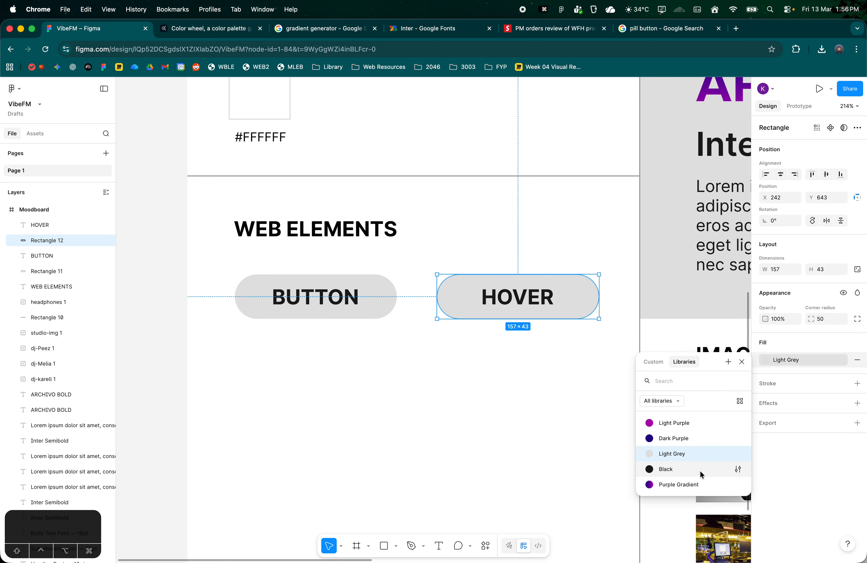
click(704, 485)
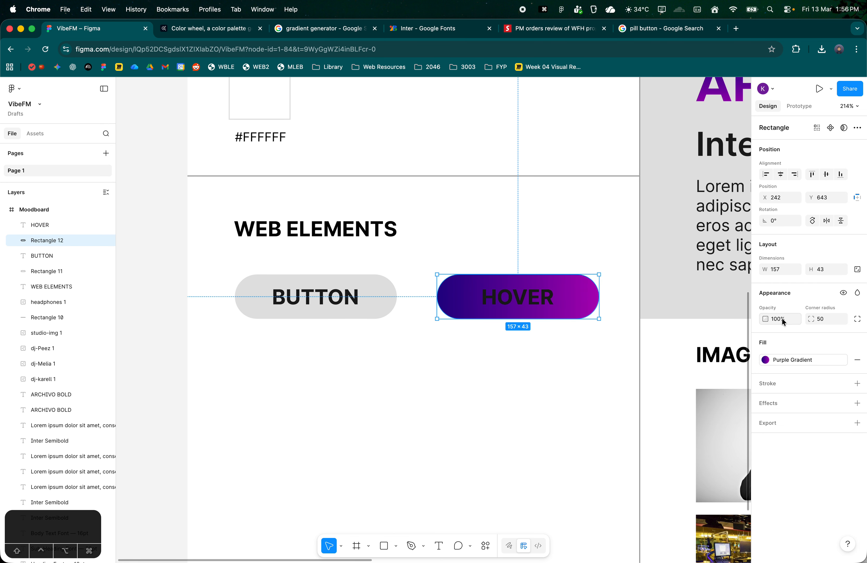
click(547, 298)
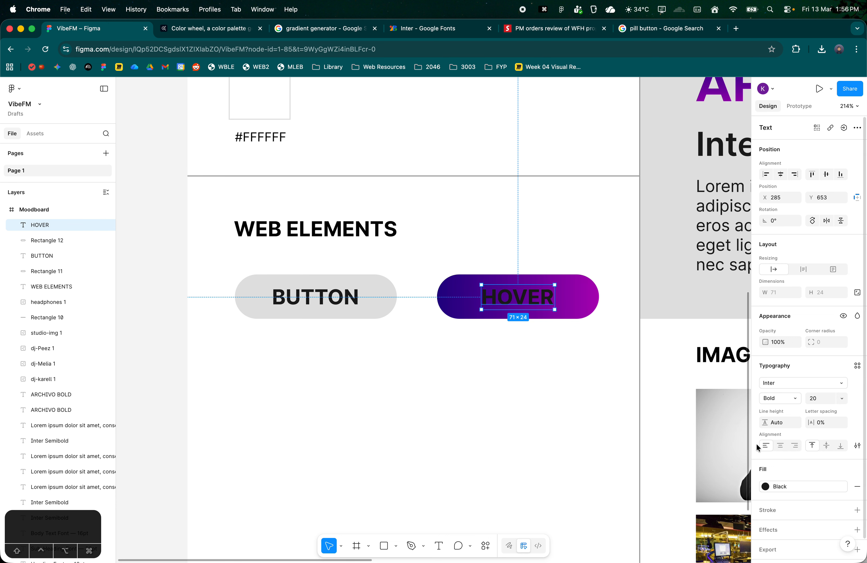
click(773, 487)
click(704, 507)
click(505, 423)
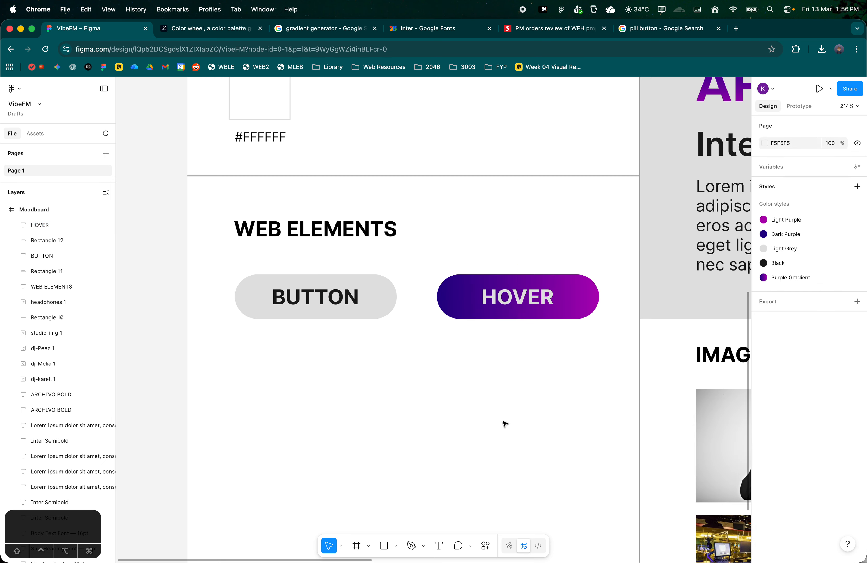
scroll(505, 424, down, 2)
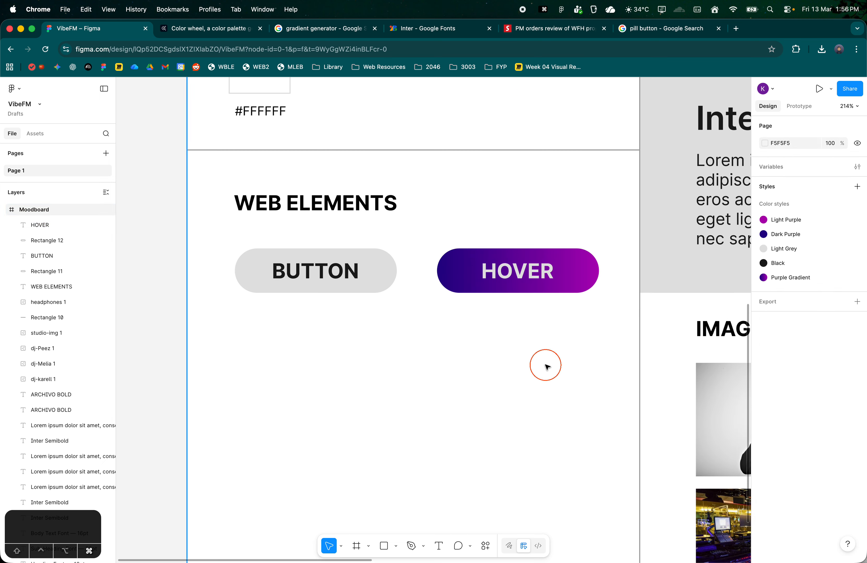
scroll(494, 344, right, 3)
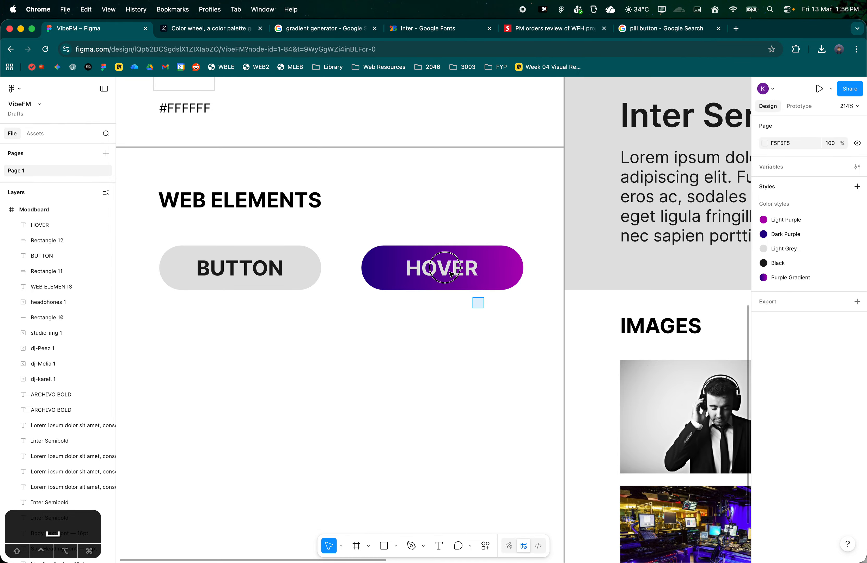
scroll(436, 311, down, 5)
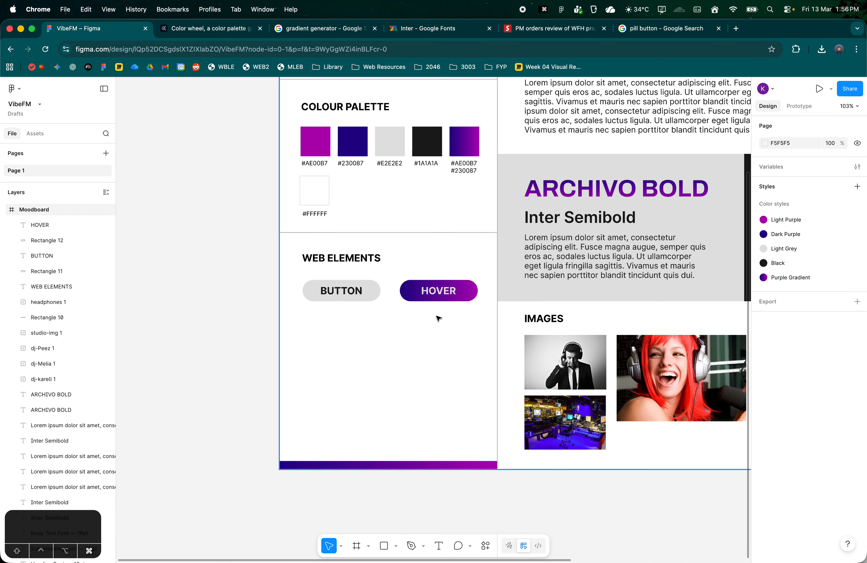
- Examine The Star article page down to its footer as a reference for web elements, and return to the moodboard
drag(446, 318, 426, 244)
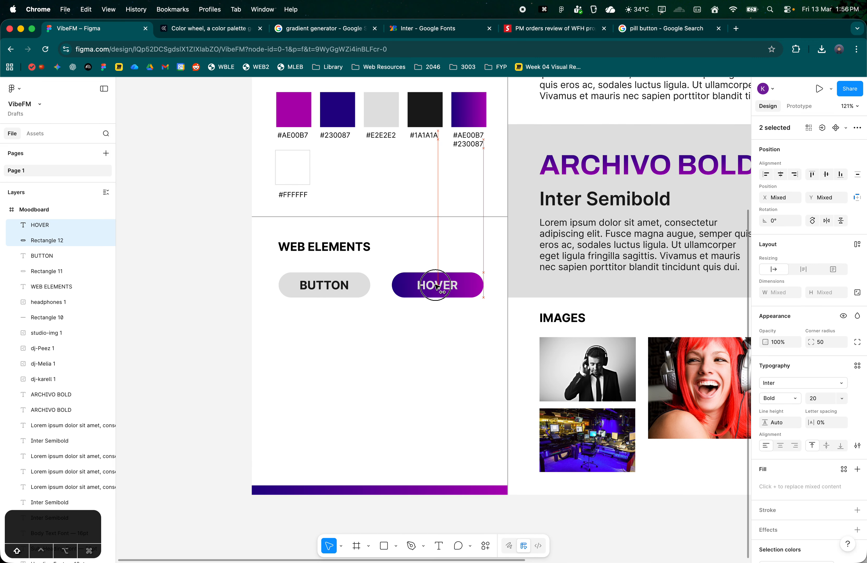
click(442, 318)
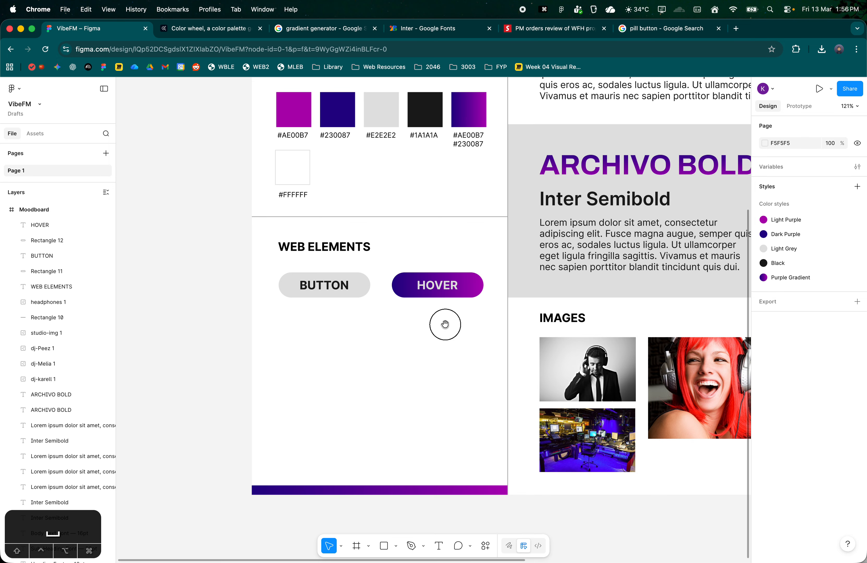
drag(445, 324, 419, 328)
click(576, 34)
scroll(512, 277, down, 20)
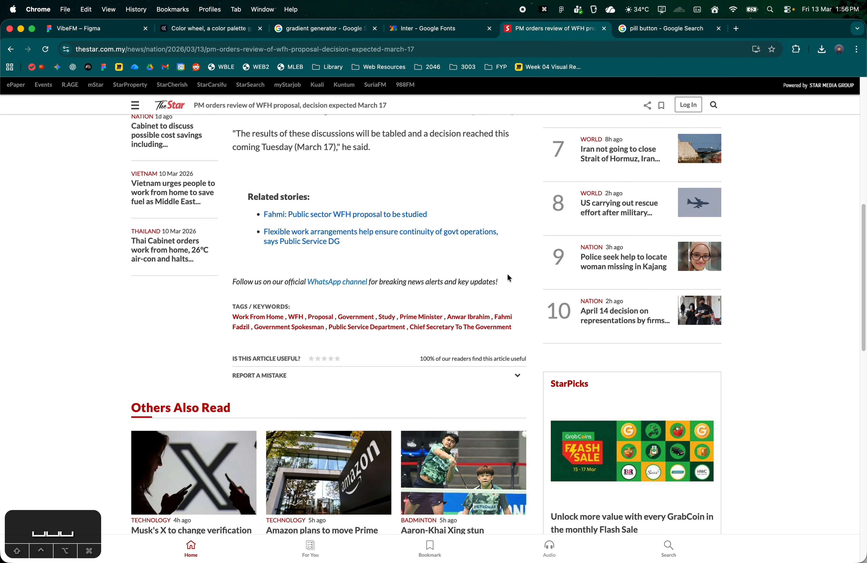
scroll(519, 282, down, 2)
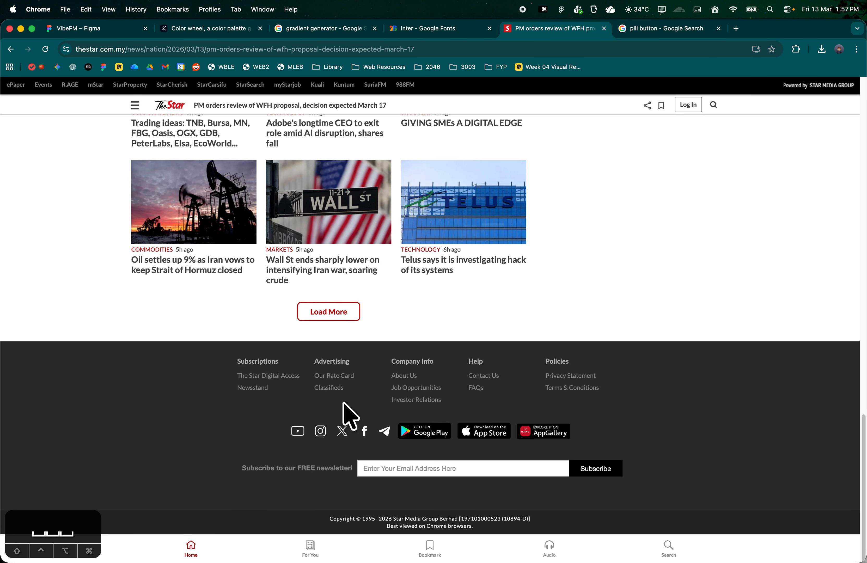
click(93, 29)
drag(419, 321, 415, 320)
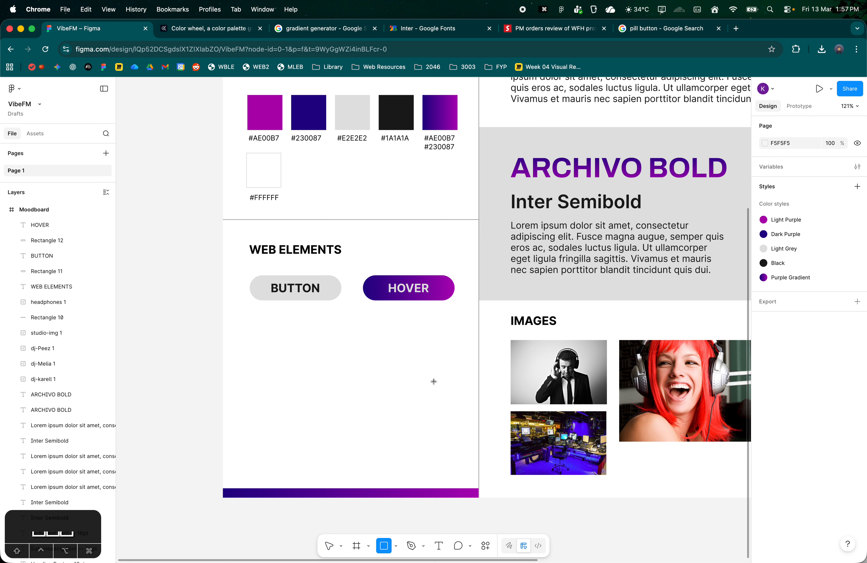
- Draw a full-column 438 × 121 rectangle below the pills at X 0, Y 727 and apply the Light Grey style
drag(227, 324, 479, 385)
drag(225, 353, 222, 353)
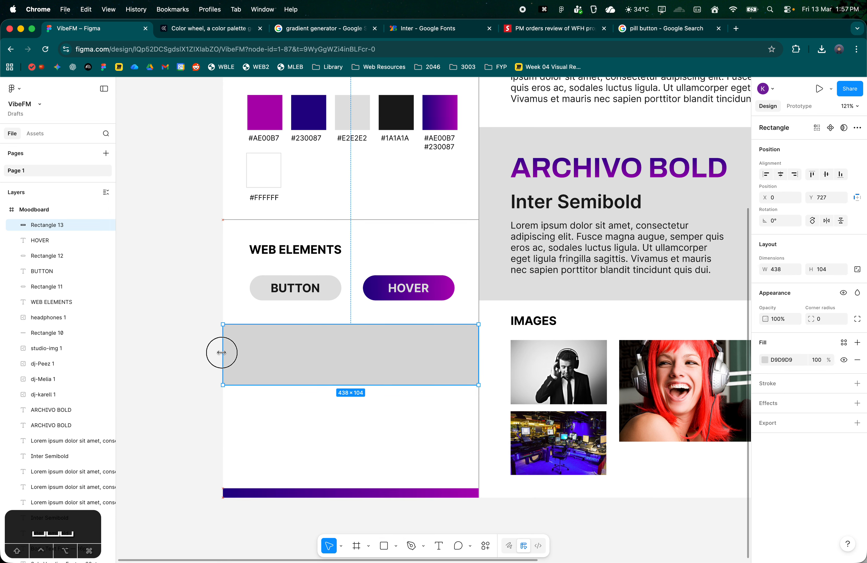
drag(347, 387, 351, 395)
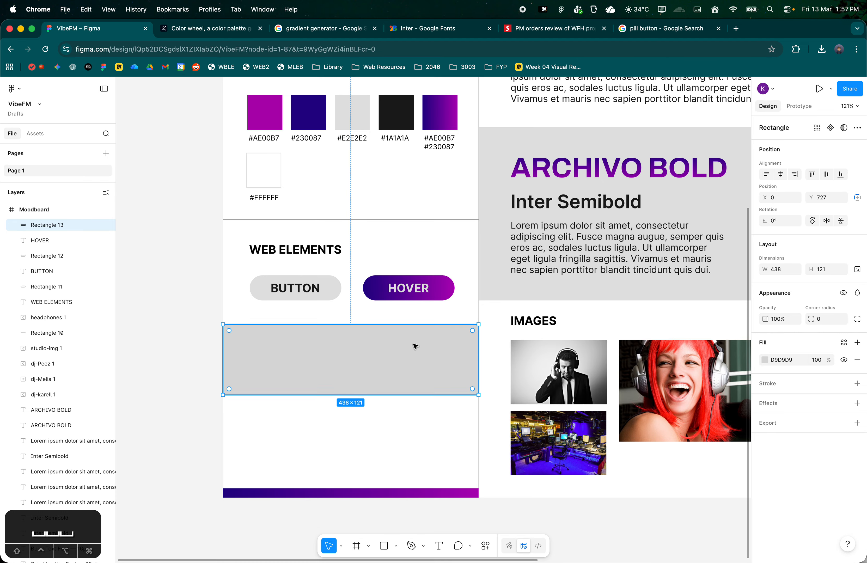
click(845, 343)
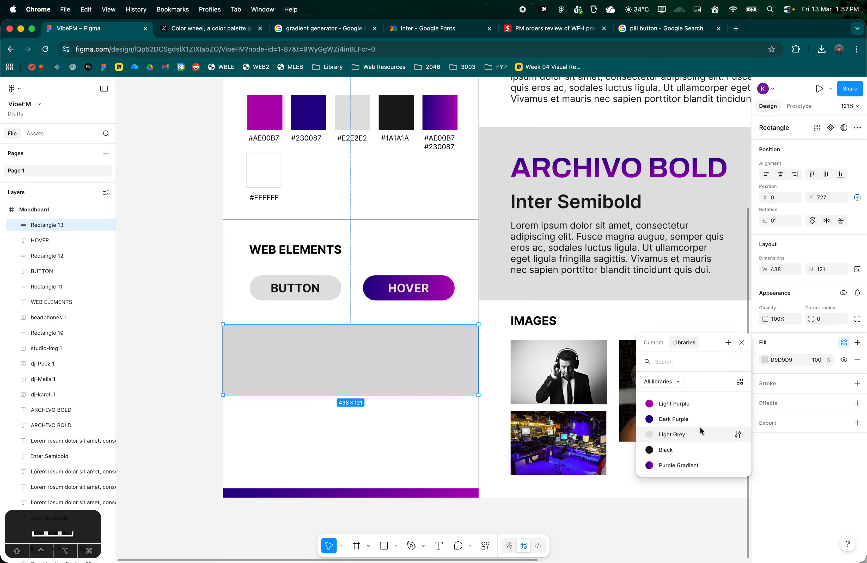
click(676, 434)
click(416, 425)
drag(248, 269, 320, 359)
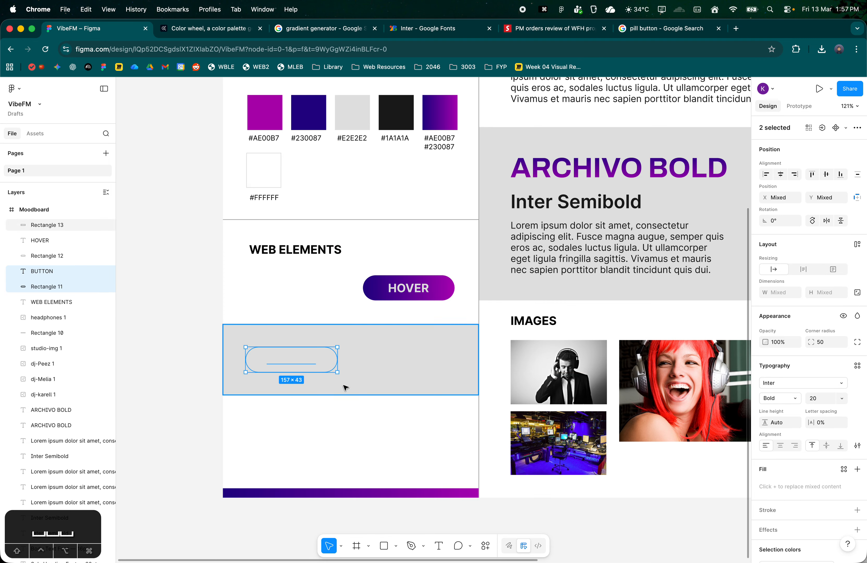
key(super+z)
click(365, 313)
- Duplicate the light grey band directly beneath itself at Y 848 and apply the Black style to the copy
click(357, 349)
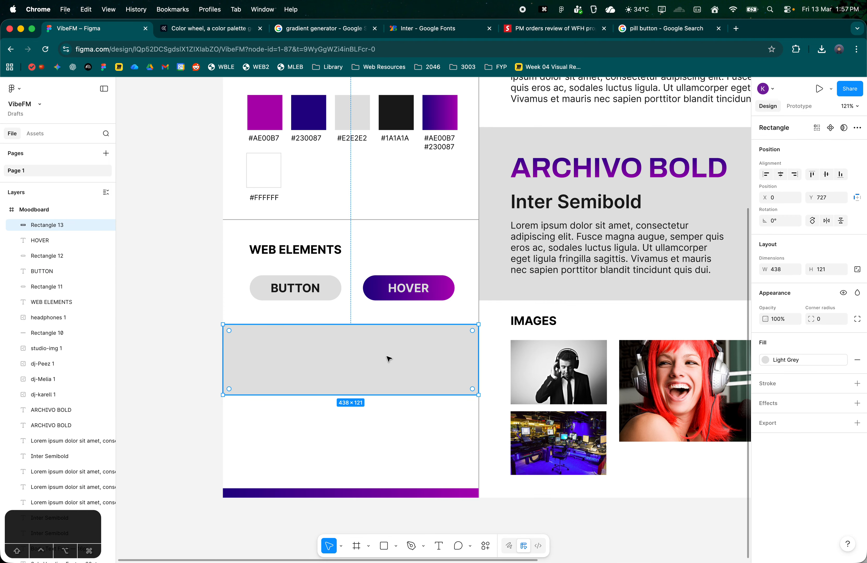
drag(389, 359, 398, 425)
click(803, 362)
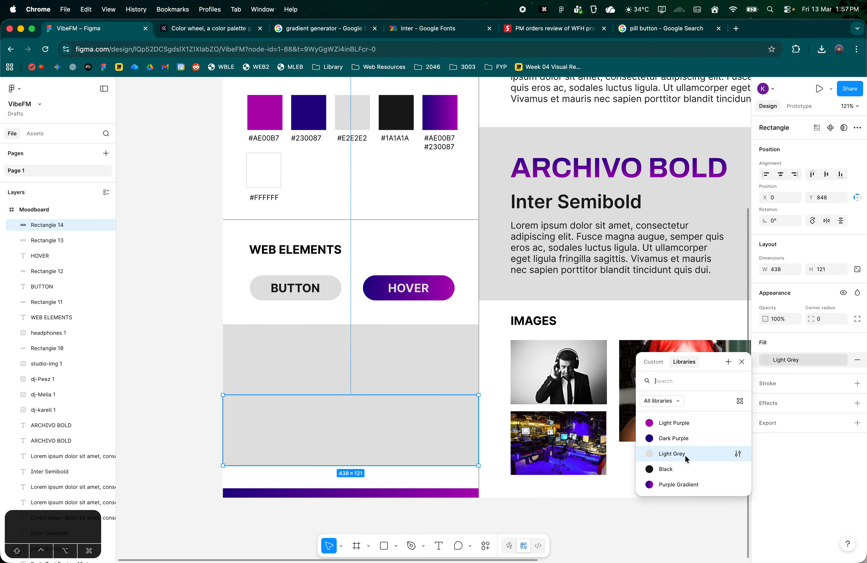
click(654, 464)
key(Escape)
- Stretch the grey and black bands together so they reach down to the purple gradient strip
click(314, 392)
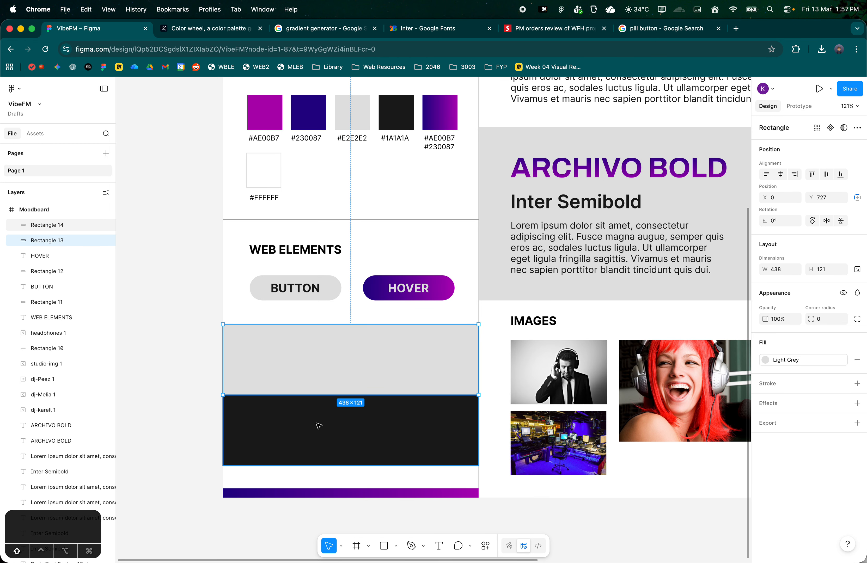
click(180, 331)
drag(306, 291, 380, 407)
click(374, 437)
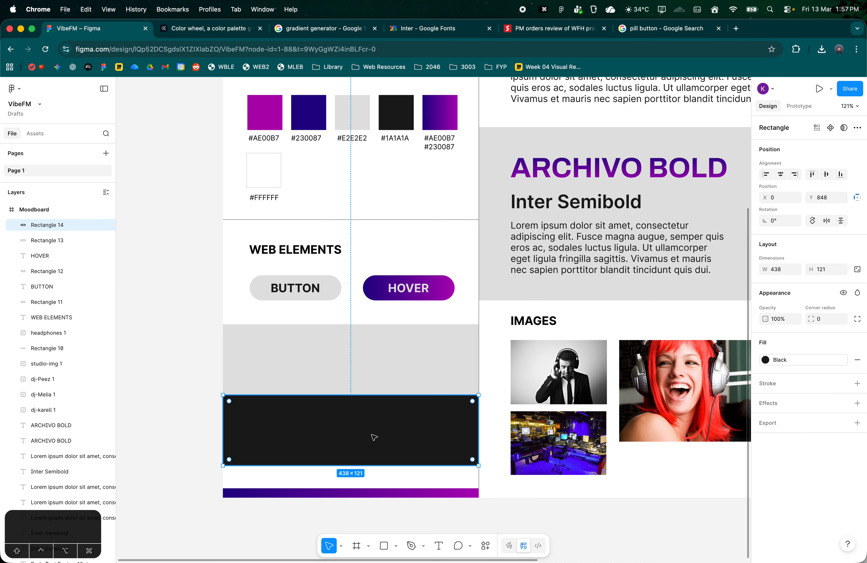
shift+click(379, 390)
drag(374, 468, 374, 488)
click(178, 397)
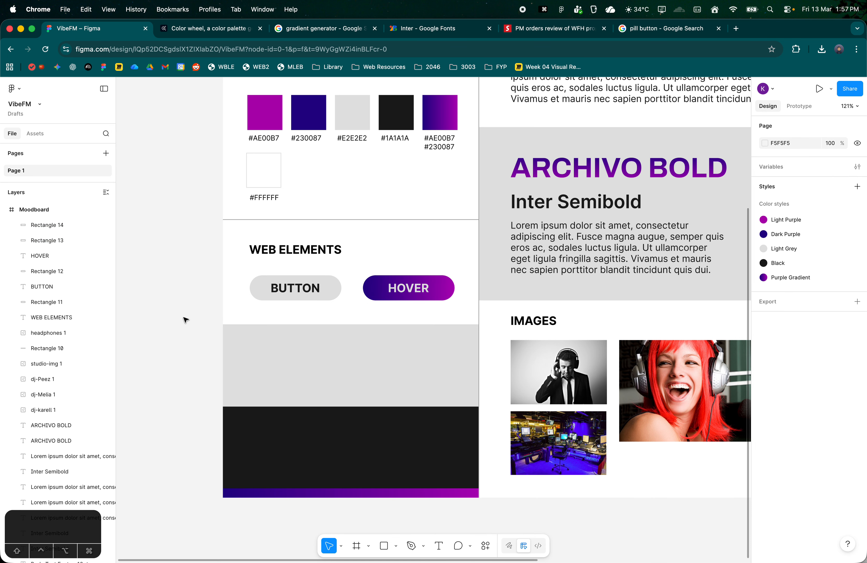
- Copy the BUTTON and HOVER pills with their labels and paste them in the layer order above the light grey band
drag(188, 309, 310, 304)
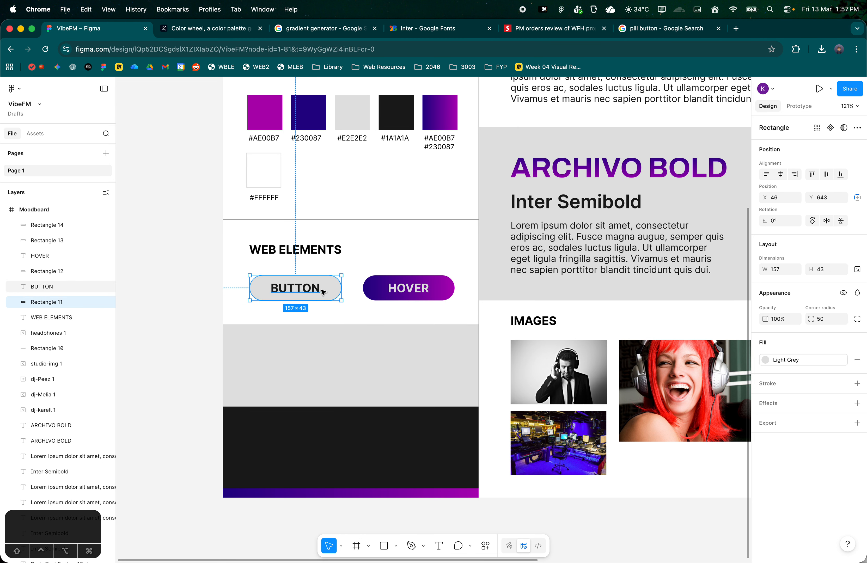
drag(201, 273, 440, 305)
key(super+c)
click(402, 371)
key(super+v)
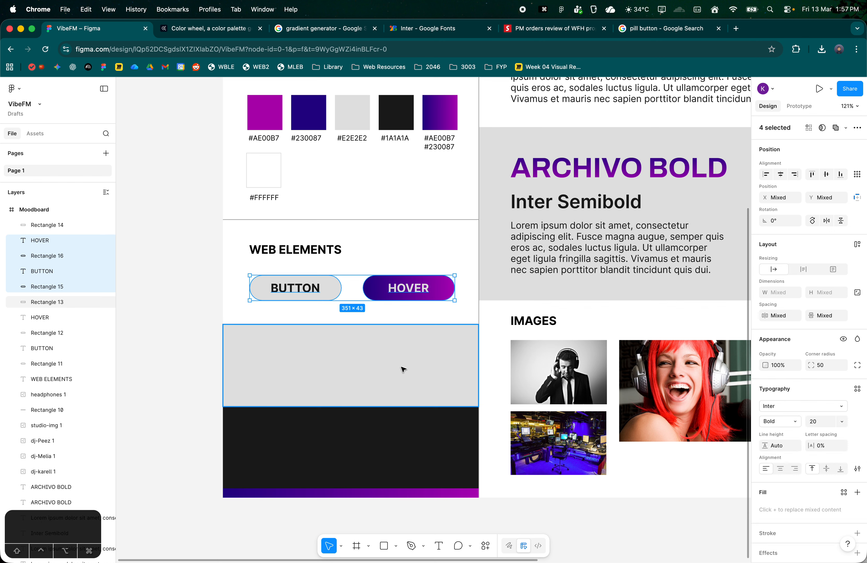
- Place copies of the BUTTON and HOVER pills on the light grey band, aligned under the originals at Y 776
click(207, 342)
click(289, 343)
mouse_move(289, 344)
mouse_down()
mouse_move(252, 437)
mouse_move(300, 348)
mouse_up()
click(296, 289)
drag(218, 278, 438, 368)
key(super+z)
drag(255, 283, 462, 295)
drag(211, 281, 430, 368)
key(super+c)
key(super+v)
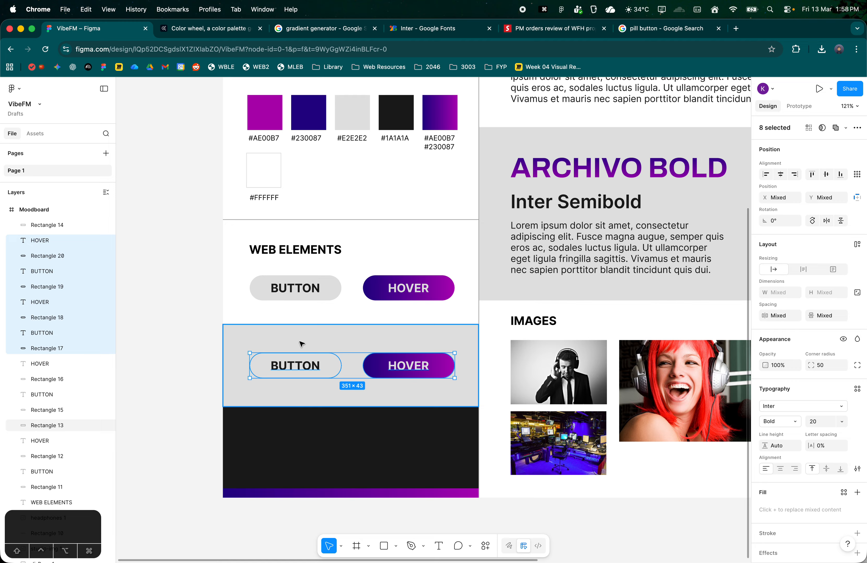
click(143, 357)
- Try the Dark Purple style on the BUTTON pill in the grey band and return it to Light Grey
click(255, 375)
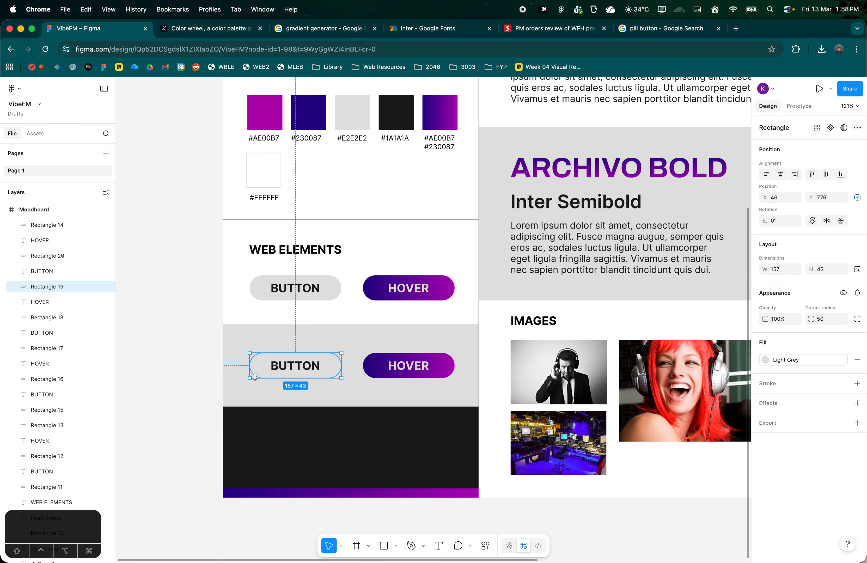
click(807, 361)
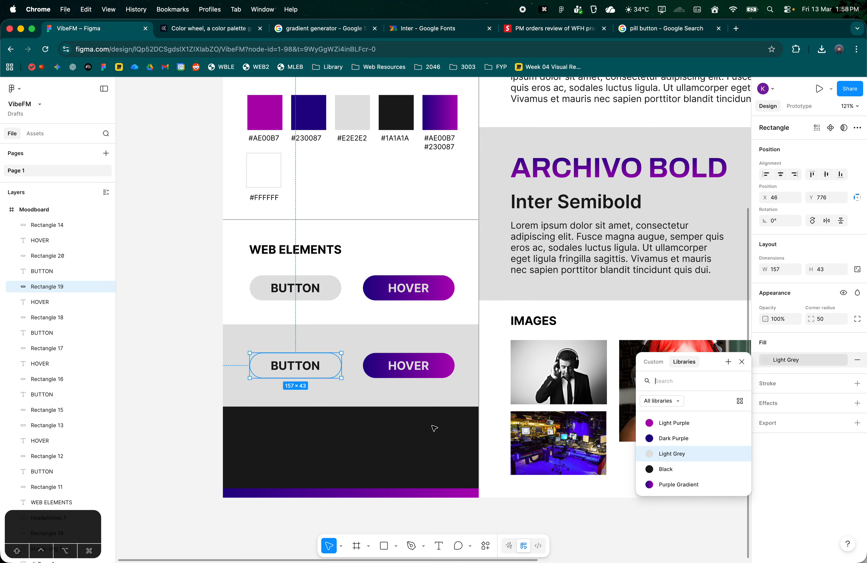
click(683, 440)
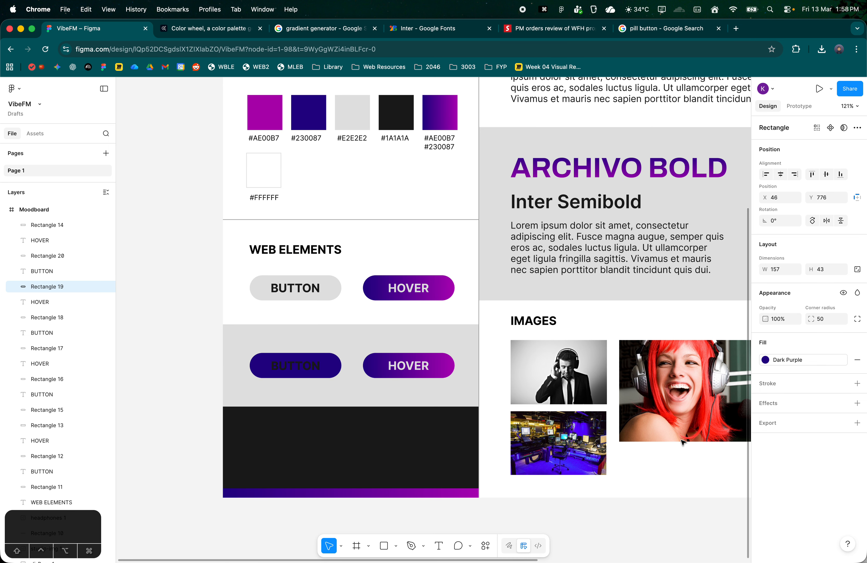
click(812, 363)
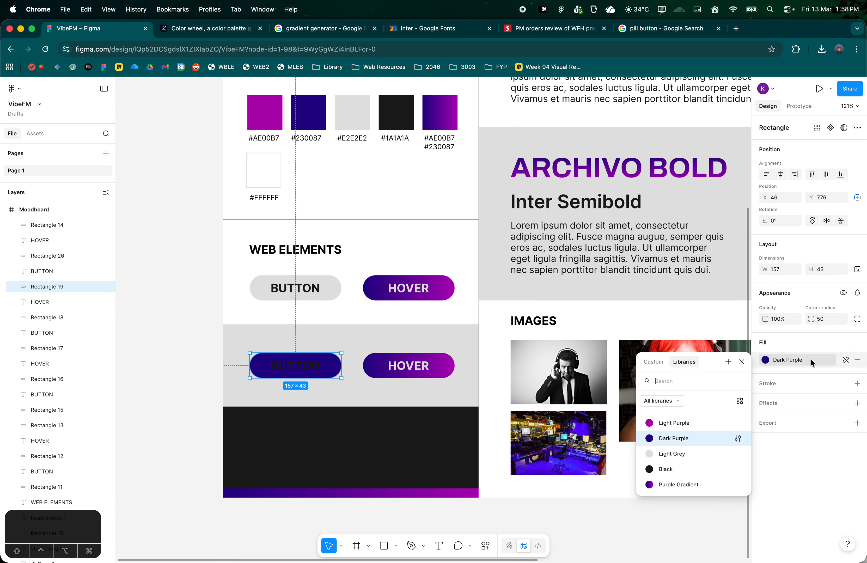
click(704, 453)
- Try the Black style on the BUTTON pill in the grey band, with the Light Grey style on its label
click(793, 359)
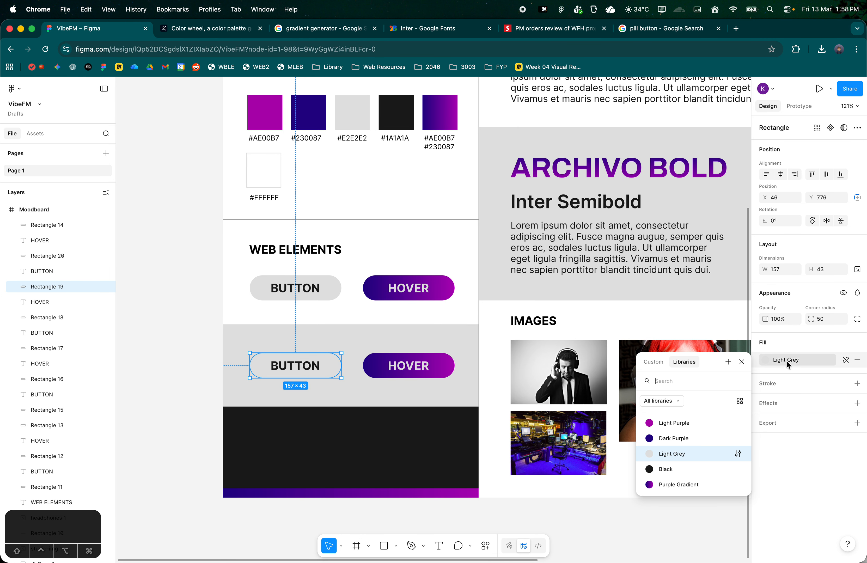
click(700, 470)
click(289, 368)
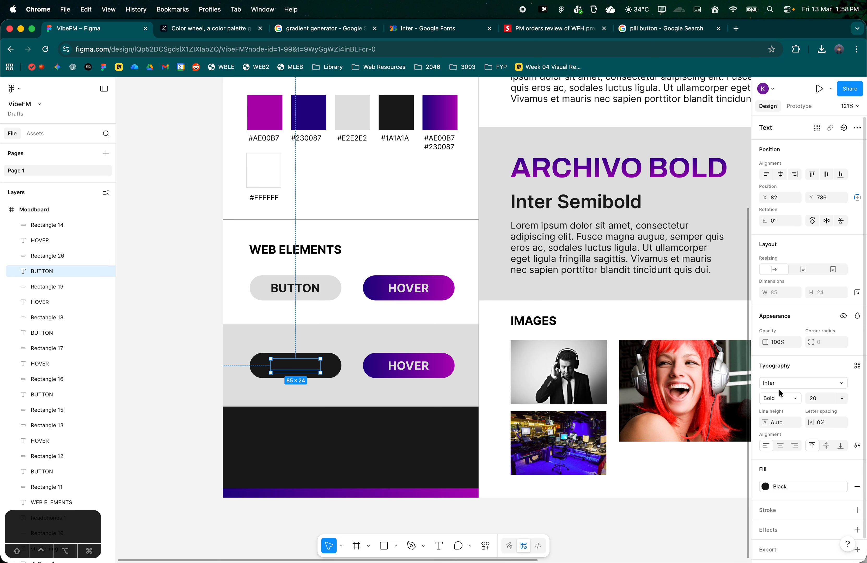
click(796, 490)
click(673, 513)
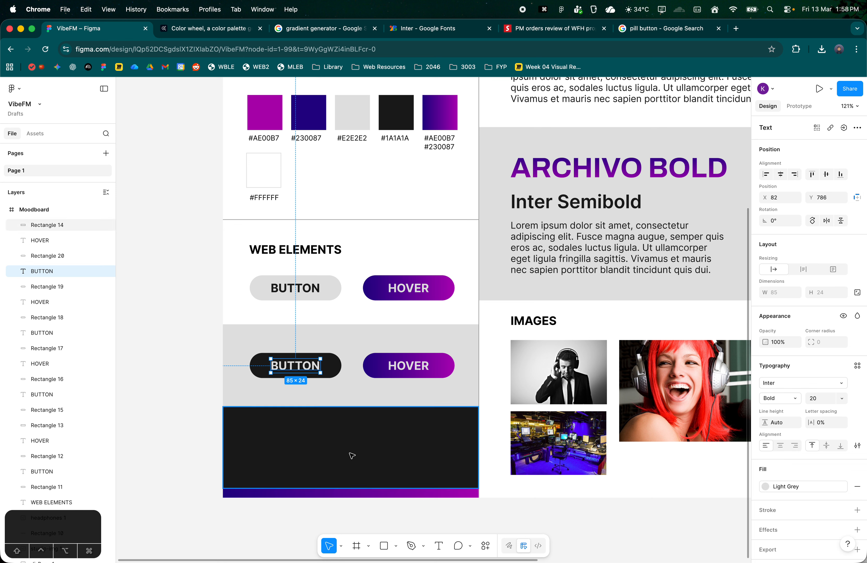
click(205, 418)
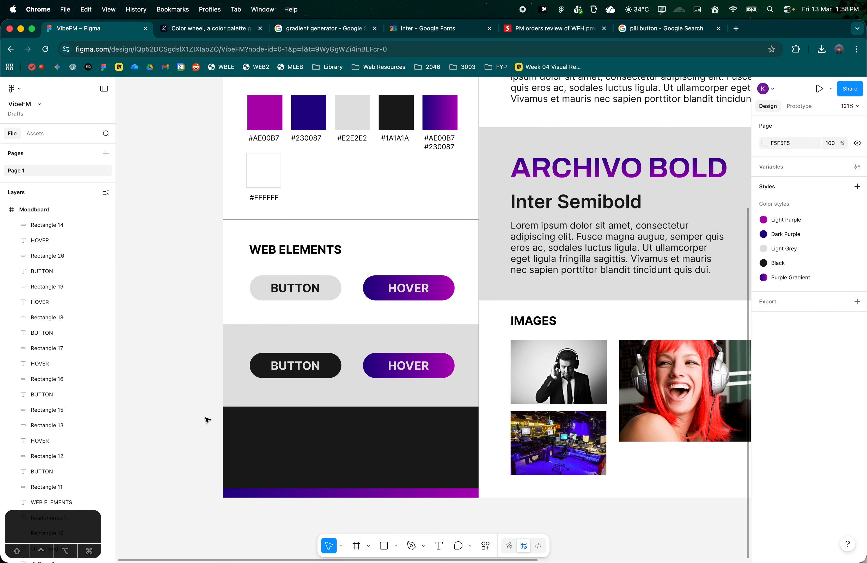
- Undo the Black pill and Light Grey label styling of the BUTTON sample in the grey band
key(super+z)
key(super+z)
key(super+z)
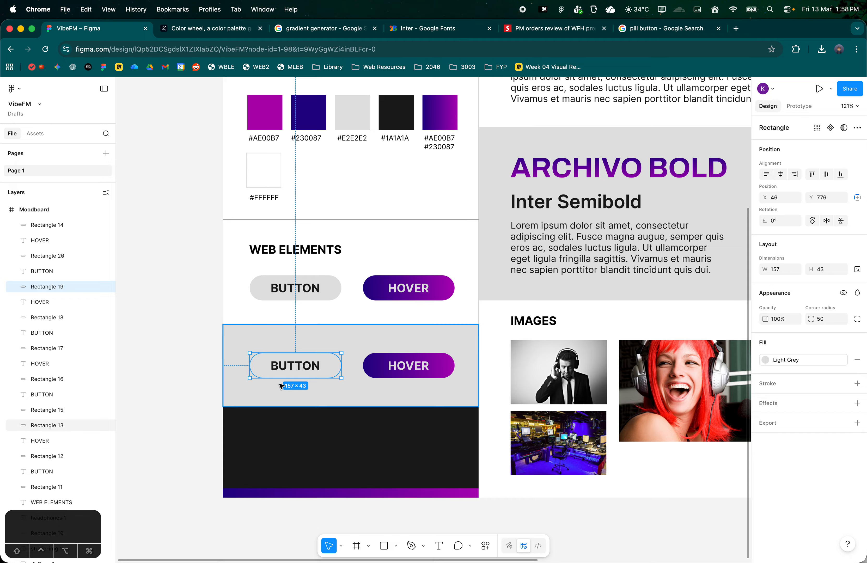
click(178, 376)
- Add a stroke to the BUTTON pill in the grey band and apply the Black style to it
click(255, 376)
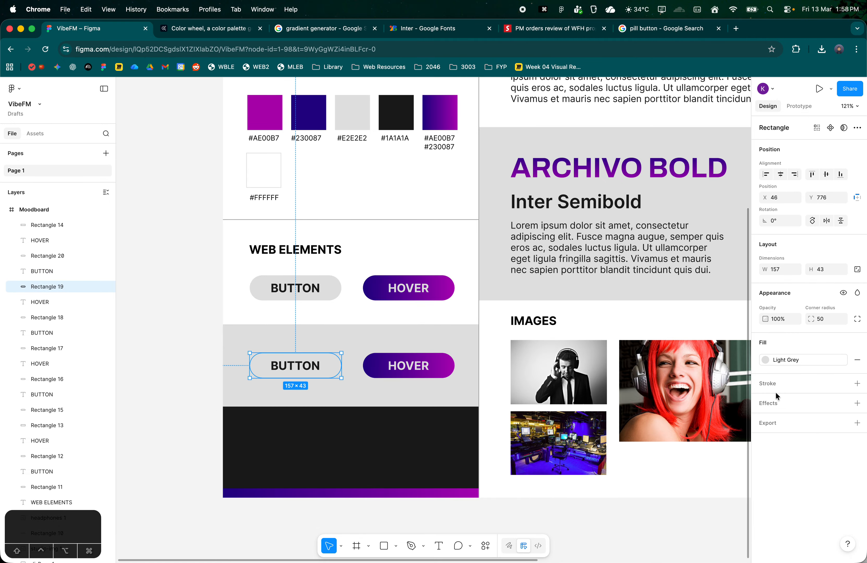
click(858, 383)
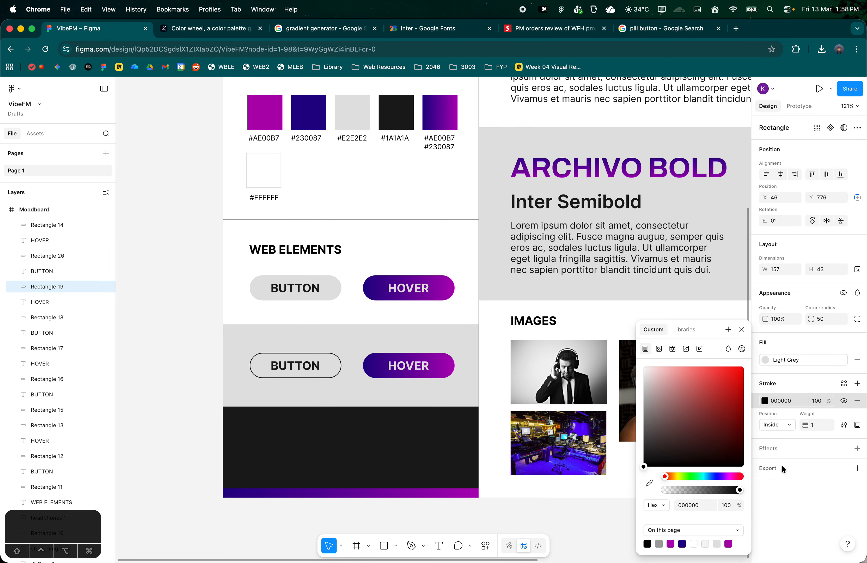
click(767, 404)
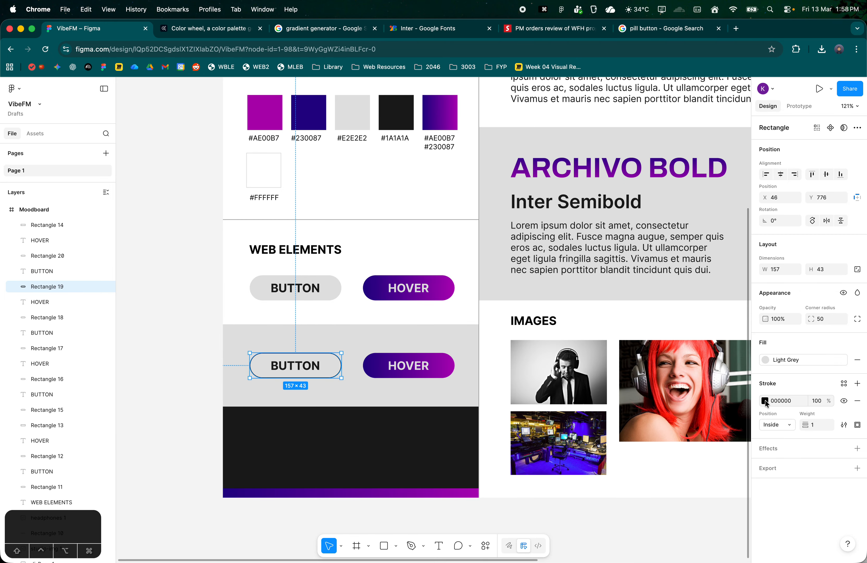
click(766, 404)
click(843, 384)
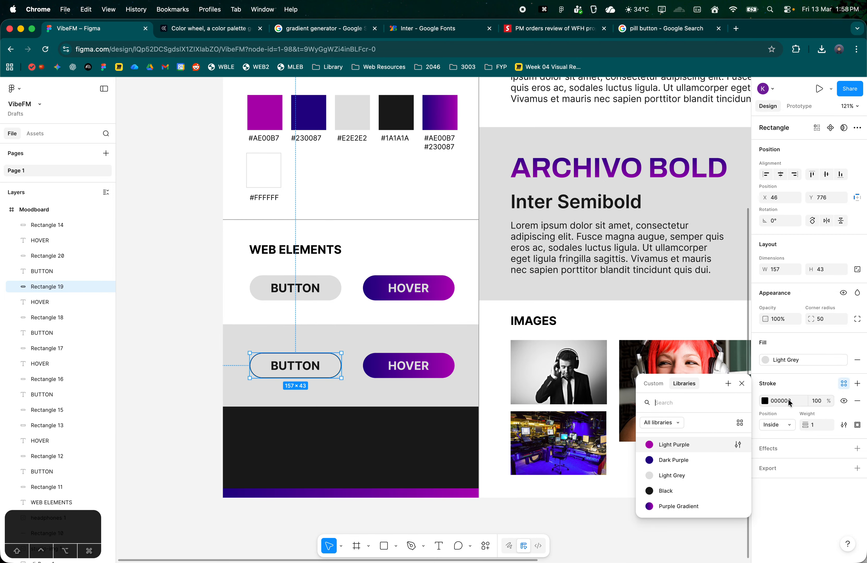
click(678, 490)
click(162, 399)
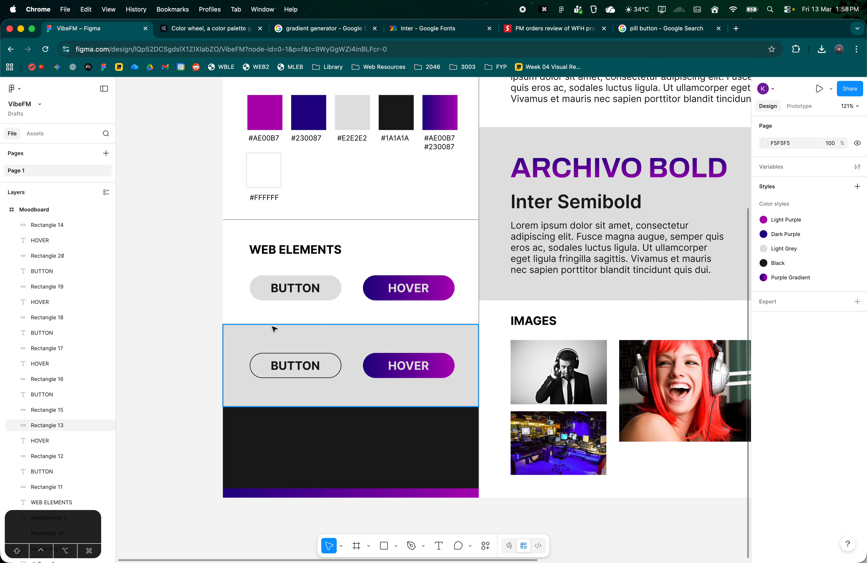
click(168, 331)
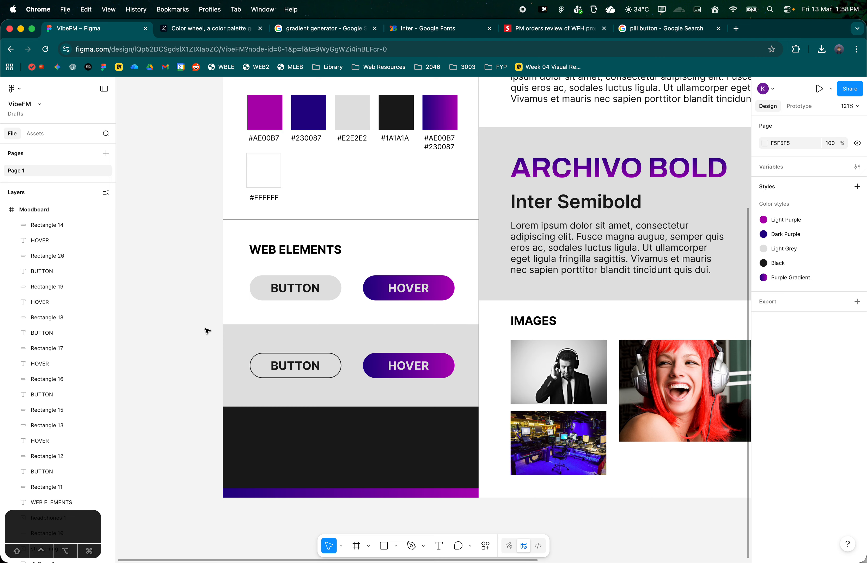
click(249, 354)
click(251, 354)
key(Escape)
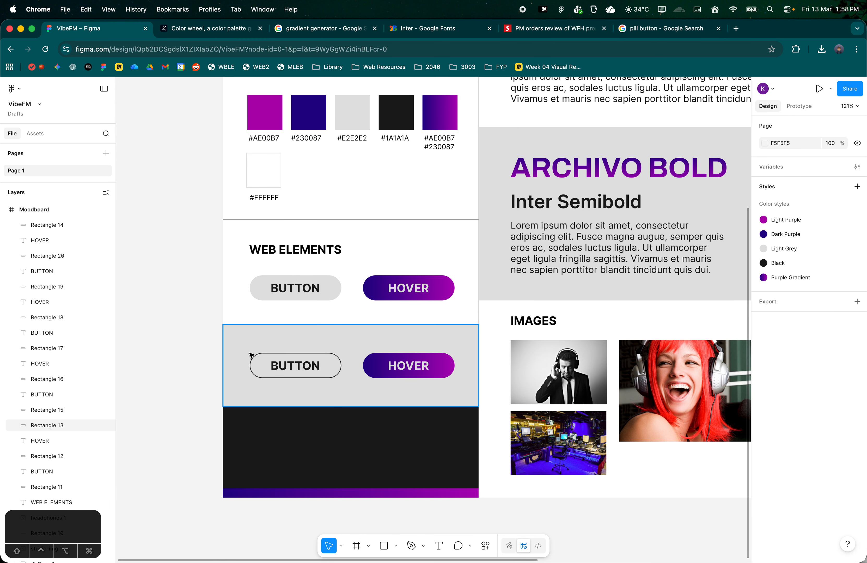
- Copy the BUTTON and HOVER samples from the white area and place the copies over the black band
drag(234, 294, 429, 336)
key(super+z)
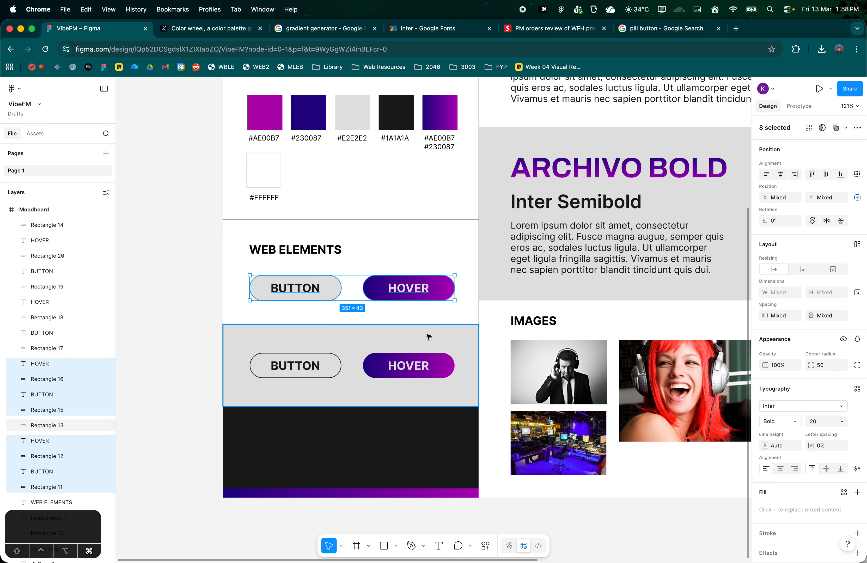
key(super+v)
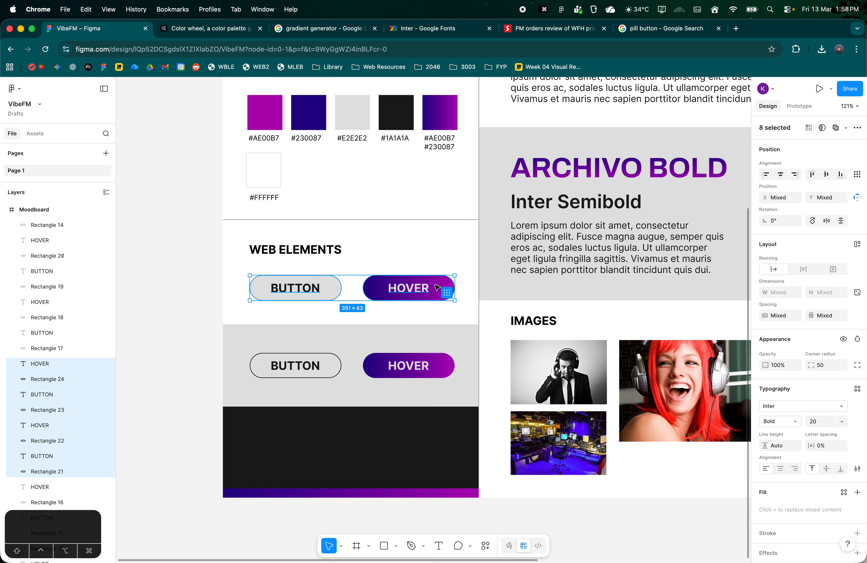
key(alt)
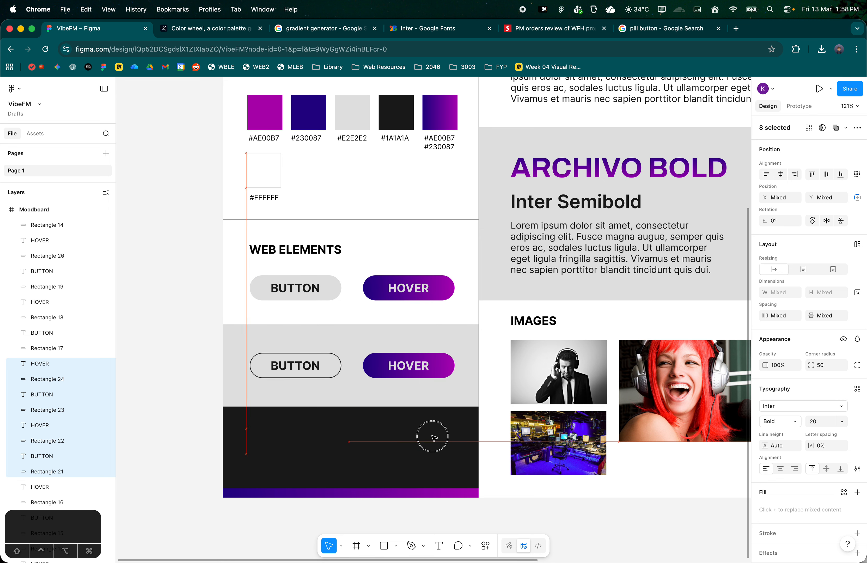
drag(431, 441, 424, 454)
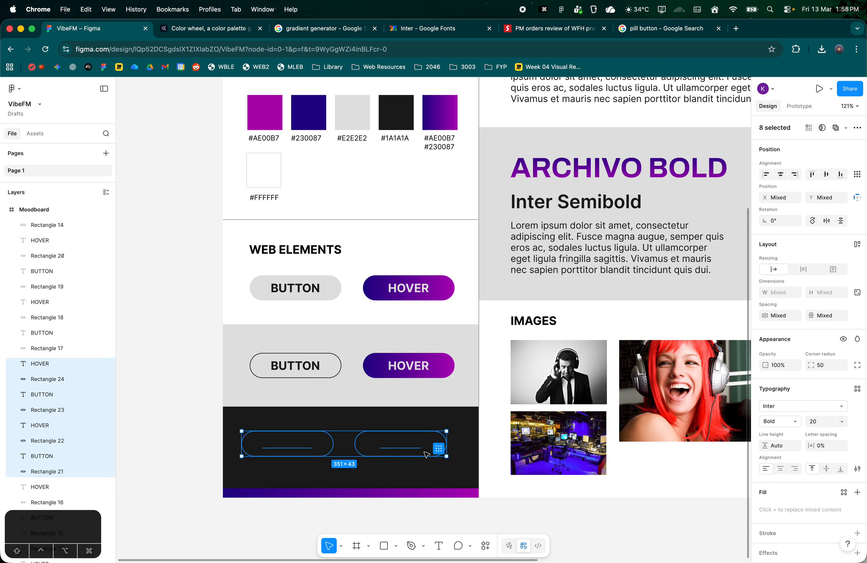
- Send the black band rectangle to the back, behind the copied BUTTON and HOVER samples
click(433, 423)
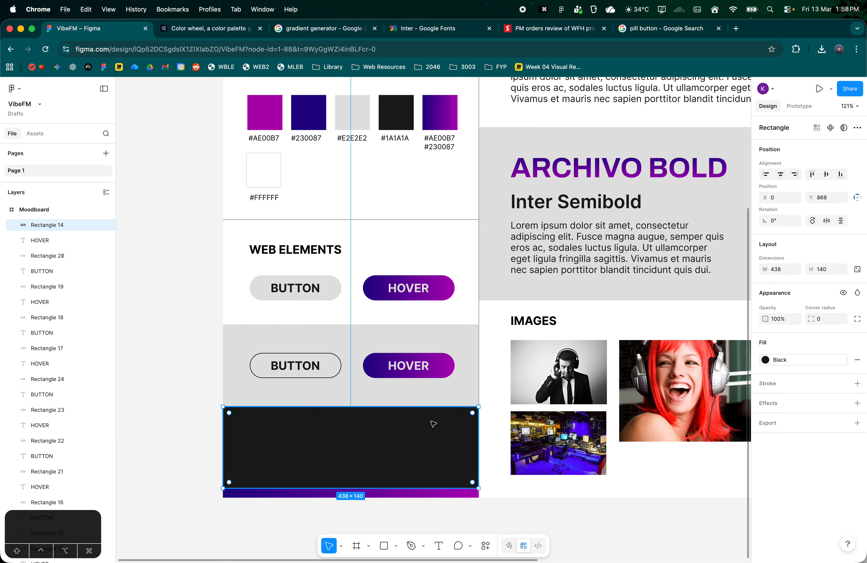
right_click(433, 424)
click(501, 338)
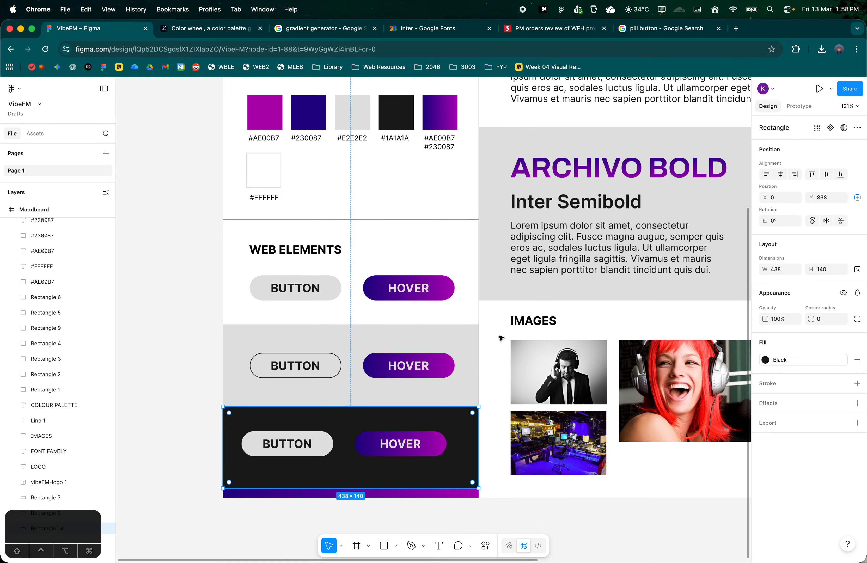
click(184, 427)
drag(320, 463, 280, 436)
key(Escape)
click(289, 443)
shift+click(328, 447)
click(198, 460)
click(264, 444)
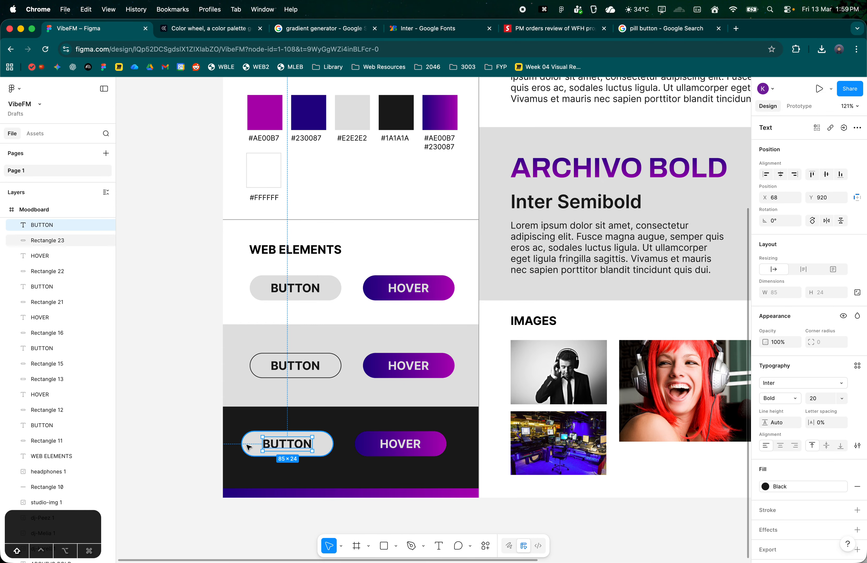
shift+click(250, 447)
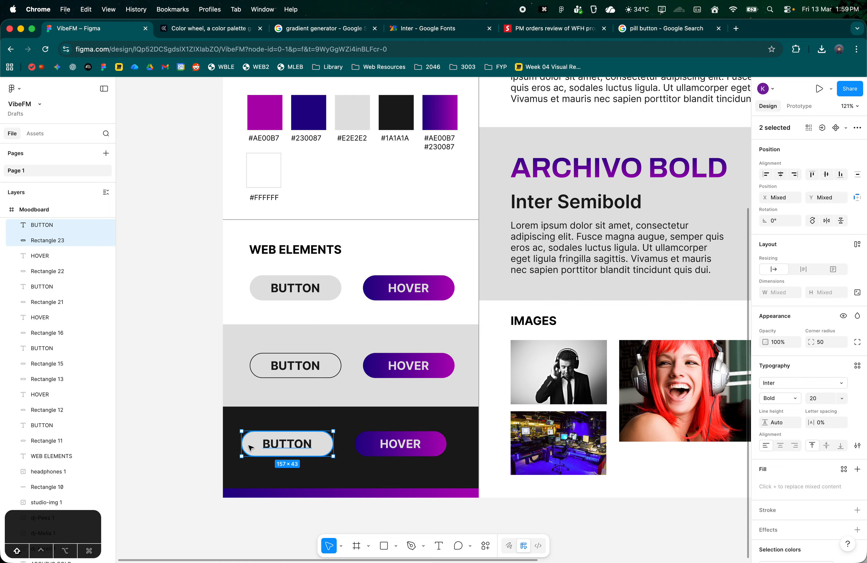
click(185, 446)
- Delete the stacked duplicate BUTTON label and pill in the black band
click(287, 443)
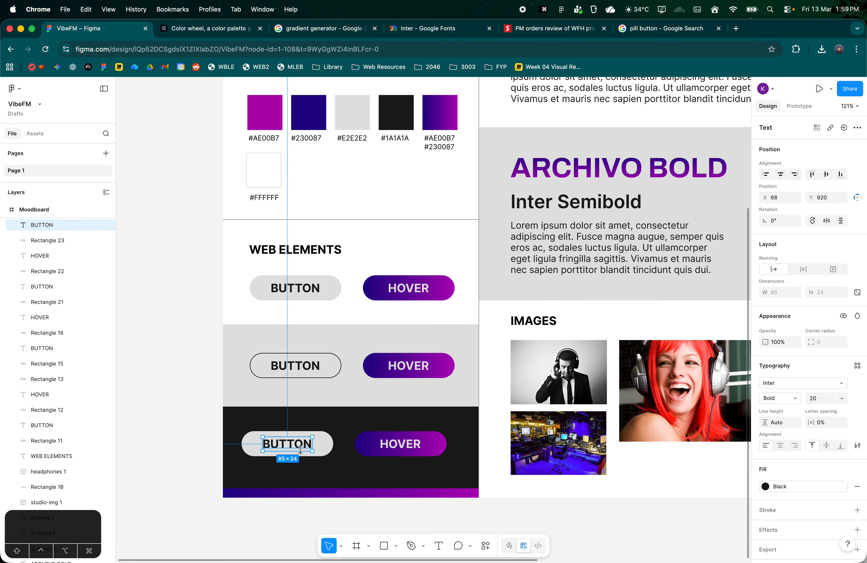
shift+click(248, 449)
drag(254, 452, 252, 477)
key(BackSpace)
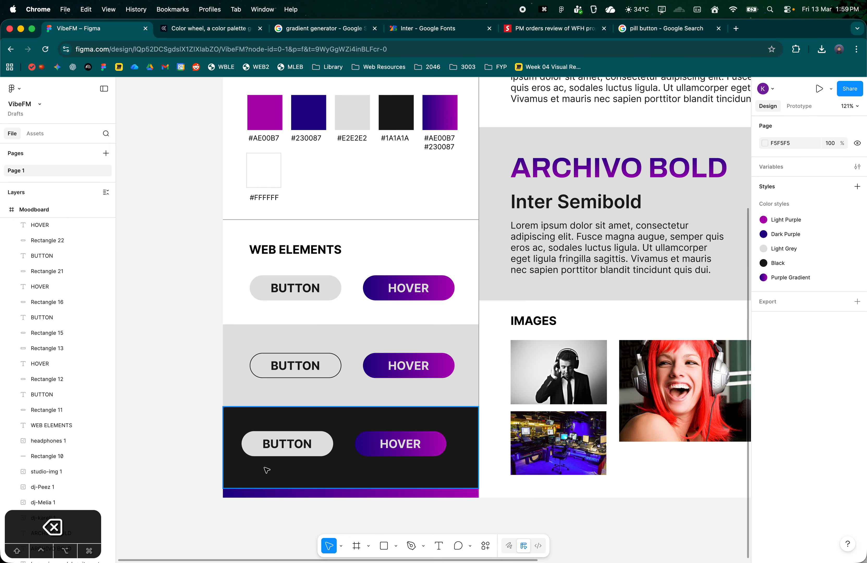
- Move the BUTTON pill and label in the black band into line with the BUTTON samples above
click(249, 444)
shift+click(275, 449)
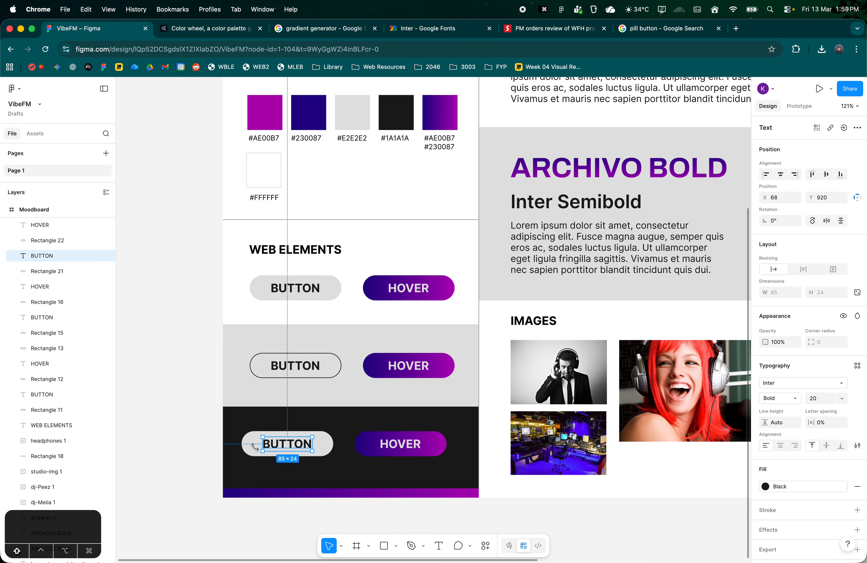
drag(251, 447, 262, 451)
- Delete the stacked duplicate HOVER pill in the black band and move the HOVER sample into line with those above
click(374, 446)
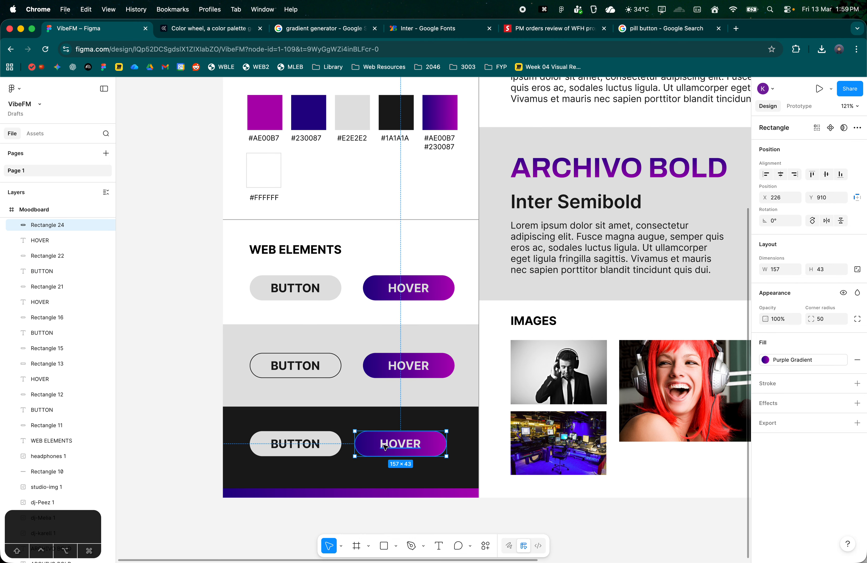
key(BackSpace)
click(400, 444)
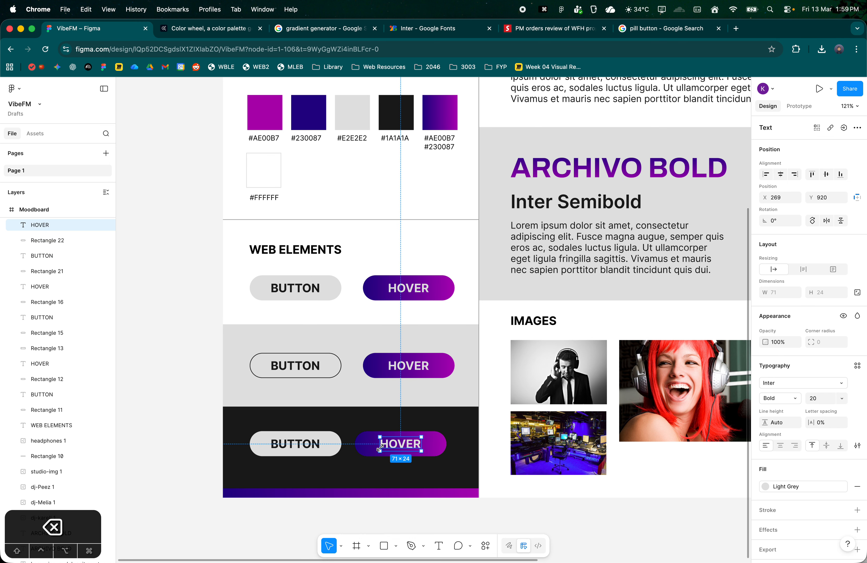
shift+click(374, 450)
drag(372, 450, 378, 451)
click(177, 380)
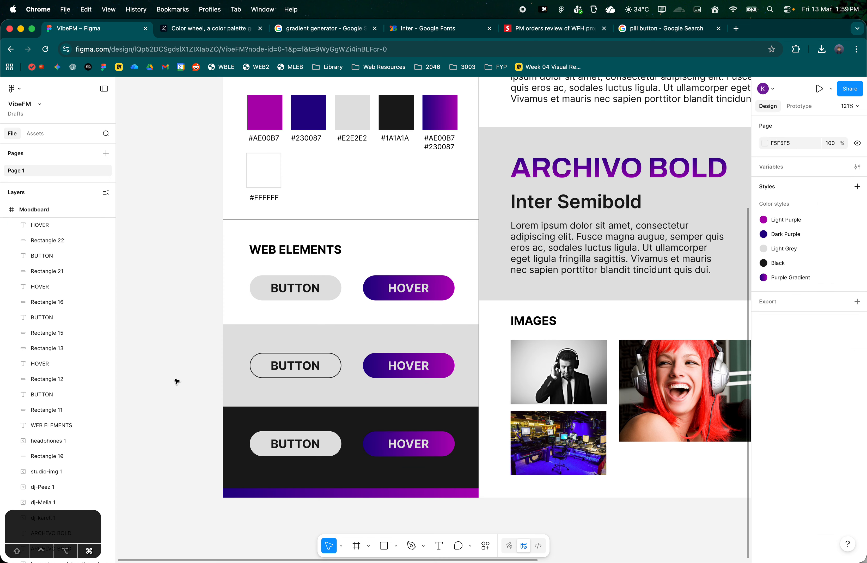
- Open the Downloads folder in Finder and expand the Moodboard Demo Assets 2 folder
scroll(179, 375, down, 5)
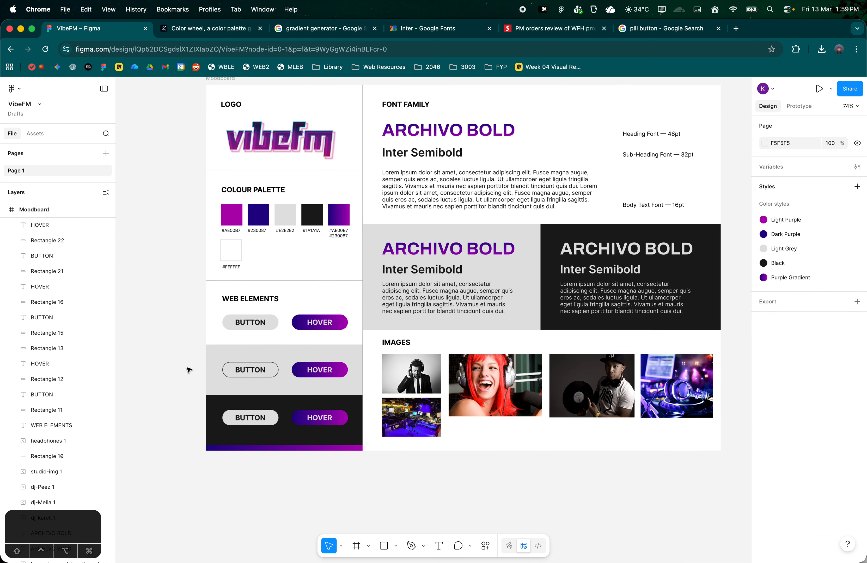
scroll(189, 370, up, 2)
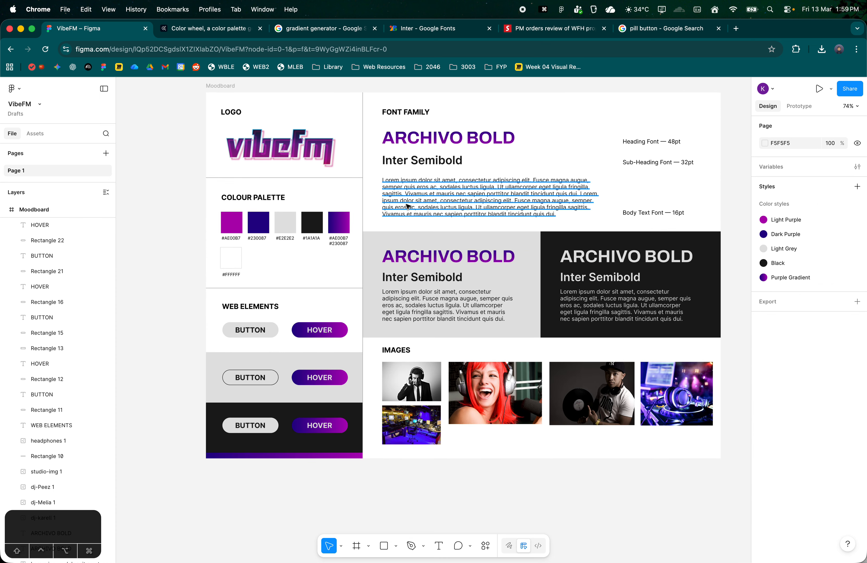
mouse_move(413, 562)
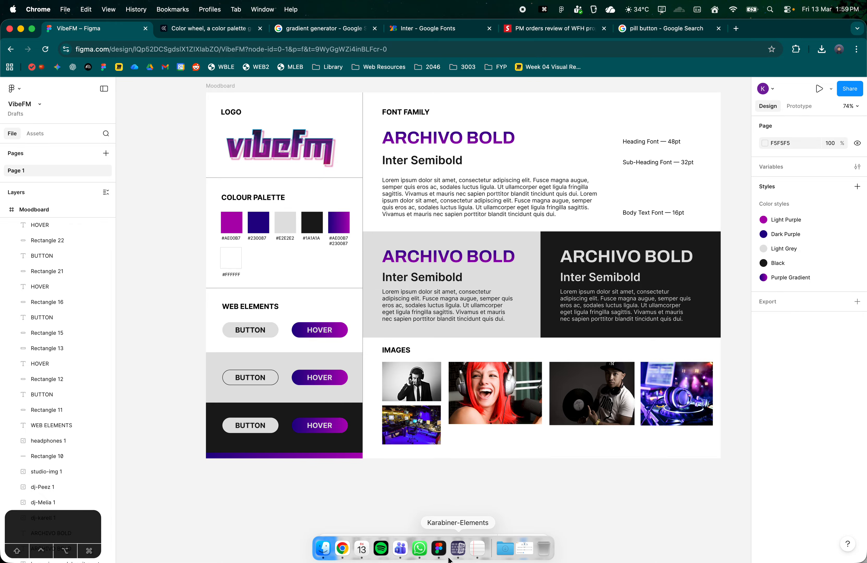
click(506, 549)
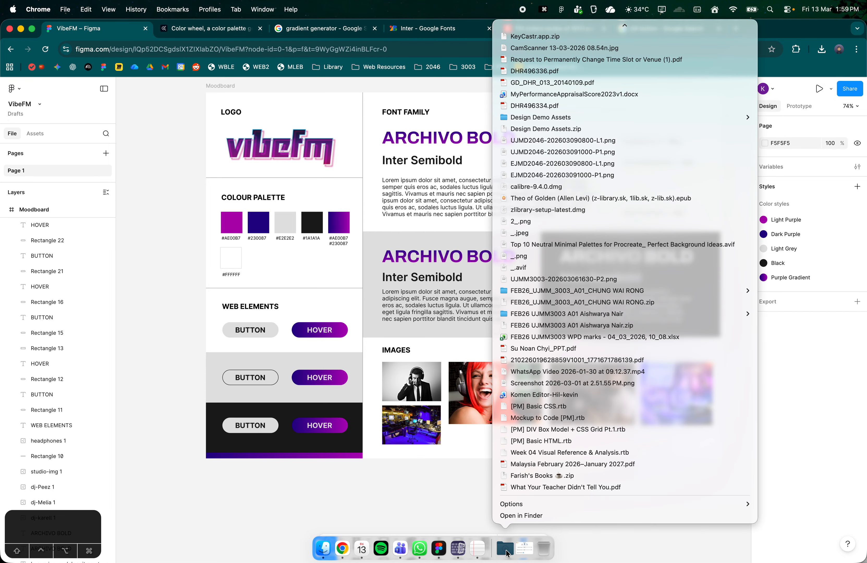
click(553, 515)
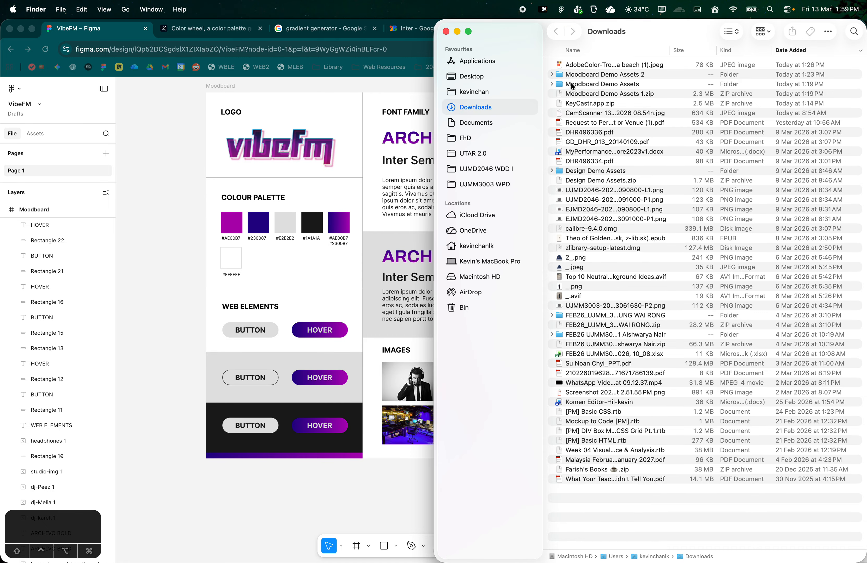
click(552, 75)
- Preview social-media_icons.ai from the Moodboard Demo Assets 2 folder
click(573, 84)
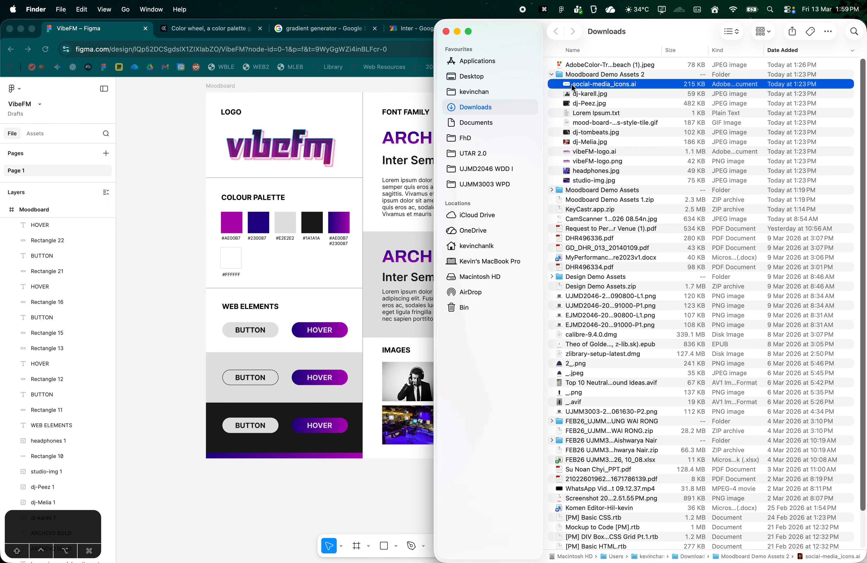
key(v)
click(584, 94)
key(v)
click(606, 85)
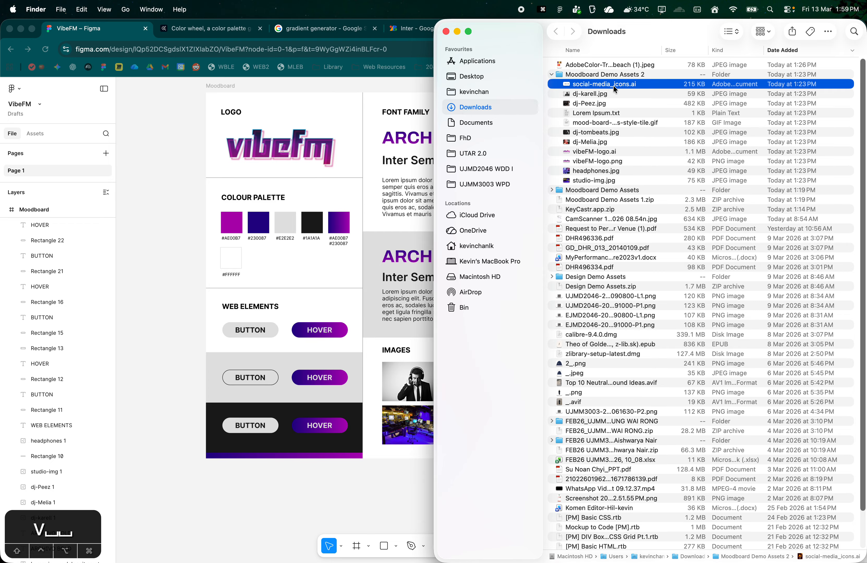
key(v)
click(622, 87)
key(v)
click(643, 96)
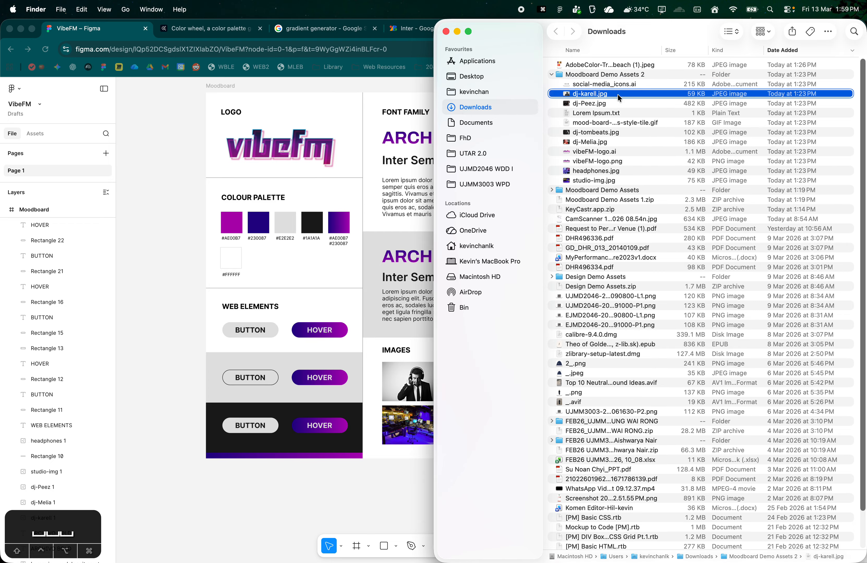
click(630, 87)
key(space)
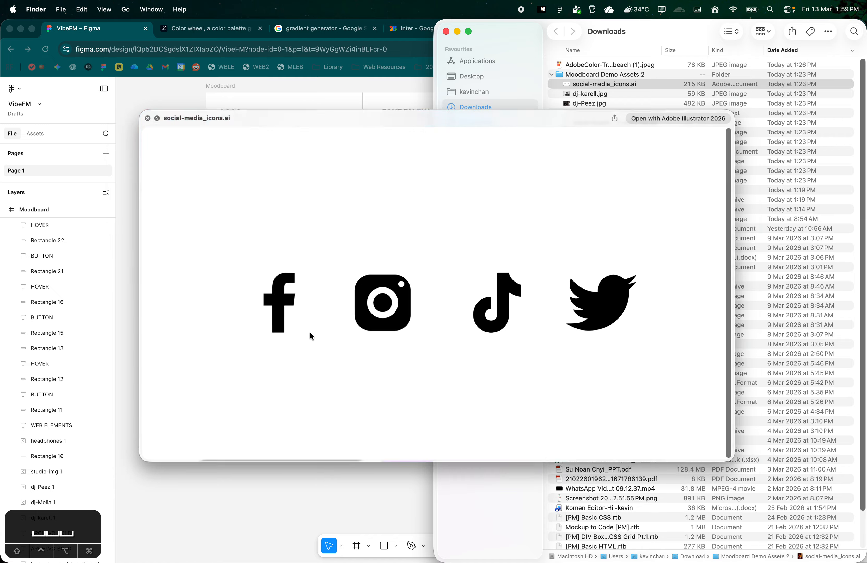
- Switch to the VibeFM file in the Figma desktop app and examine the Facebook icon group under WEB ELEMENTS
key(super+Tab)
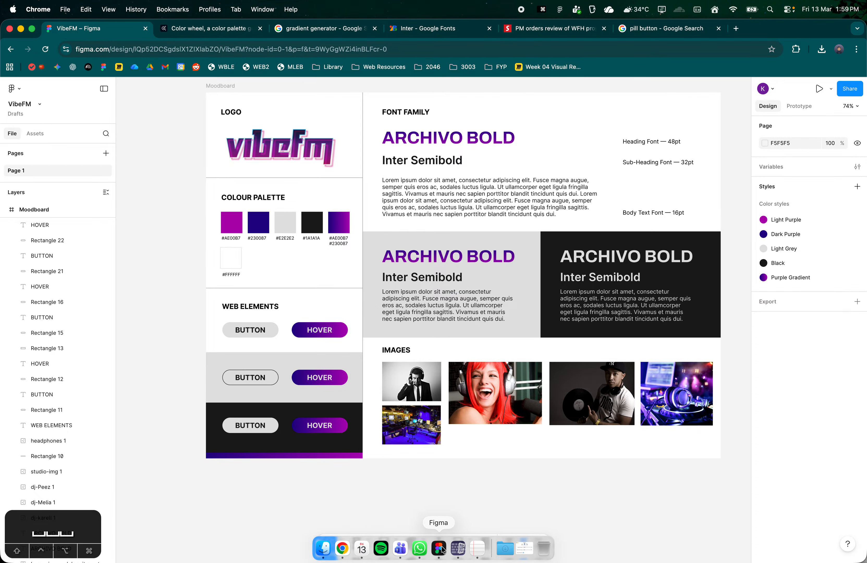
click(439, 548)
scroll(443, 505, down, 12)
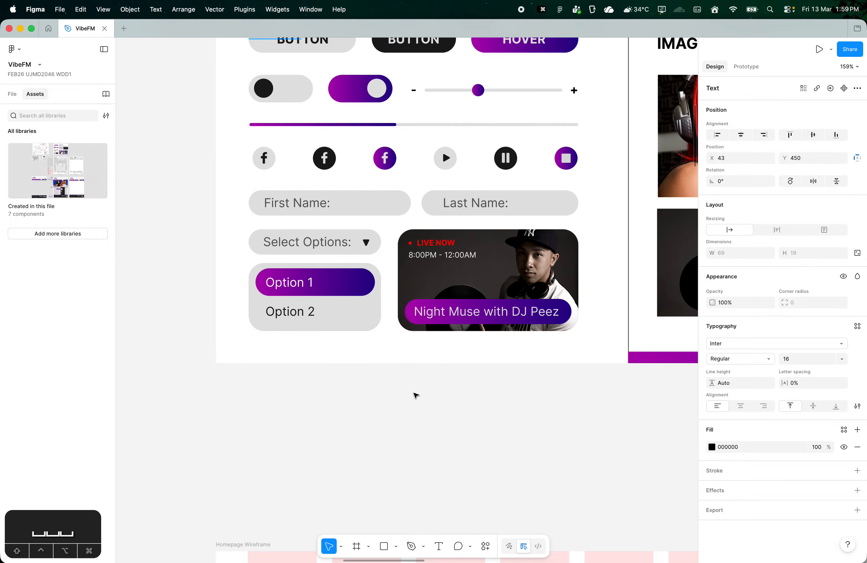
scroll(414, 395, up, 3)
click(267, 260)
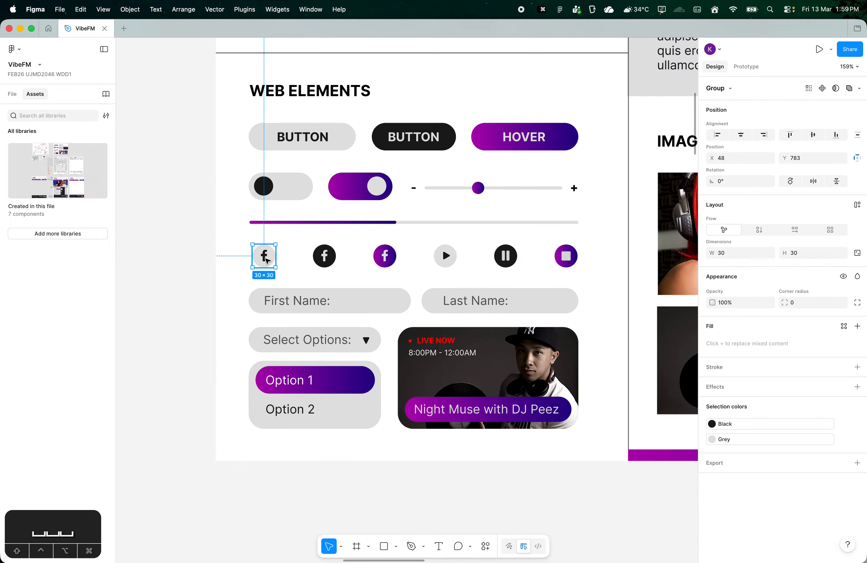
double_click(264, 256)
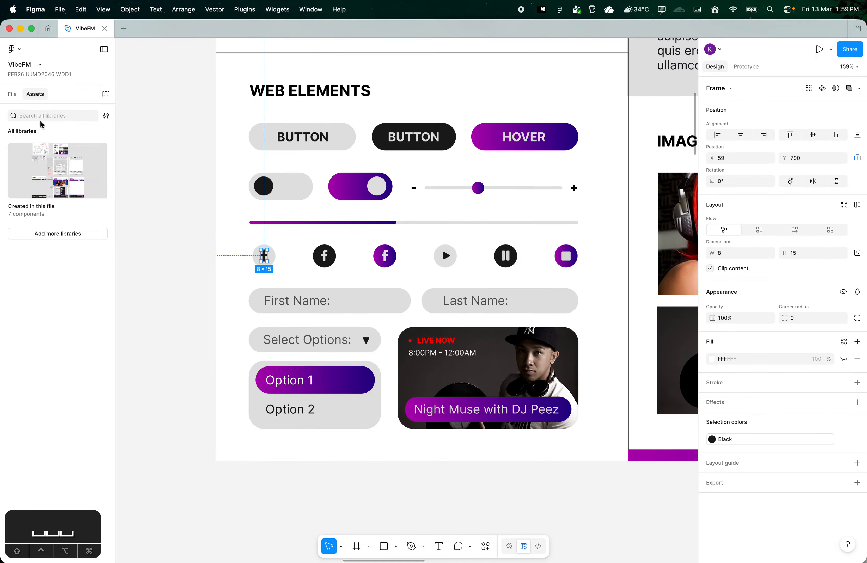
click(13, 94)
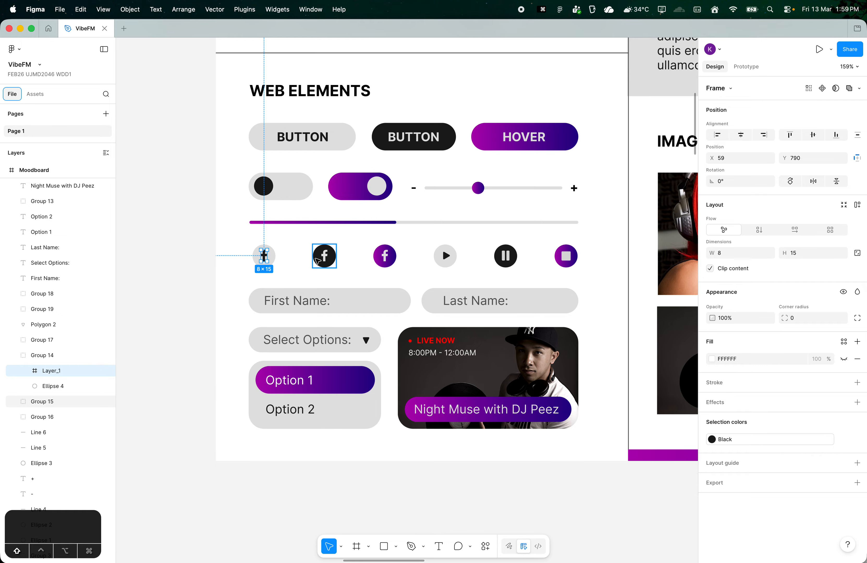
- Copy the three round Facebook icons into the browser's VibeFM moodboard and place them beside the WEB ELEMENTS heading
drag(228, 248, 410, 266)
key(super+c)
key(super+Tab)
key(super+v)
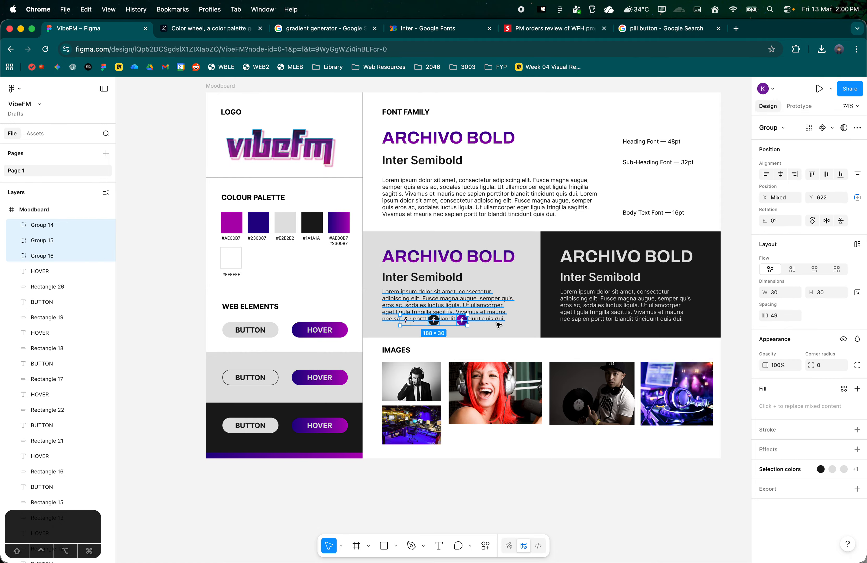
drag(464, 322, 344, 306)
scroll(336, 322, up, 5)
drag(350, 361, 496, 316)
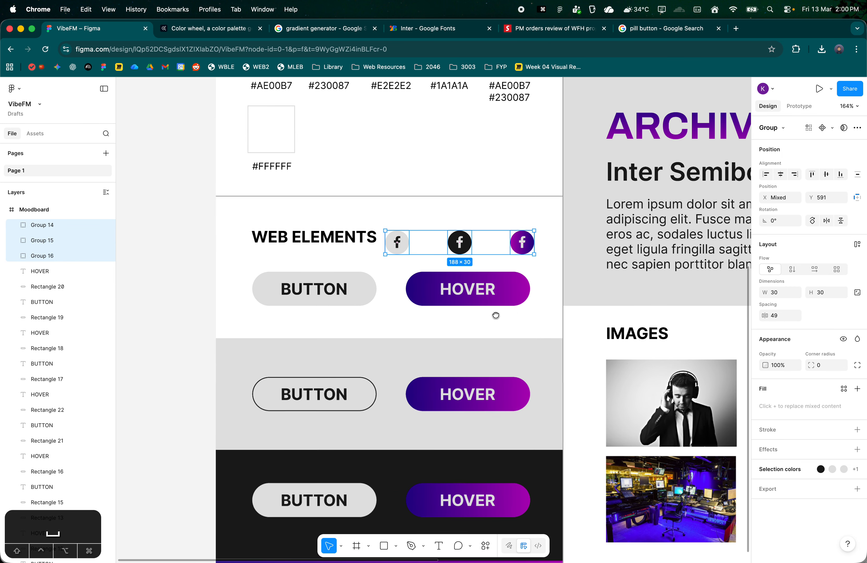
click(373, 264)
scroll(383, 333, down, 3)
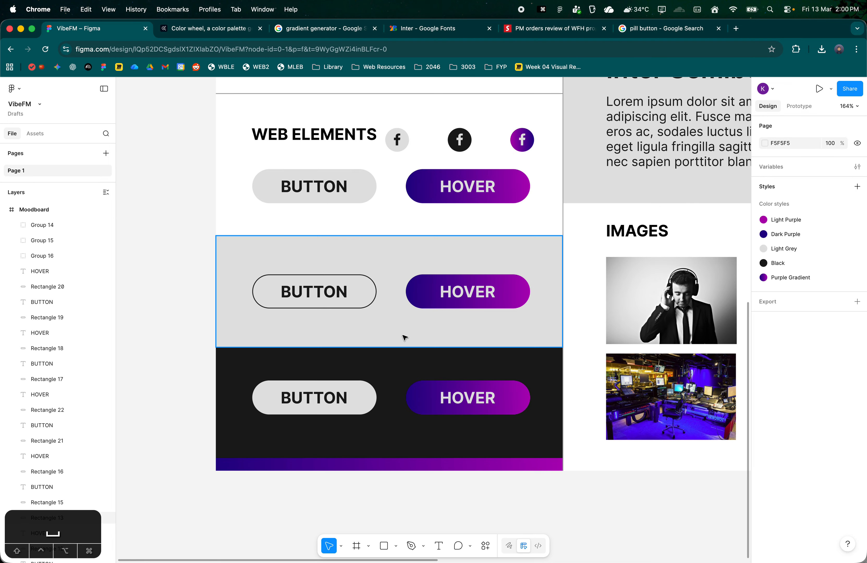
click(395, 265)
drag(185, 237, 461, 408)
drag(392, 239, 395, 283)
key(super+z)
key(Escape)
- Lower the top edges of the grey and black bands, making them 114 and 112 high
click(386, 236)
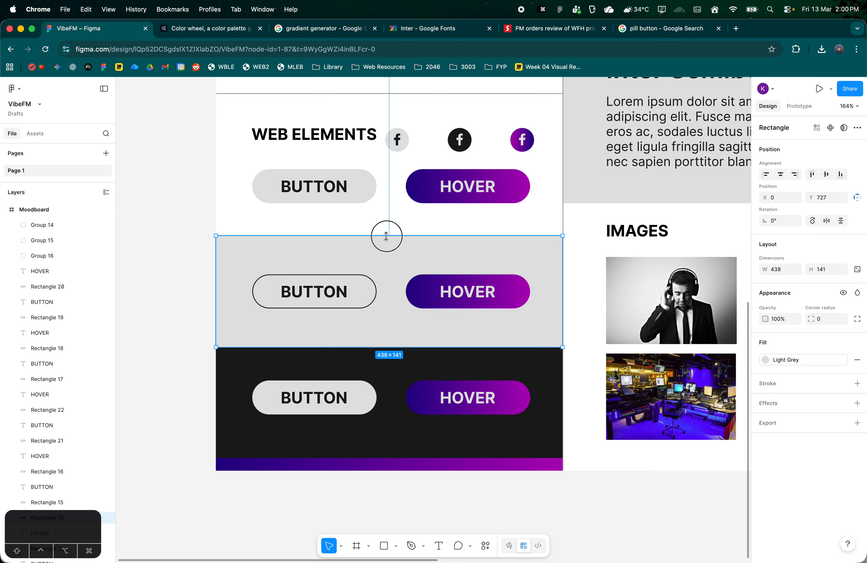
drag(386, 236, 385, 258)
click(384, 366)
drag(391, 348, 391, 369)
- Vertically centre the BUTTON and HOVER samples within the light grey band and within the black band under WEB ELEMENTS
click(383, 329)
drag(184, 281, 500, 306)
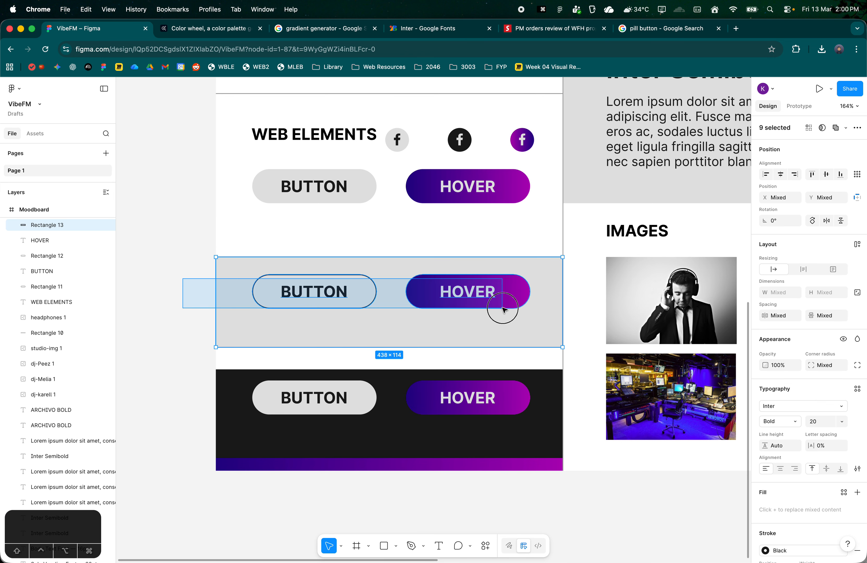
click(827, 174)
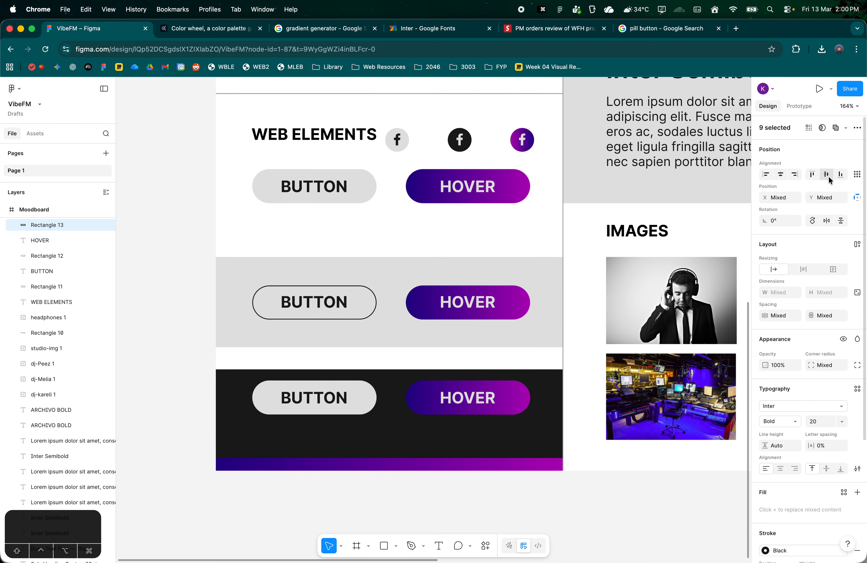
drag(180, 387, 557, 417)
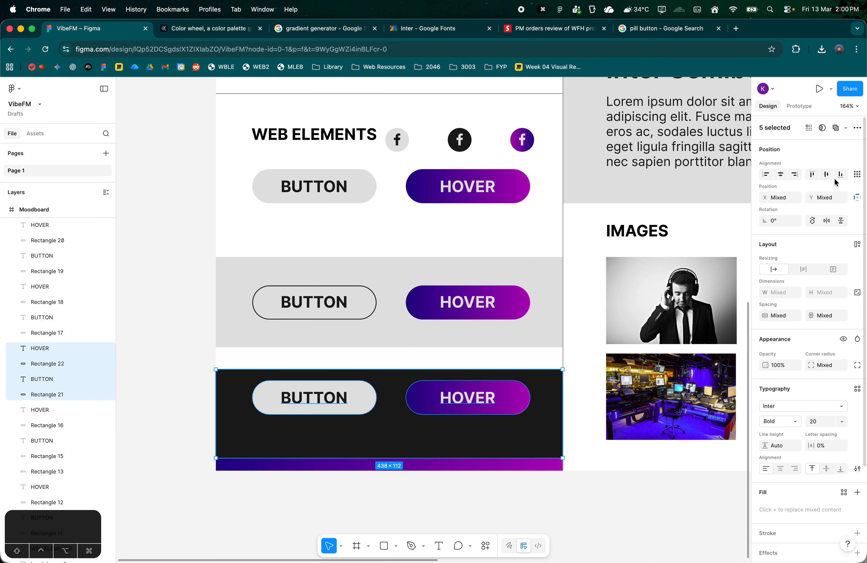
click(826, 175)
- Move the light grey band together with its button samples down until it meets the black band
click(314, 267)
click(189, 253)
drag(190, 254, 523, 350)
click(495, 253)
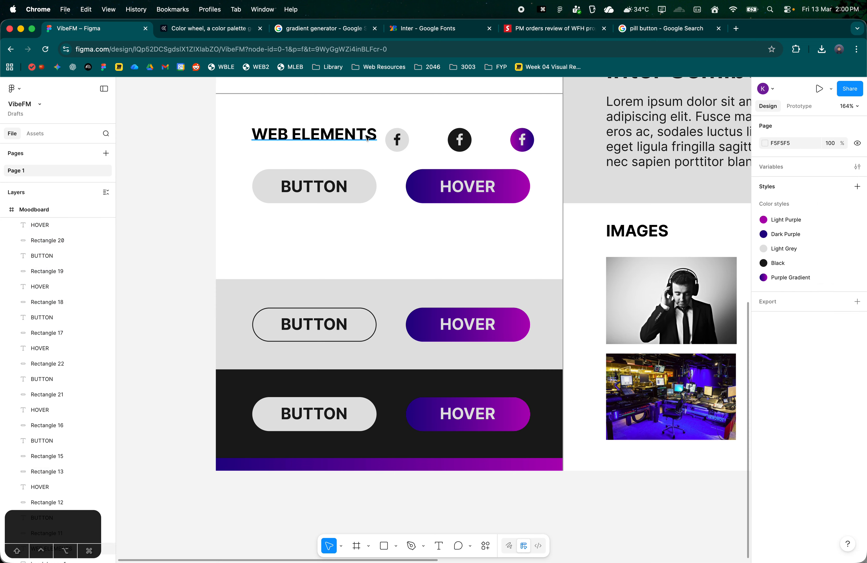
- Move the three Facebook icons below the white section's BUTTON sample and space them 34 apart across its width
drag(531, 155, 273, 248)
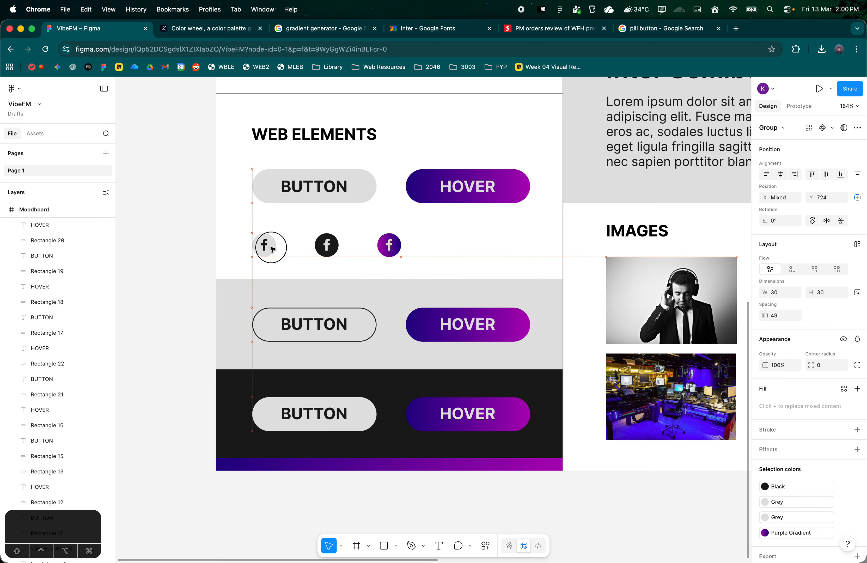
click(359, 272)
click(327, 246)
drag(326, 246, 313, 249)
click(410, 263)
click(389, 244)
drag(389, 245, 364, 248)
click(389, 252)
drag(289, 244, 430, 256)
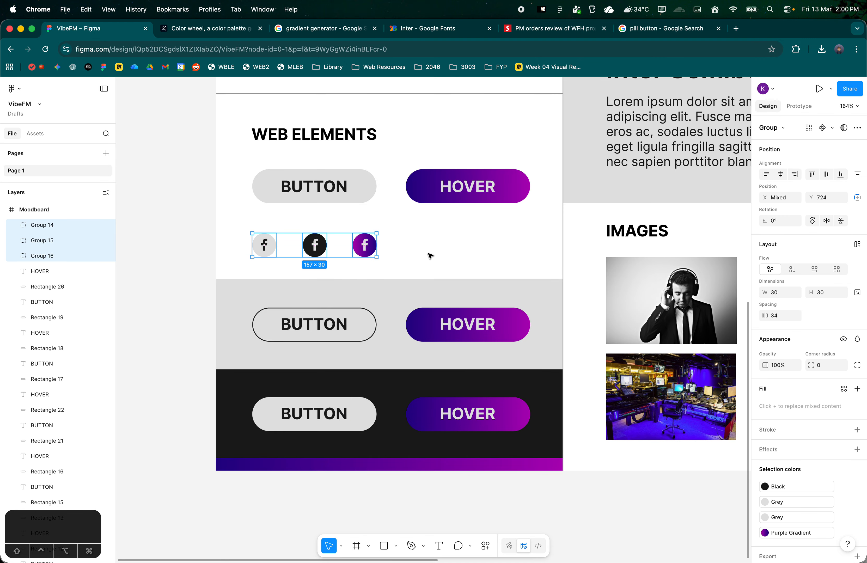
click(232, 200)
drag(264, 245, 270, 249)
- Copy the play, pause and stop icons from the Figma desktop app's VibeFM file and place them below the browser moodboard's upper HOVER sample
click(447, 246)
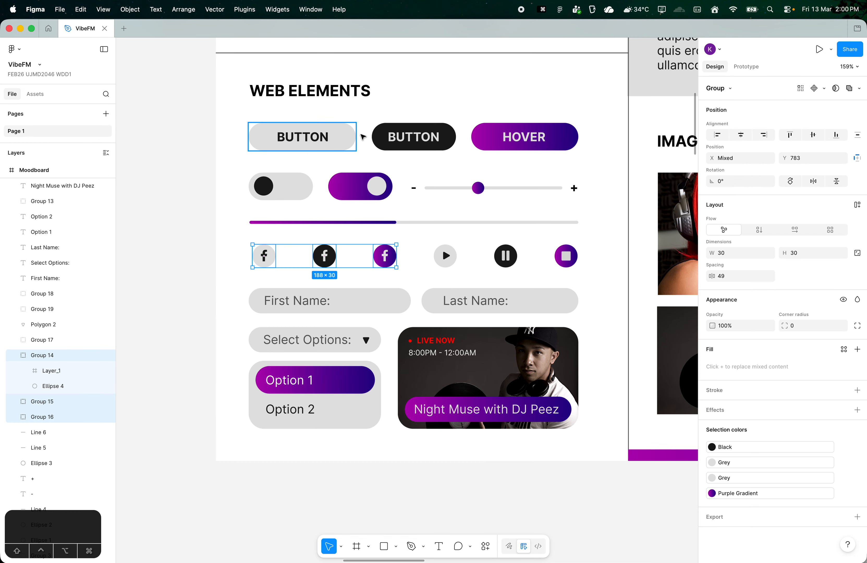
drag(584, 267, 439, 252)
key(super+c)
key(super+c)
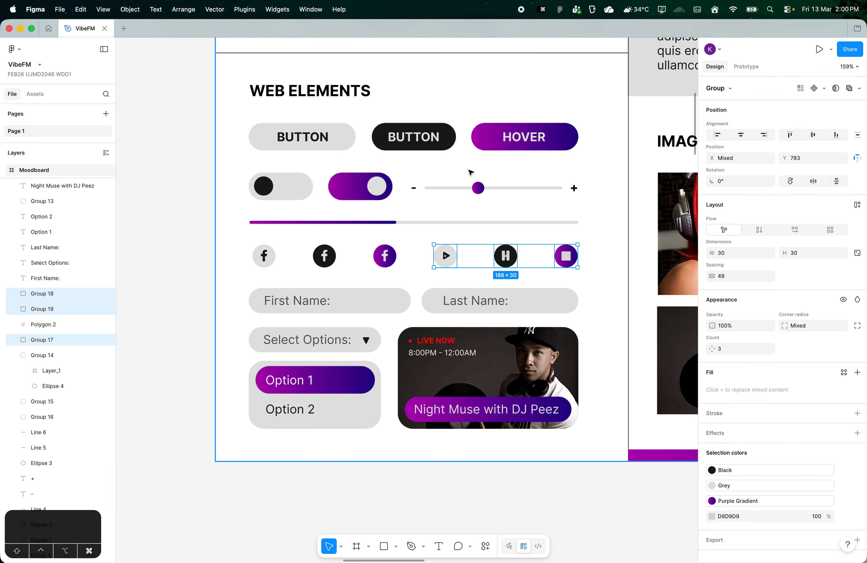
scroll(449, 182, down, 3)
scroll(451, 198, up, 3)
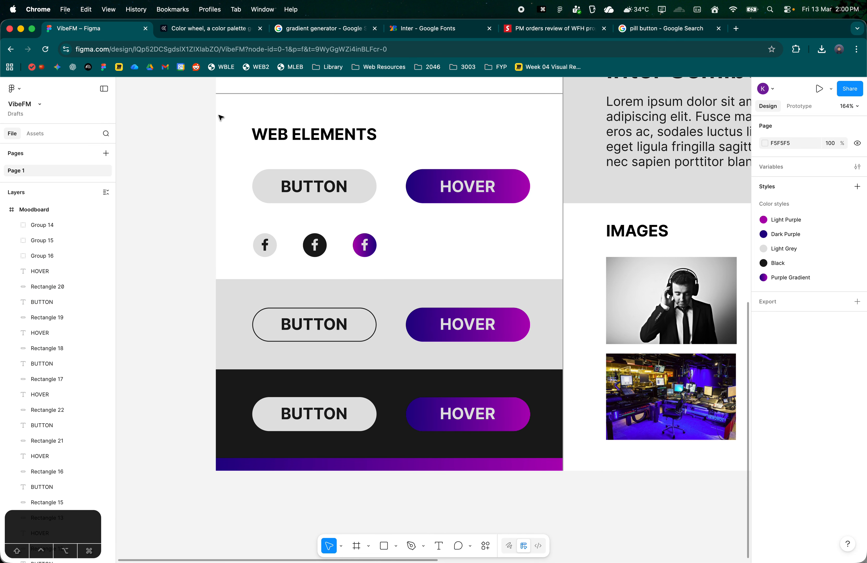
key(super+Tab)
key(super+v)
drag(442, 321, 486, 247)
click(527, 274)
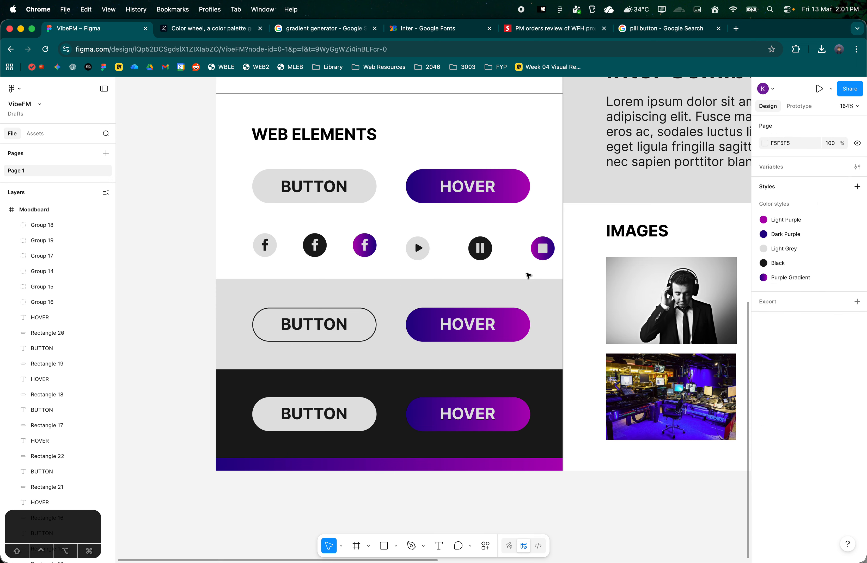
- Space the play, pause and stop icons evenly across the HOVER button's width and align them with the Facebook icon row
drag(552, 274, 465, 243)
drag(474, 250, 459, 249)
click(533, 268)
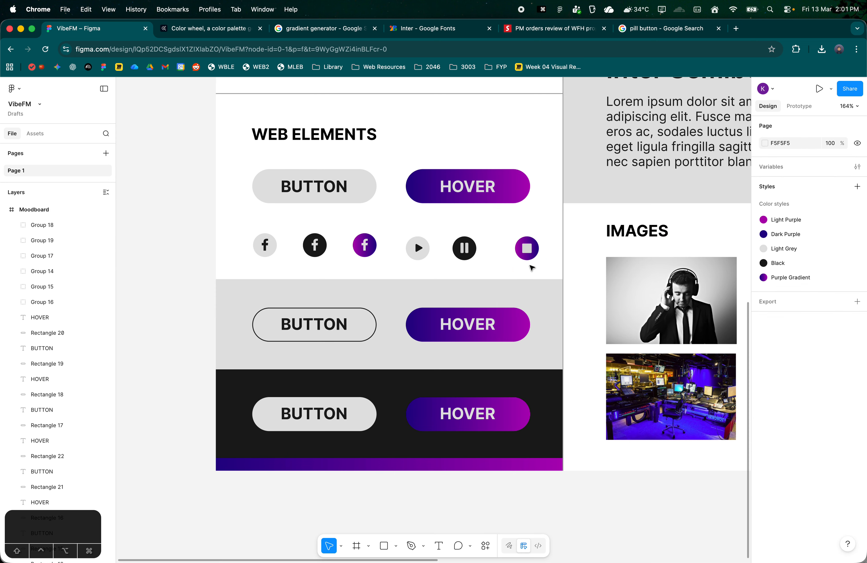
mouse_move(527, 254)
mouse_down()
mouse_move(509, 245)
mouse_move(519, 254)
mouse_up()
click(457, 236)
drag(456, 236, 460, 236)
click(386, 238)
scroll(386, 238, down, 5)
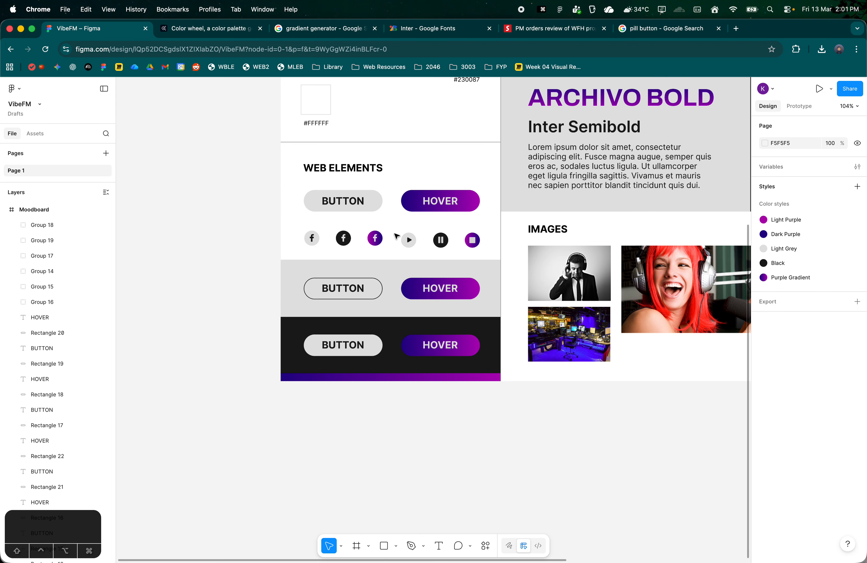
drag(395, 219, 477, 242)
click(299, 212)
scroll(299, 212, down, 3)
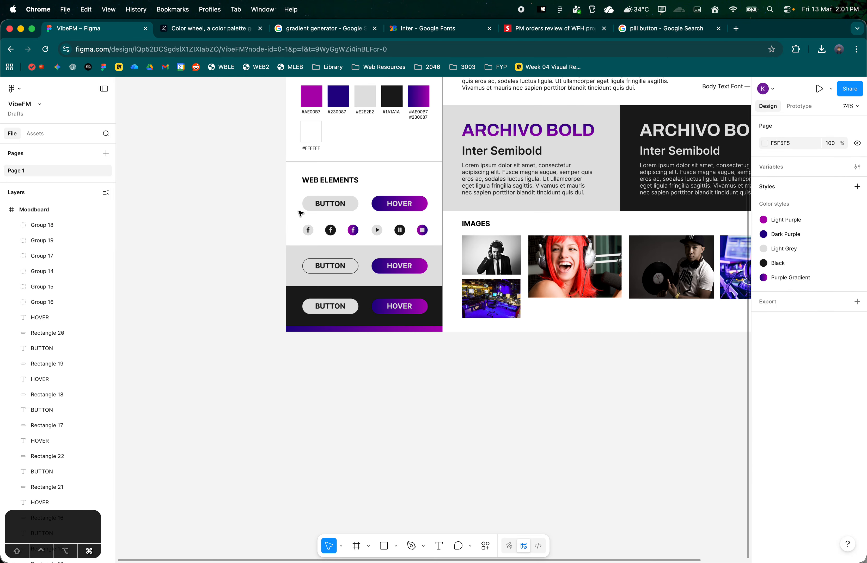
drag(460, 198, 296, 322)
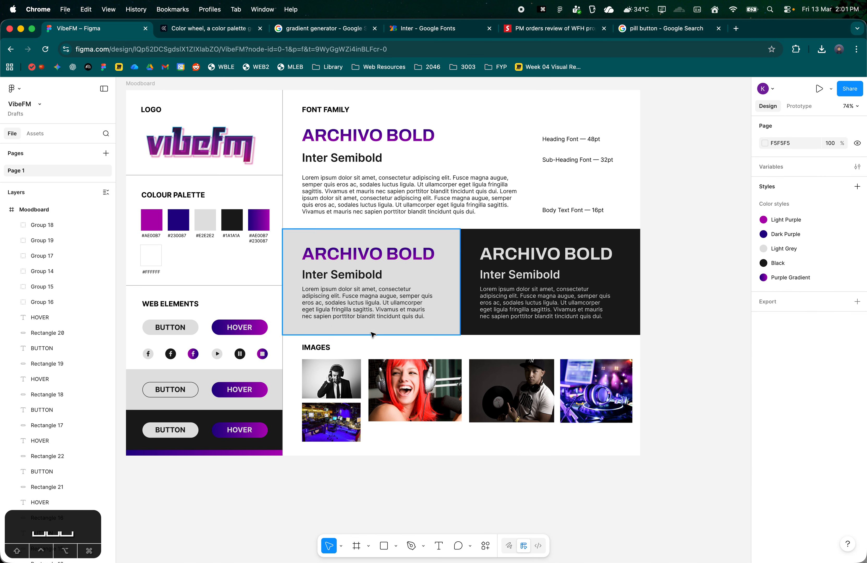
click(433, 416)
mouse_move(421, 419)
mouse_down()
mouse_move(425, 437)
mouse_move(423, 421)
mouse_up()
click(473, 444)
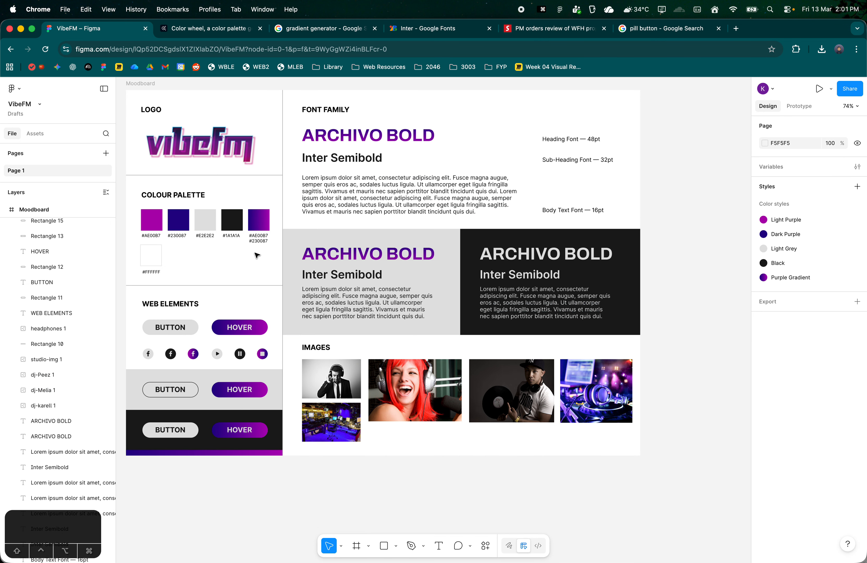
drag(262, 245, 263, 227)
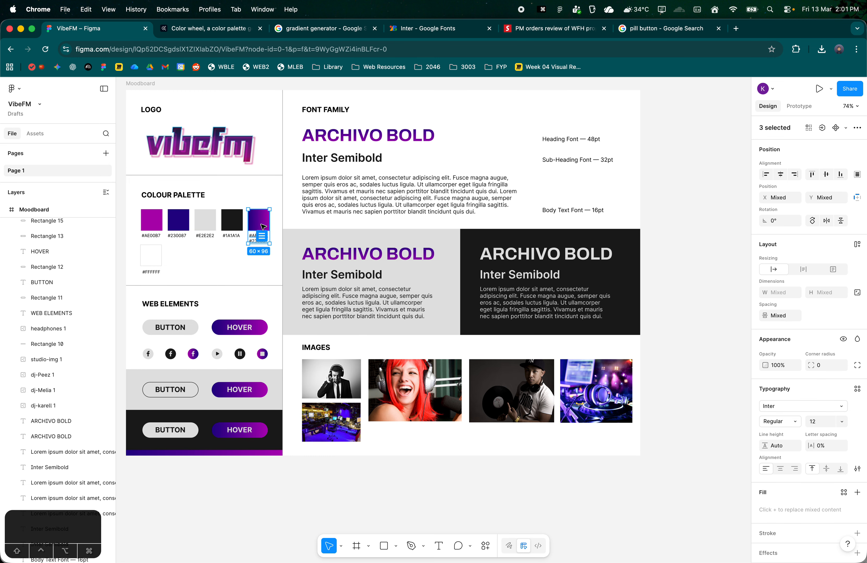
click(210, 274)
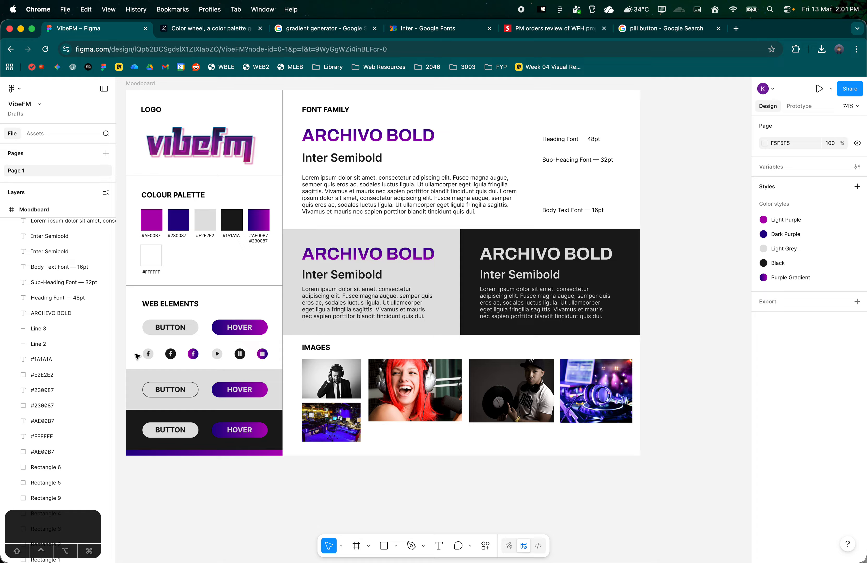
- Raise the row of Facebook and media control icons to Y 714, closer to the buttons above
drag(137, 355, 271, 364)
key(shift+Up)
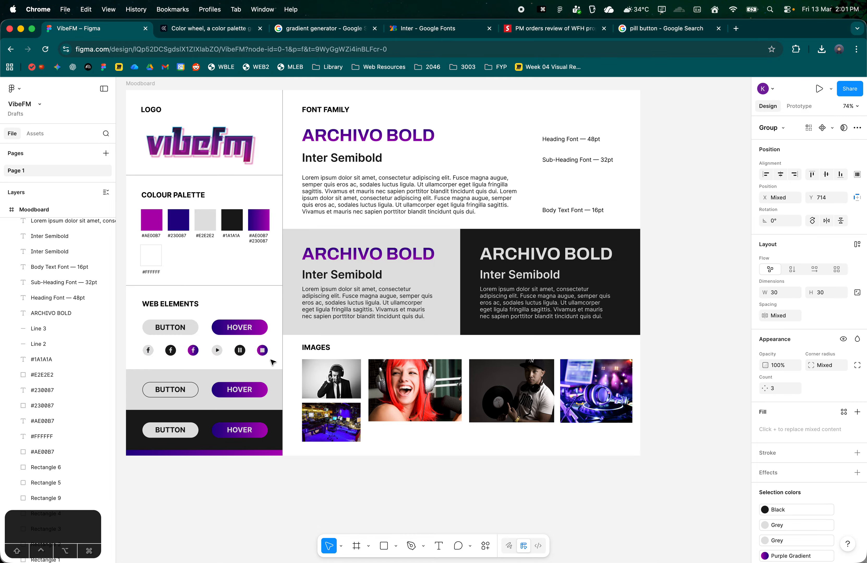
click(143, 340)
click(145, 333)
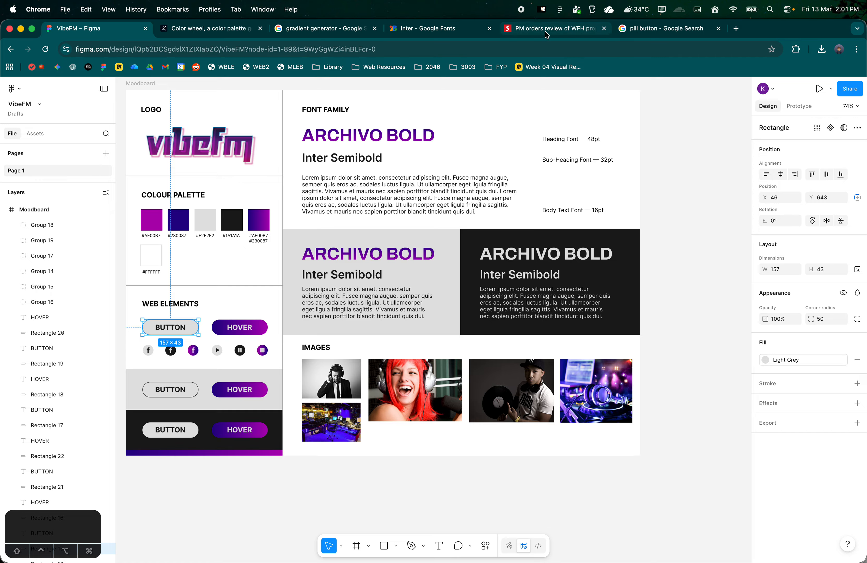
- Examine the web elements on The Star's article and home pages and the pill button image results, and return to the VibeFM moodboard
click(523, 29)
scroll(446, 247, up, 15)
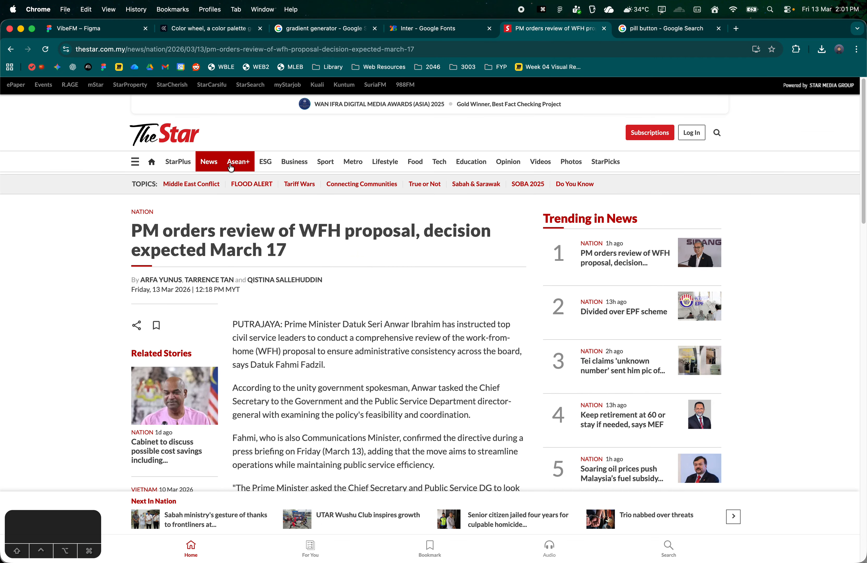
scroll(325, 295, down, 15)
scroll(439, 272, up, 15)
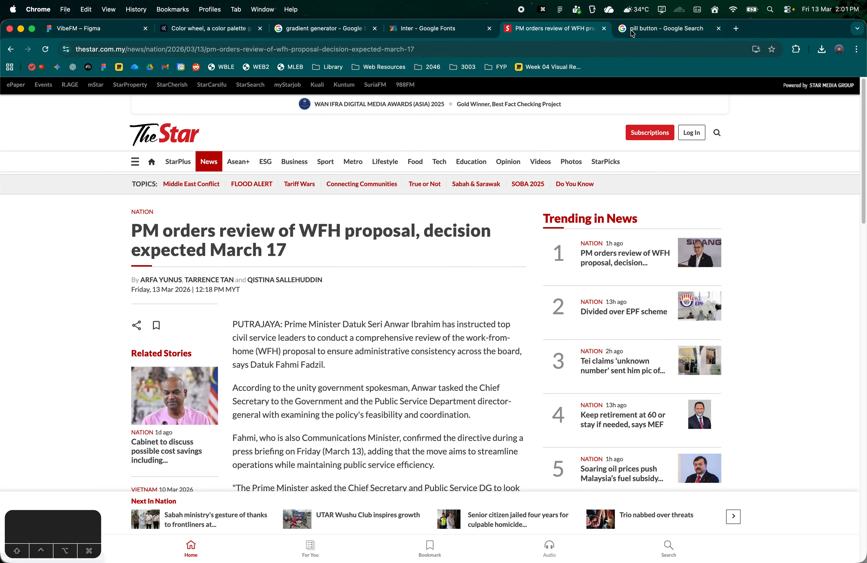
click(635, 29)
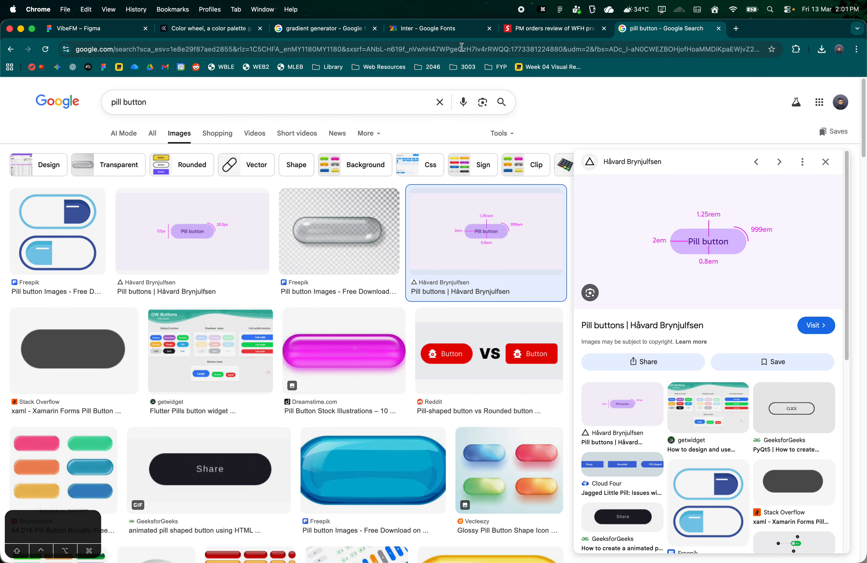
click(512, 30)
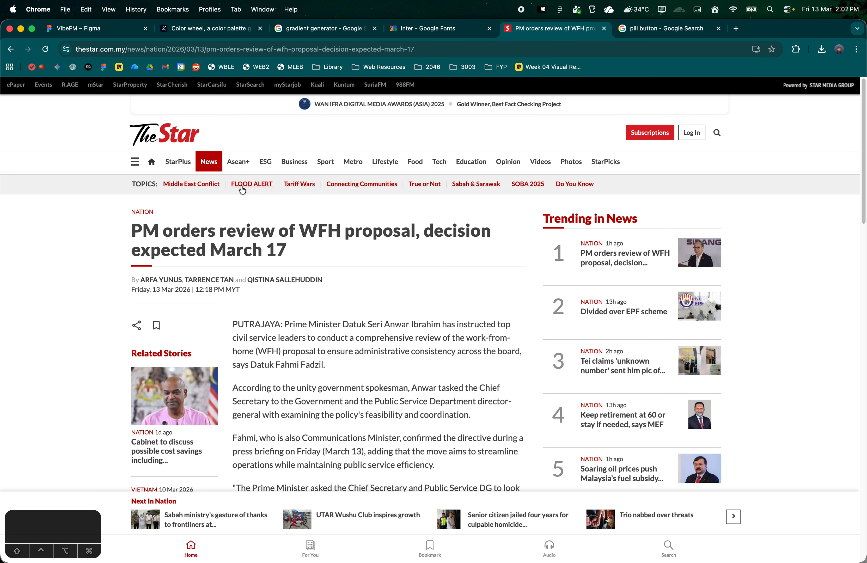
click(171, 140)
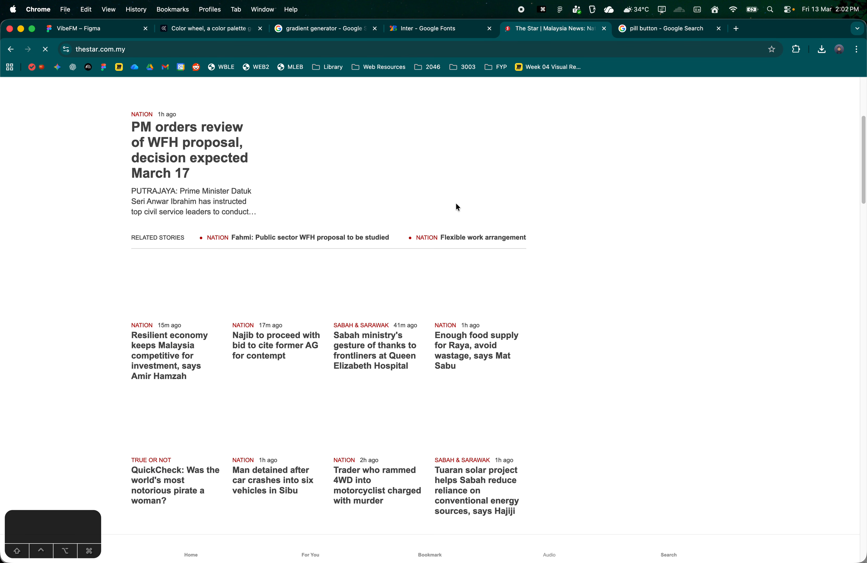
scroll(619, 268, down, 5)
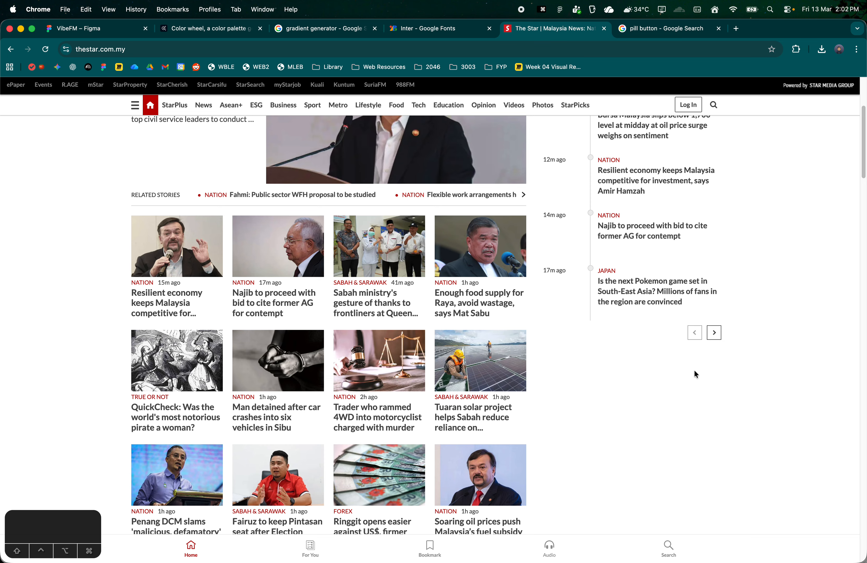
scroll(567, 457, down, 5)
scroll(275, 477, up, 7)
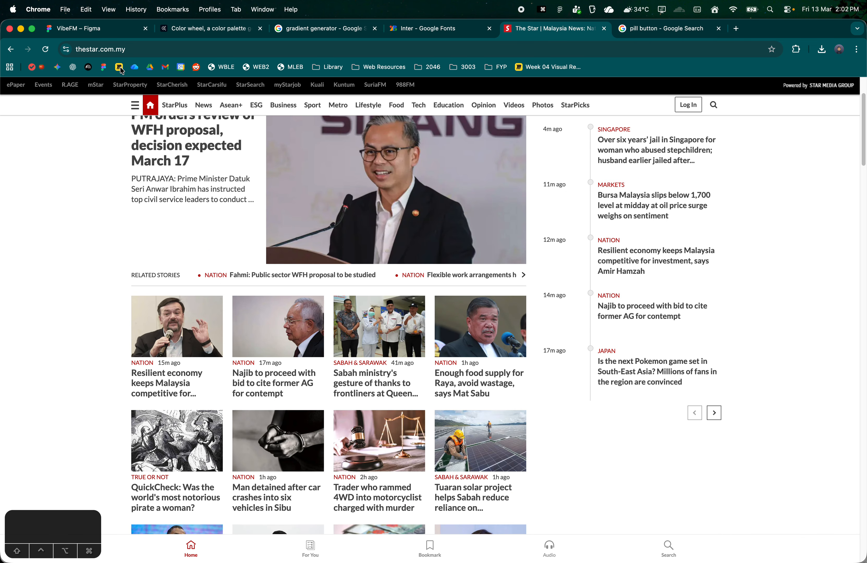
click(92, 28)
- Examine the light grey, black and gradient swatches in the moodboard's COLOUR PALETTE section
click(273, 251)
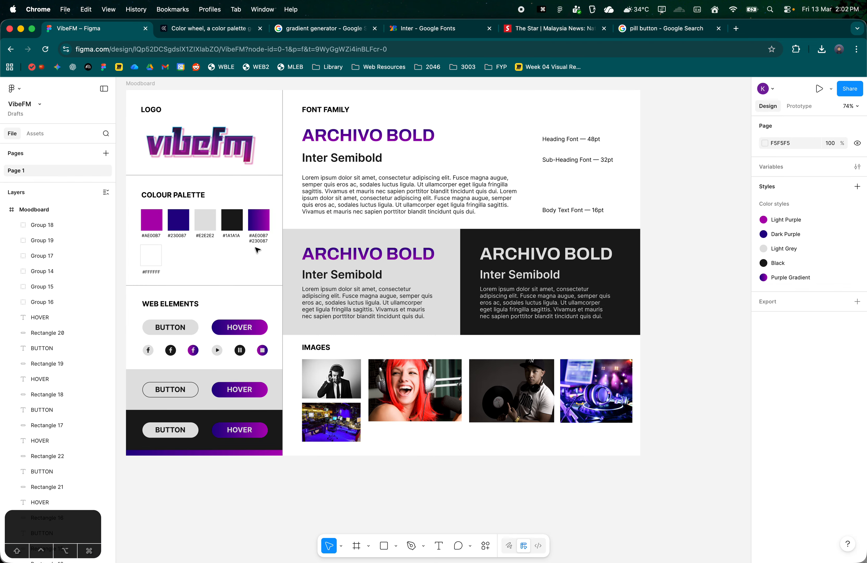
drag(241, 252, 274, 247)
click(270, 220)
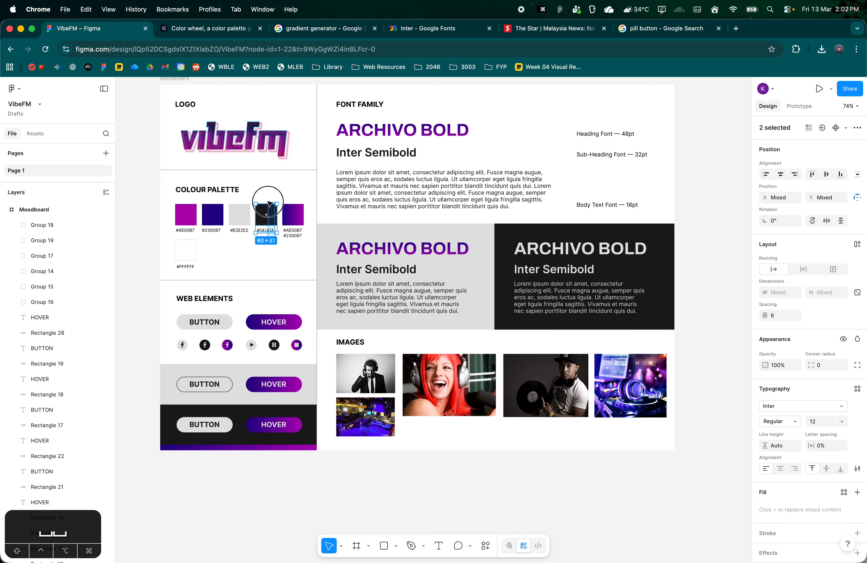
click(268, 219)
drag(269, 222, 269, 254)
key(Escape)
click(275, 259)
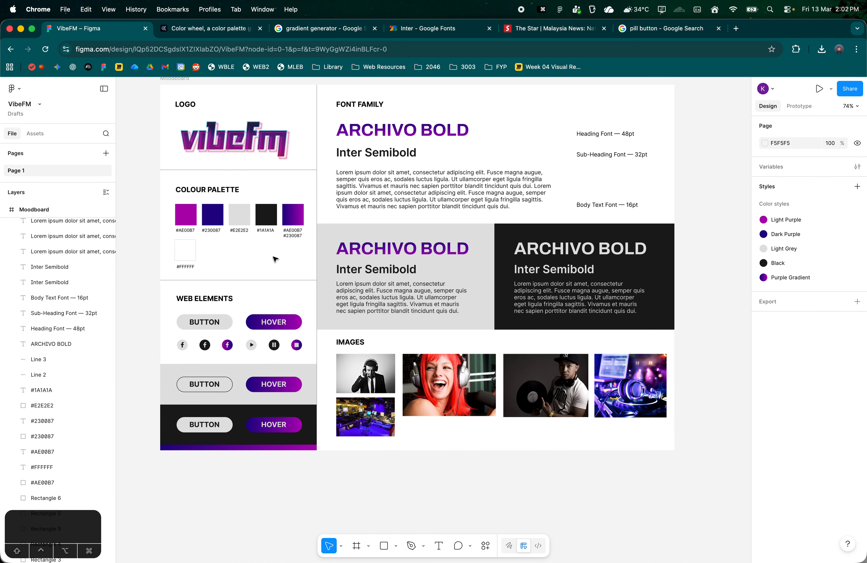
click(291, 231)
key(Escape)
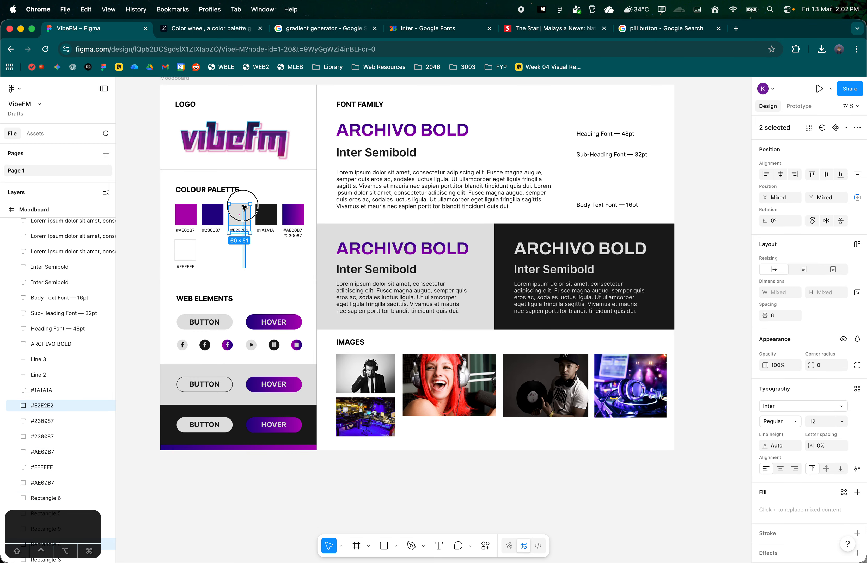
mouse_move(240, 205)
mouse_down()
mouse_move(218, 252)
mouse_move(237, 224)
mouse_up()
key(Escape)
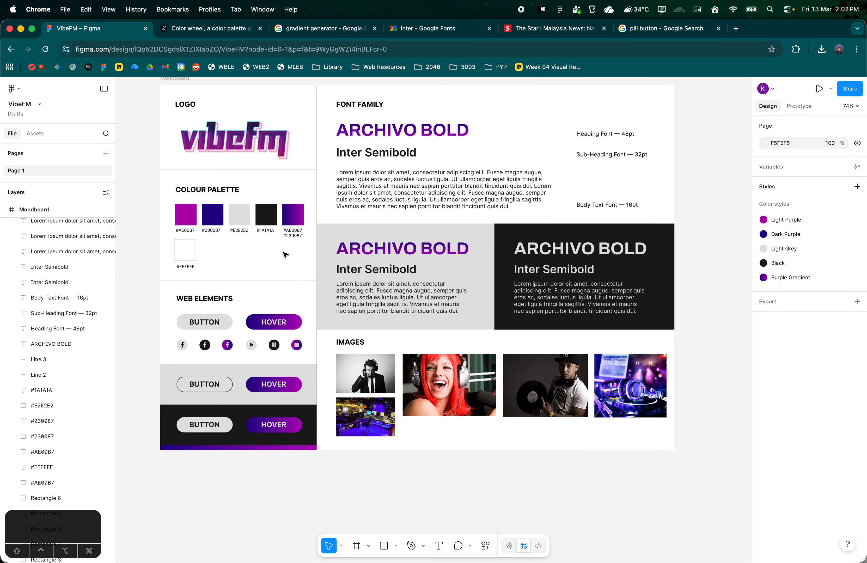
scroll(286, 255, up, 3)
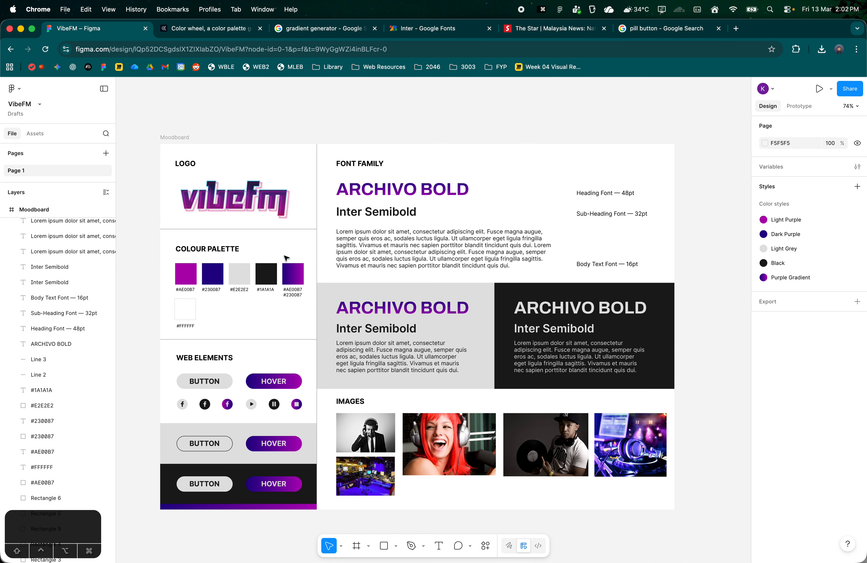